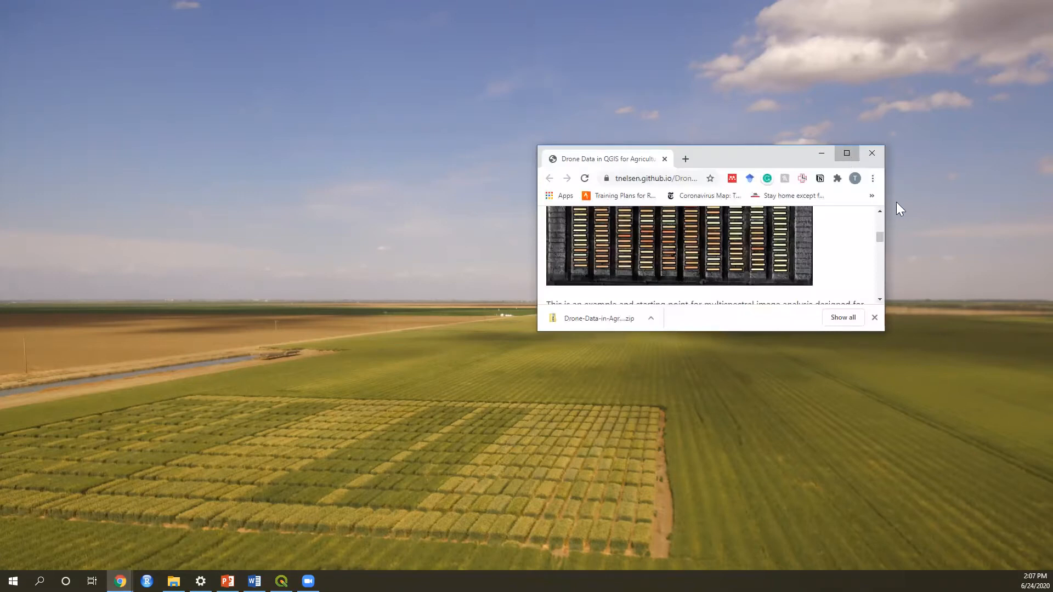
# - Review the drone data course page and open its Multispectral Data Visualization lesson
pyautogui.scroll(3, 704, 198)
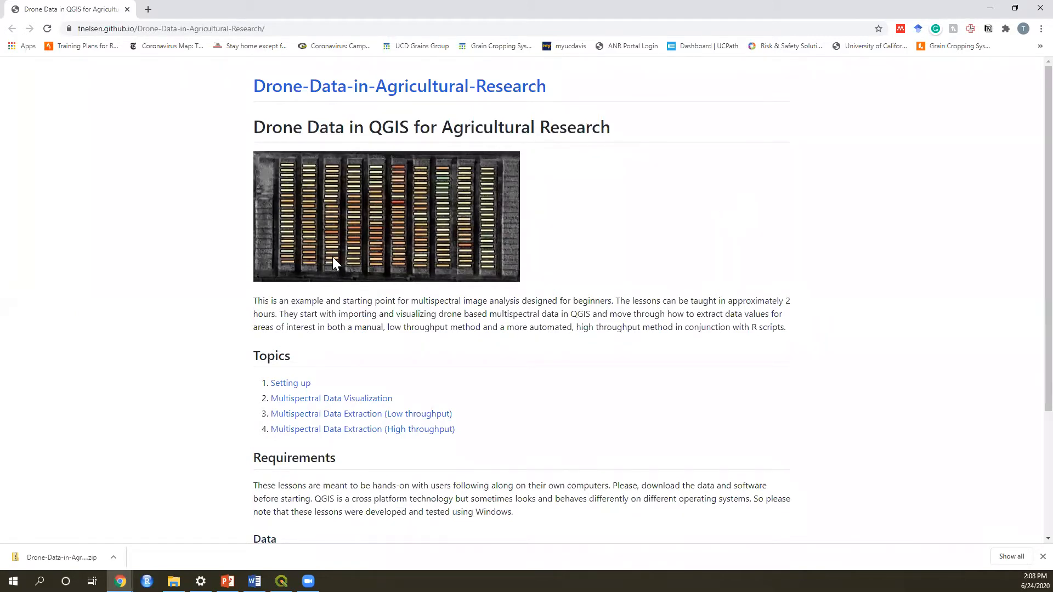
pyautogui.scroll(-3, 332, 257)
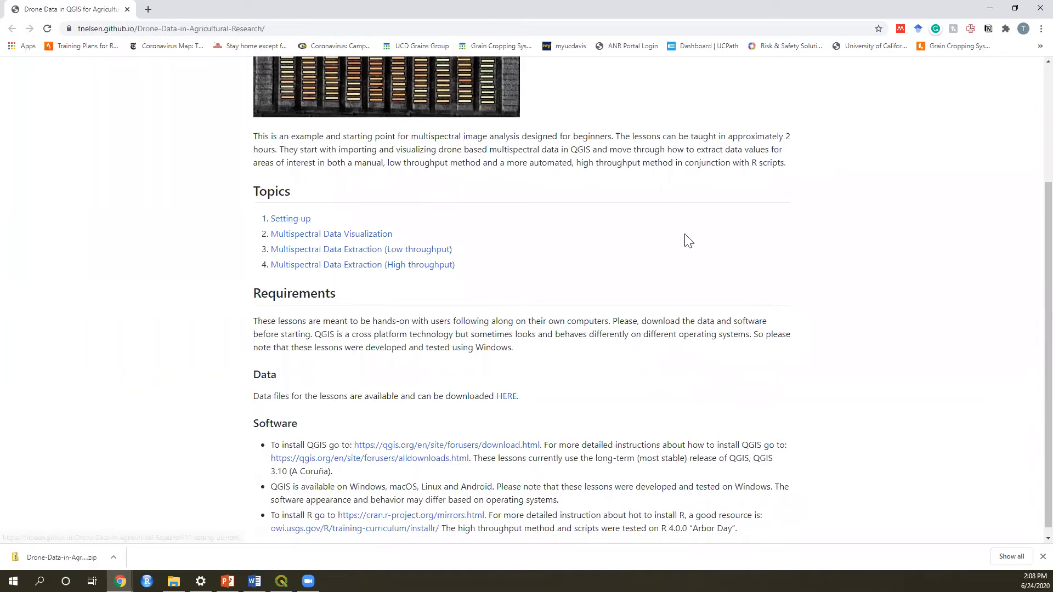
pyautogui.click(373, 240)
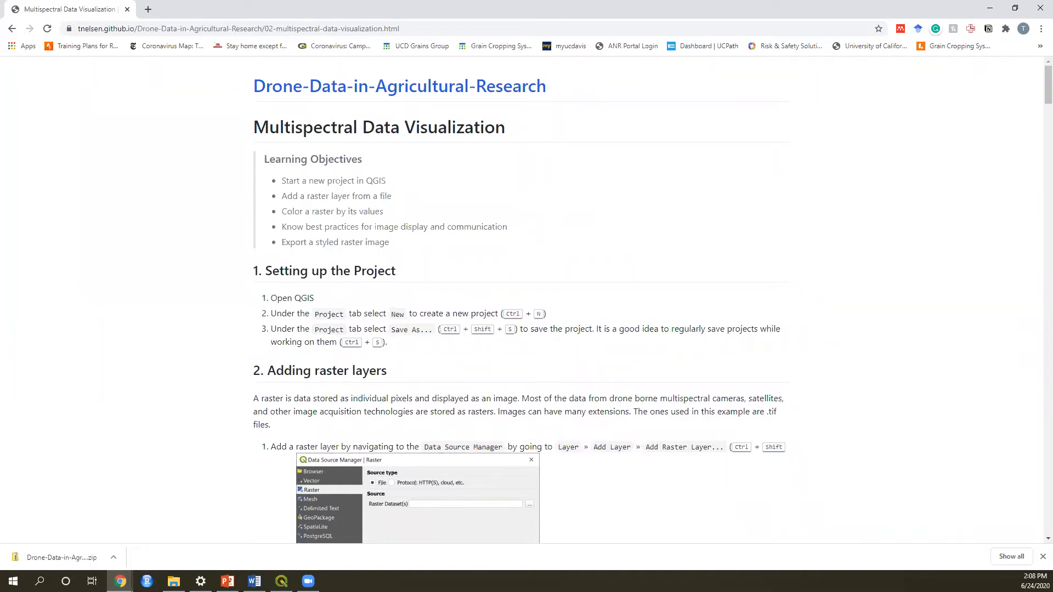
# - Switch to QGIS and maximize its window
pyautogui.click(281, 581)
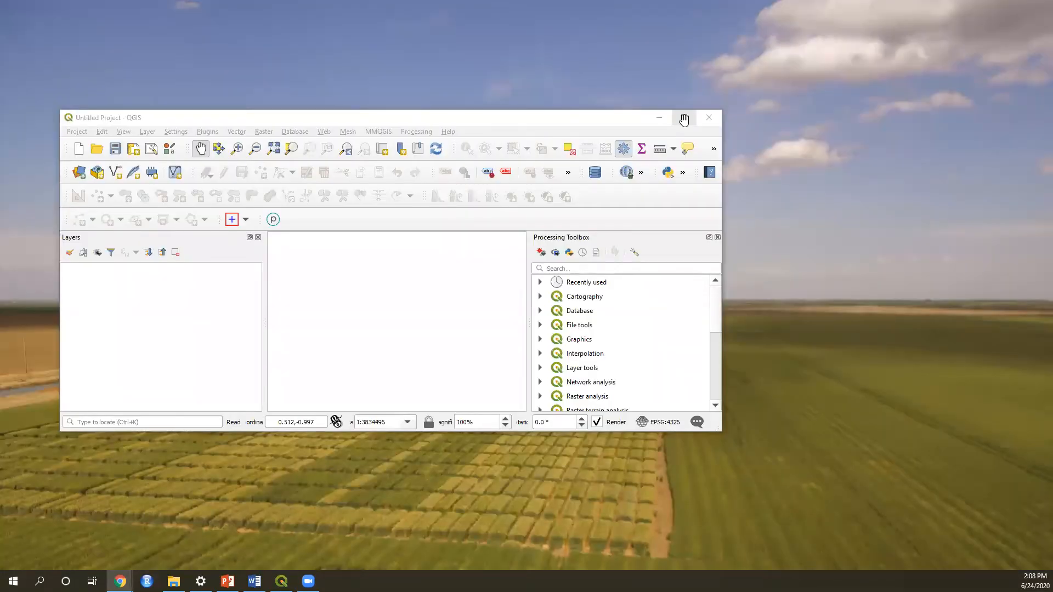
pyautogui.click(683, 118)
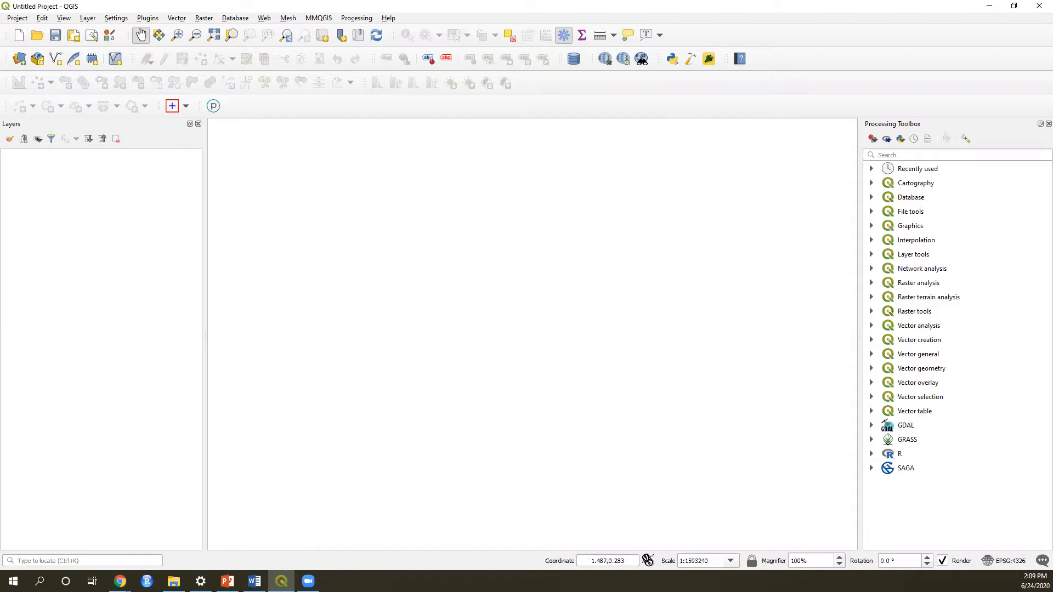
# - Save the project as multispec_analysis in the Drone-Data-in-Agricultural-Research-data folder on the Desktop
pyautogui.click(17, 19)
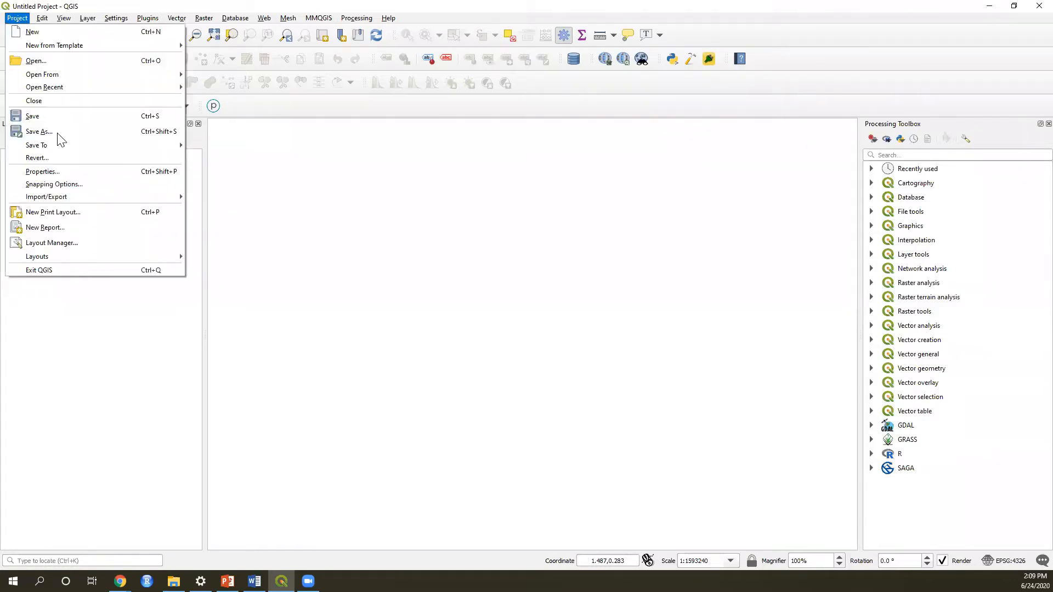
pyautogui.click(57, 132)
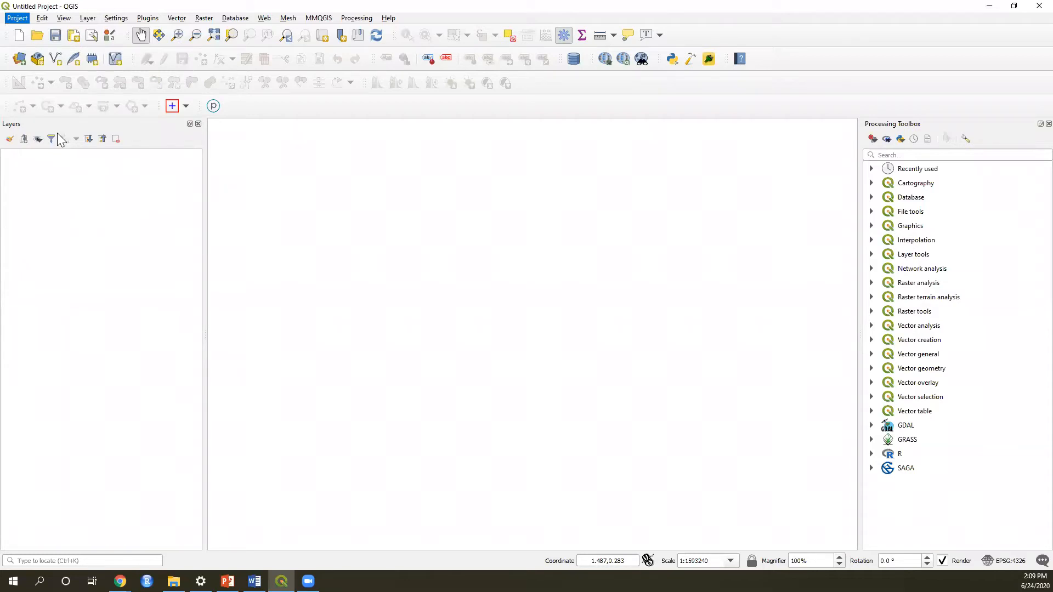
pyautogui.scroll(-2, 209, 207)
pyautogui.scroll(3, 77, 137)
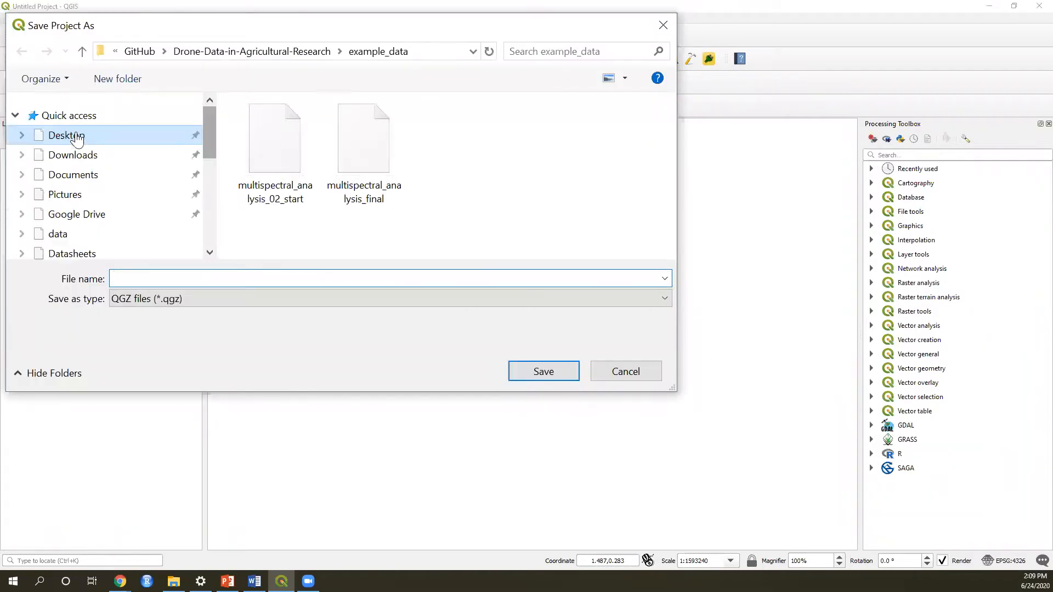
pyautogui.click(132, 135)
pyautogui.click(259, 149)
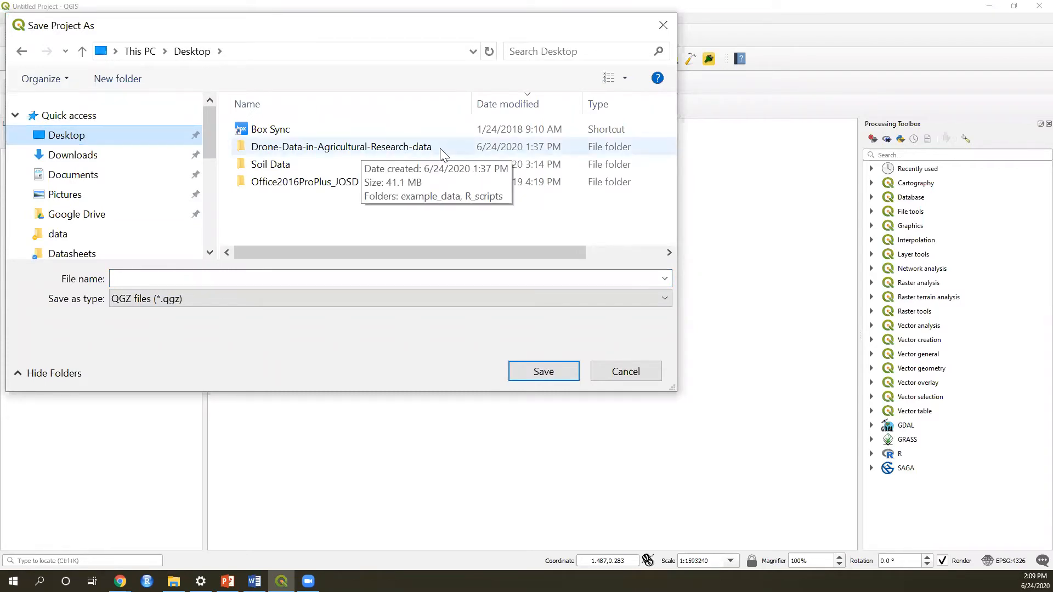
pyautogui.doubleClick(249, 149)
pyautogui.click(331, 280)
pyautogui.write('multispec')
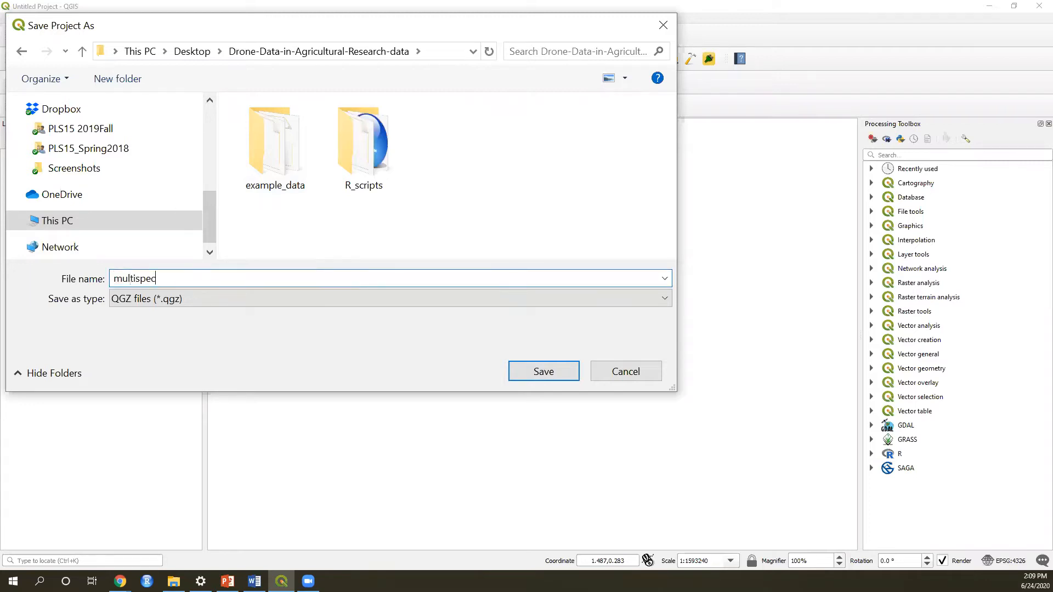
pyautogui.write('_analys')
pyautogui.press('Return')
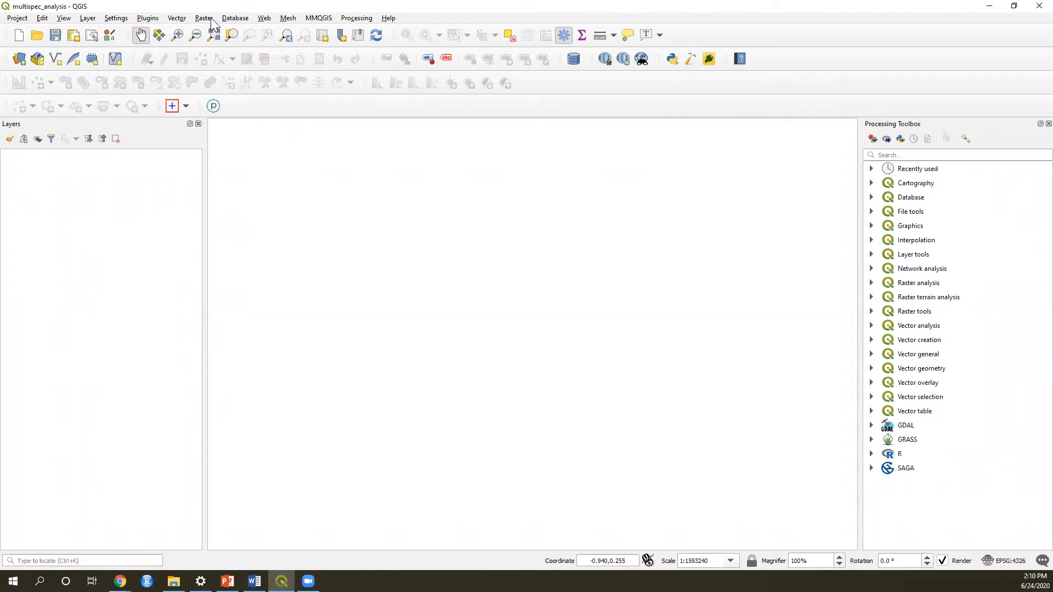
# - Start adding a raster layer from file and browse to example_data inside the Desktop's Drone-Data-in-Agricultural-Research-data folder
pyautogui.click(88, 19)
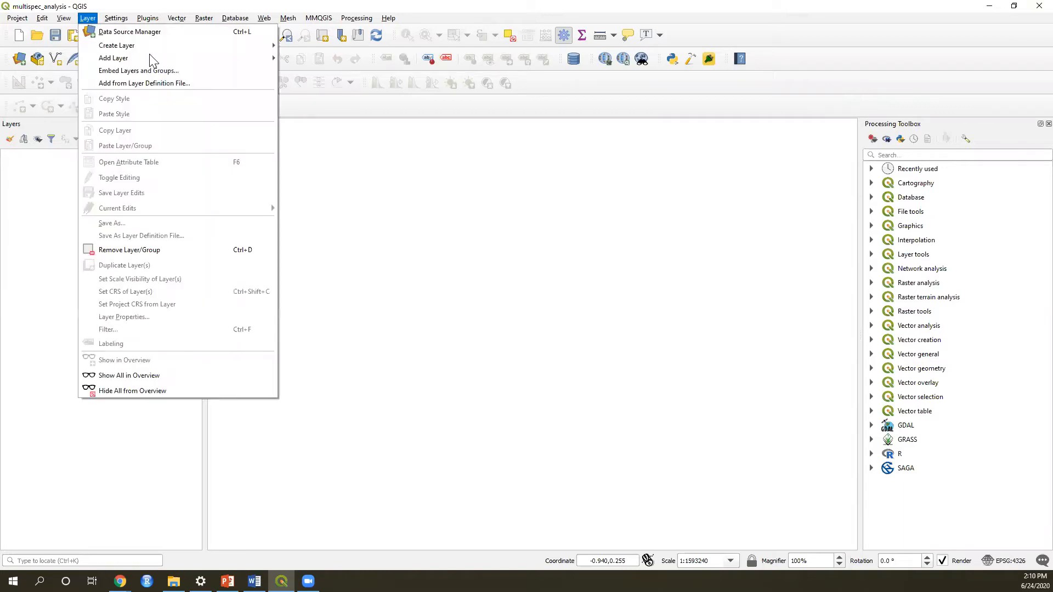
pyautogui.moveTo(152, 59)
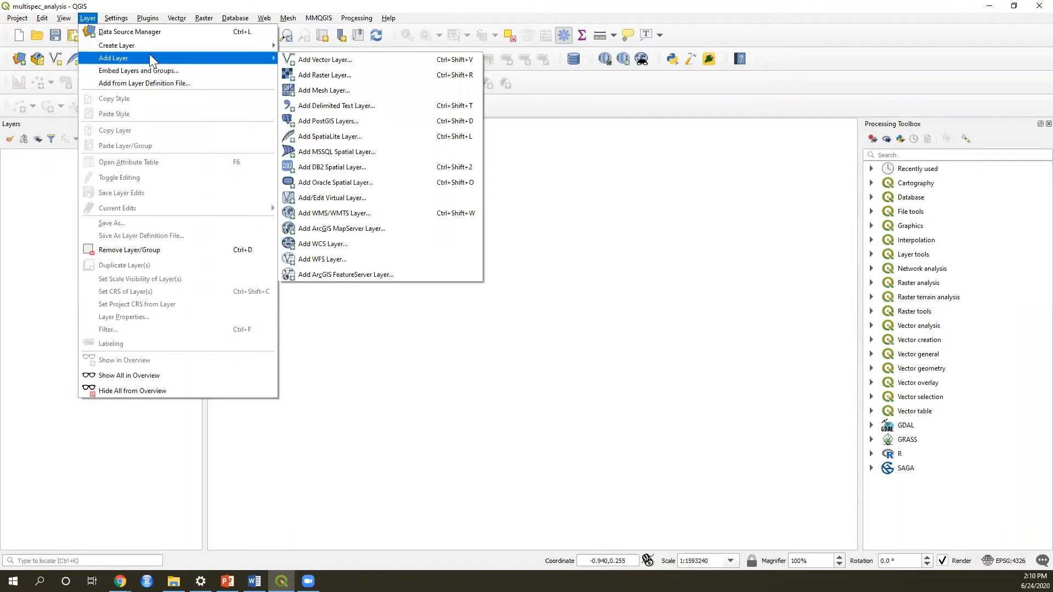
pyautogui.click(418, 76)
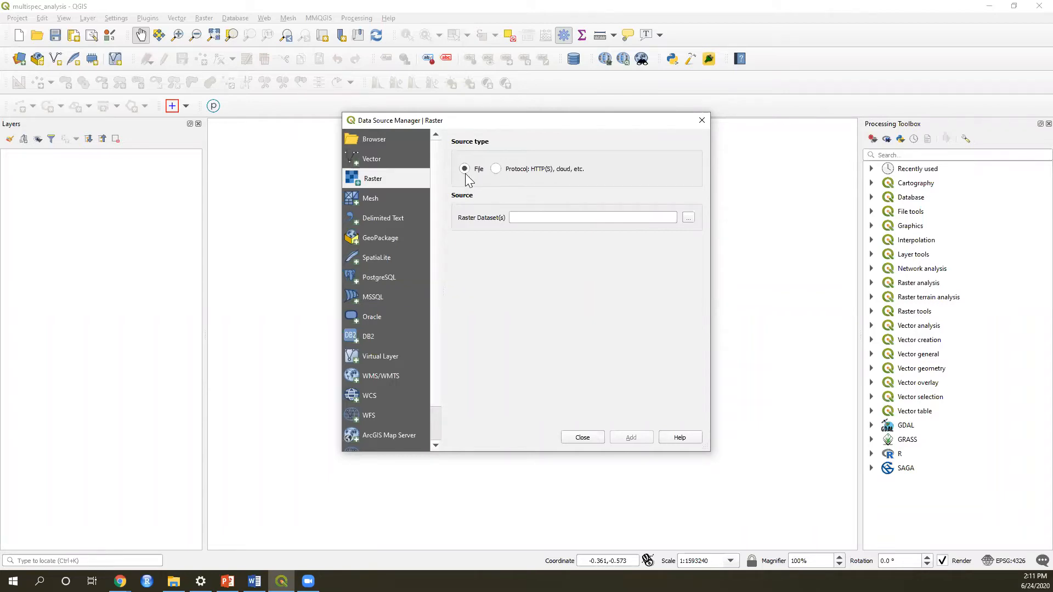
pyautogui.click(687, 218)
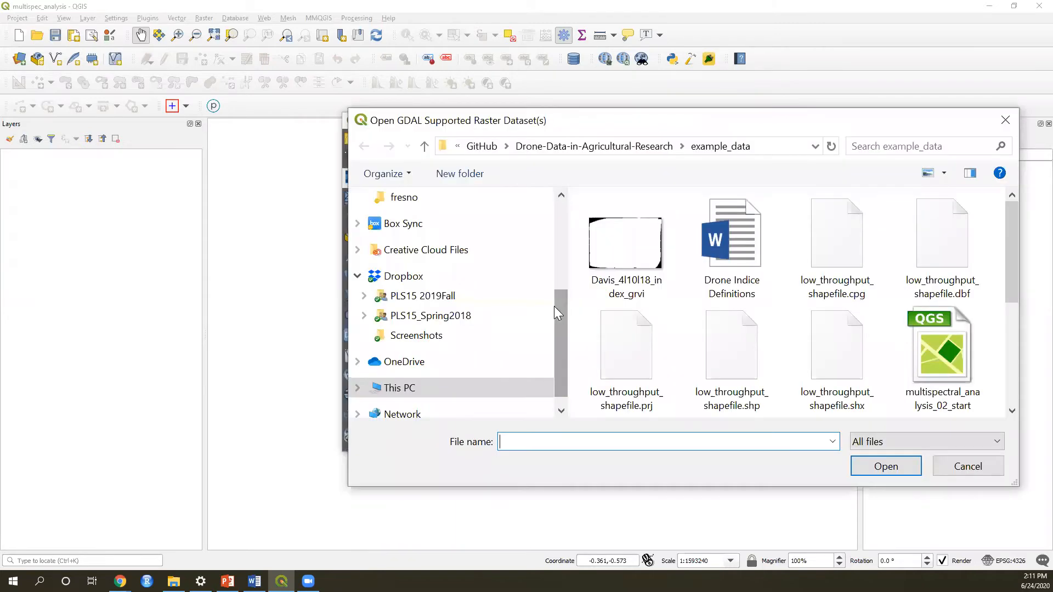
pyautogui.scroll(3, 478, 238)
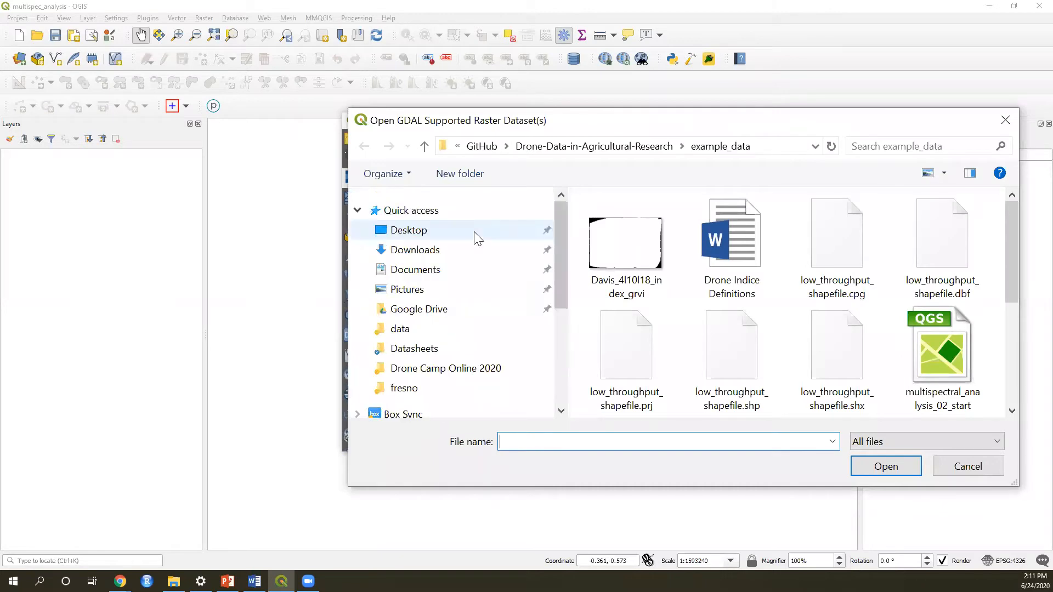
pyautogui.click(475, 234)
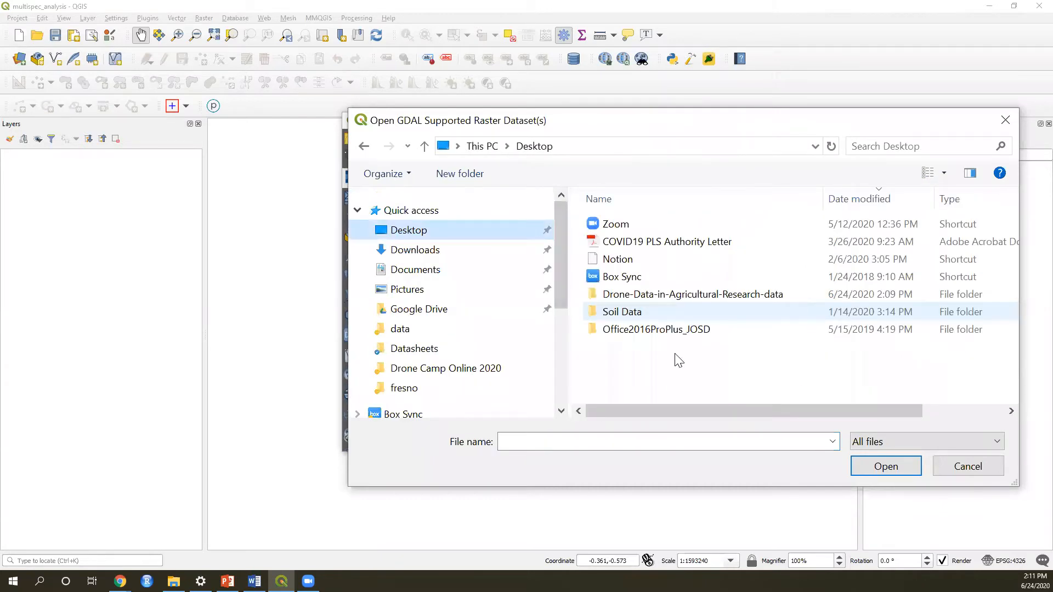
pyautogui.doubleClick(624, 294)
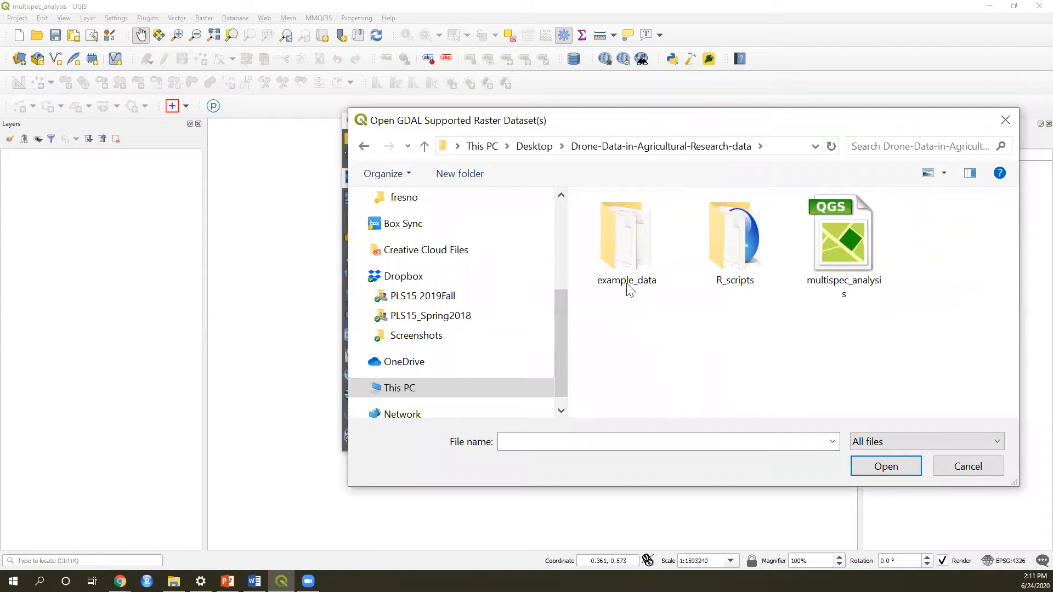
pyautogui.click(626, 290)
pyautogui.press('Return')
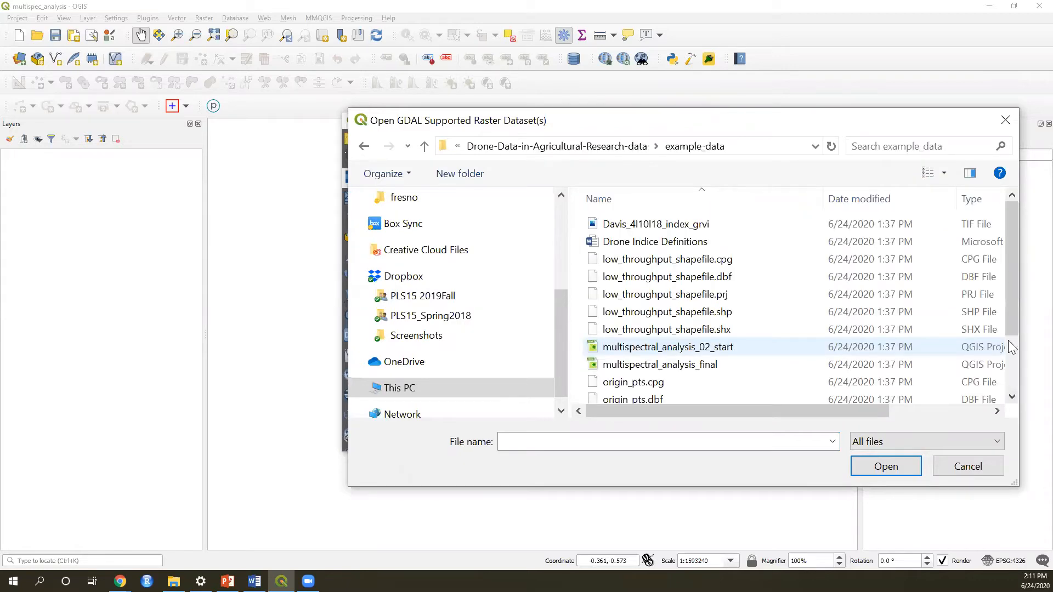
# - Add the Solano_2l20l20_index_ndre TIF to the project as a raster layer and close the Data Source Manager
pyautogui.scroll(-1, 1008, 340)
pyautogui.scroll(-1, 640, 399)
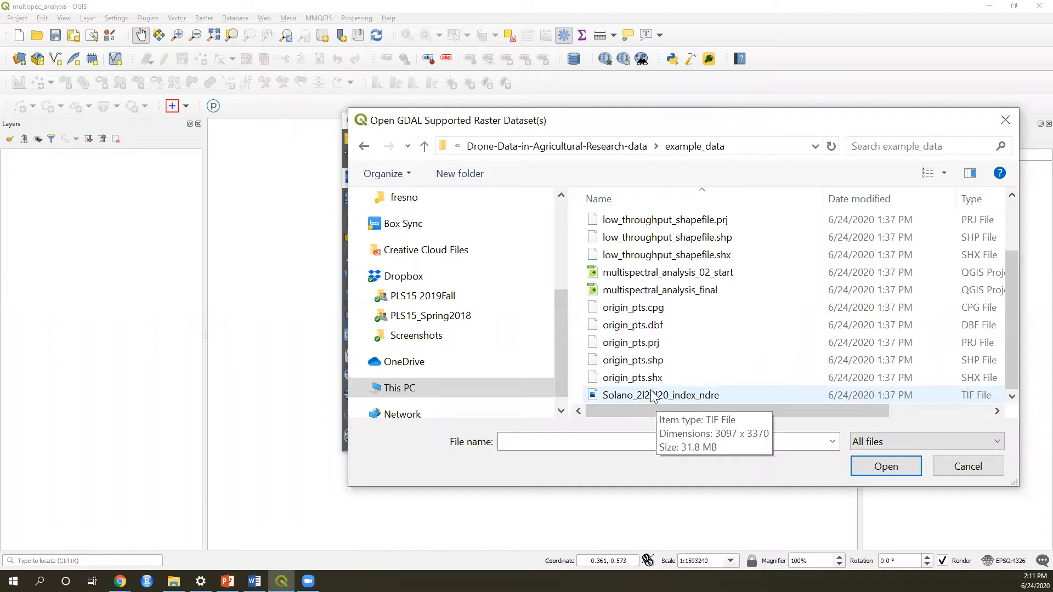
pyautogui.moveTo(1012, 361); pyautogui.dragTo(1014, 354)
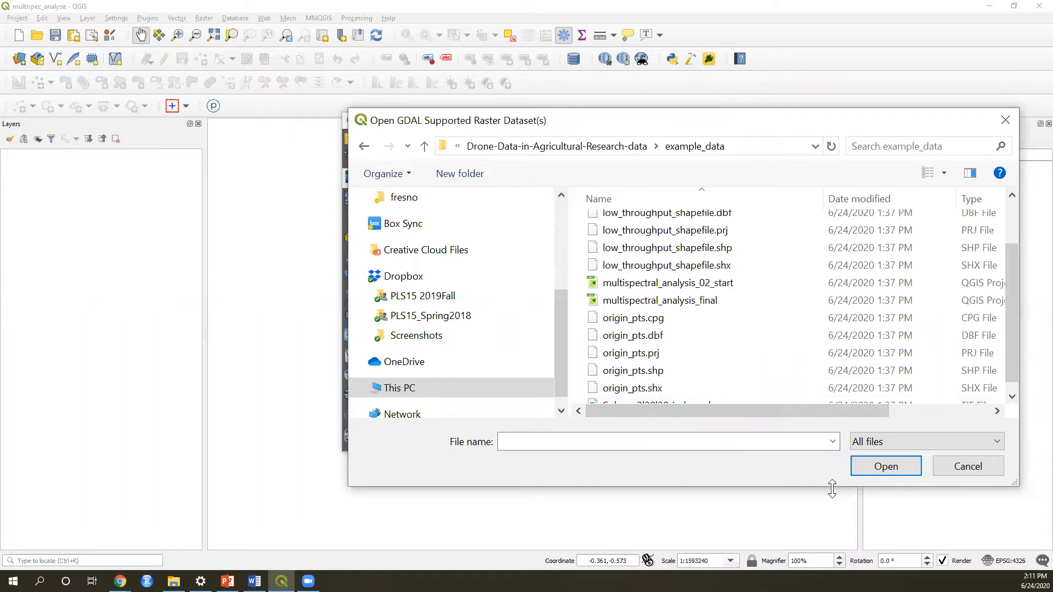
pyautogui.moveTo(832, 489); pyautogui.dragTo(832, 535)
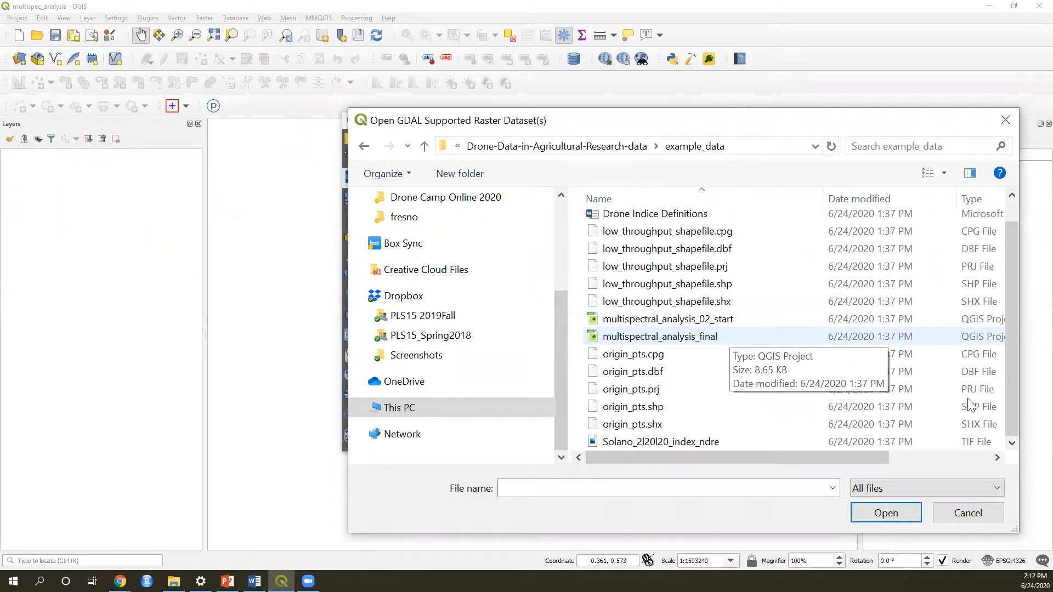
pyautogui.click(658, 443)
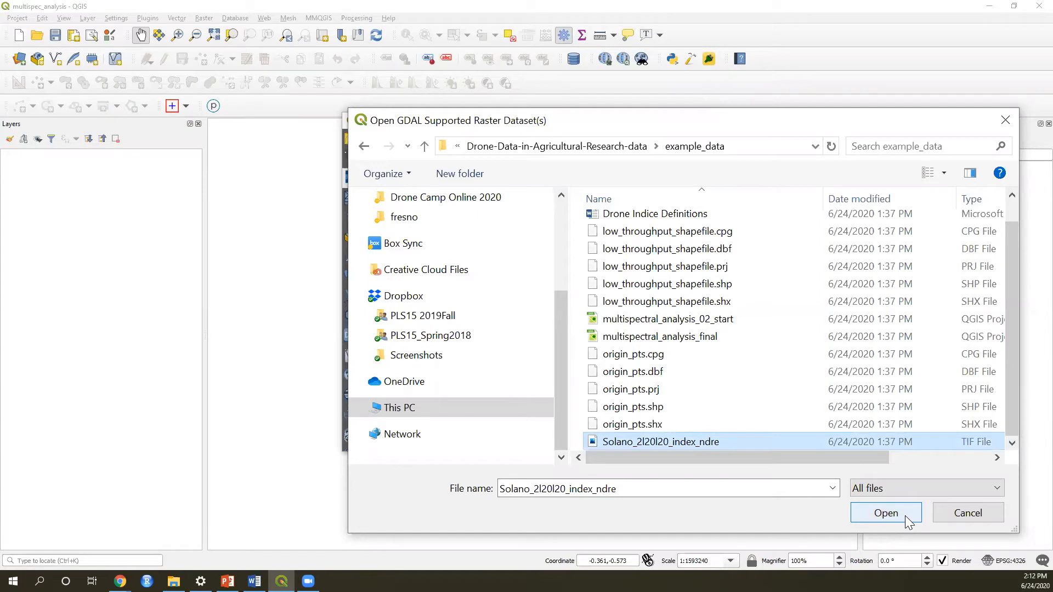
pyautogui.click(887, 520)
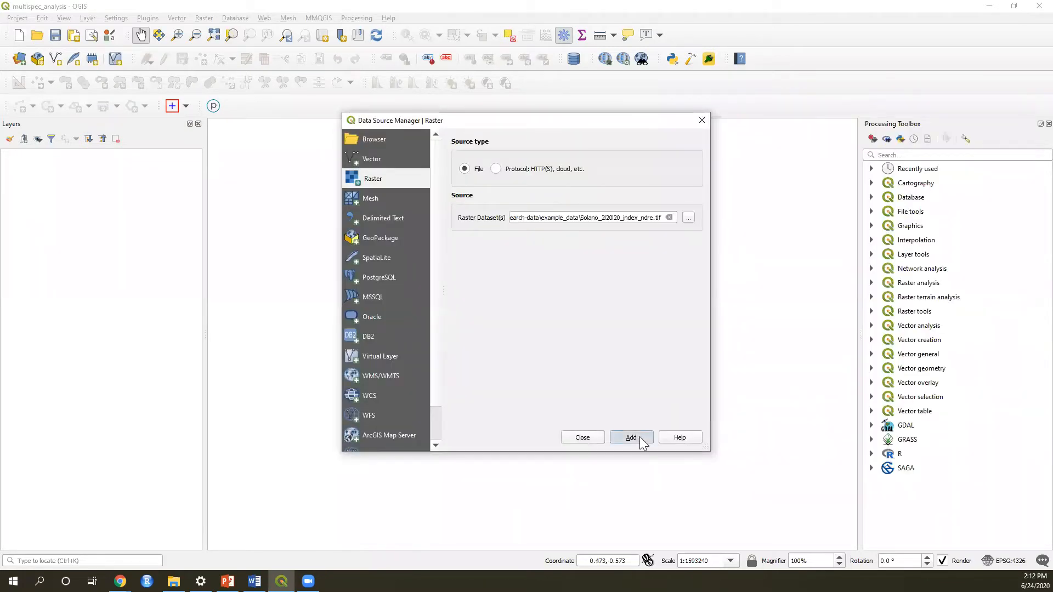
pyautogui.click(643, 442)
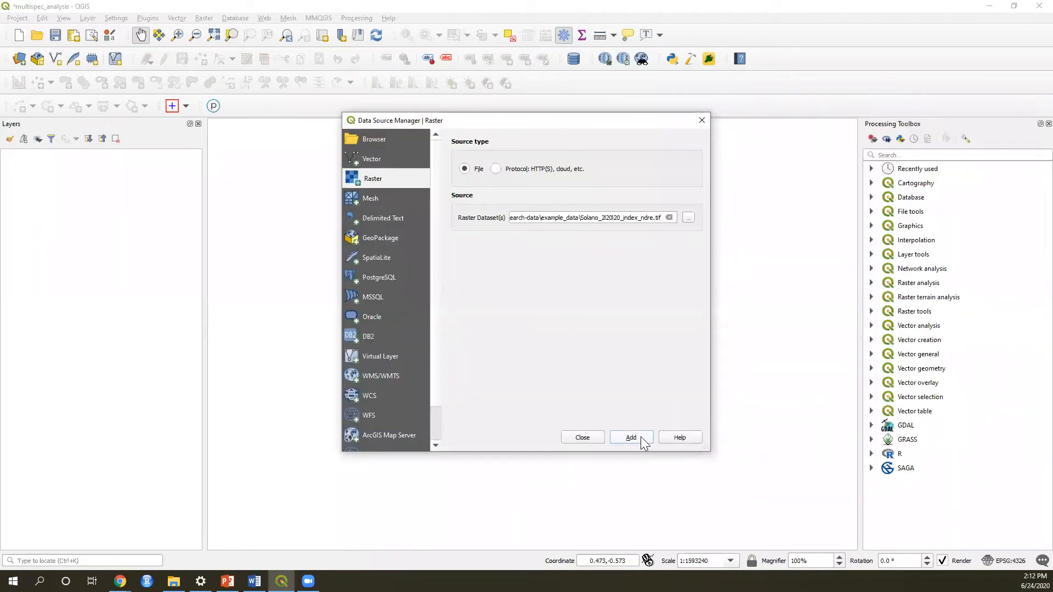
pyautogui.click(593, 439)
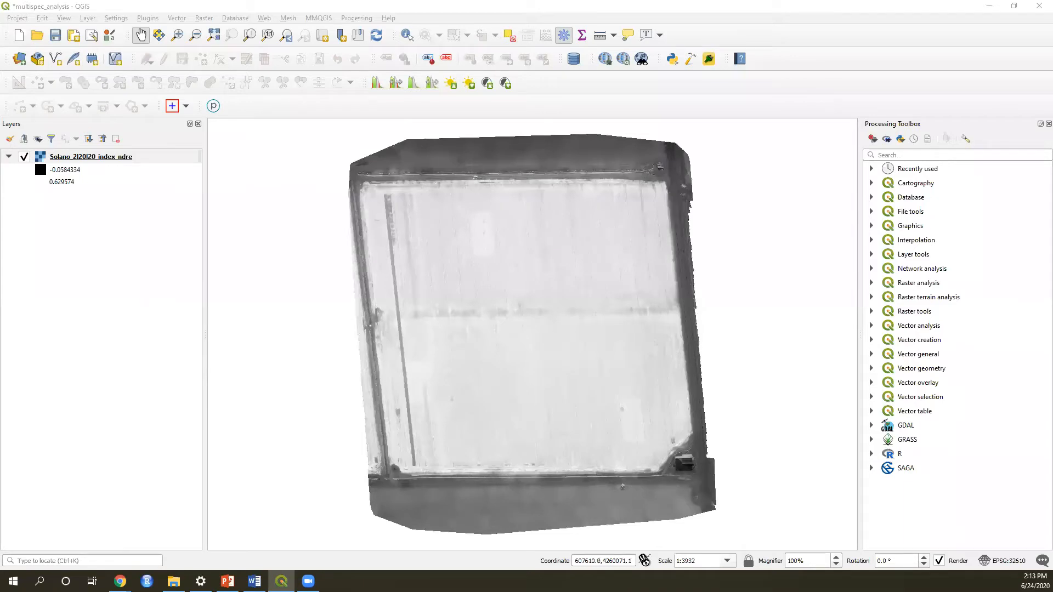
# - Open the properties of the Solano NDRE layer and examine its provider information, including band statistics and pixel size
pyautogui.hotkey('alt', 'Tab')
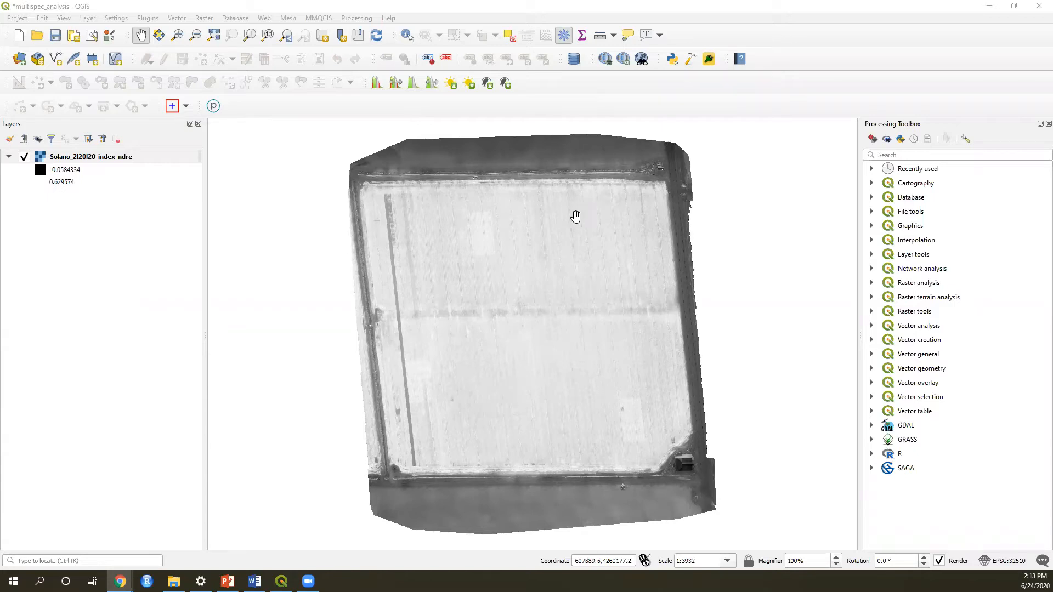
pyautogui.rightClick(95, 163)
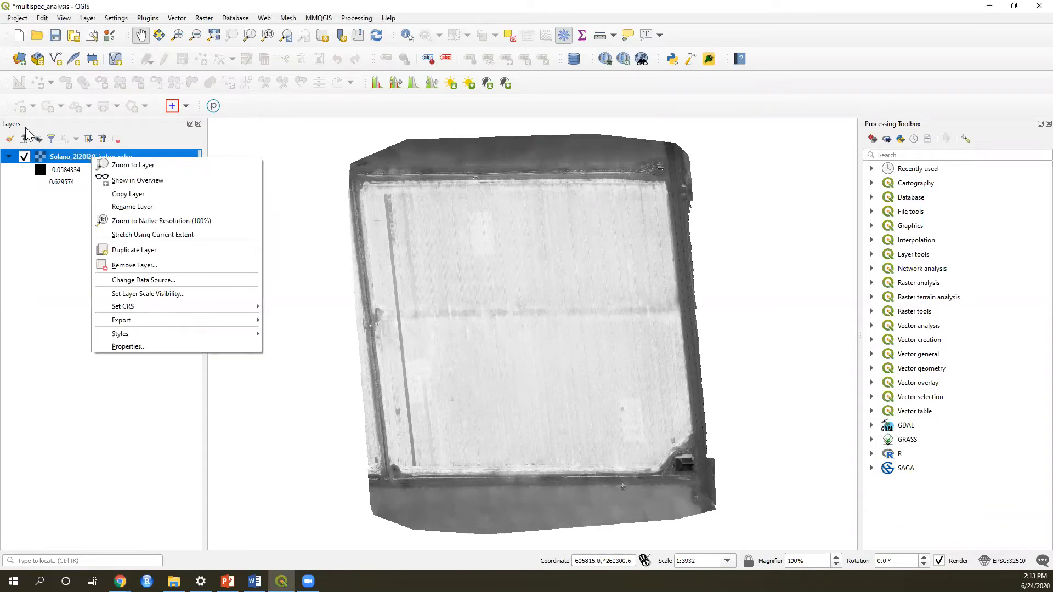
pyautogui.click(108, 164)
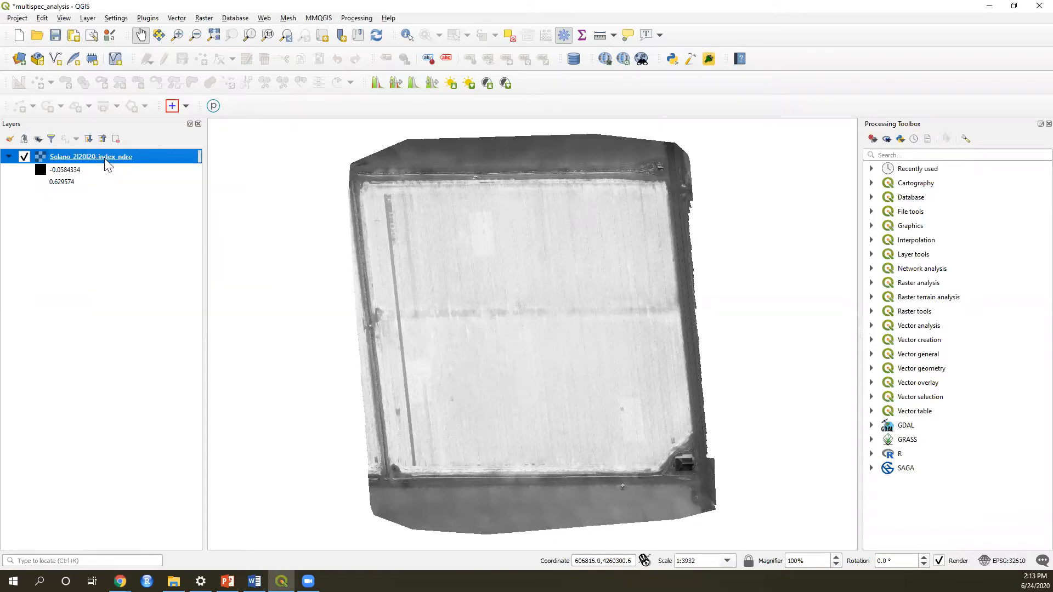
pyautogui.rightClick(105, 159)
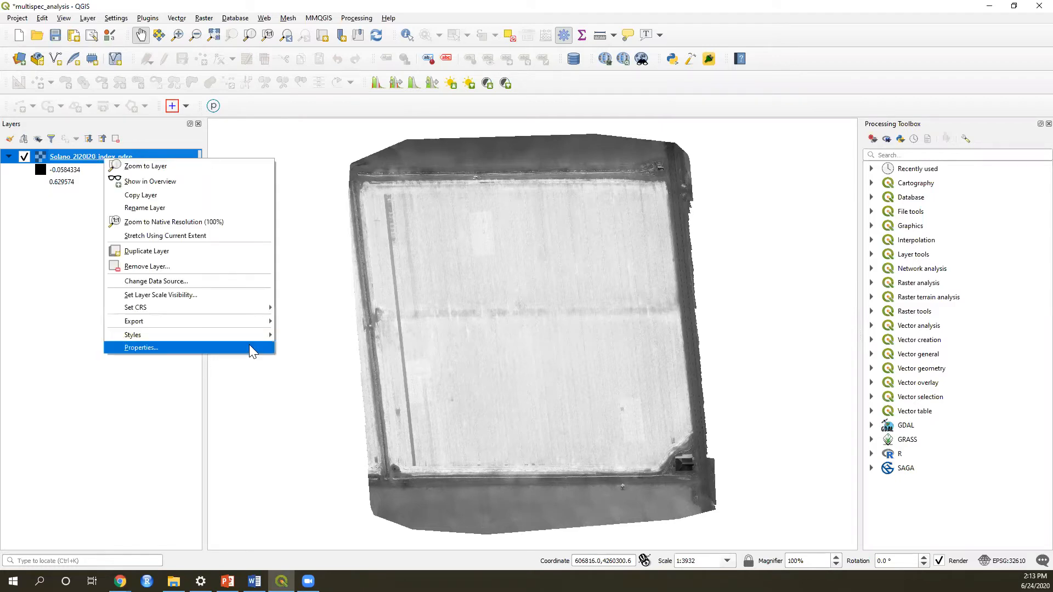
pyautogui.click(251, 349)
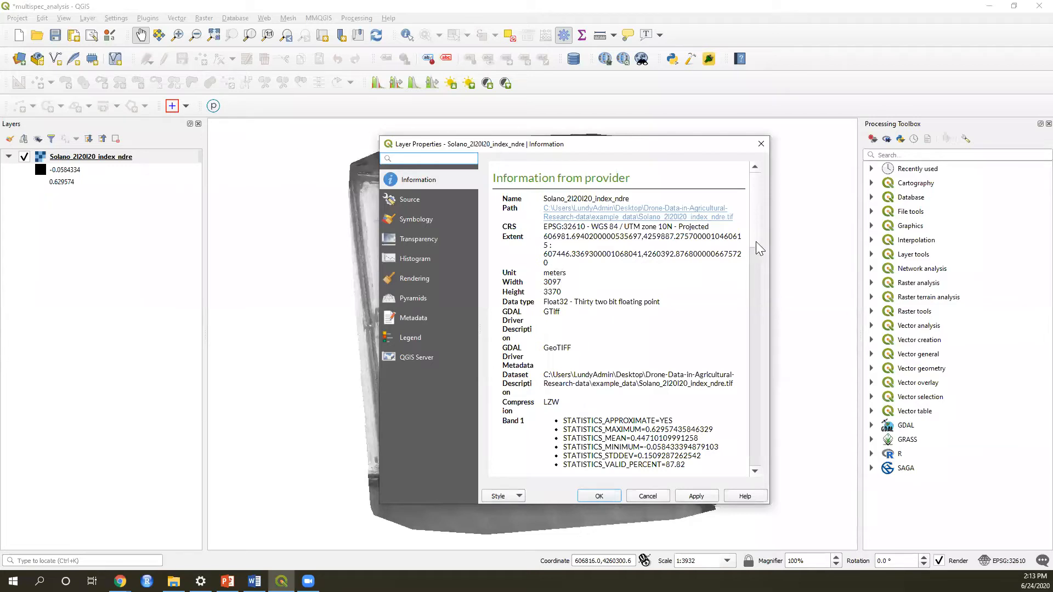
pyautogui.scroll(-7, 760, 248)
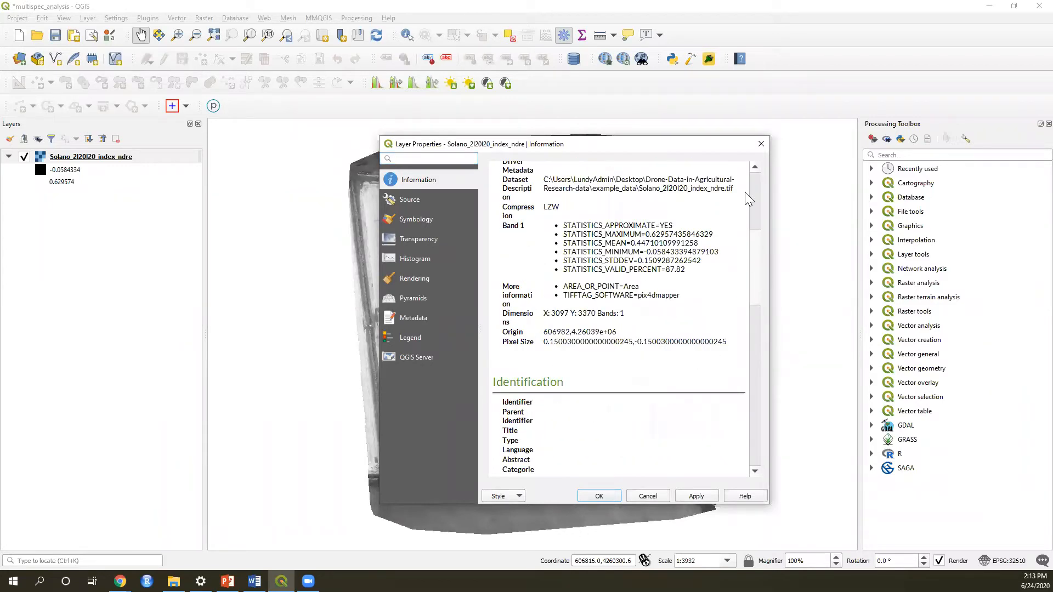
# - Show the Solano NDRE layer's symbology settings in an enlarged properties window and set the render type to Singleband pseudocolor
pyautogui.click(429, 222)
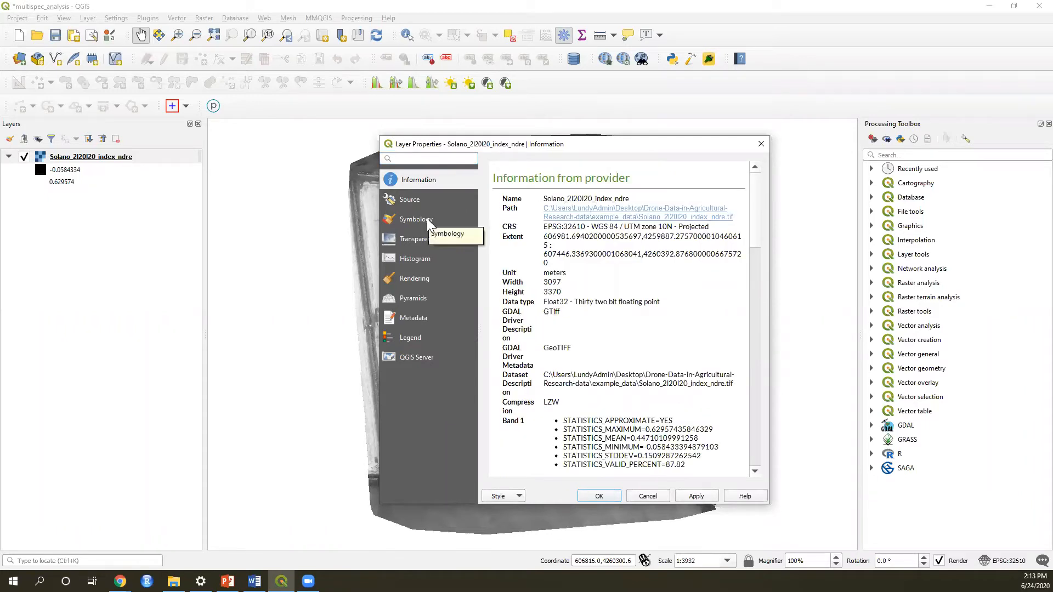
pyautogui.click(429, 220)
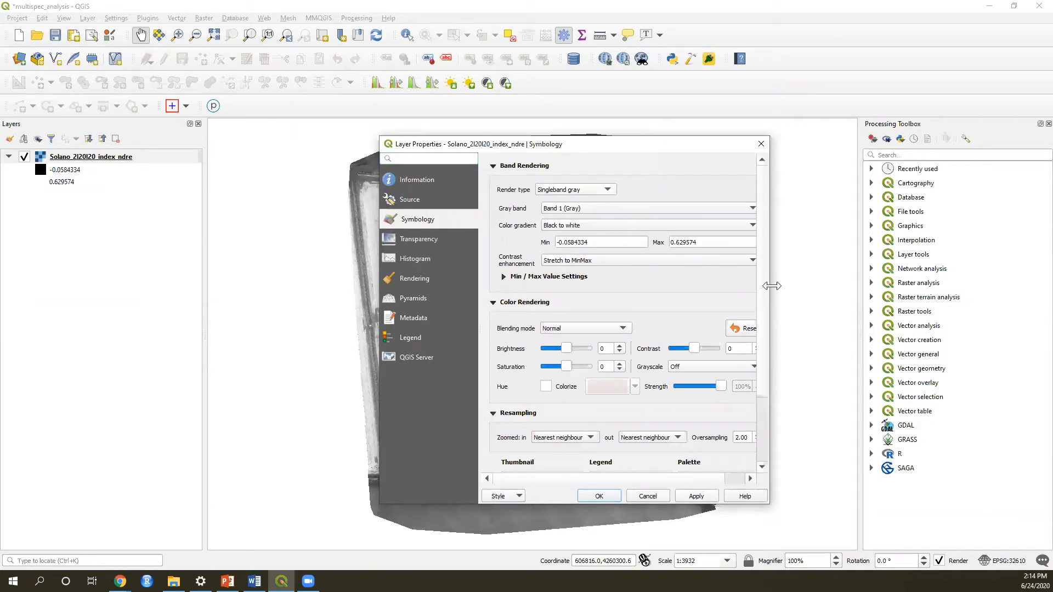
pyautogui.moveTo(772, 285); pyautogui.dragTo(864, 369)
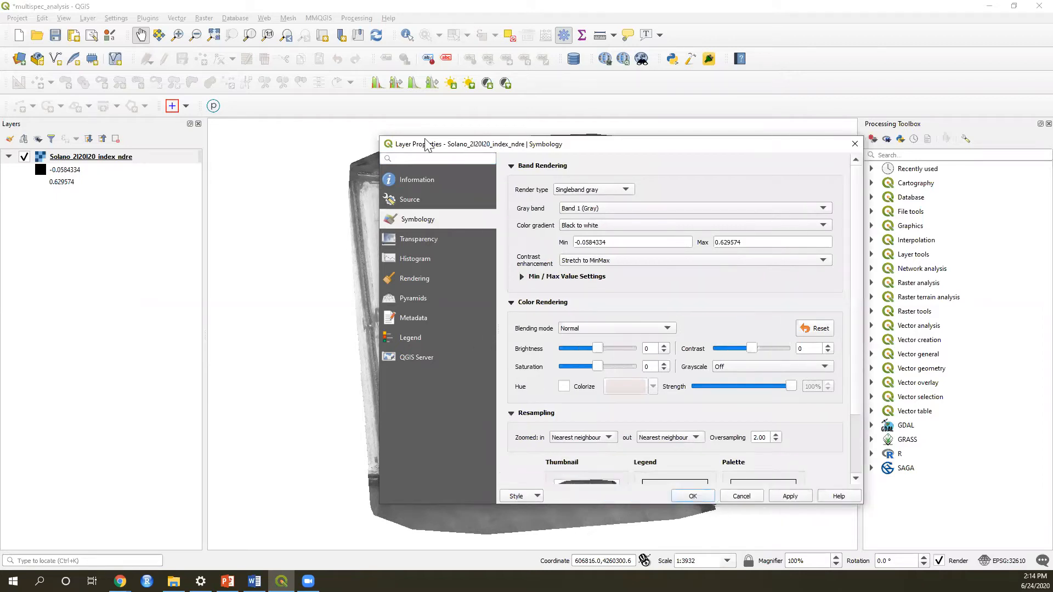
pyautogui.moveTo(427, 145); pyautogui.dragTo(428, 143)
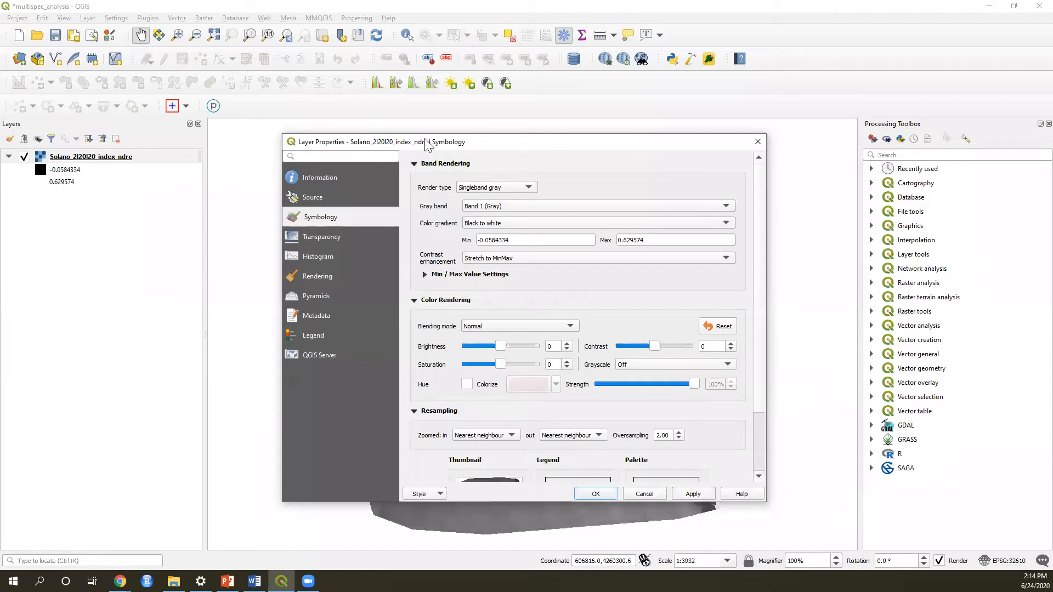
pyautogui.click(529, 189)
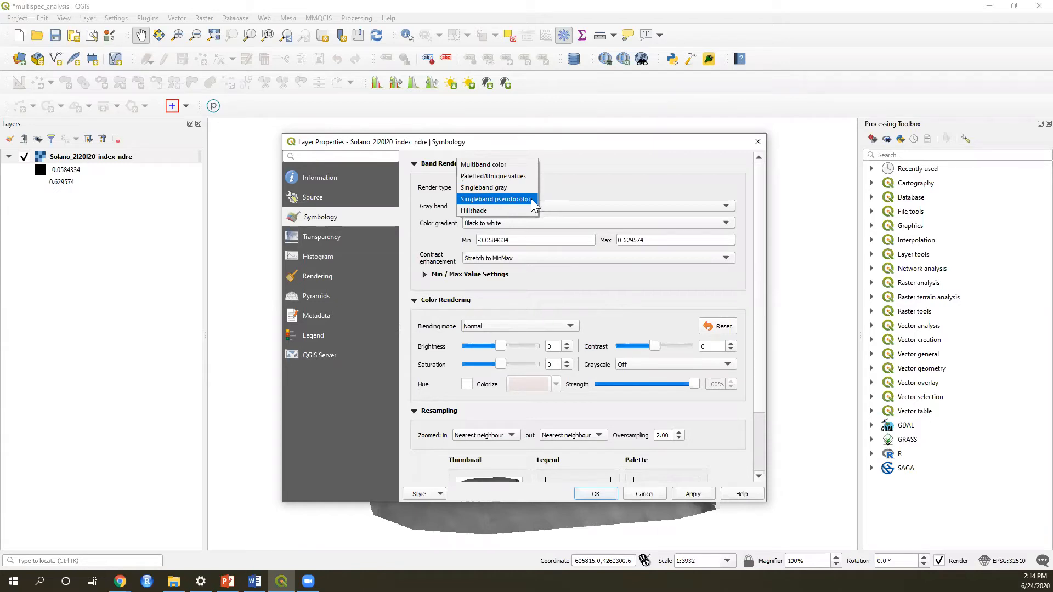
pyautogui.click(495, 199)
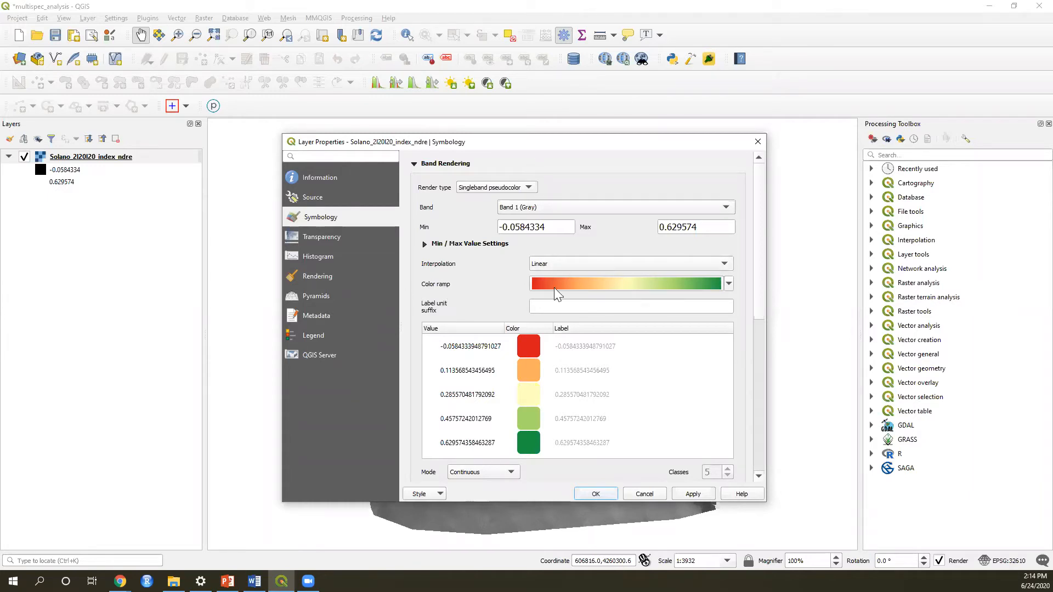
# - Assign the RdYlGn color ramp to the NDRE layer, apply the styling and close the layer properties
pyautogui.click(728, 284)
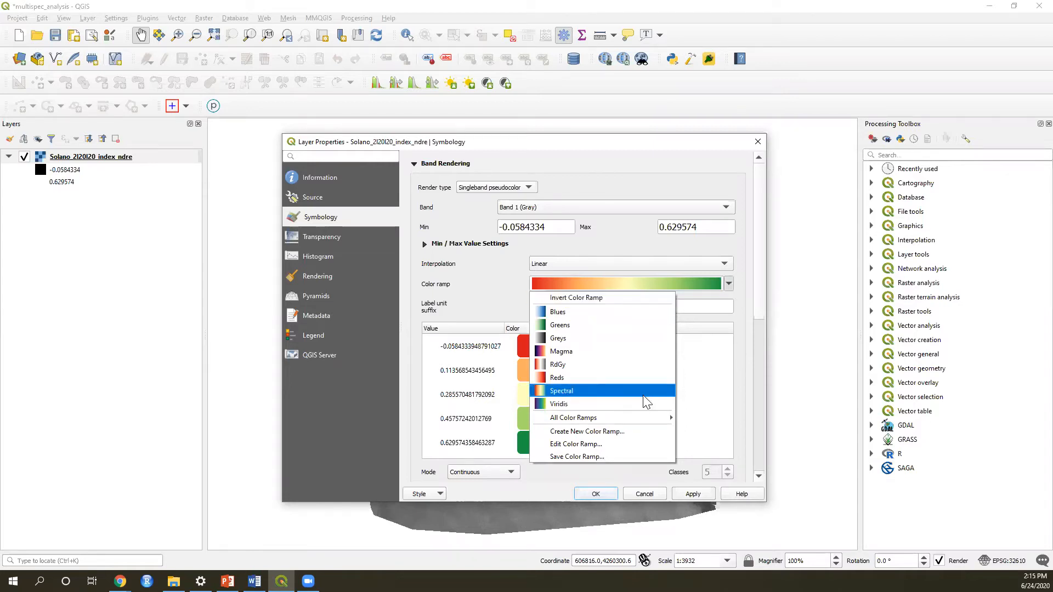
pyautogui.moveTo(638, 420)
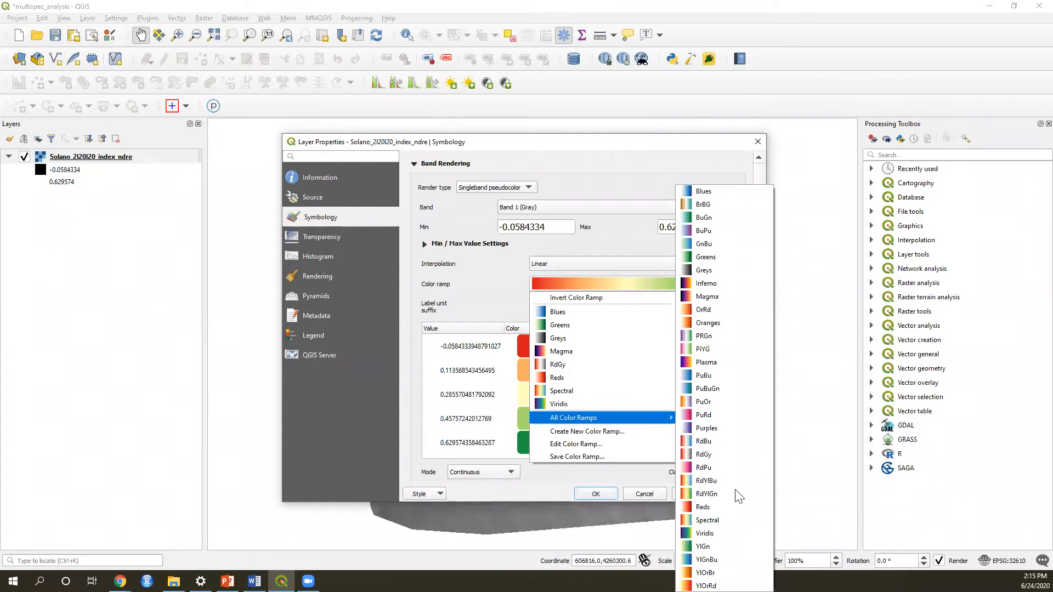
pyautogui.click(708, 494)
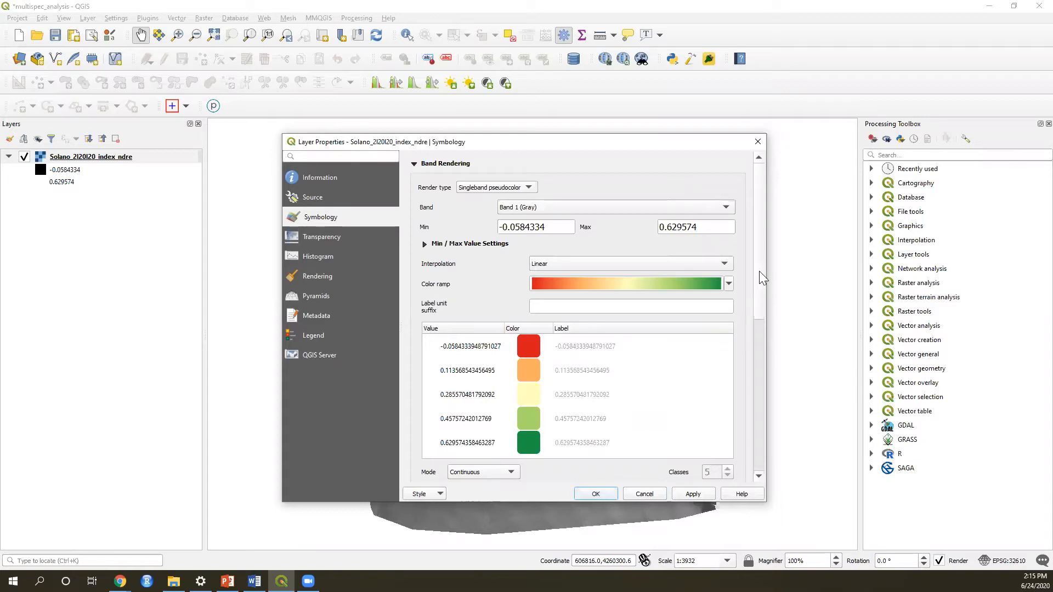
pyautogui.moveTo(758, 279); pyautogui.dragTo(758, 312)
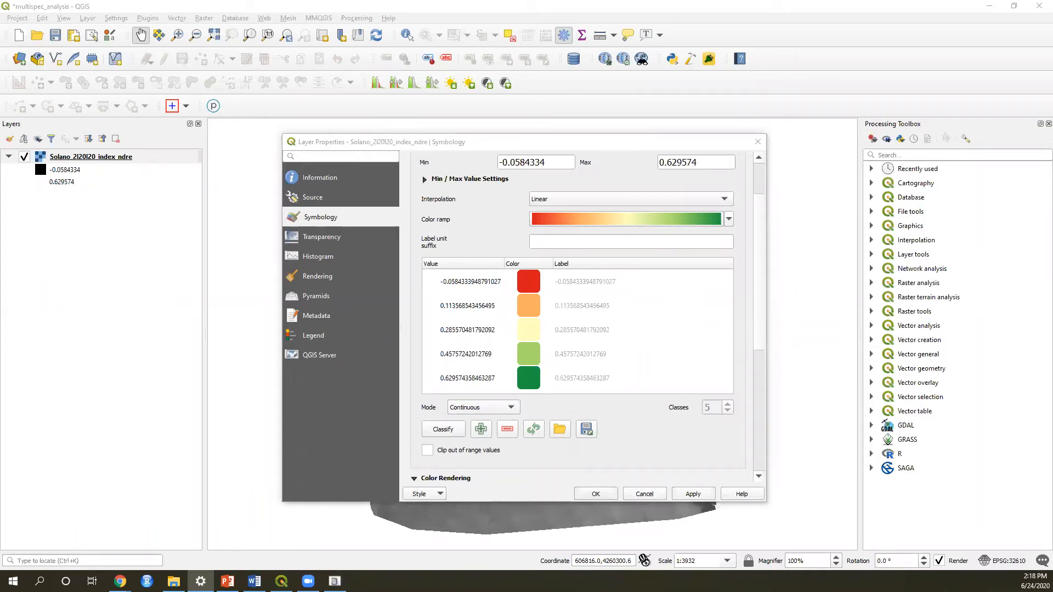
pyautogui.click(693, 495)
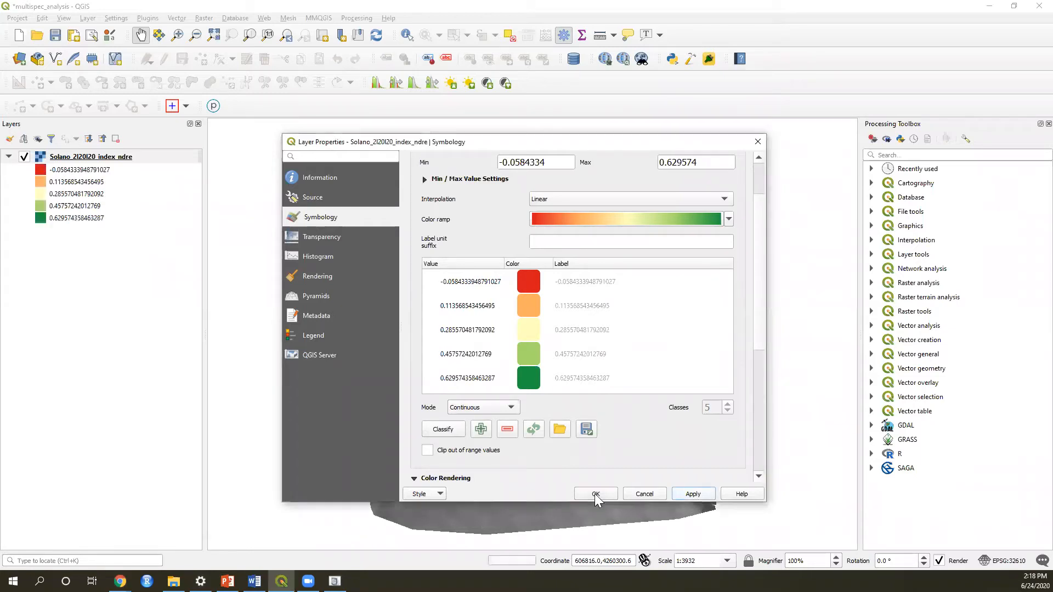
pyautogui.click(595, 495)
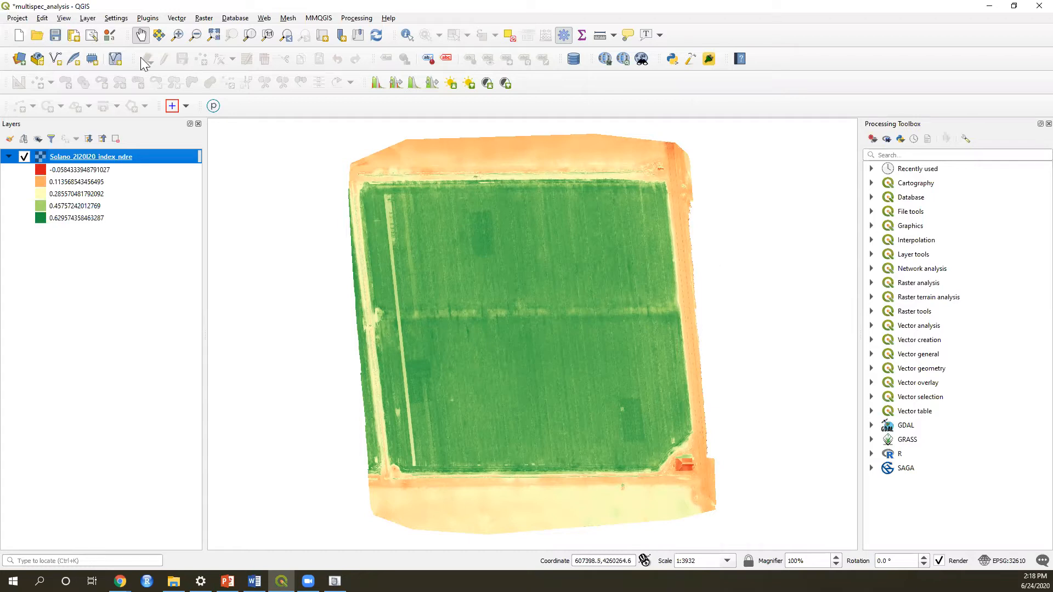
# - Preview the styled map with the Protanope color blindness simulation and return the preview mode to Normal
pyautogui.click(64, 20)
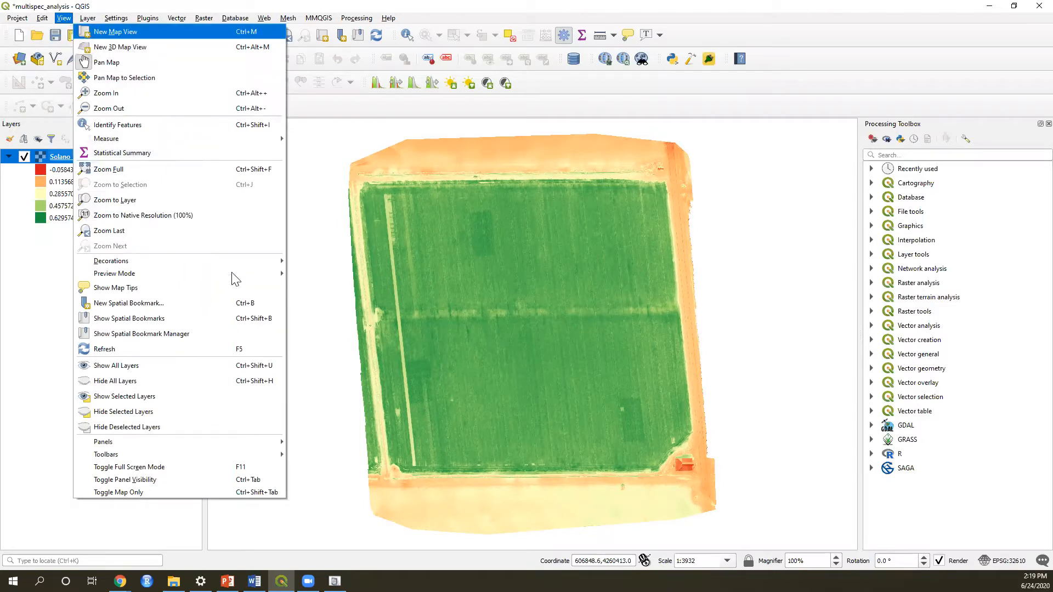
pyautogui.moveTo(234, 278)
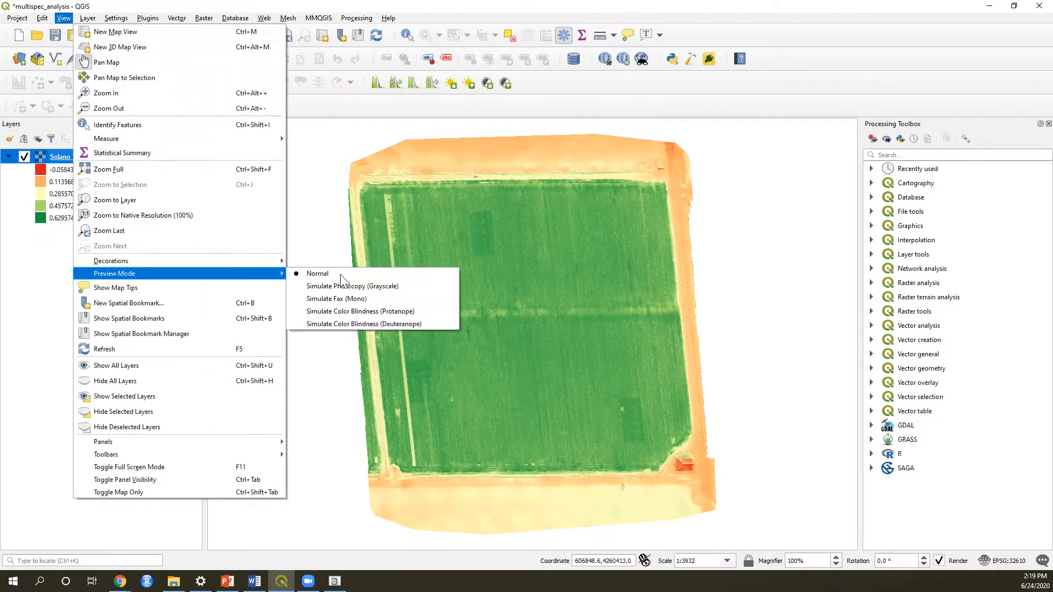
pyautogui.click(450, 311)
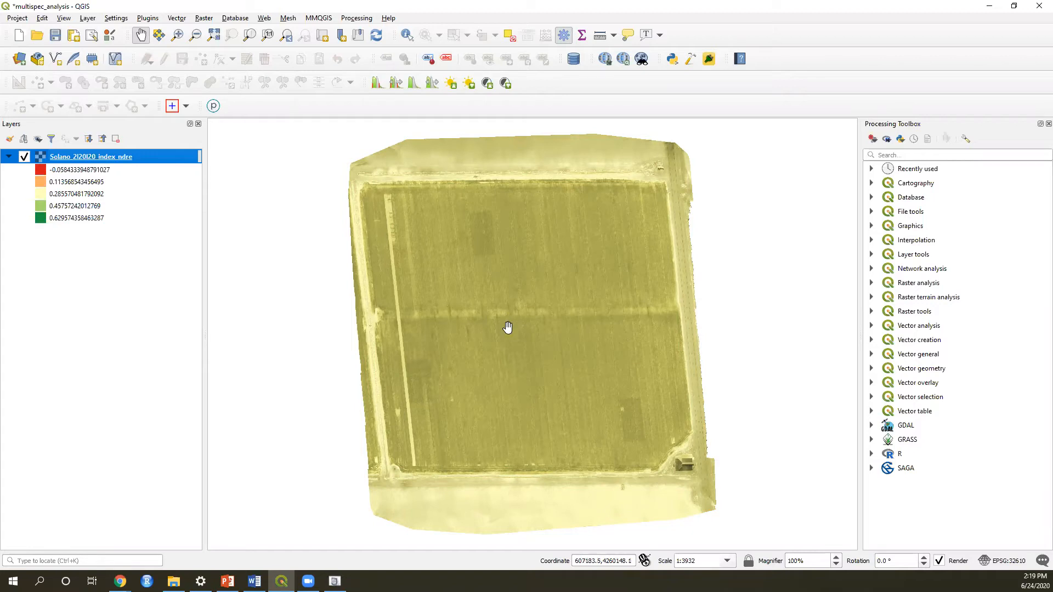
pyautogui.click(65, 20)
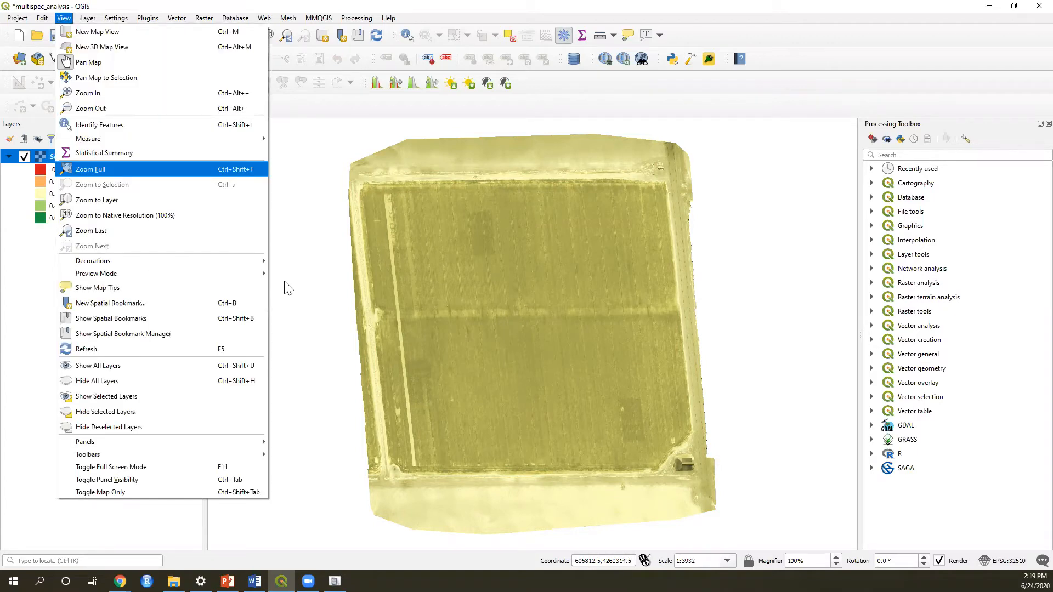
pyautogui.click(298, 274)
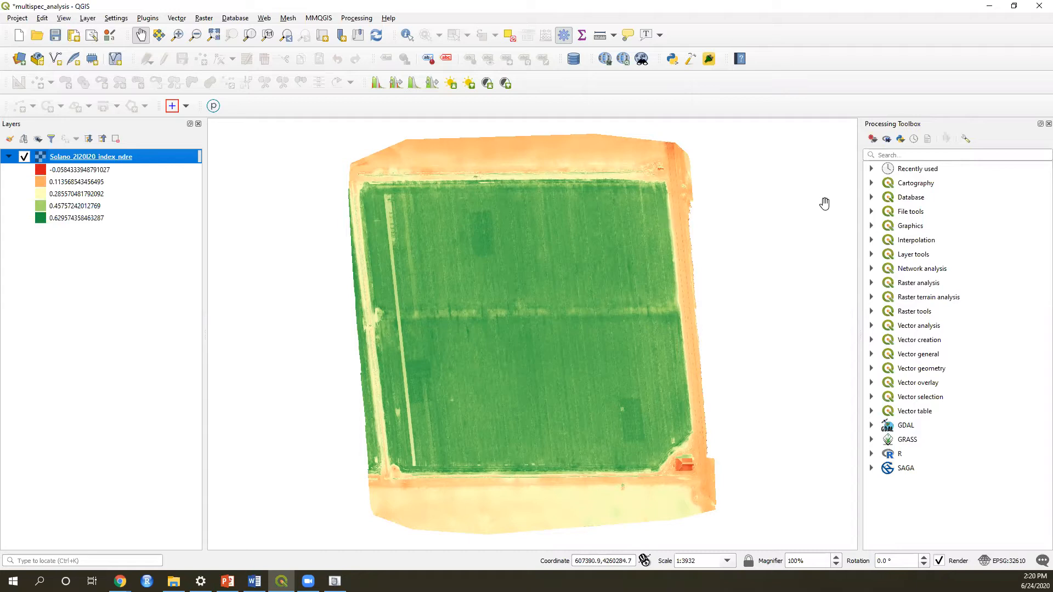
# - Start Clip Raster by Extent on the NDRE layer and draw a clipping extent of about 91 by 98 m in the field's southeast
pyautogui.click(203, 20)
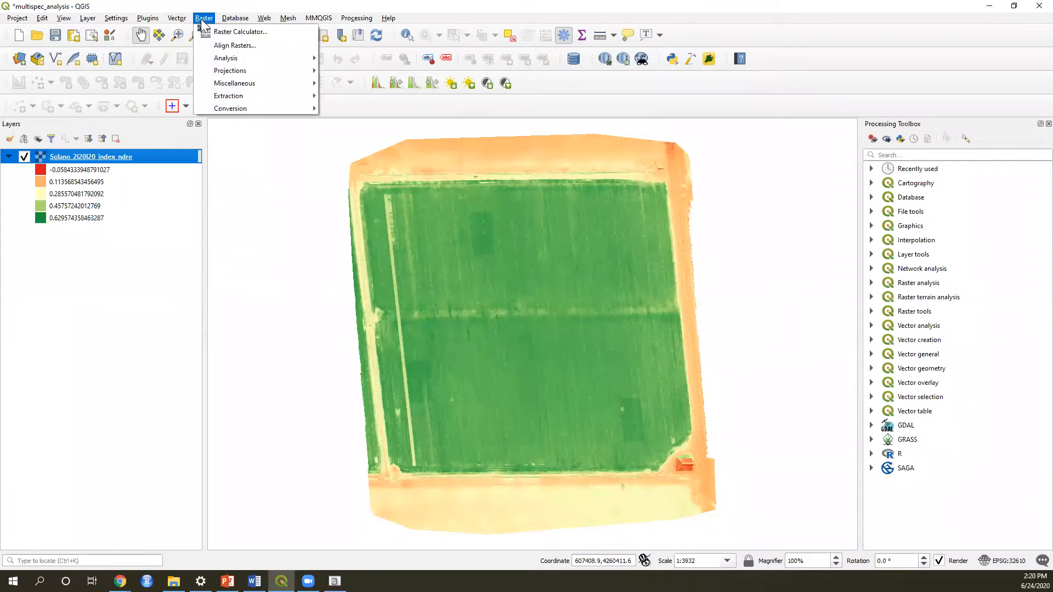
pyautogui.click(270, 96)
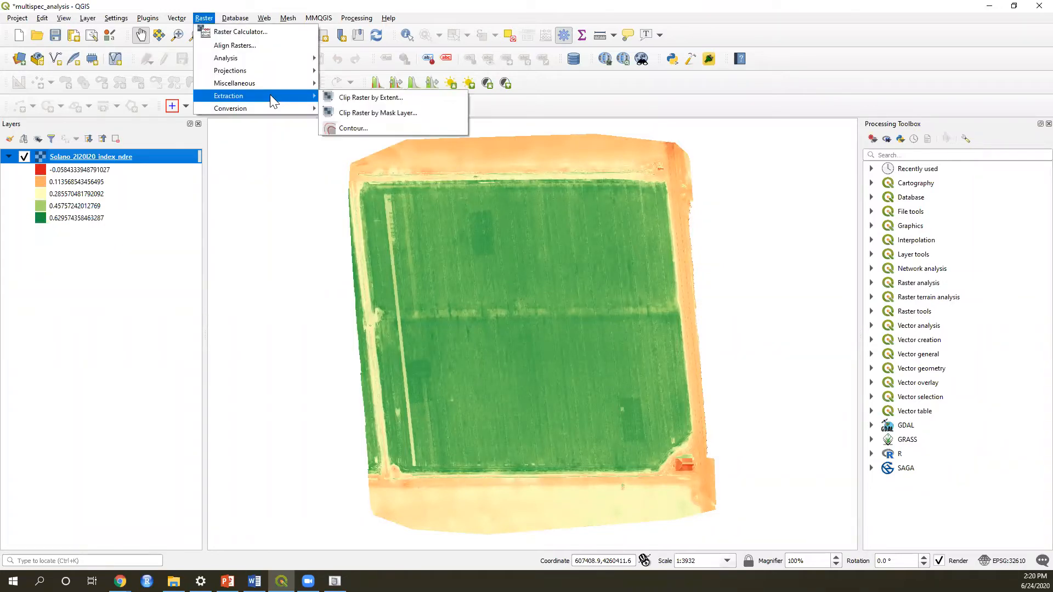
pyautogui.click(455, 102)
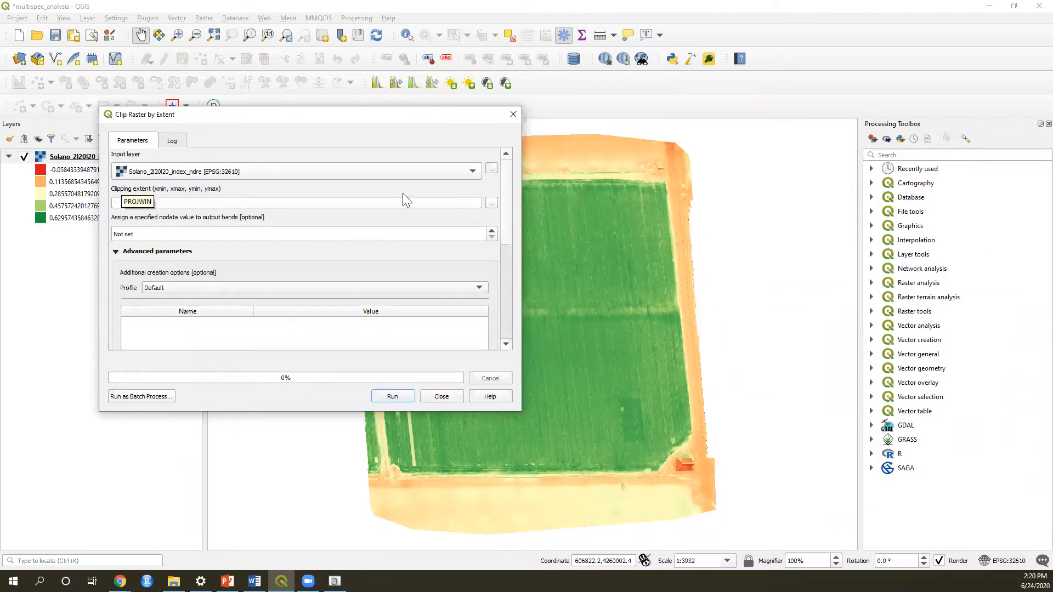
pyautogui.click(491, 203)
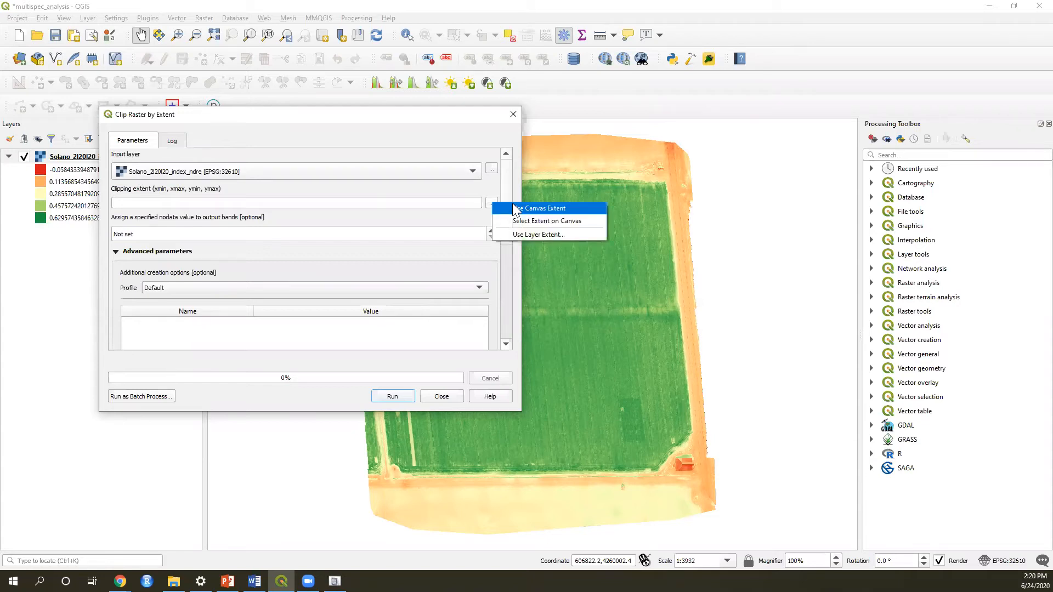
pyautogui.click(580, 221)
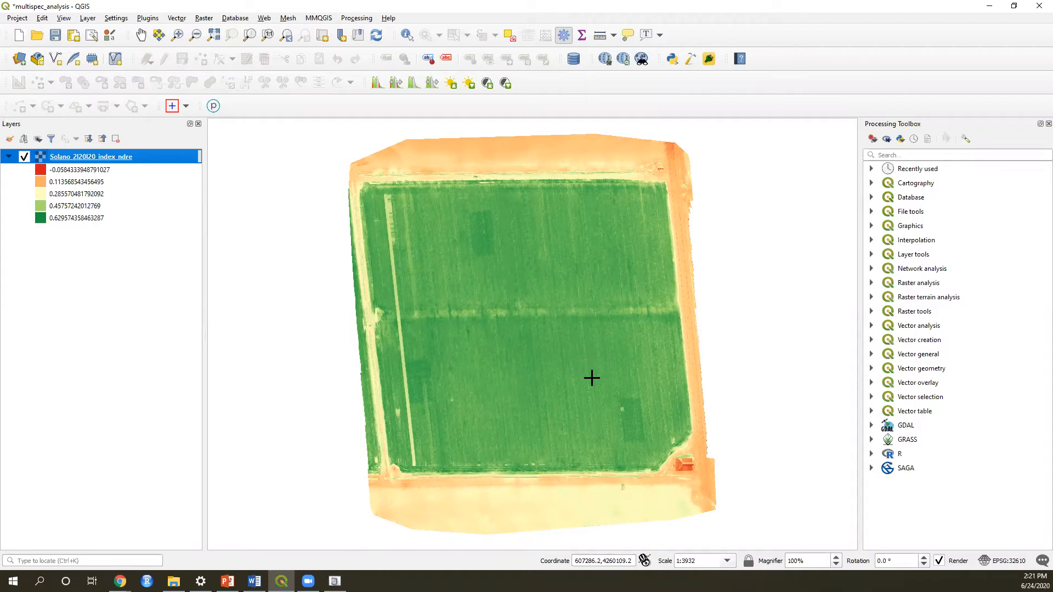
pyautogui.moveTo(591, 377); pyautogui.dragTo(664, 456)
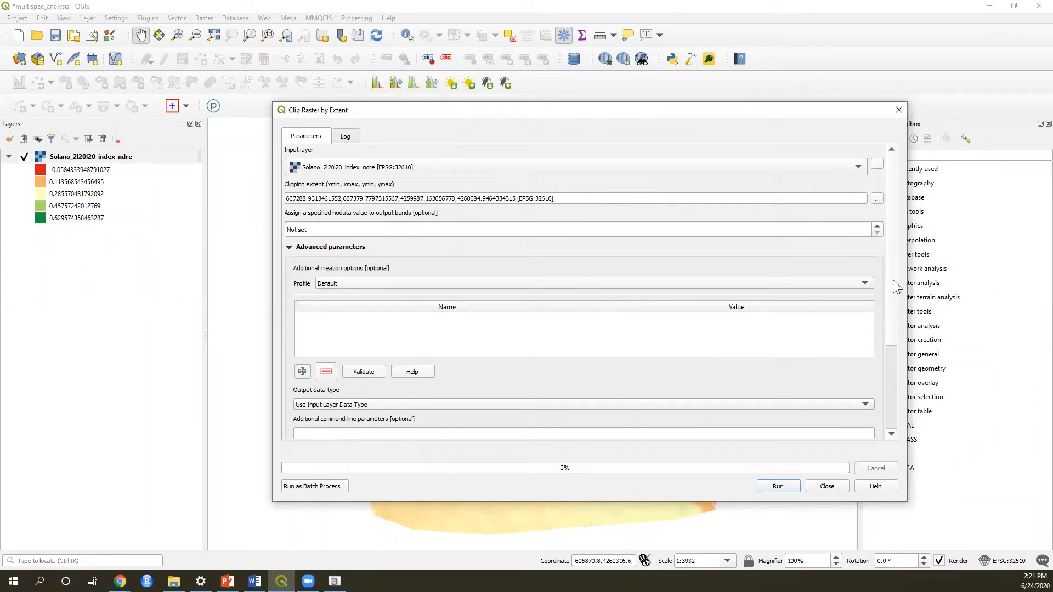
# - Run the clip with the output kept as a temporary file and close the clipping dialog
pyautogui.scroll(-1, 893, 291)
pyautogui.scroll(-5, 891, 385)
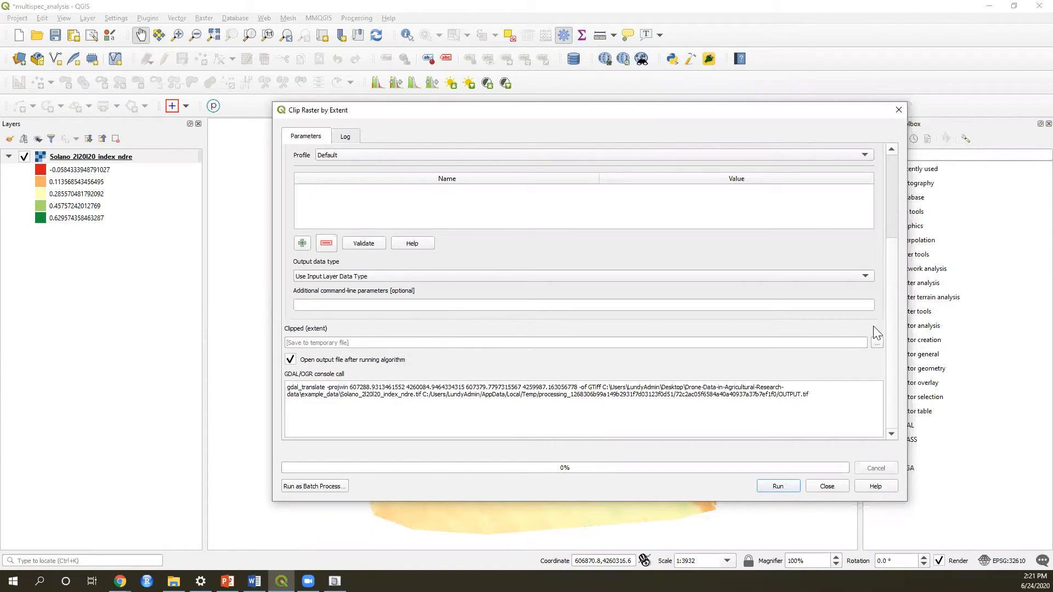
pyautogui.click(877, 343)
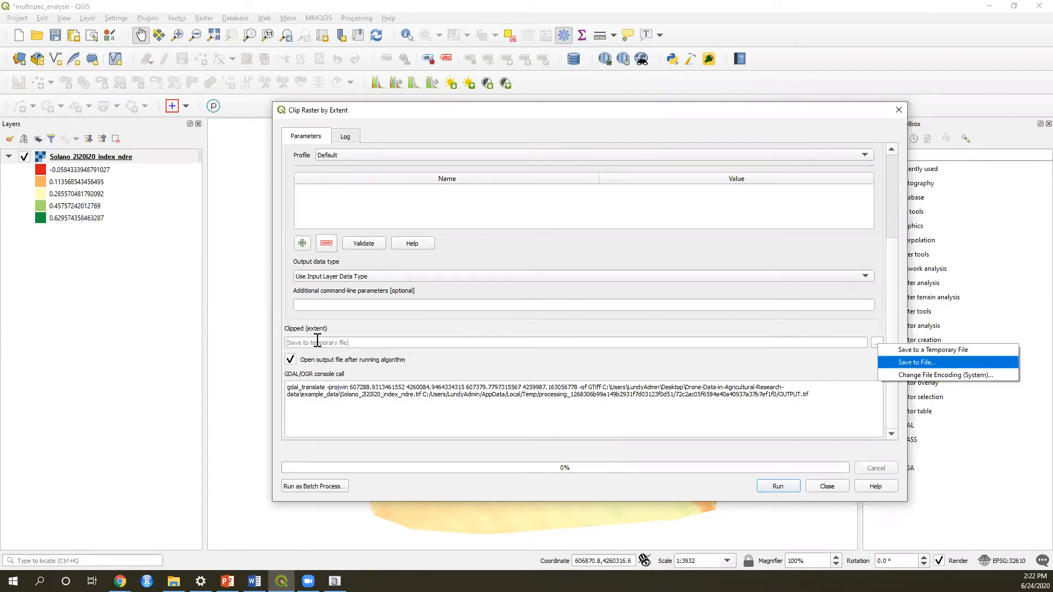
pyautogui.click(364, 341)
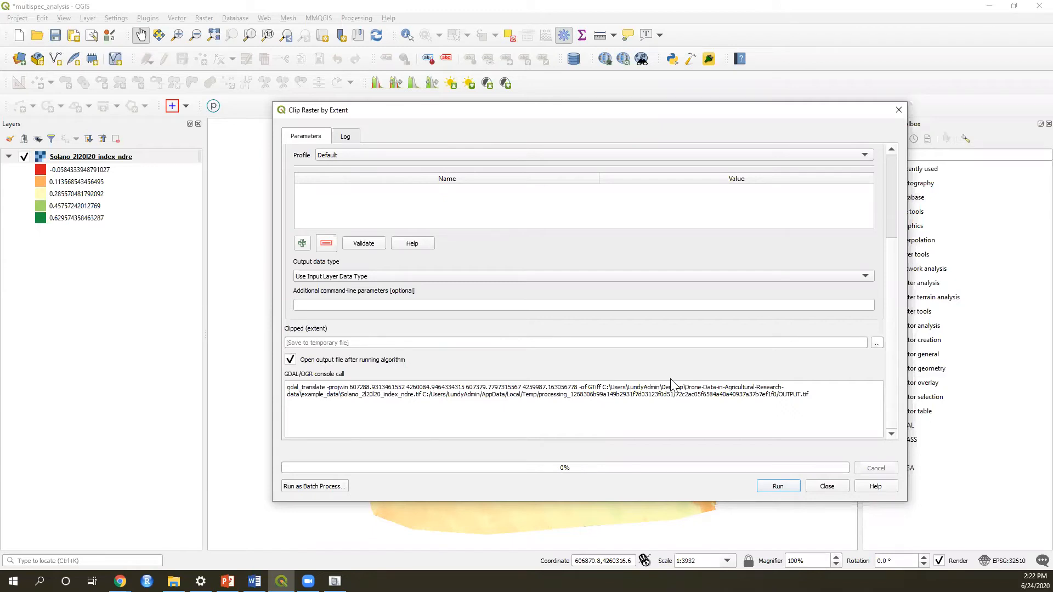
pyautogui.click(777, 487)
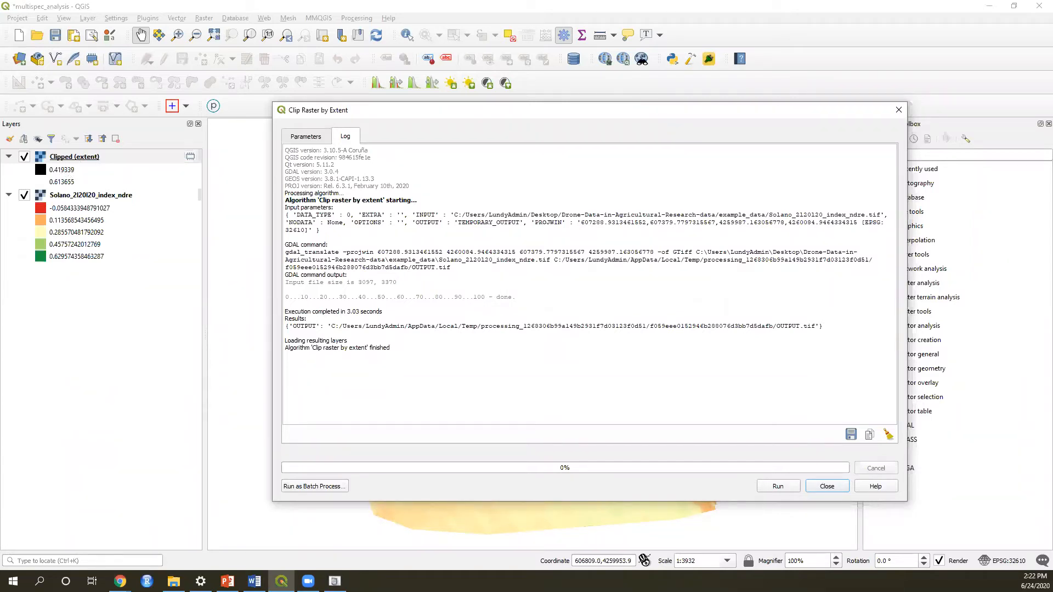
pyautogui.hotkey('alt', 'Tab')
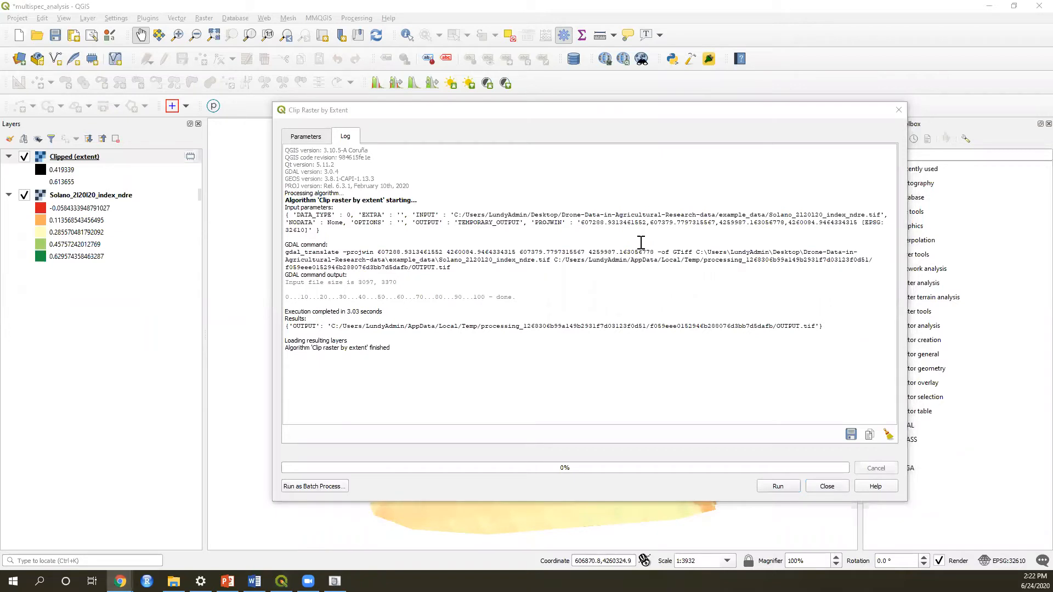
pyautogui.click(827, 486)
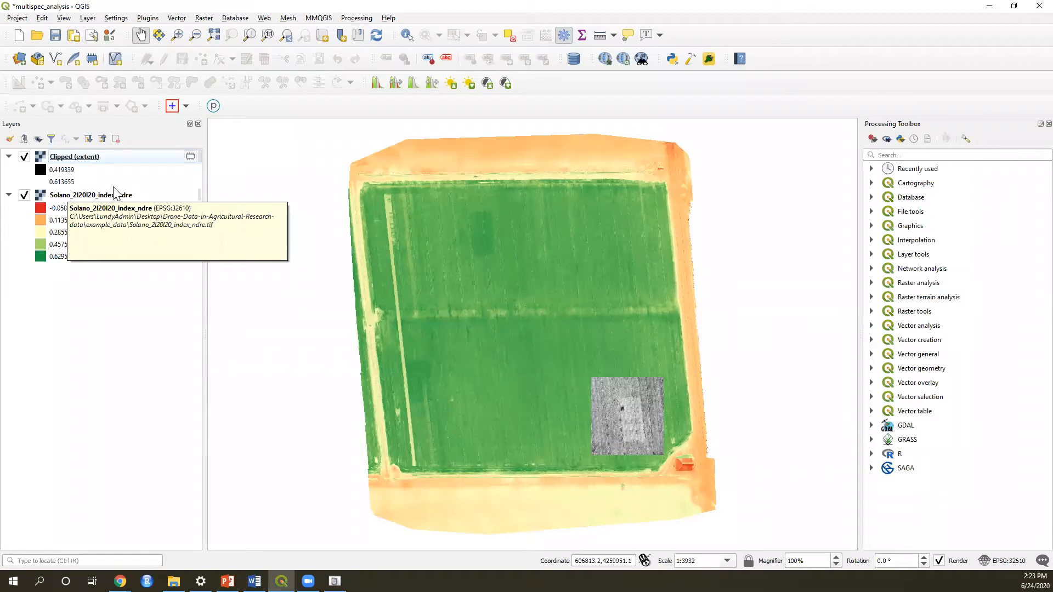
# - Reopen the symbology properties of the Solano NDRE layer and set the color ramp's minimum value to 0.35
pyautogui.click(85, 196)
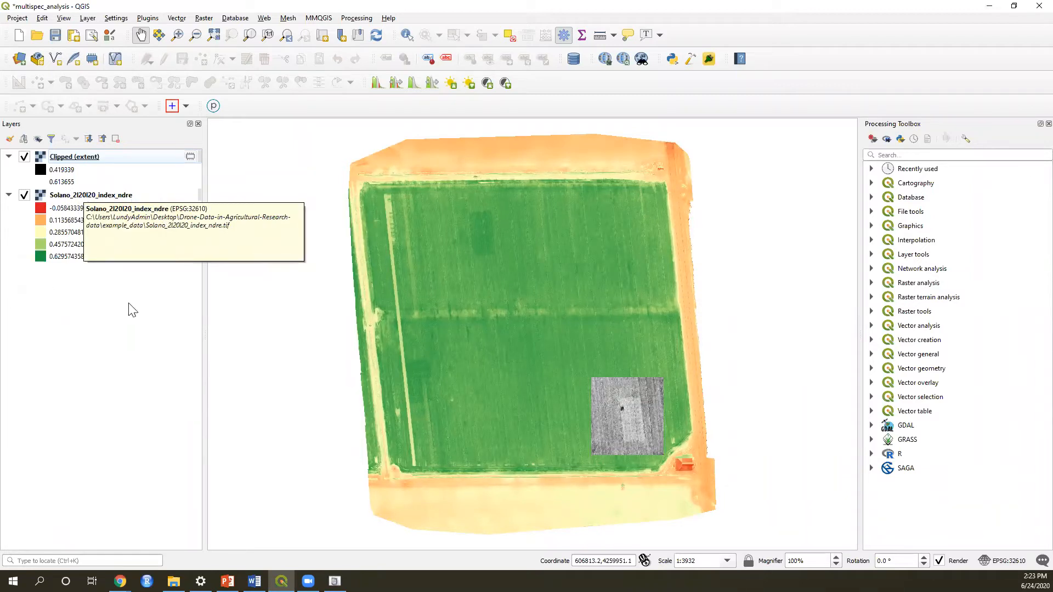
pyautogui.press('Menu')
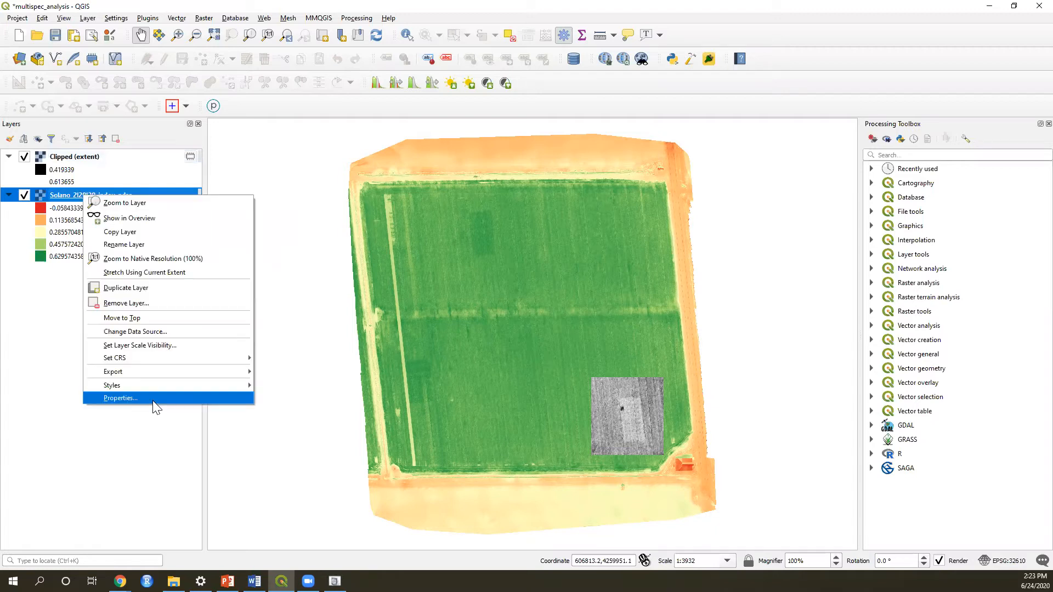
pyautogui.press('Escape')
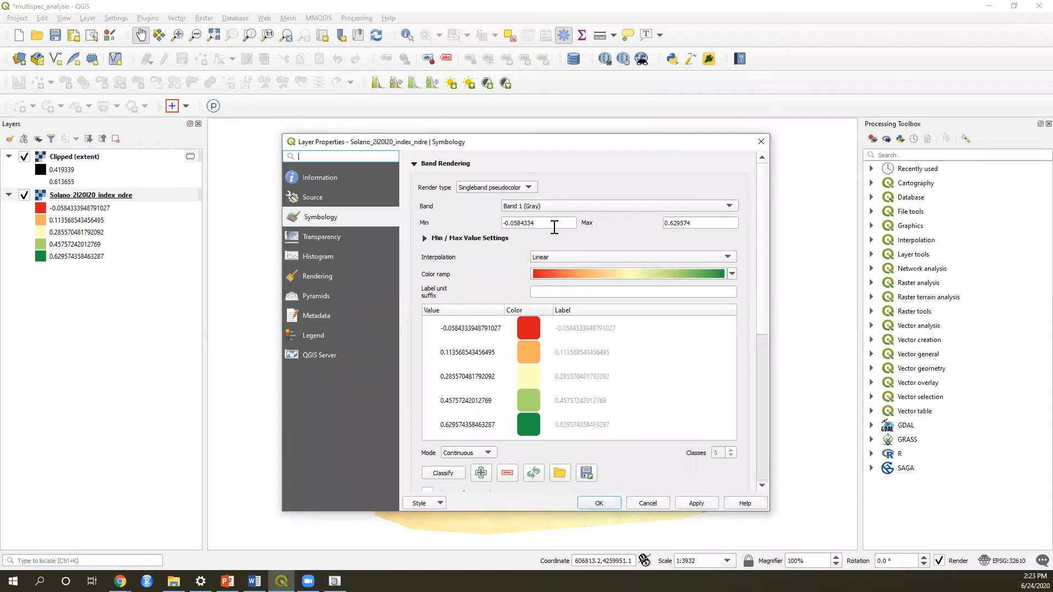
pyautogui.moveTo(516, 228); pyautogui.dragTo(476, 230)
pyautogui.write('0')
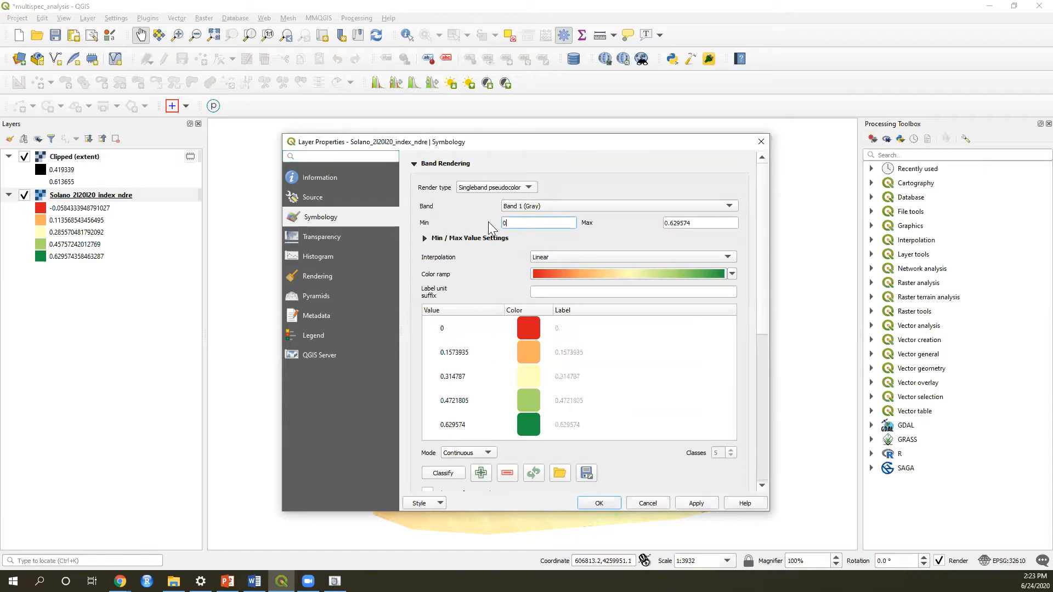
pyautogui.write('.35')
# - Set the NDRE color ramp's maximum value to 0.65 and apply the new styling to the layer
pyautogui.click(703, 221)
pyautogui.press('BackSpace')
pyautogui.press('BackSpace')
pyautogui.press('BackSpace')
pyautogui.press('BackSpace')
pyautogui.press('BackSpace')
pyautogui.write('5')
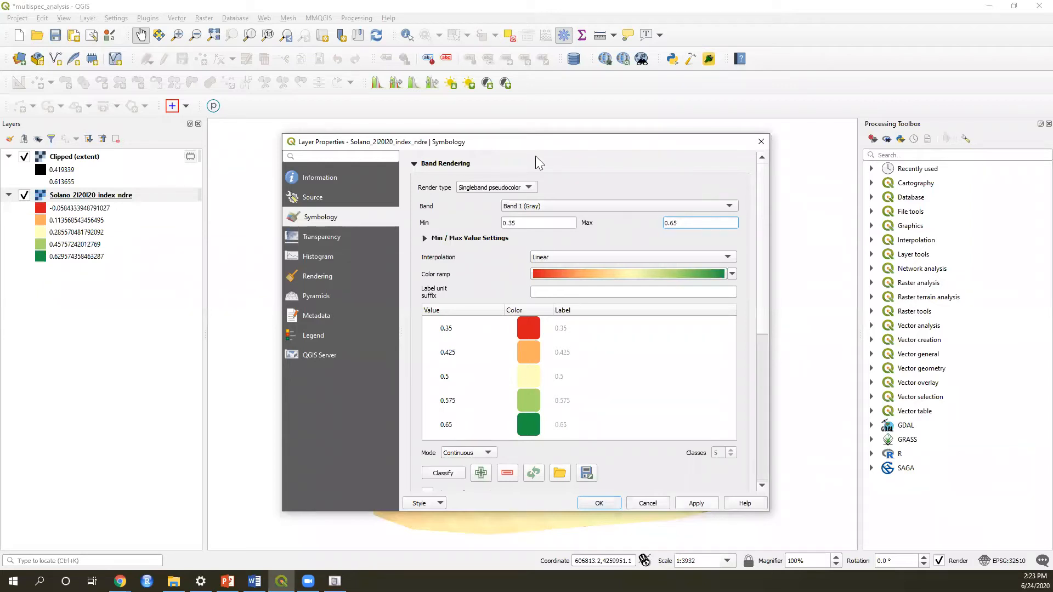
pyautogui.click(696, 503)
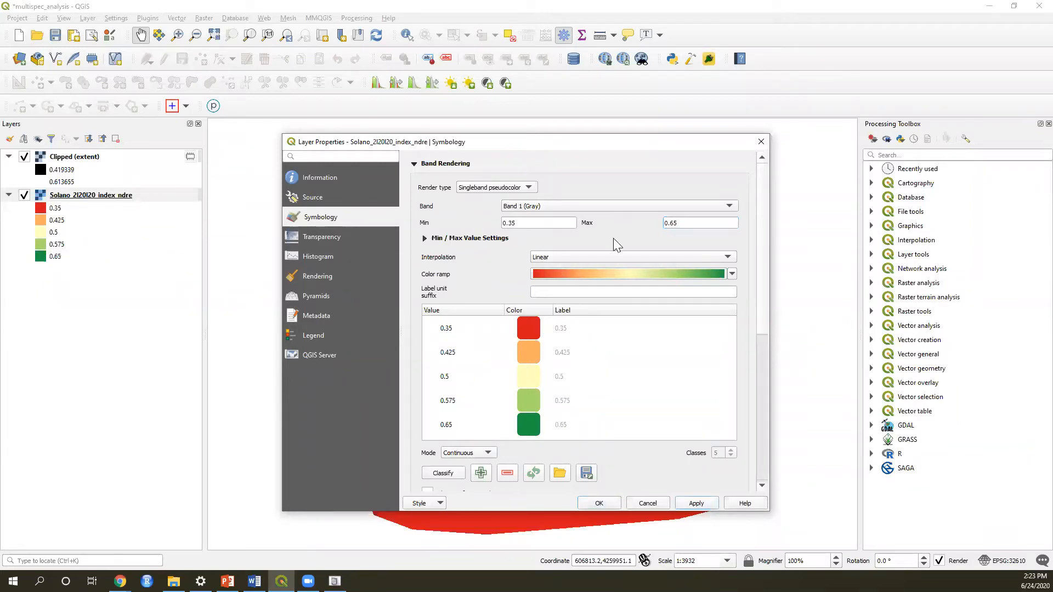
# - Accept the NDRE layer's styling, closing its properties, and hide the Clipped (extent) layer
pyautogui.click(599, 502)
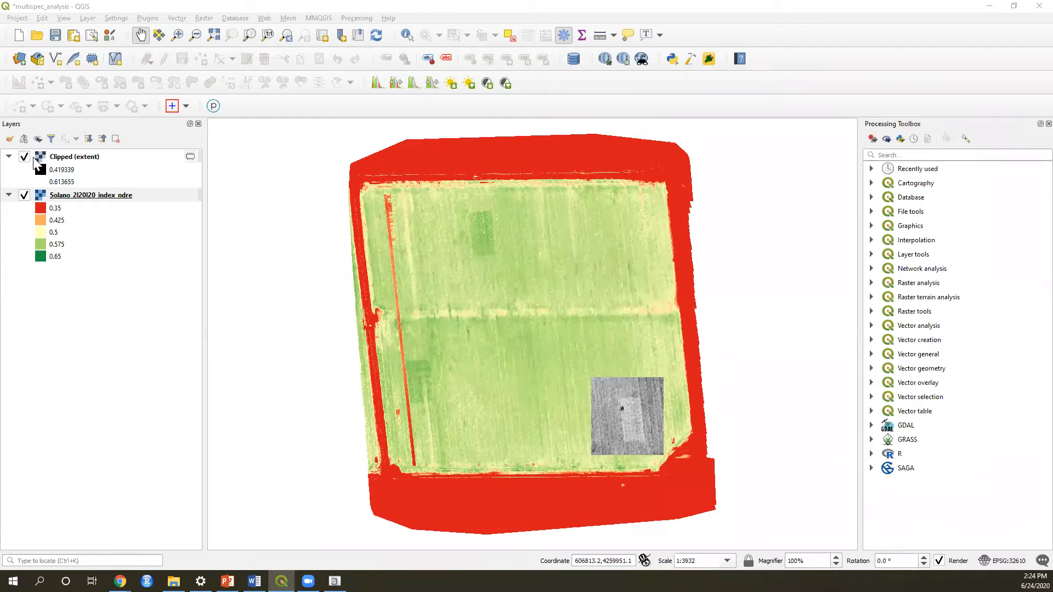
pyautogui.click(24, 157)
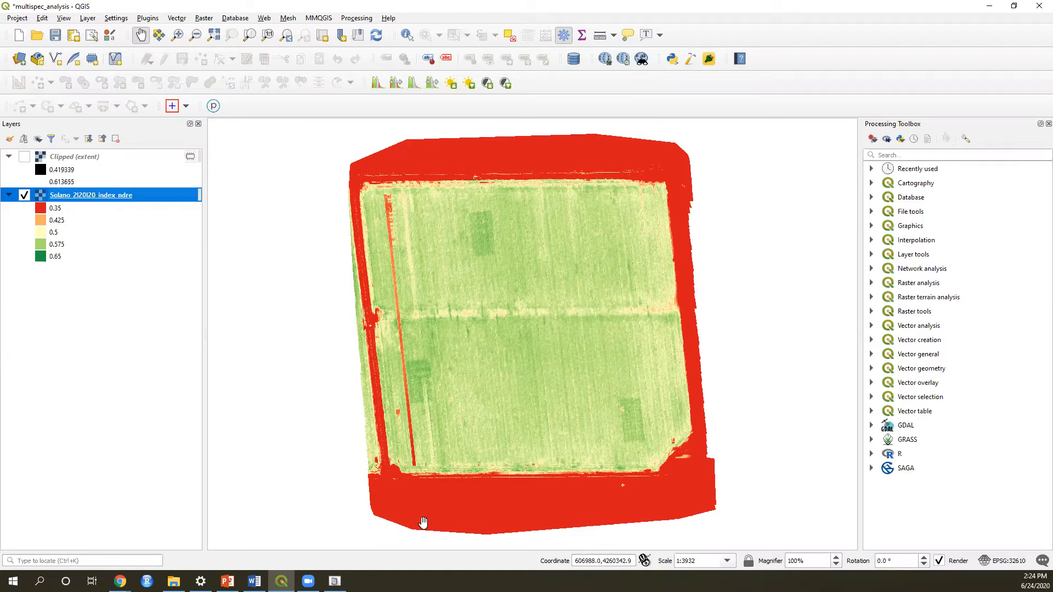
# - Enable clipping of out-of-range values in the Solano NDRE layer's symbology and accept the change
pyautogui.rightClick(101, 198)
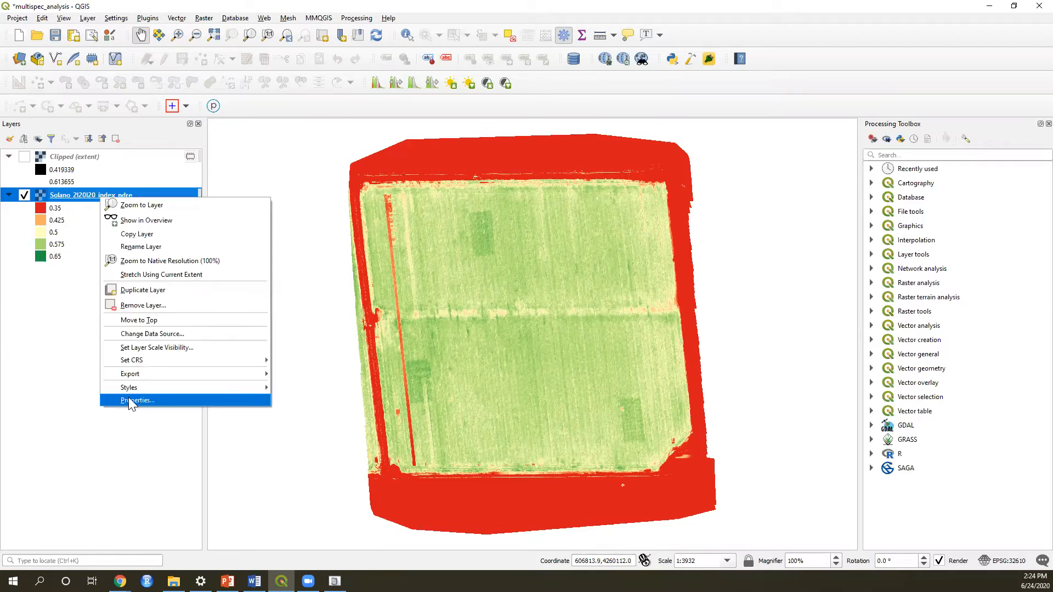
pyautogui.click(128, 398)
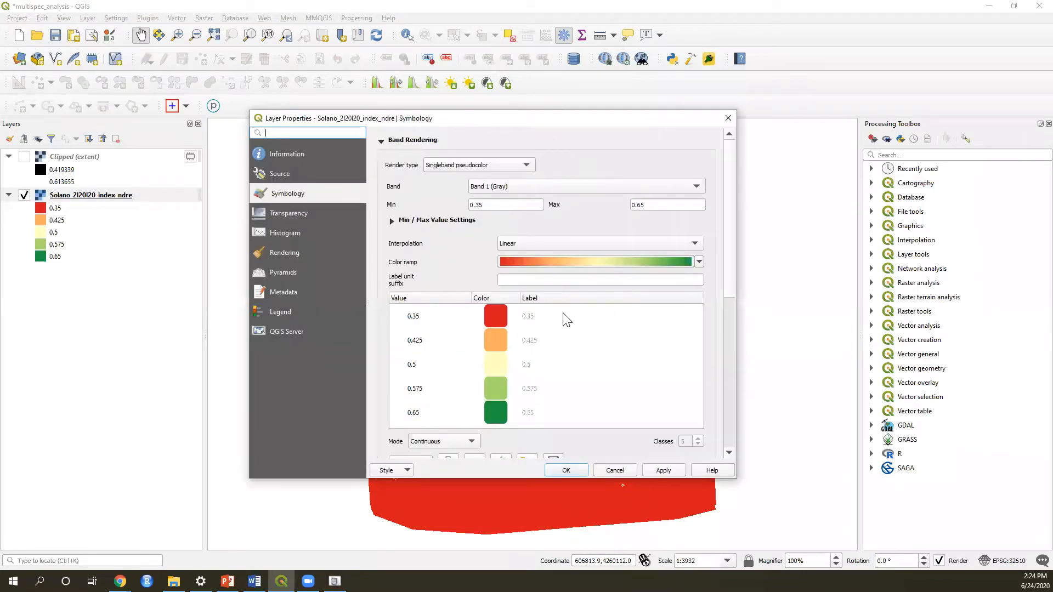
pyautogui.scroll(-1, 731, 229)
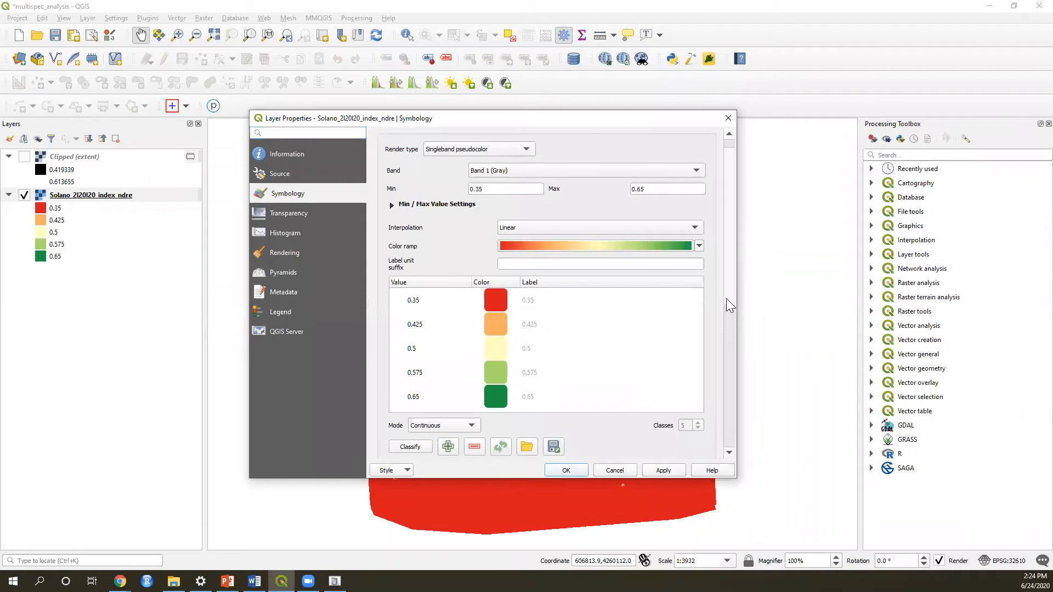
pyautogui.scroll(-5, 399, 318)
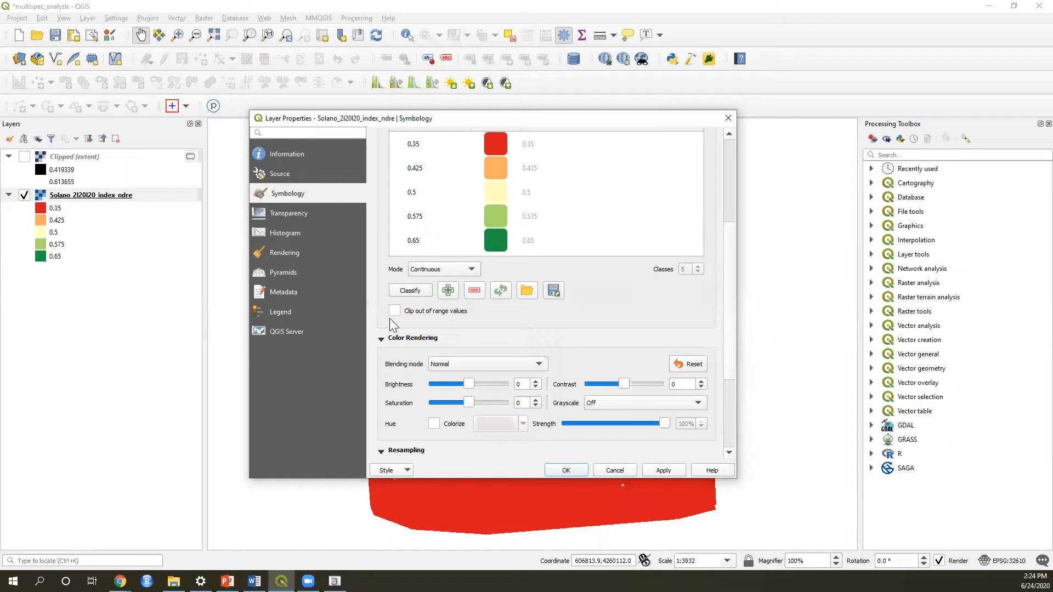
pyautogui.click(566, 471)
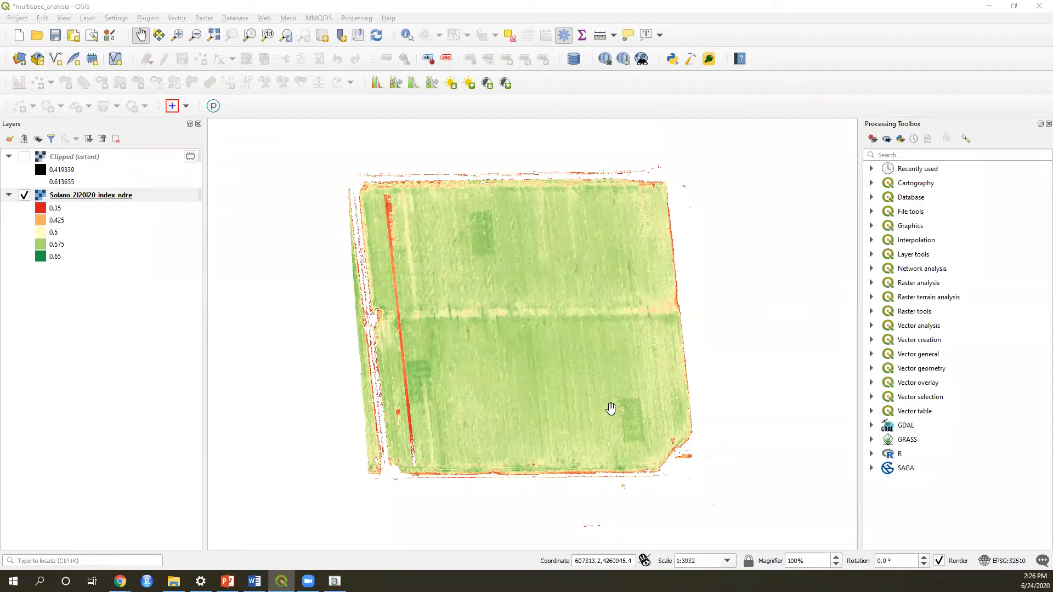
# - Start exporting the map to an image and turn off appending georeference information
pyautogui.click(17, 18)
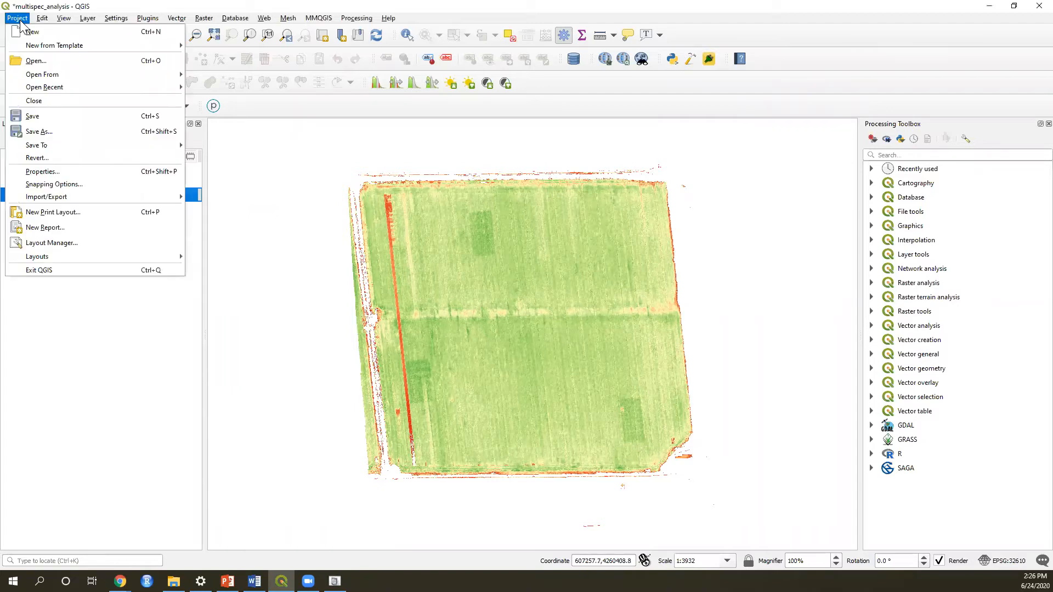
pyautogui.click(130, 201)
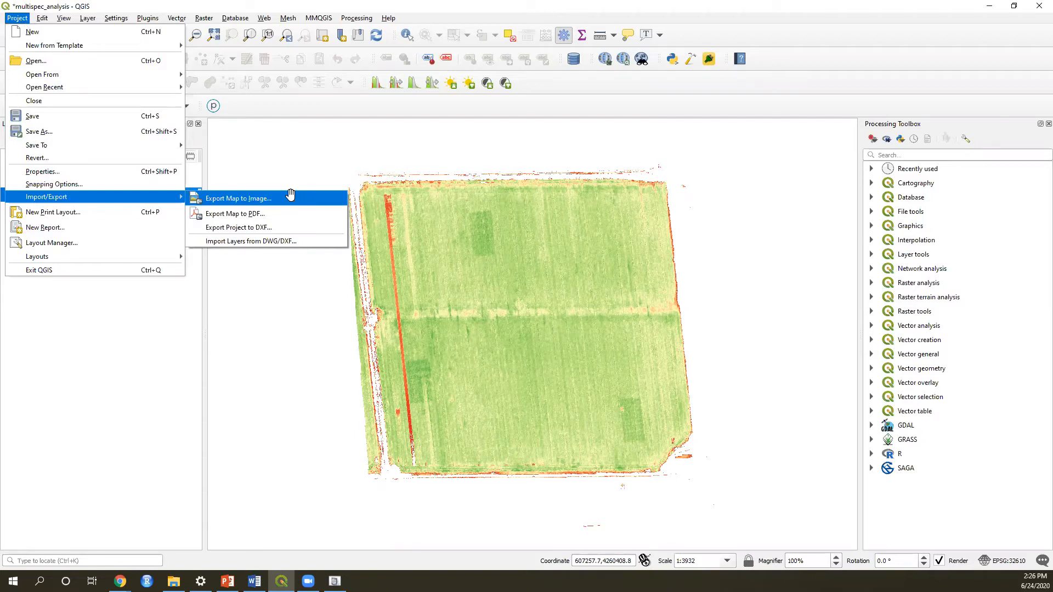
pyautogui.click(294, 198)
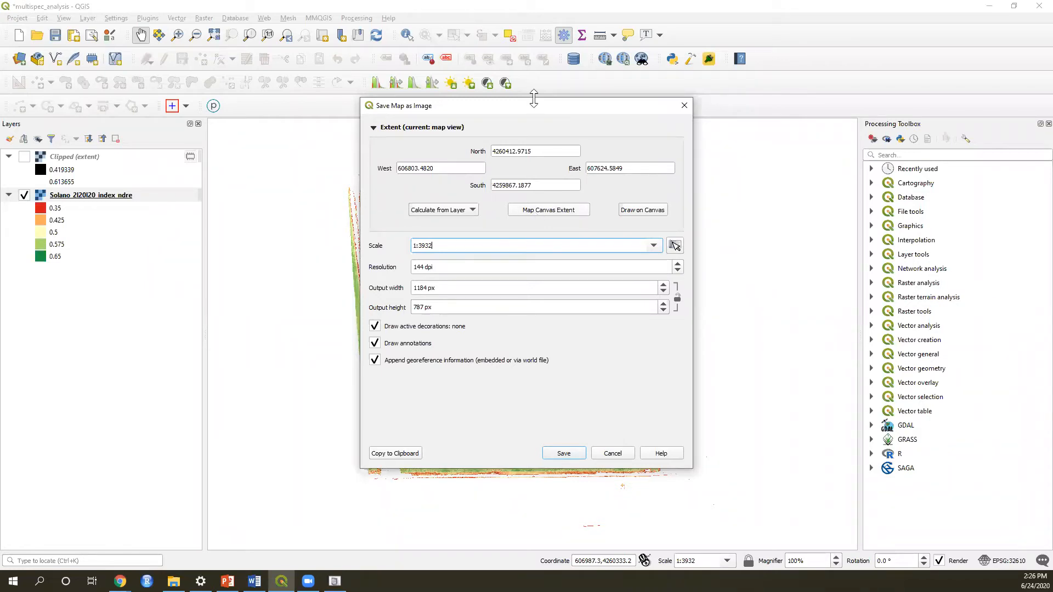
pyautogui.moveTo(534, 104); pyautogui.dragTo(512, 121)
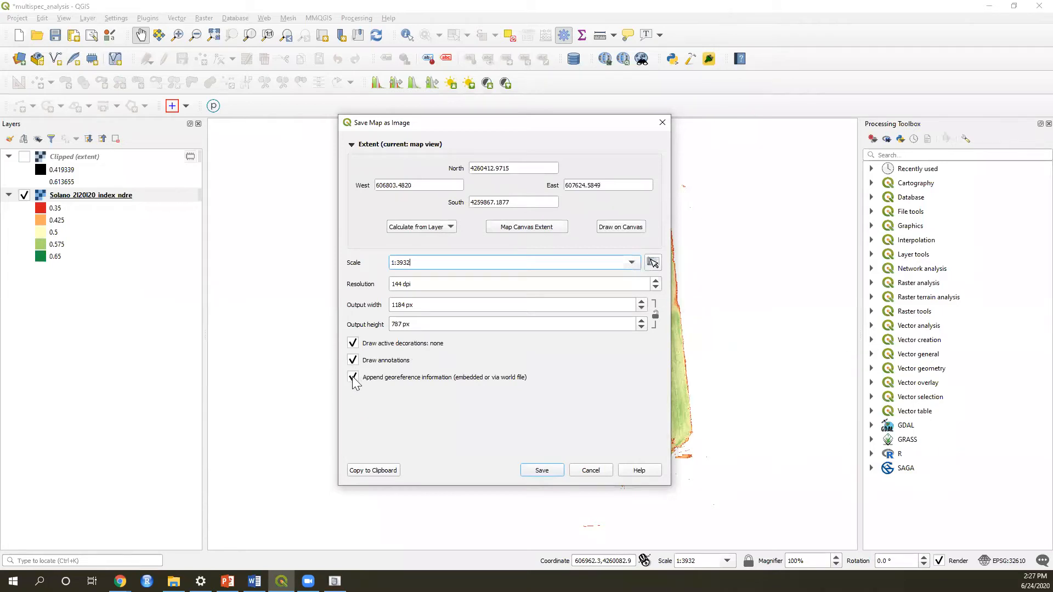
pyautogui.click(352, 378)
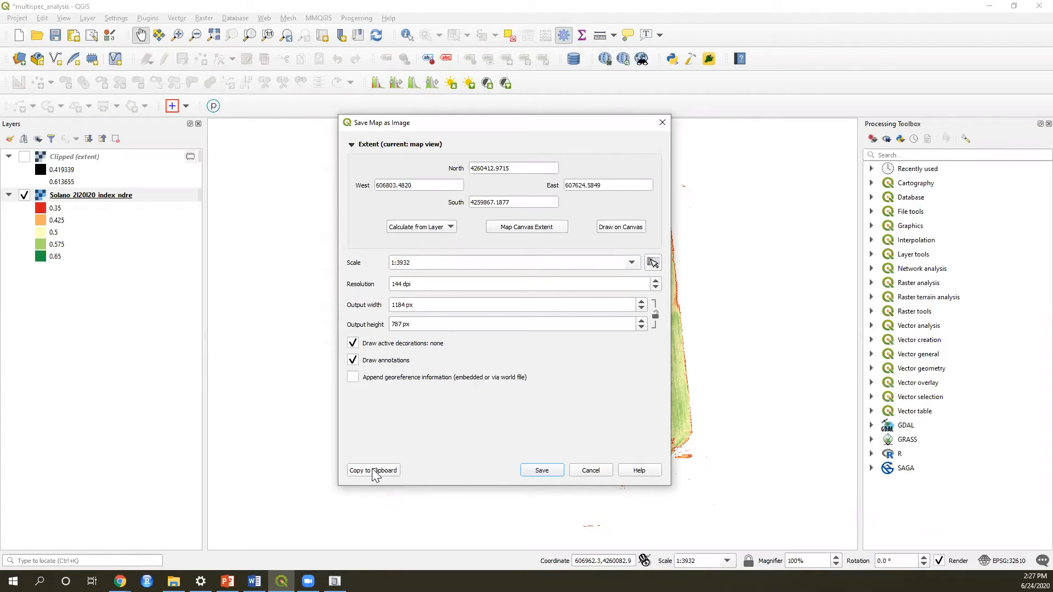
# - Save the map image as a JPG named qgis_img1 in the Drone-Data-in-Agricultural-Research-data folder
pyautogui.click(552, 472)
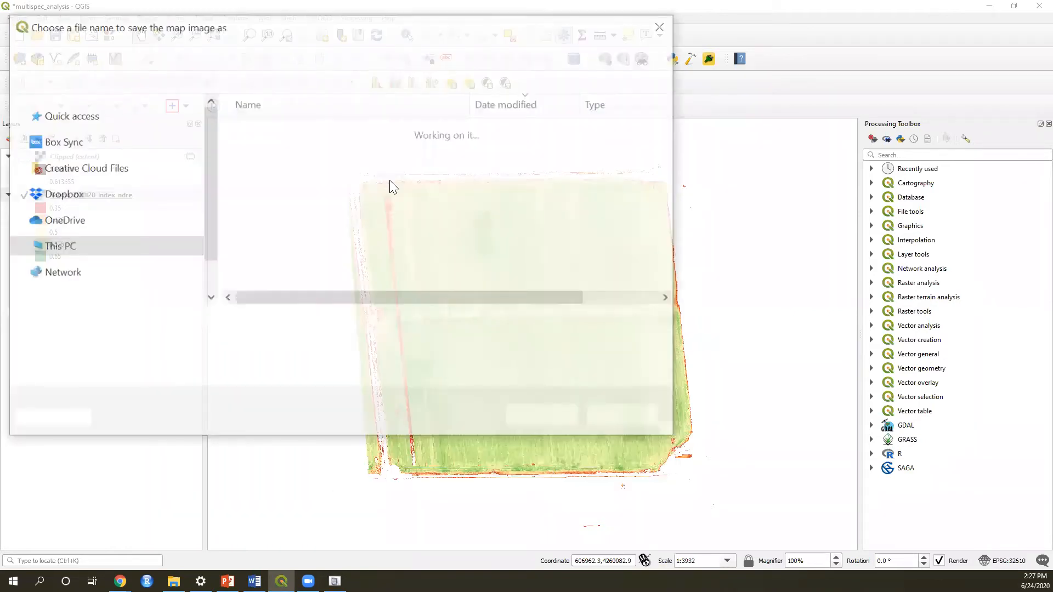
pyautogui.doubleClick(400, 151)
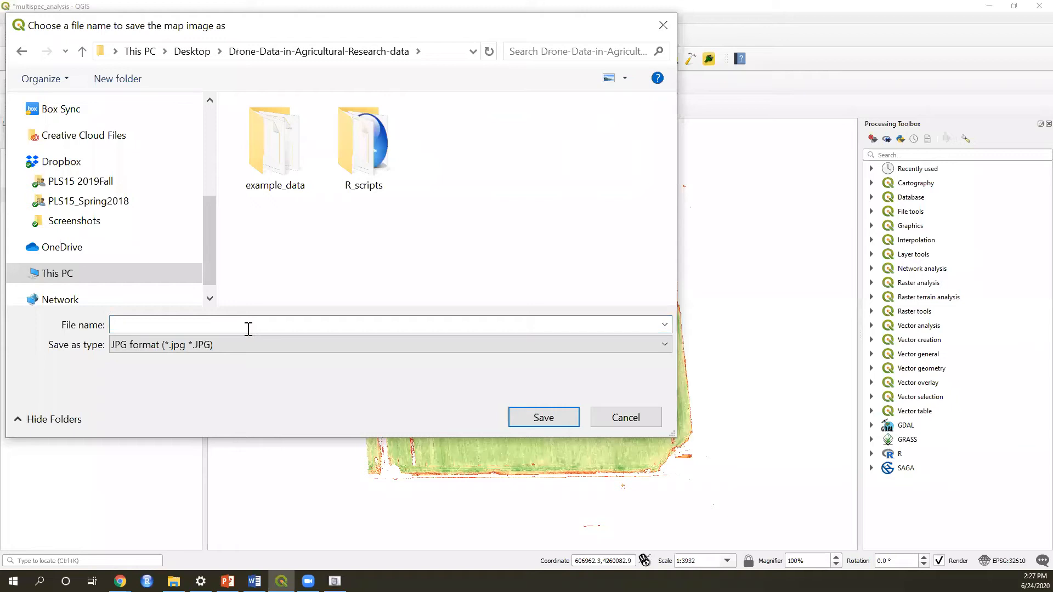
pyautogui.click(252, 323)
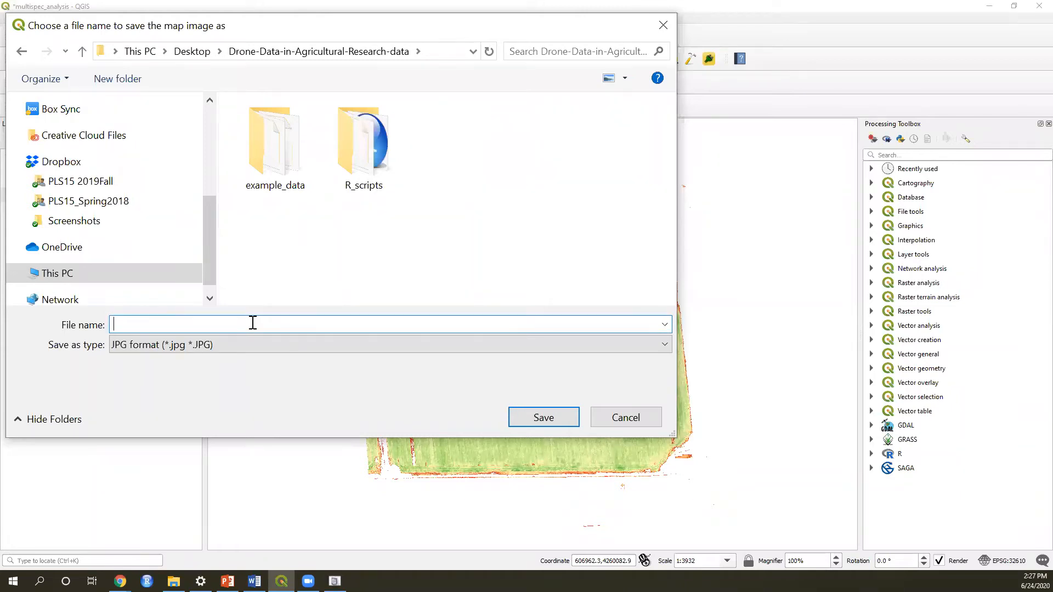
pyautogui.write('qg')
pyautogui.write('is')
pyautogui.write('i')
pyautogui.write('_img1')
pyautogui.press('Return')
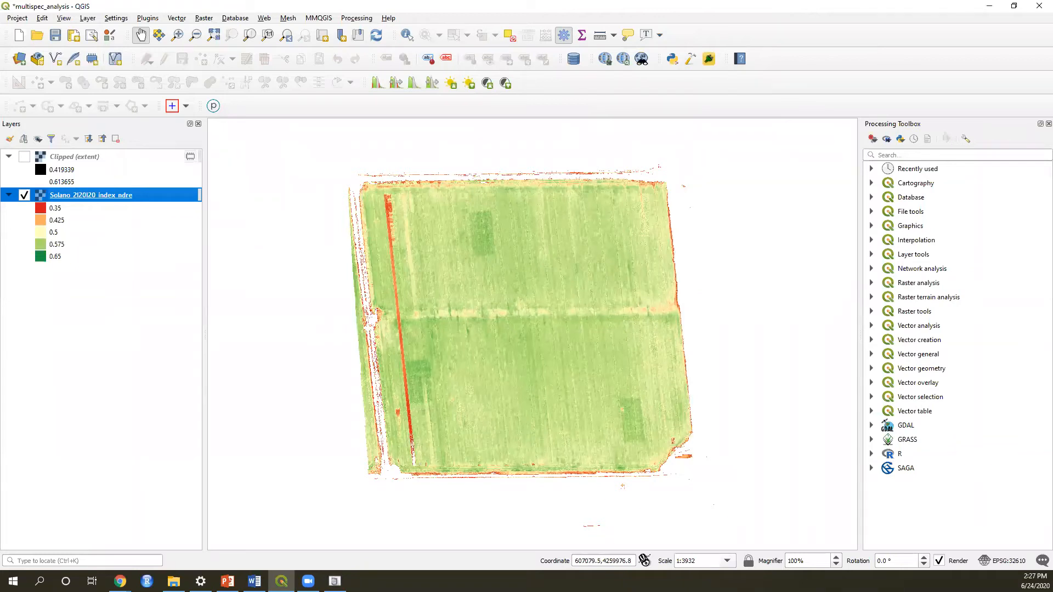
# - Switch to File Explorer, view the exported qgis_img1 picture from the Drone-Data-in-Agricultural-Research-data folder, and return to QGIS
pyautogui.hotkey('alt', 'Tab')
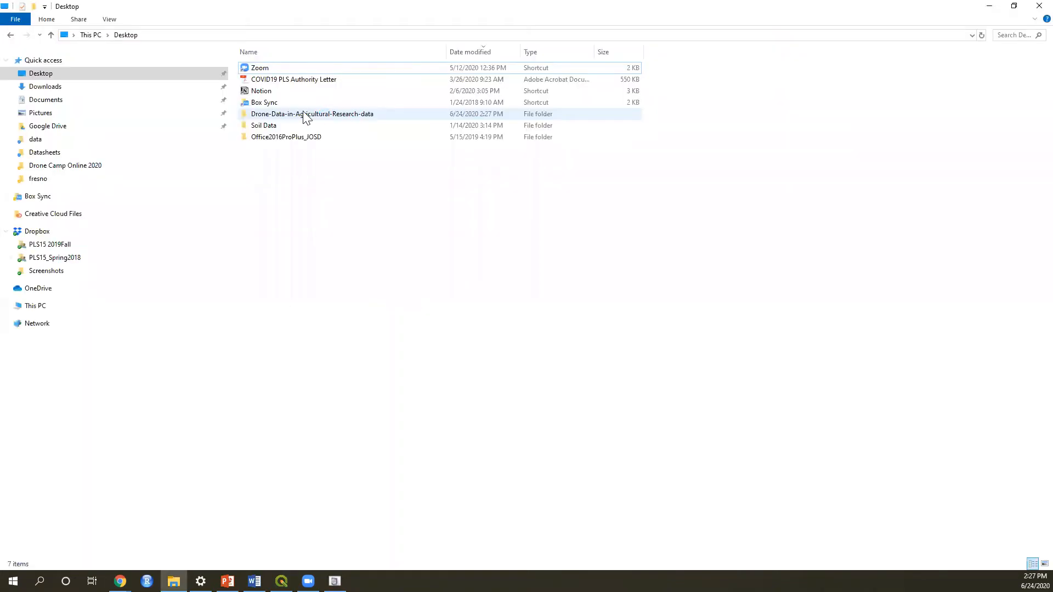
pyautogui.doubleClick(305, 113)
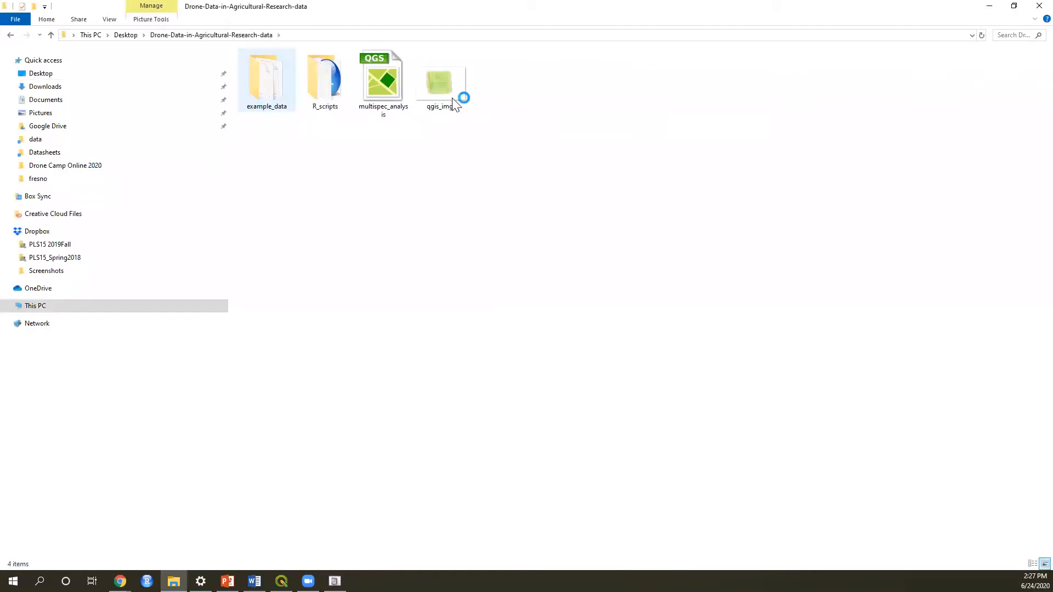
pyautogui.click(454, 104)
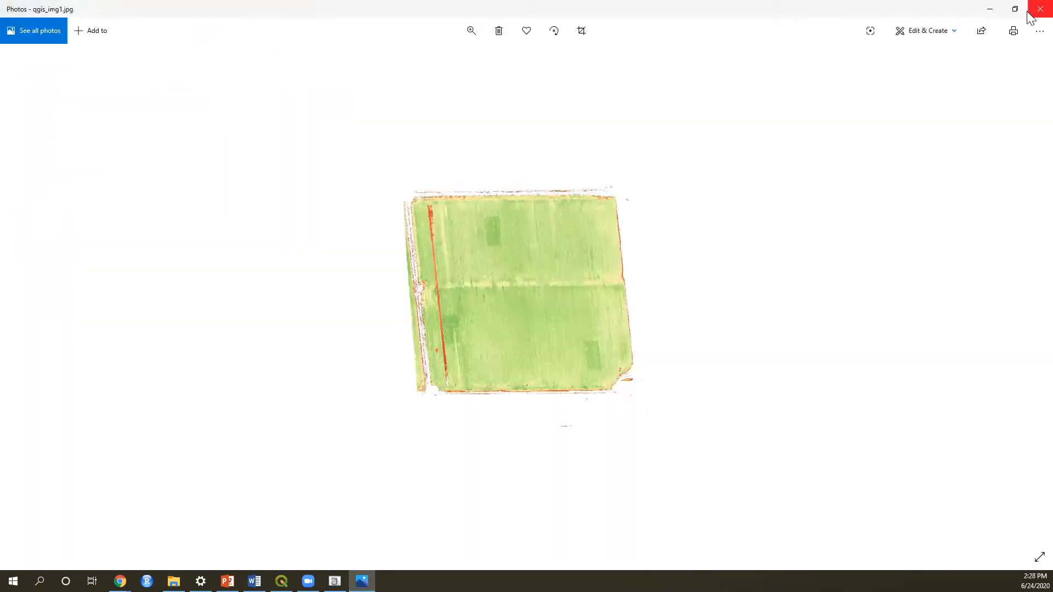
pyautogui.click(1028, 12)
pyautogui.click(989, 6)
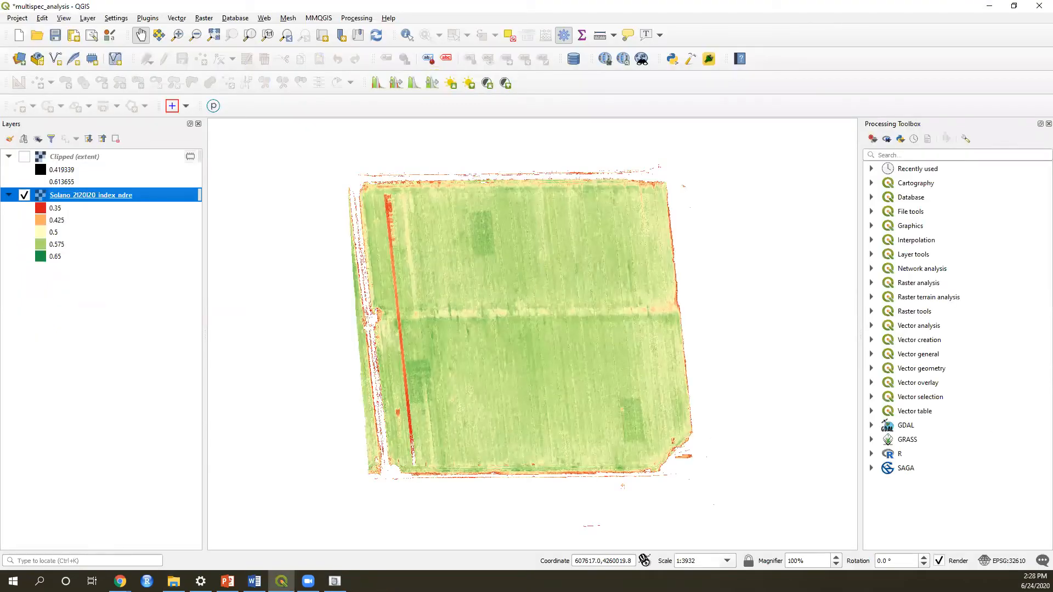
# - Save the project and create a new print layout titled Multic Spec Map
pyautogui.click(56, 37)
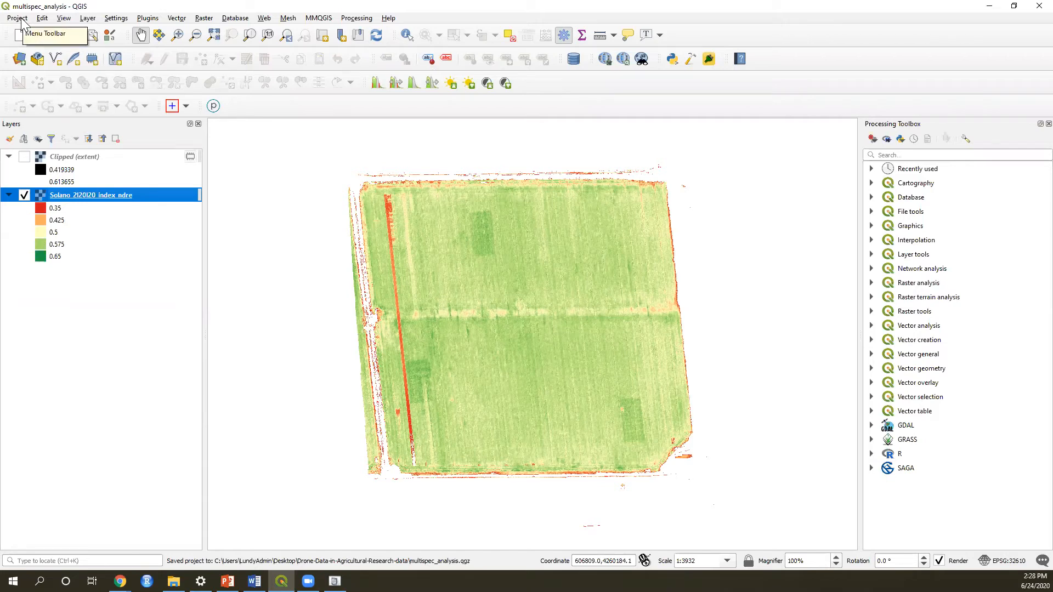
pyautogui.click(17, 19)
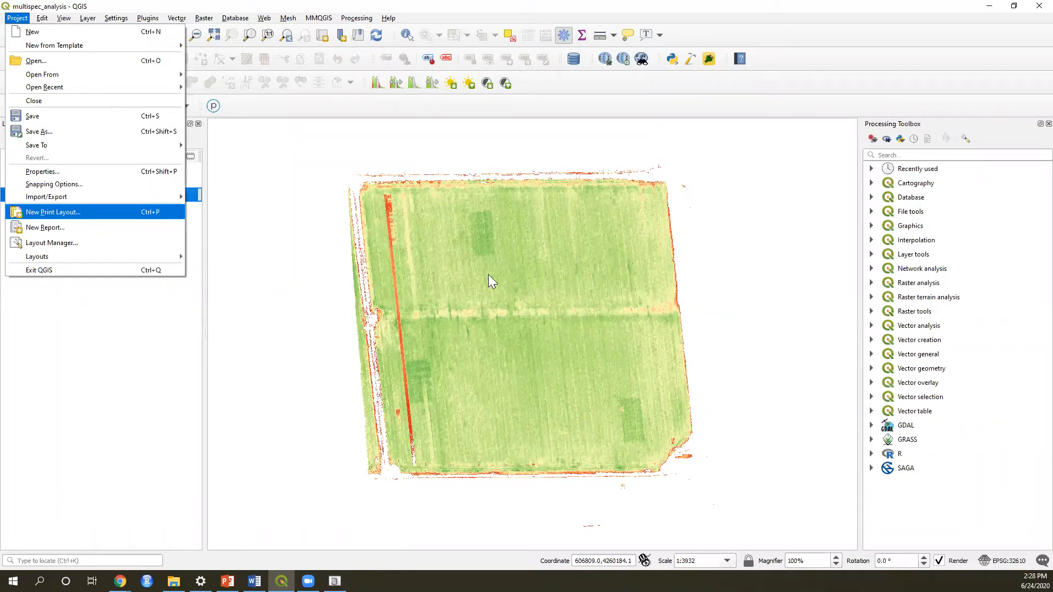
pyautogui.press('Return')
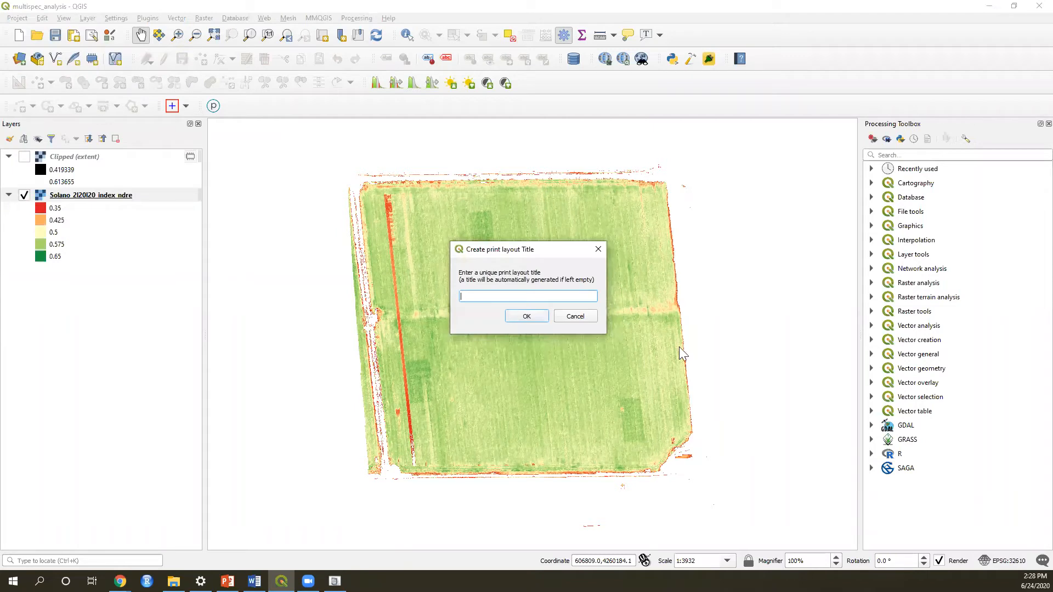
pyautogui.write('Multic Spec M')
pyautogui.press('Return')
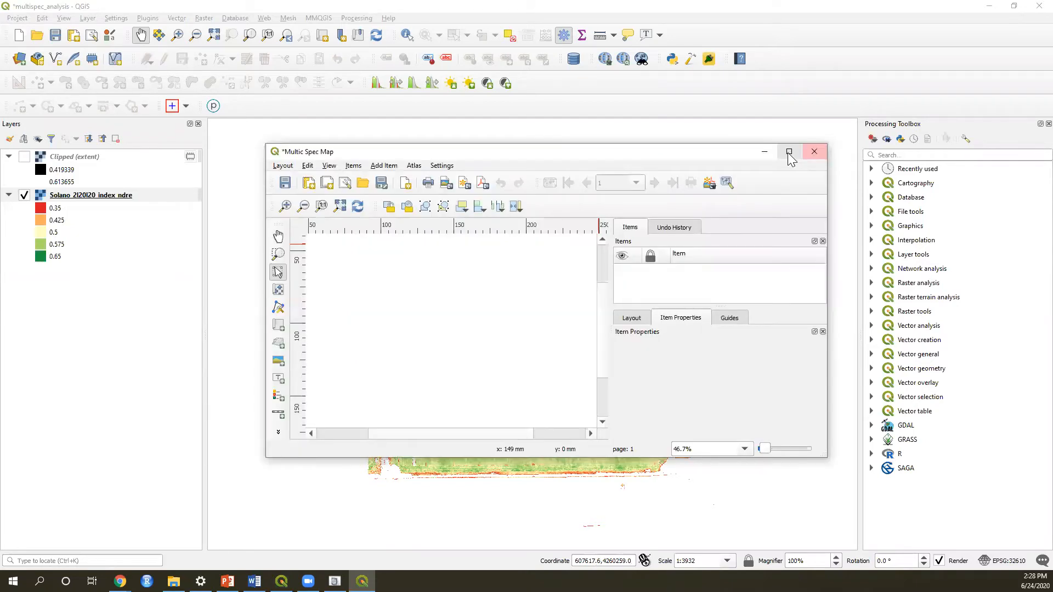
# - Maximize the layout window and add a map item covering nearly the whole page
pyautogui.click(789, 152)
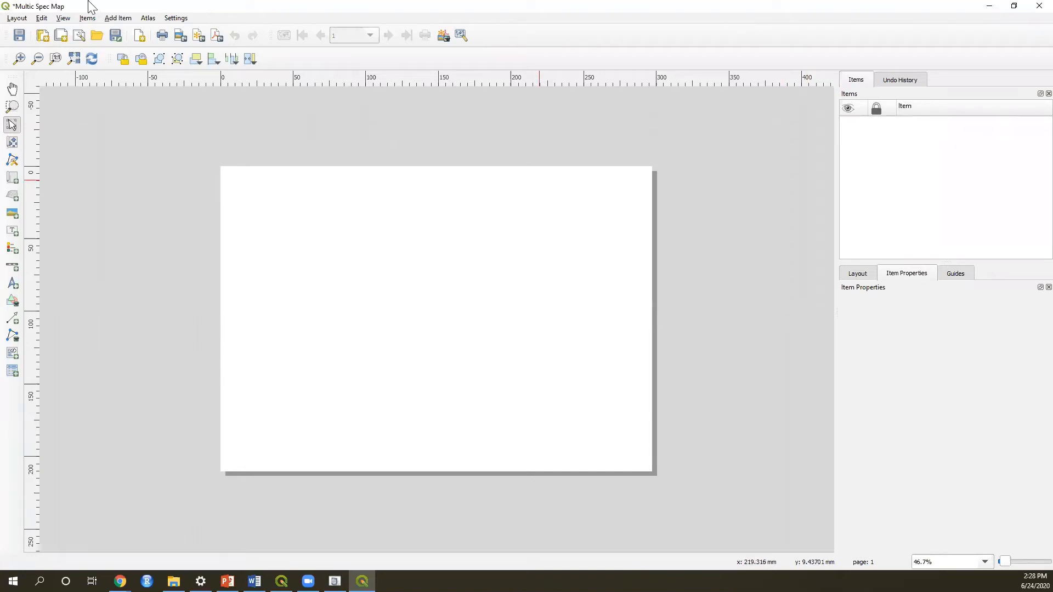
pyautogui.click(122, 20)
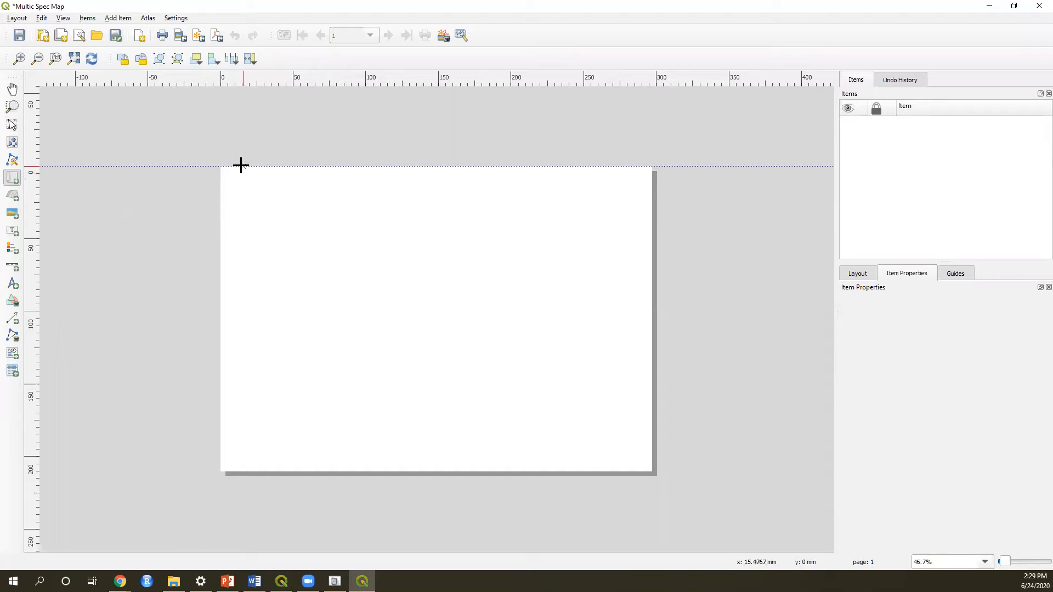
pyautogui.moveTo(270, 216); pyautogui.dragTo(638, 462)
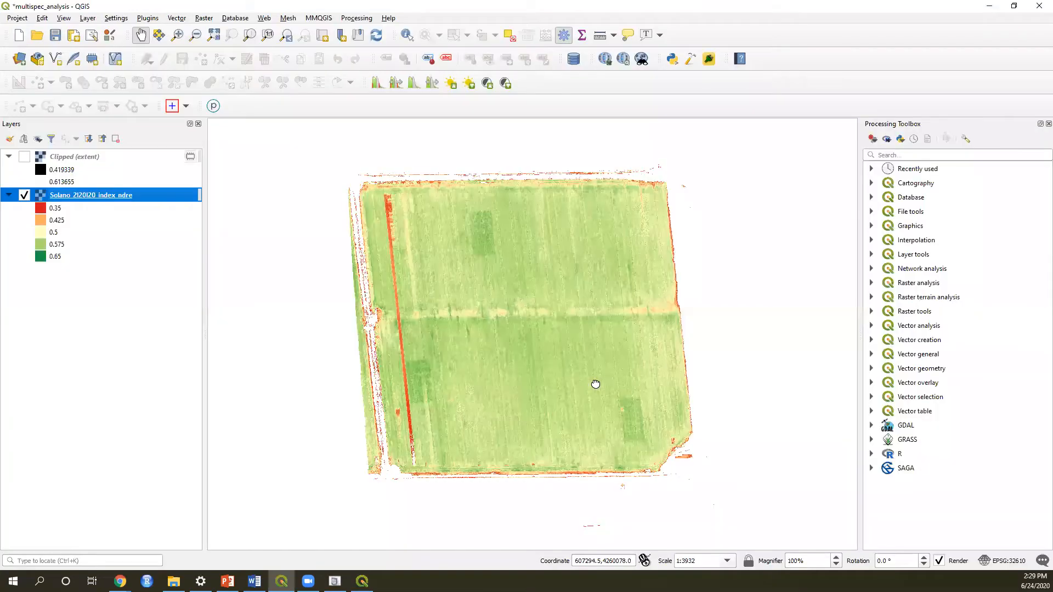
# - Zoom the main canvas to the field's southeast corner and set the layout map's extent to match it
pyautogui.moveTo(596, 383); pyautogui.dragTo(346, 201)
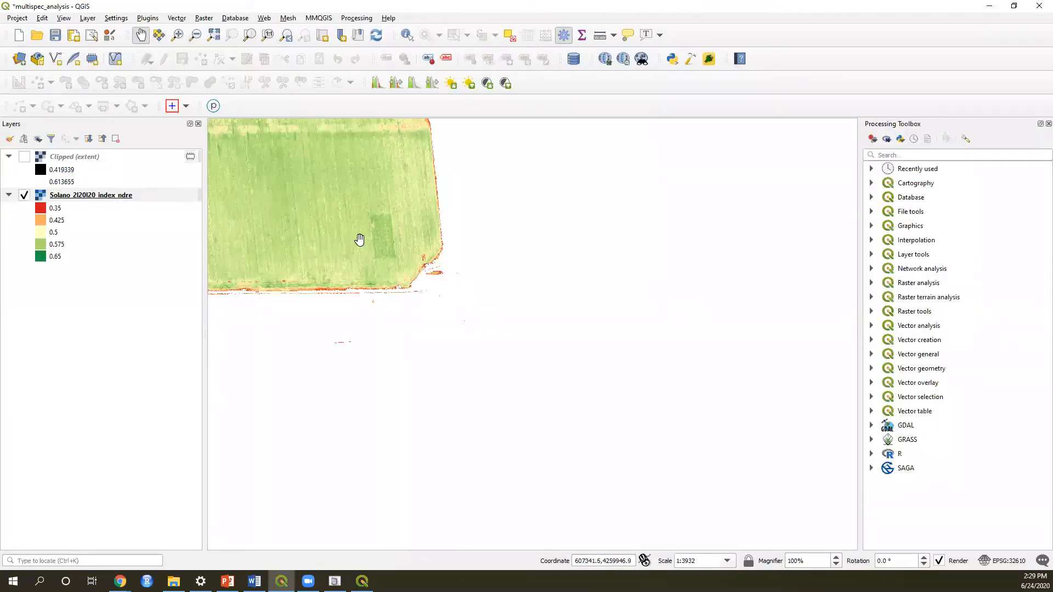
pyautogui.scroll(2, 359, 240)
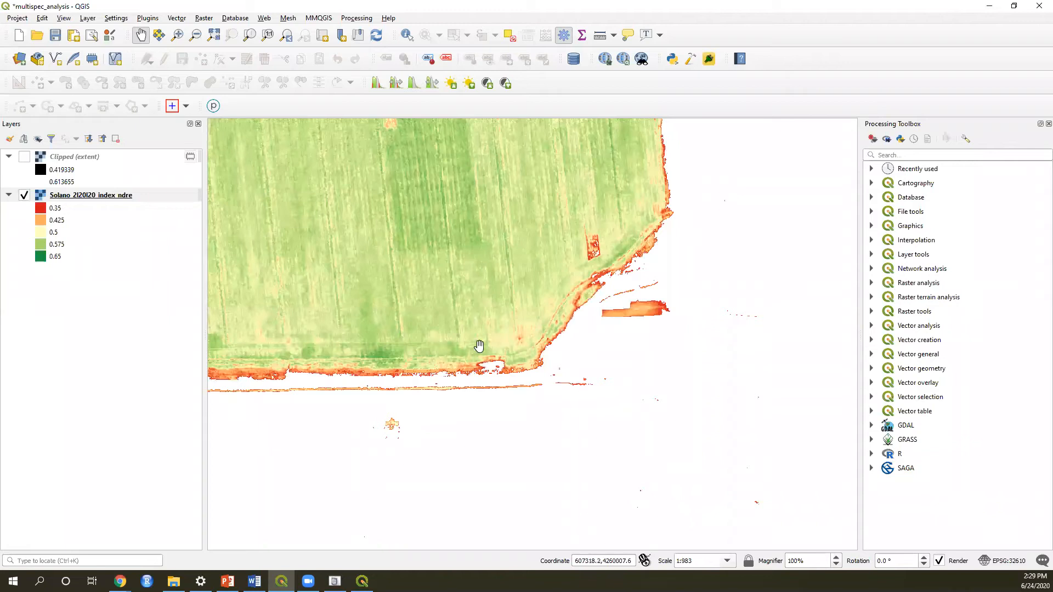
pyautogui.moveTo(479, 346); pyautogui.dragTo(472, 456)
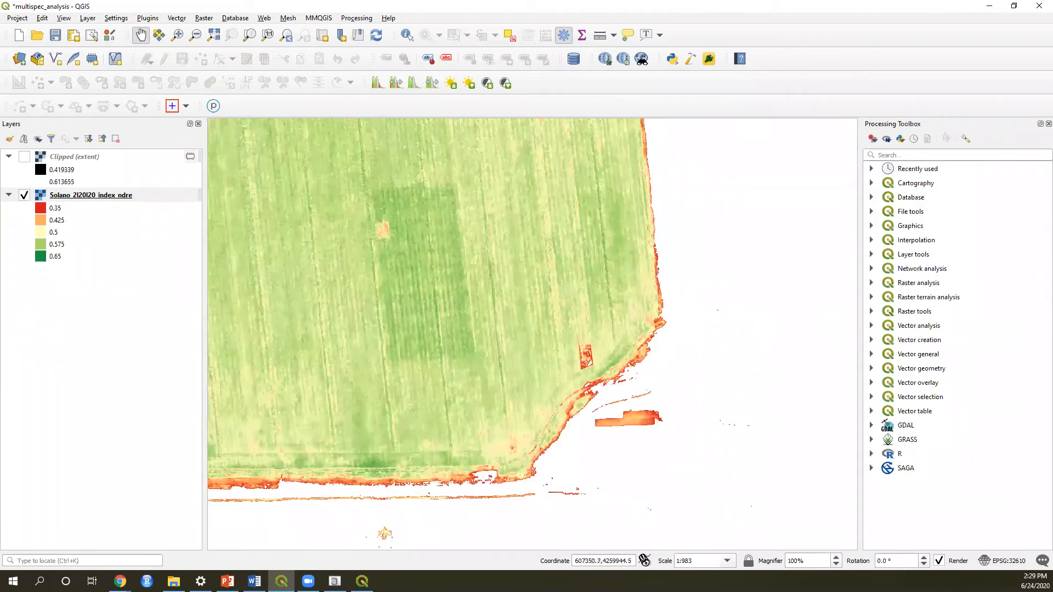
pyautogui.click(362, 581)
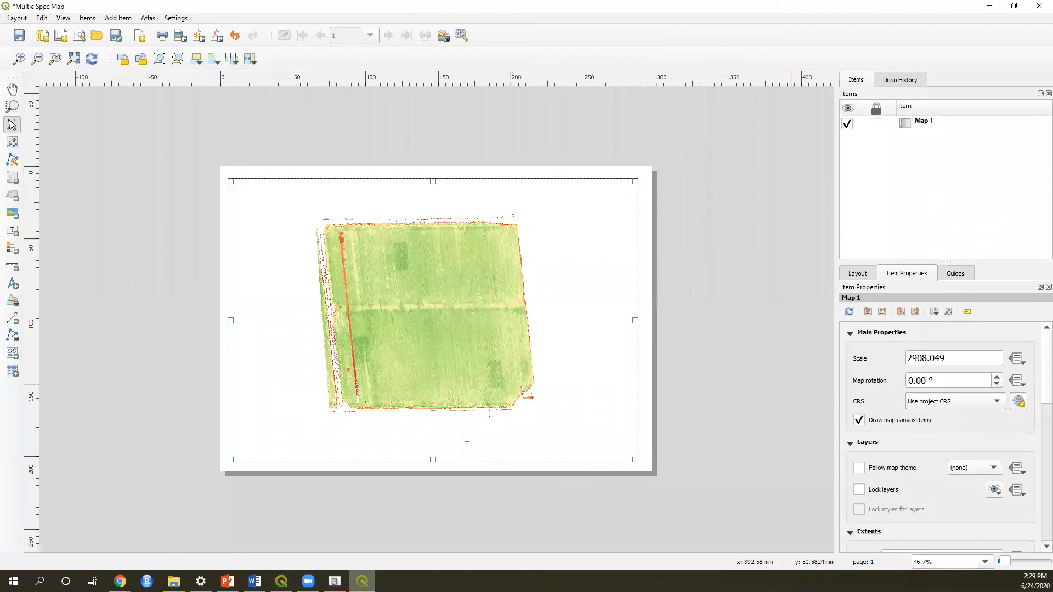
pyautogui.click(867, 312)
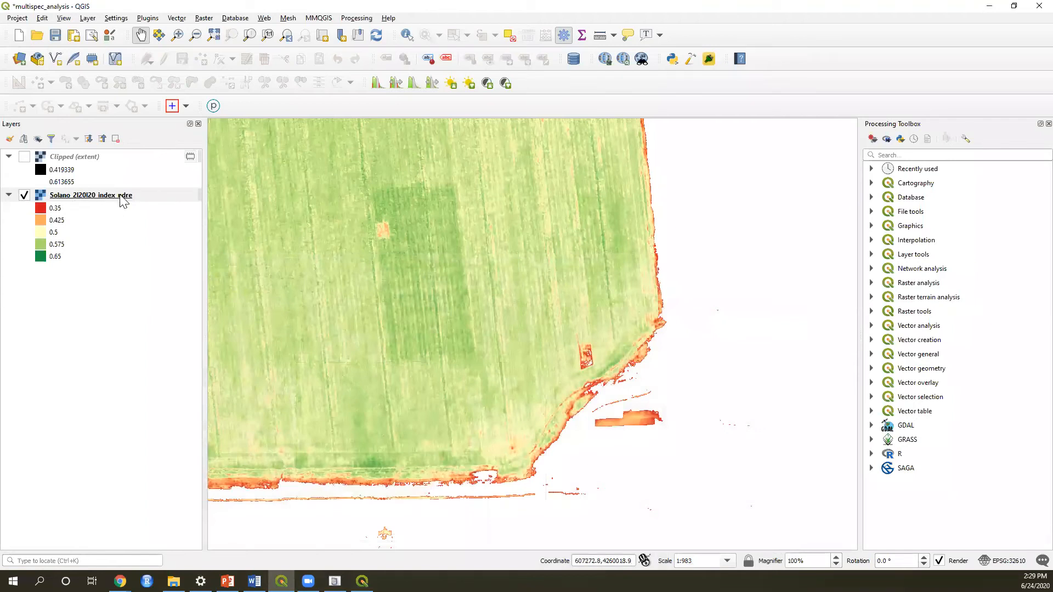
# - Zoom the main canvas to the full Solano NDRE layer and match the layout map's extent to it
pyautogui.rightClick(121, 196)
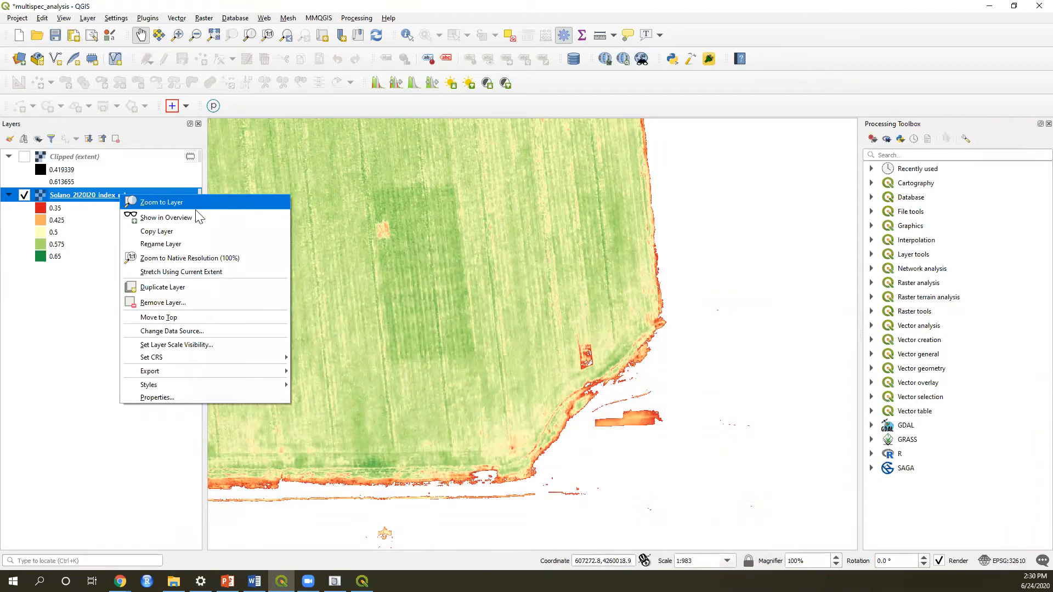
pyautogui.click(196, 207)
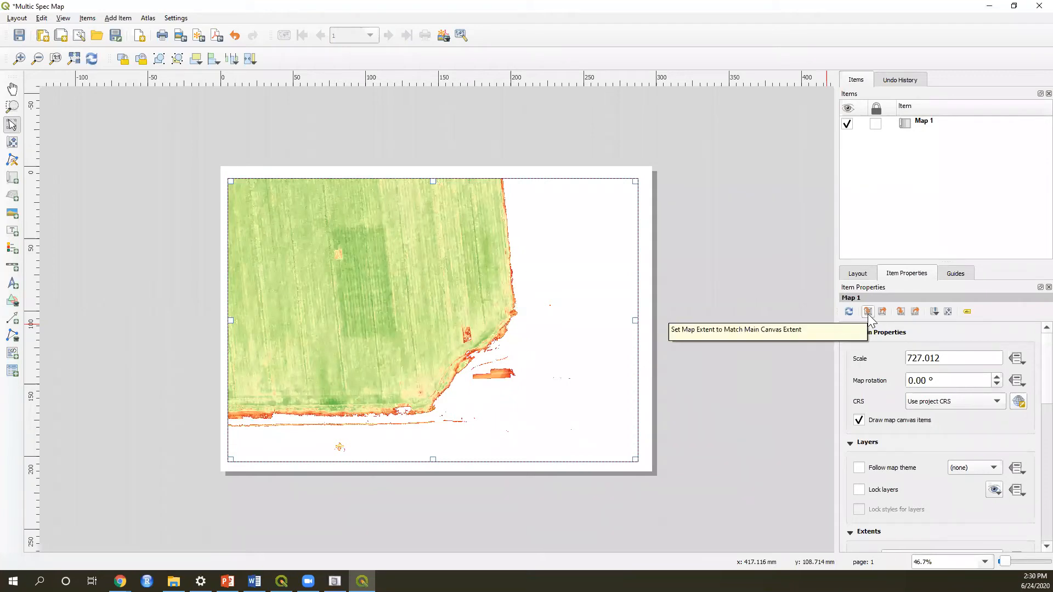
pyautogui.click(868, 313)
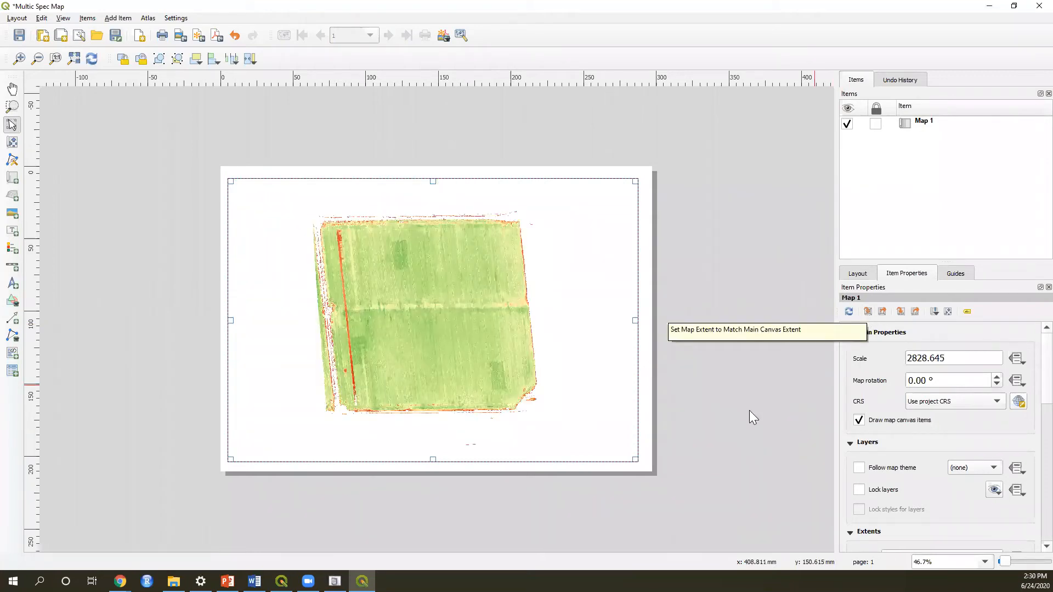
# - Add a scale bar for Map 1 below the field's southeast corner, keeping its units in meters
pyautogui.click(137, 151)
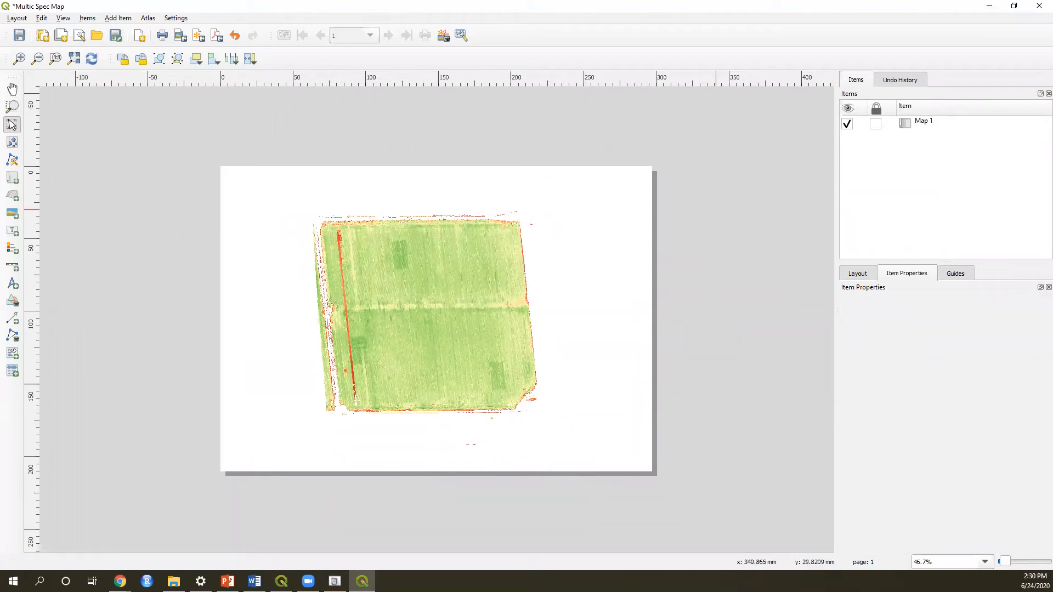
pyautogui.click(118, 19)
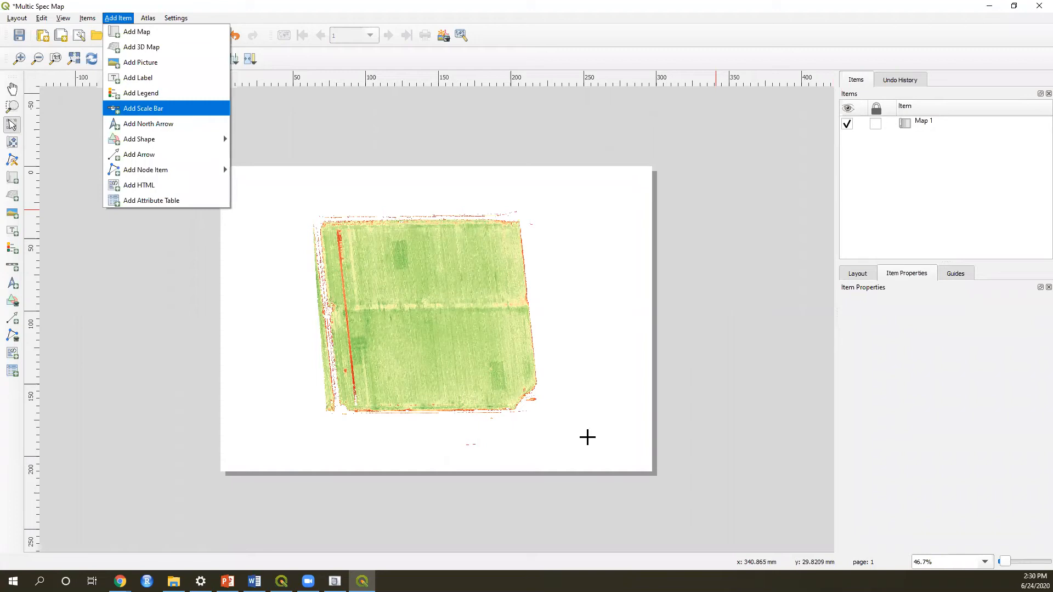
pyautogui.moveTo(477, 421); pyautogui.dragTo(587, 438)
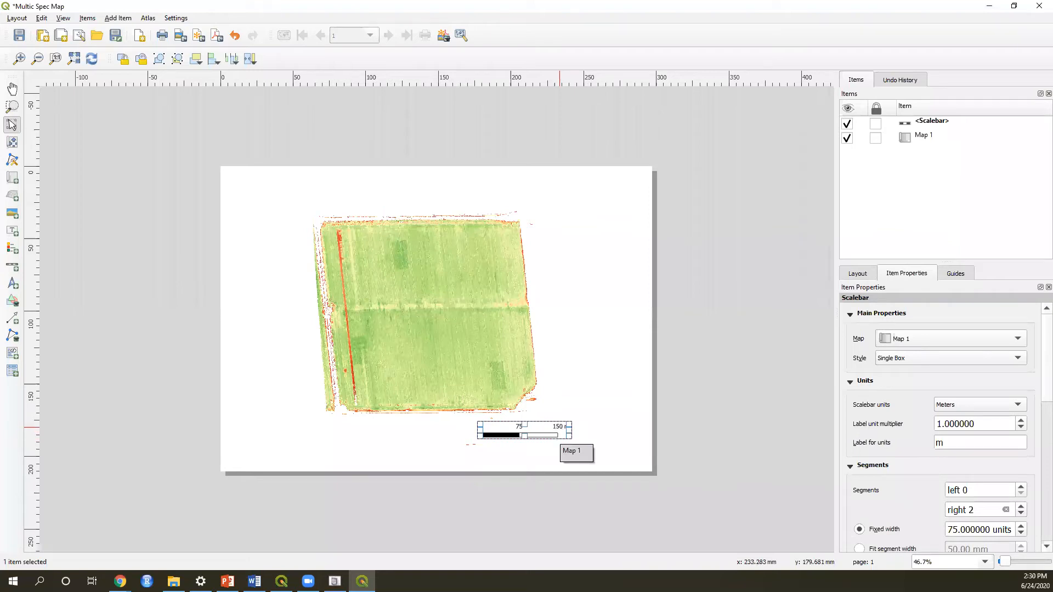
pyautogui.click(981, 406)
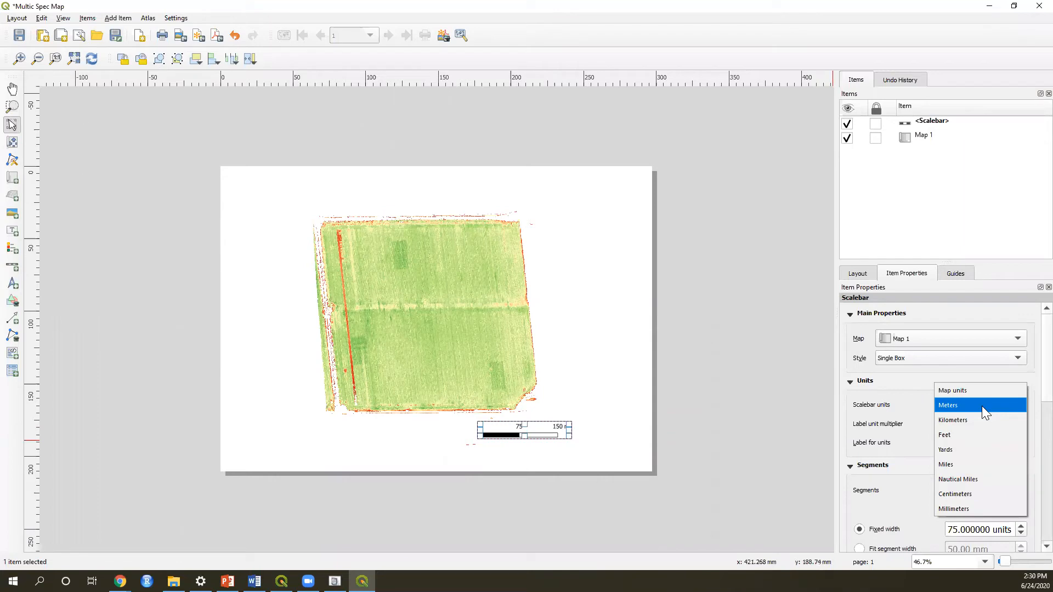
pyautogui.click(978, 404)
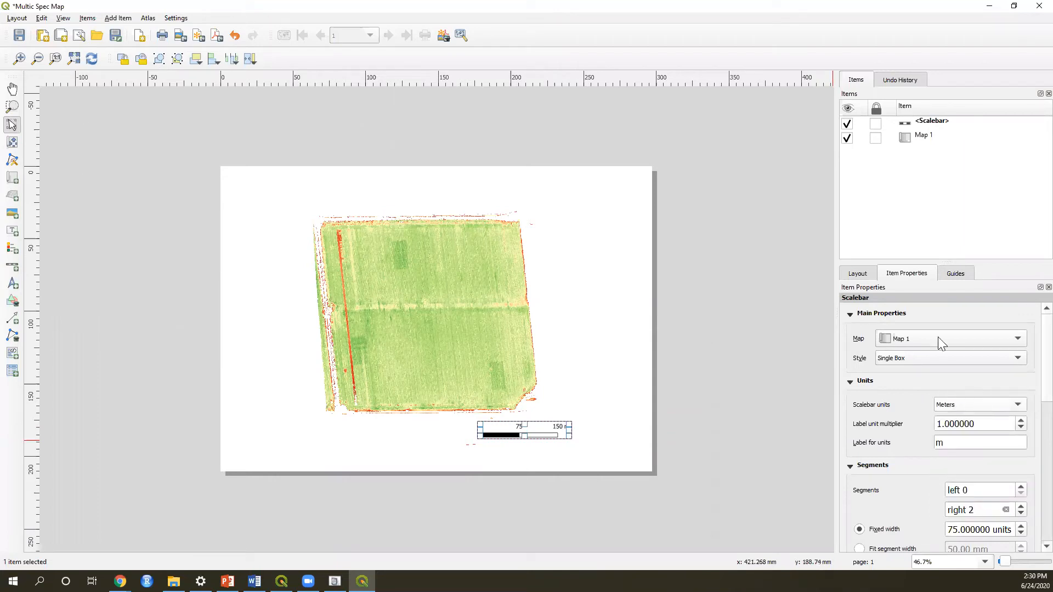
# - Add a legend for Map 1 beside the lower part of the field's east edge
pyautogui.click(119, 18)
pyautogui.click(173, 96)
pyautogui.moveTo(539, 304); pyautogui.dragTo(610, 394)
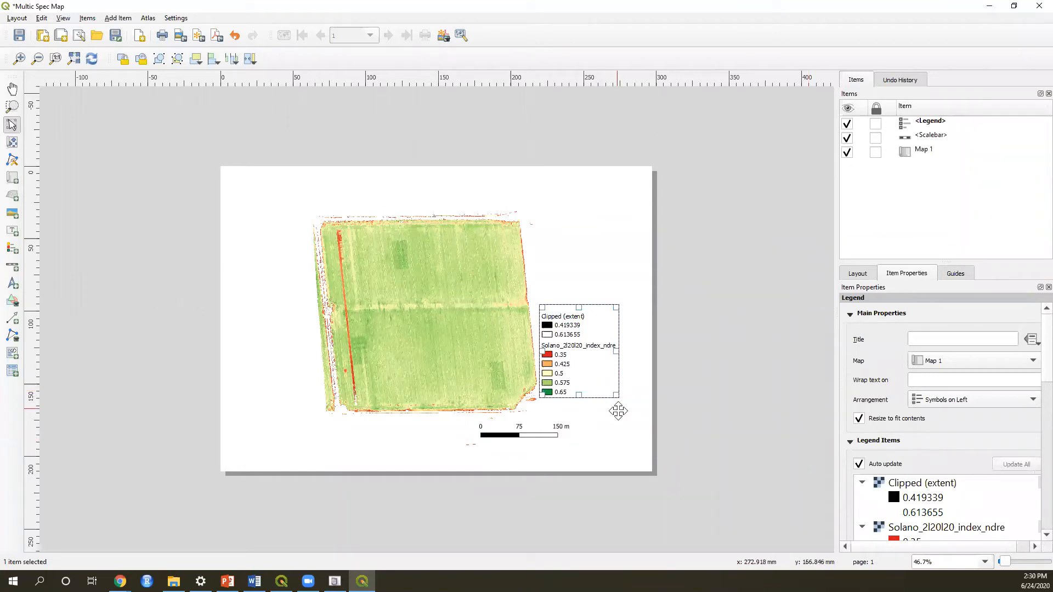
pyautogui.click(586, 327)
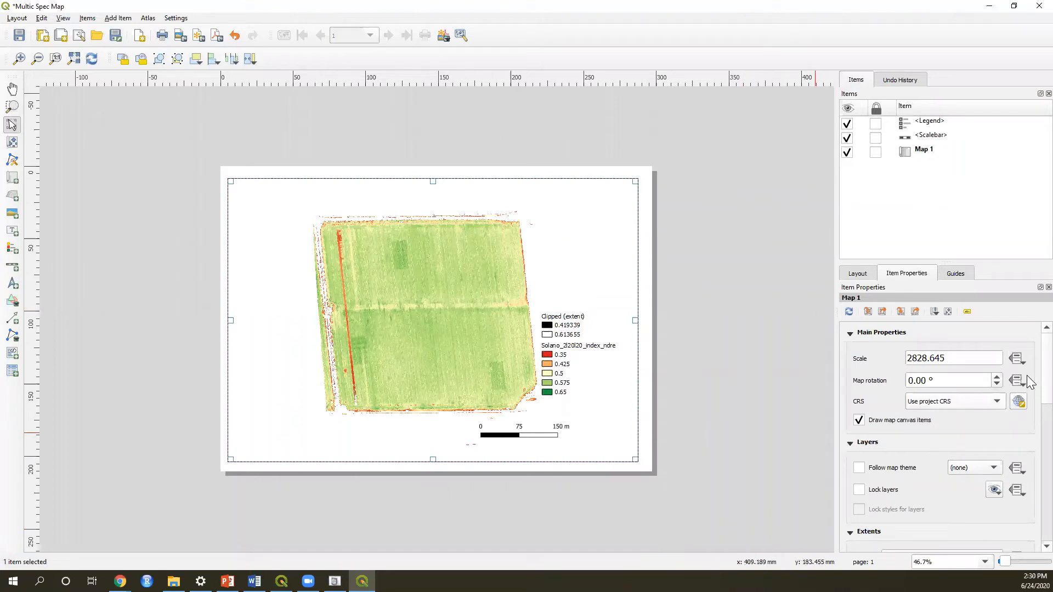
pyautogui.scroll(-1, 1026, 375)
pyautogui.scroll(-2, 1029, 421)
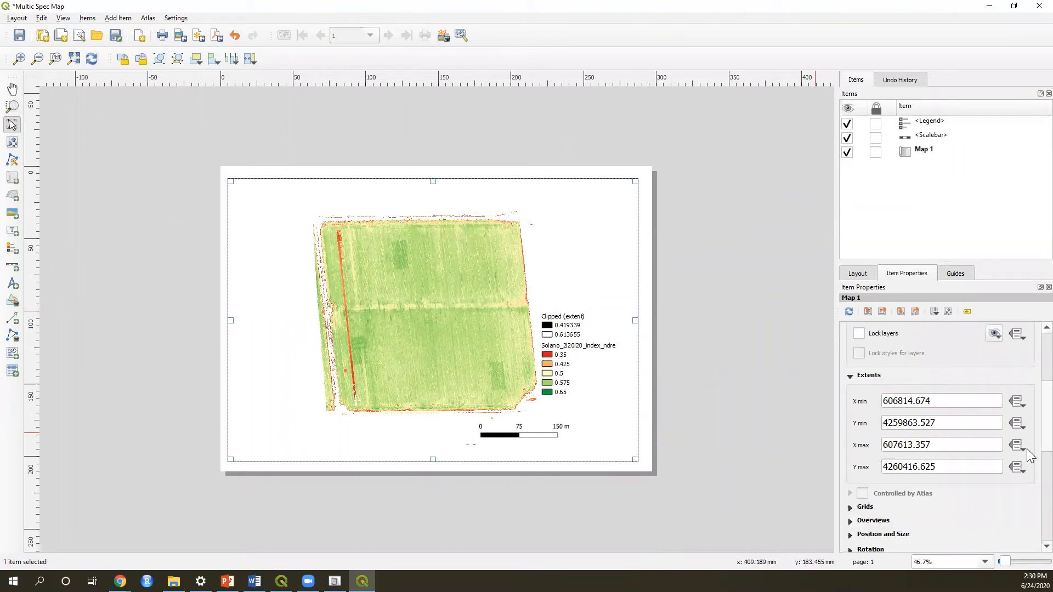
pyautogui.scroll(1, 858, 329)
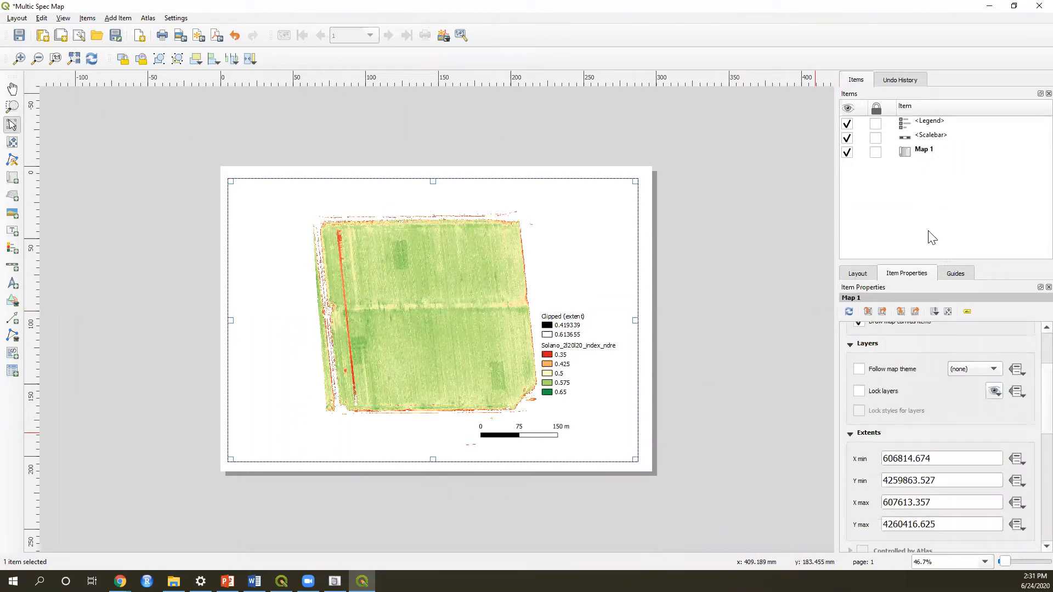
# - Remove the Clipped (extent) layer from the project in the main QGIS window
pyautogui.click(983, 6)
pyautogui.click(66, 158)
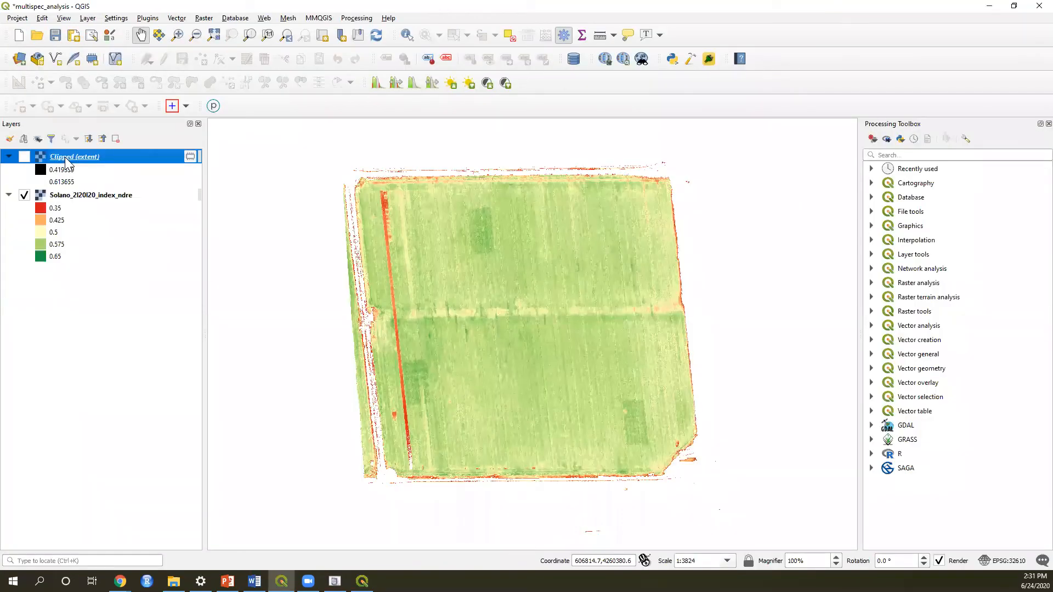
pyautogui.rightClick(65, 159)
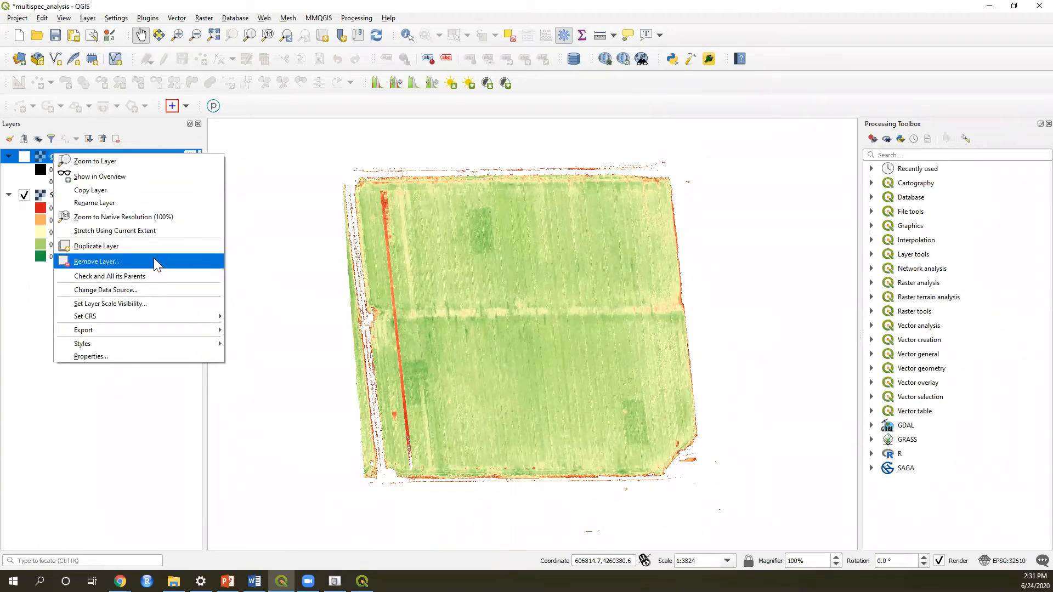
pyautogui.press('Escape')
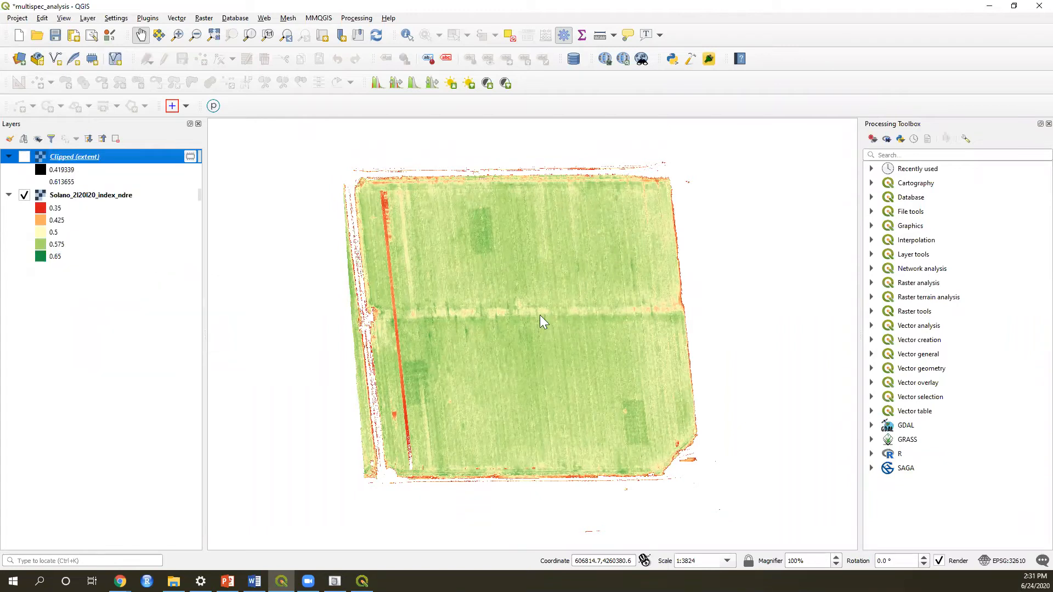
pyautogui.hotkey('ctrl', 'd')
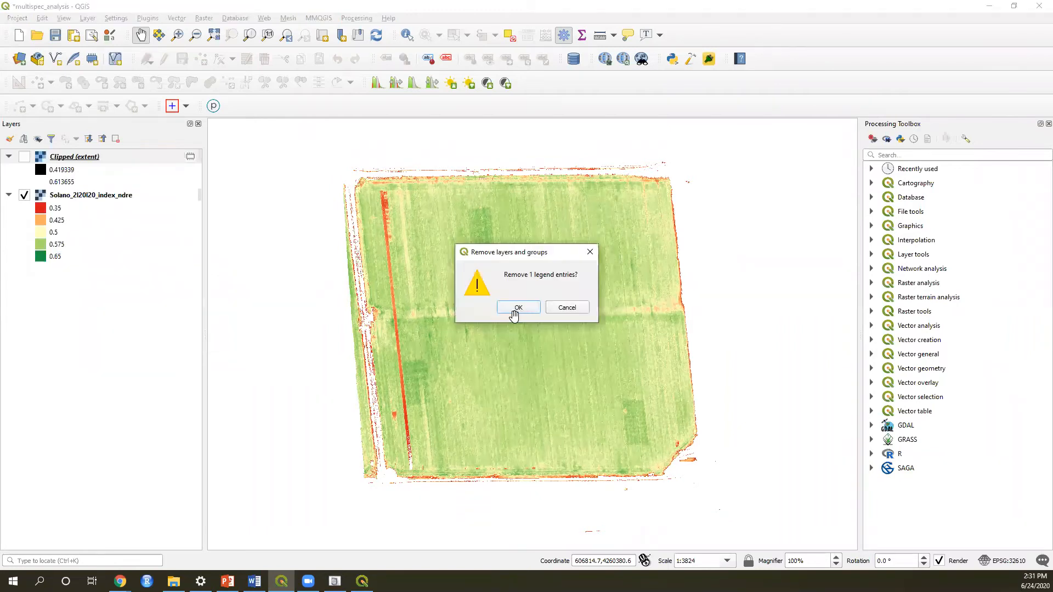
pyautogui.click(520, 306)
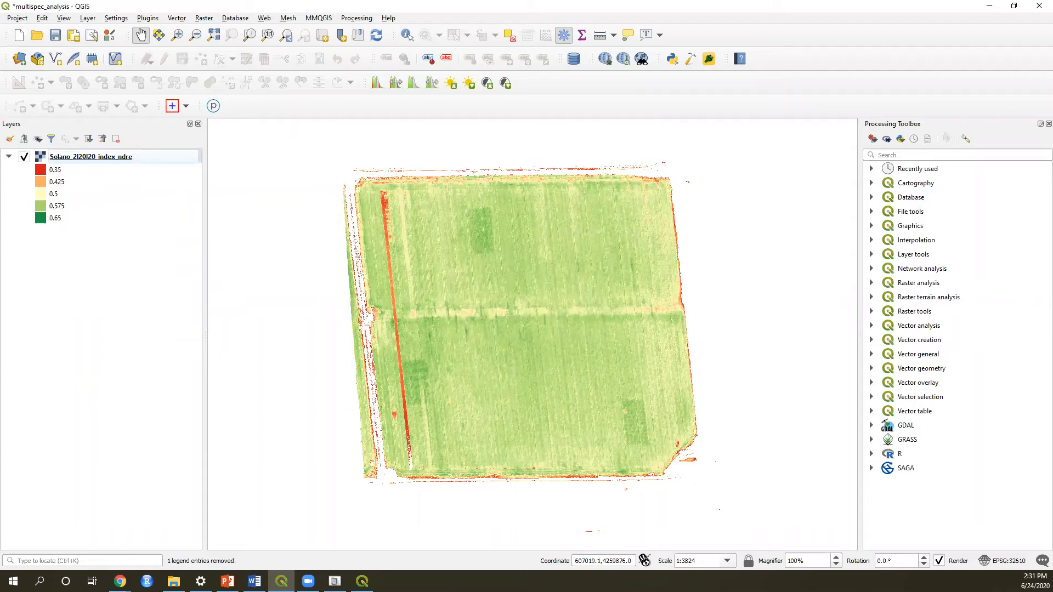
# - Return to the Multic Spec Map layout and move the legend slightly lower beside the field
pyautogui.click(362, 581)
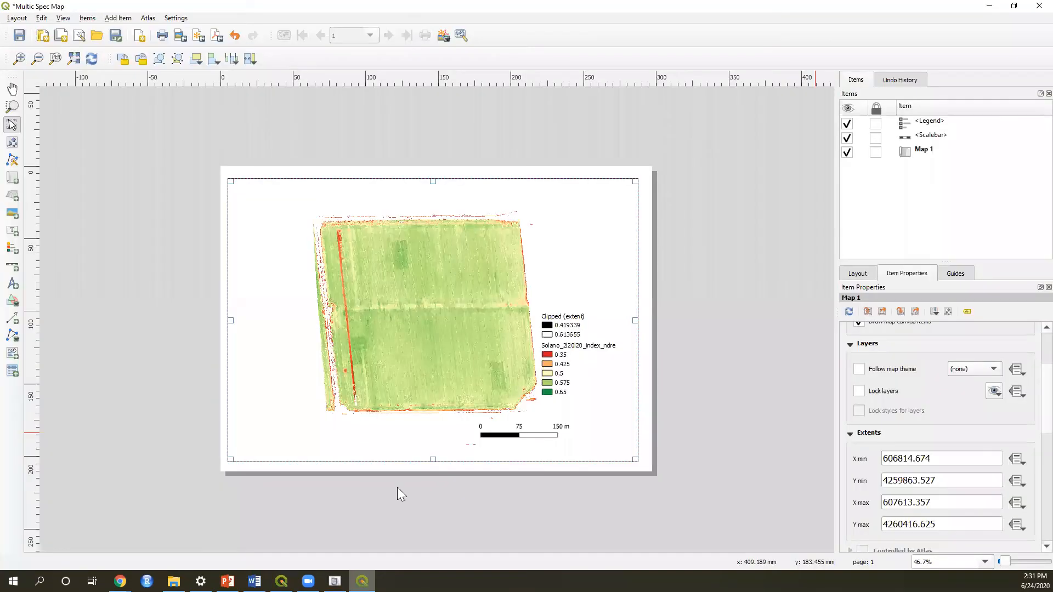
pyautogui.click(576, 364)
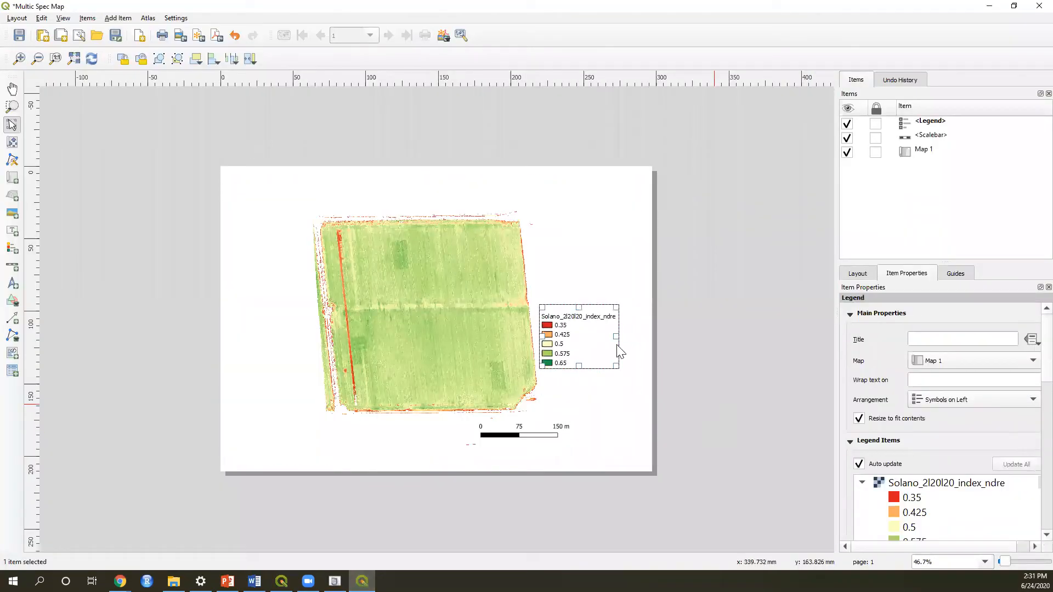
pyautogui.moveTo(566, 341); pyautogui.dragTo(569, 361)
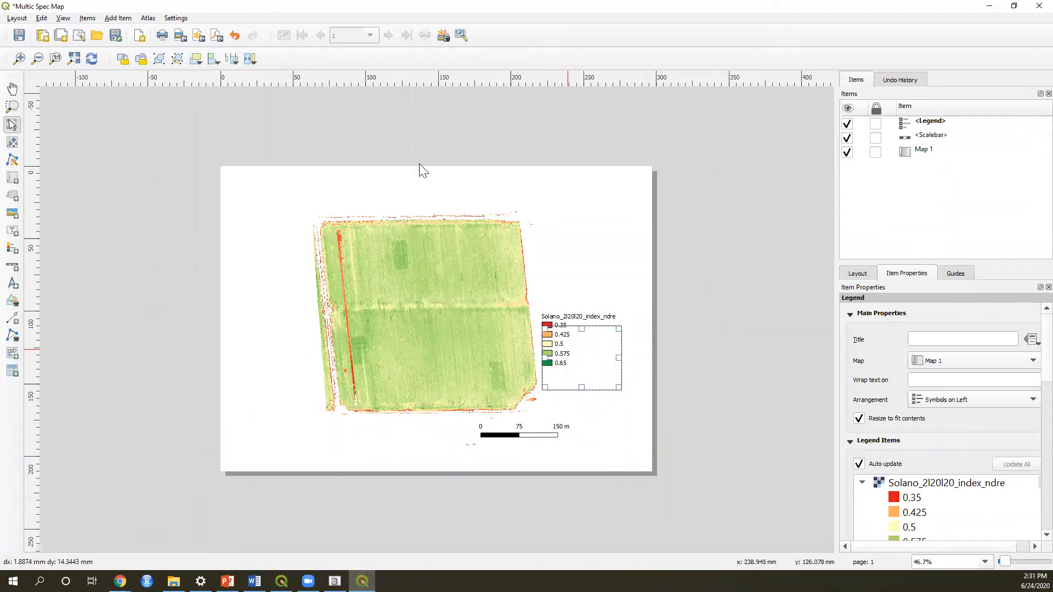
# - Add a small north arrow just east of the legend's color classes
pyautogui.click(118, 19)
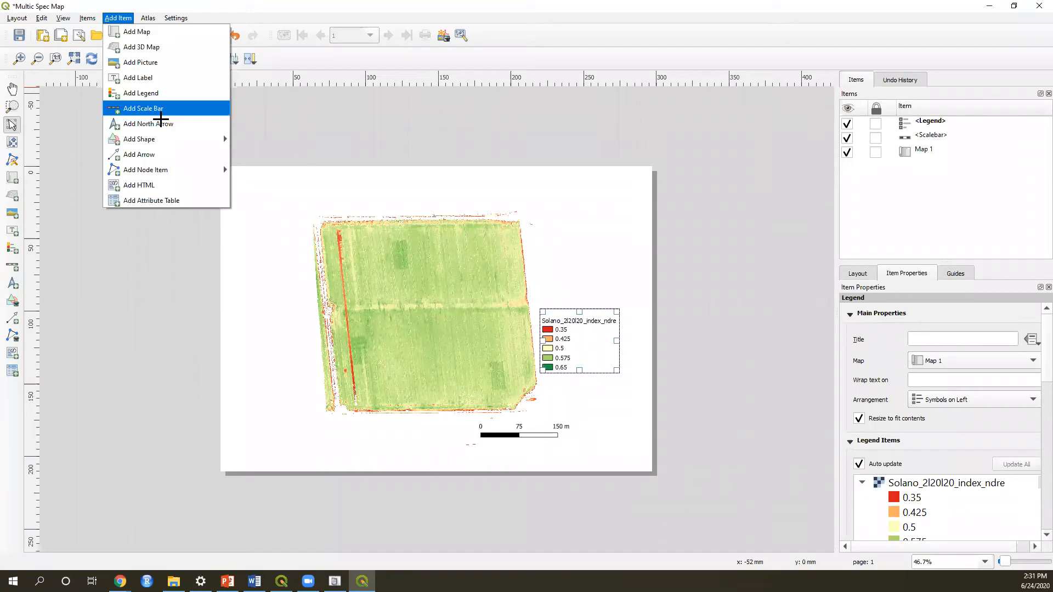
pyautogui.click(160, 122)
pyautogui.moveTo(587, 360); pyautogui.dragTo(607, 340)
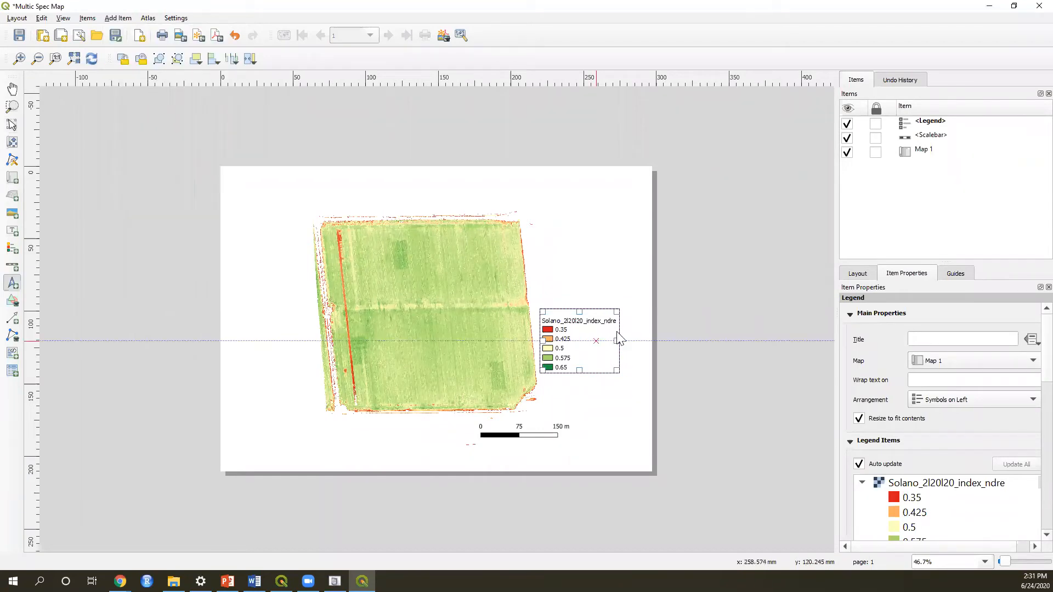
pyautogui.moveTo(606, 385); pyautogui.dragTo(606, 384)
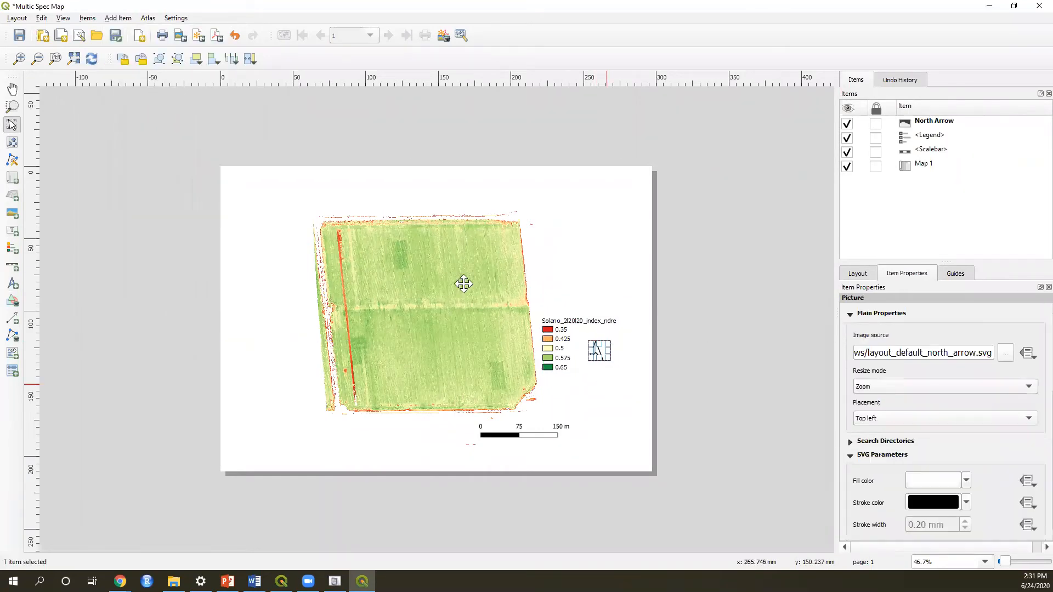
pyautogui.click(464, 284)
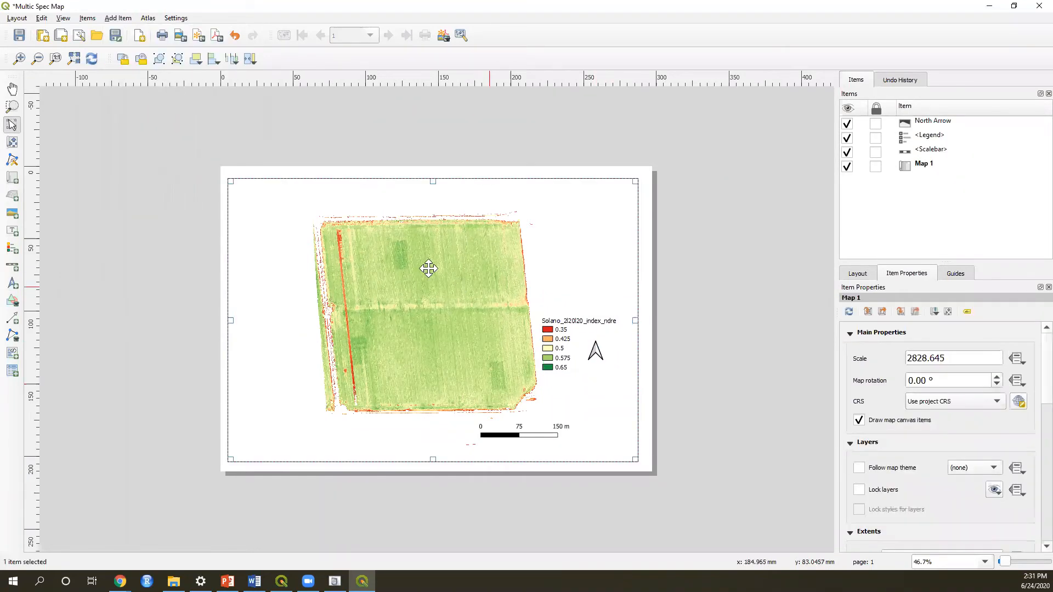
# - Add a wide title label above the field reading NDRE 2/20/20
pyautogui.click(117, 18)
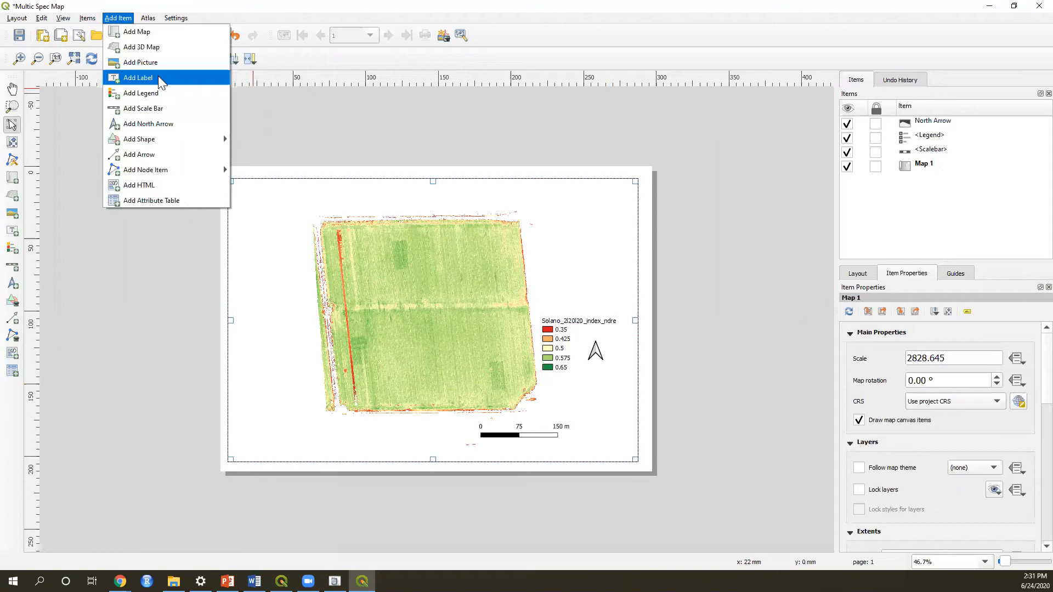
pyautogui.click(158, 77)
pyautogui.moveTo(316, 184); pyautogui.dragTo(564, 214)
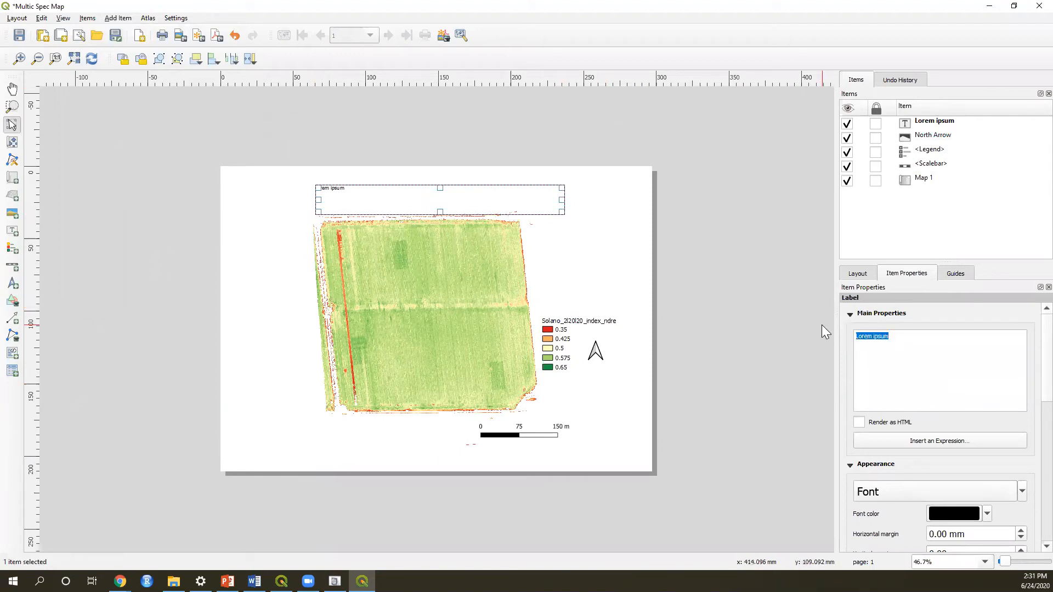
pyautogui.write('NDRE 2/20/20')
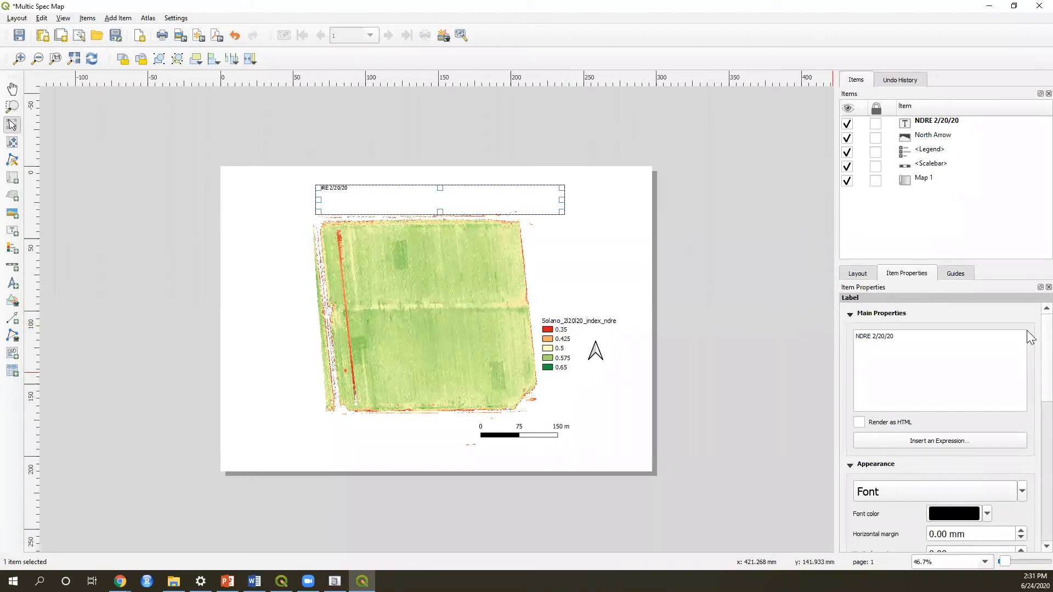
# - Set the title label's font size to 28 pt and deselect the label
pyautogui.scroll(-1, 1026, 359)
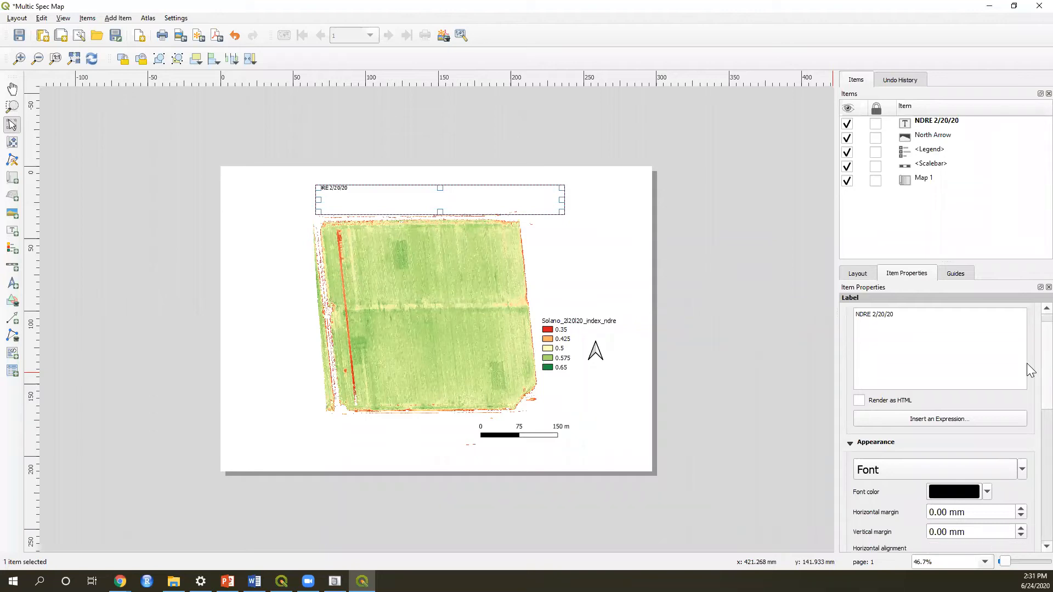
pyautogui.scroll(-3, 1014, 401)
pyautogui.click(1022, 400)
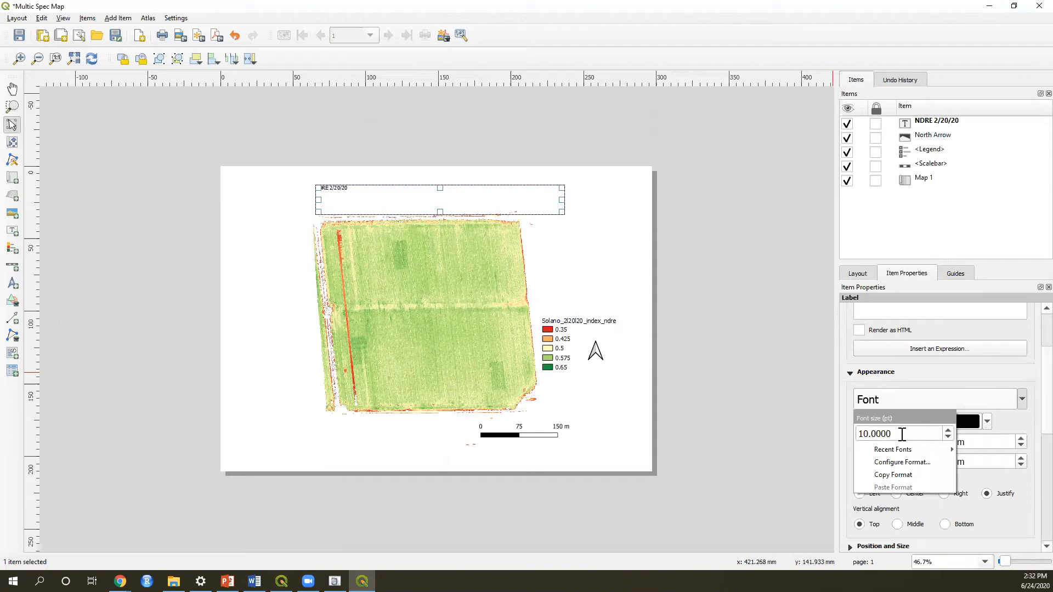
pyautogui.doubleClick(849, 435)
pyautogui.write('28')
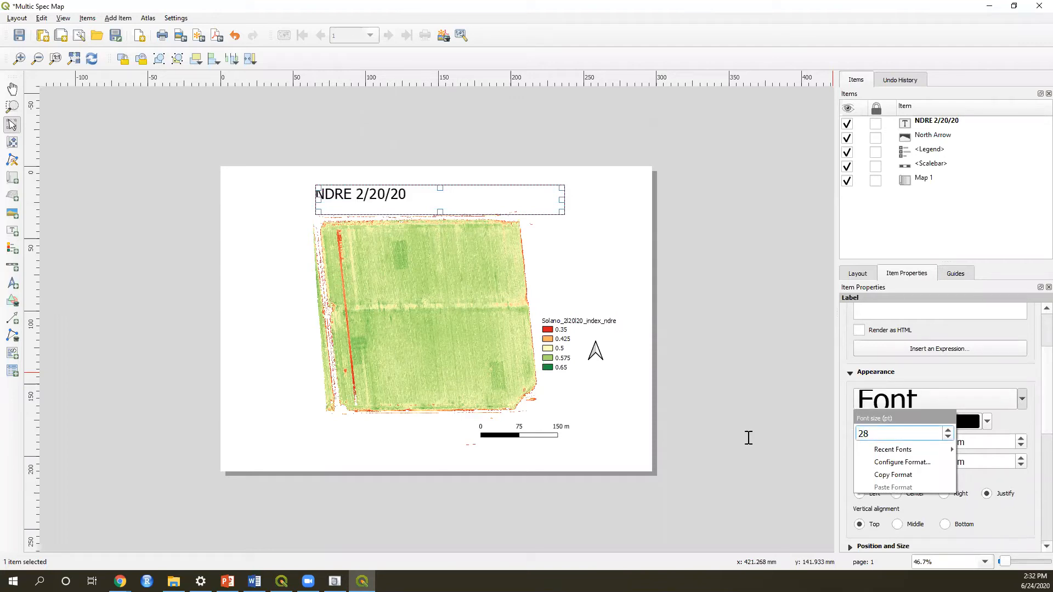
pyautogui.press('Return')
pyautogui.click(498, 448)
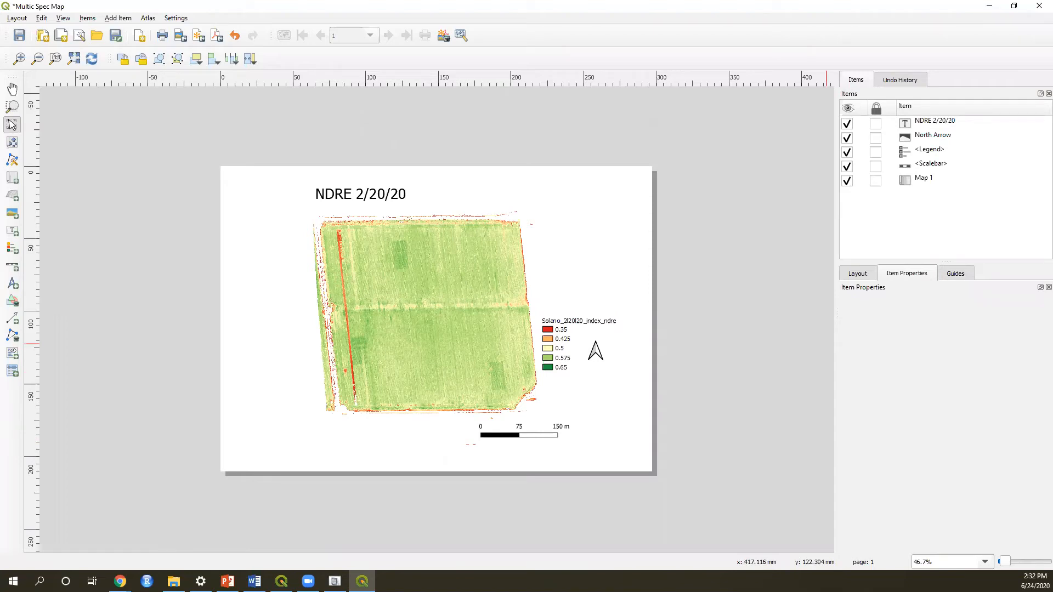
# - Save the project and export the layout as a PDF named Multic Spec Map in the Drone-Data-in-Agricultural-Research-data folder
pyautogui.hotkey('alt', 'Tab')
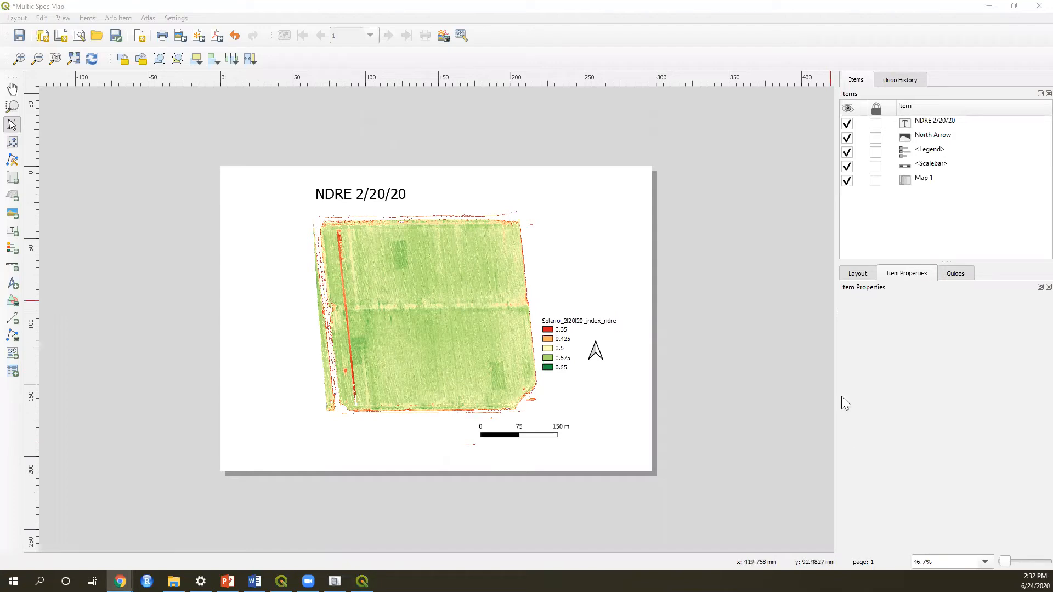
pyautogui.click(19, 36)
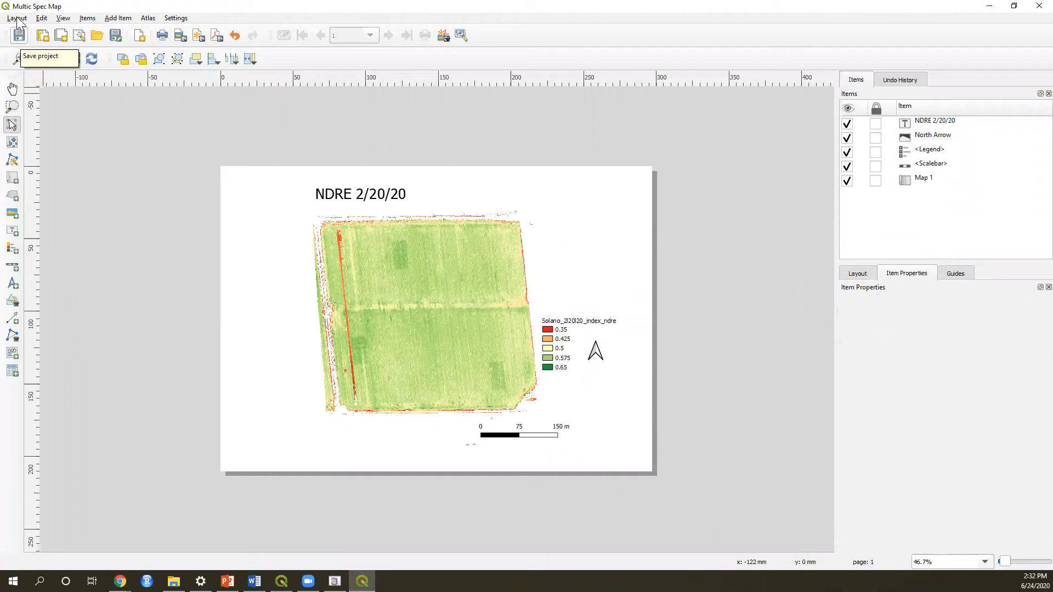
pyautogui.click(17, 21)
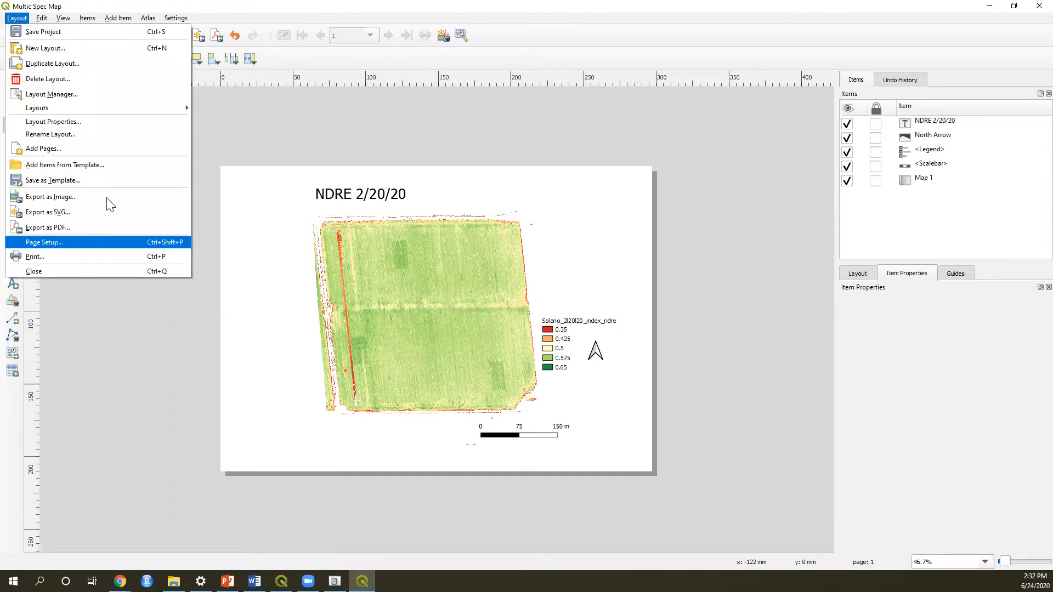
pyautogui.click(104, 227)
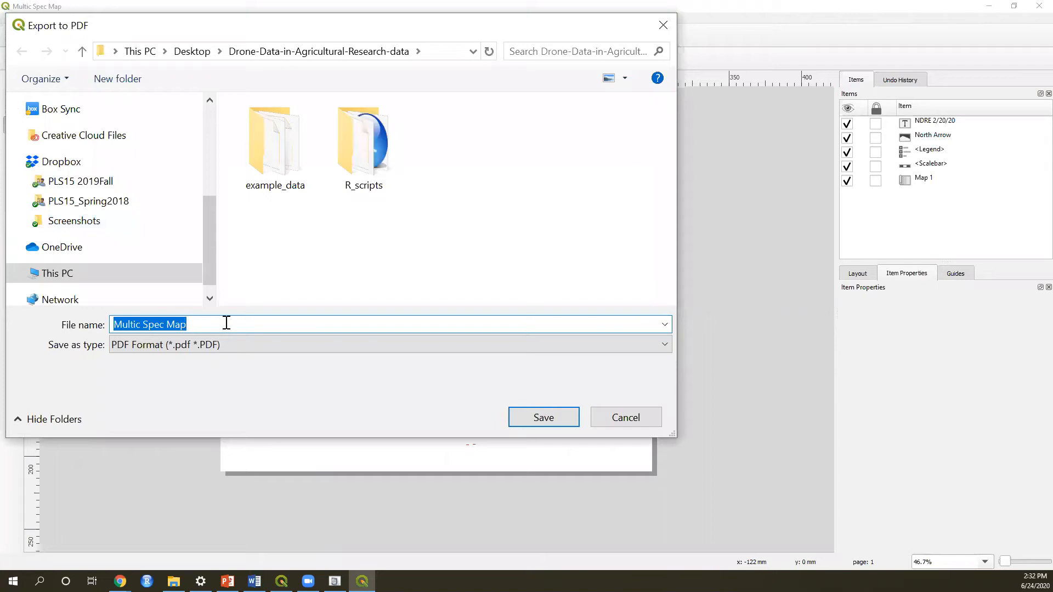
pyautogui.click(550, 416)
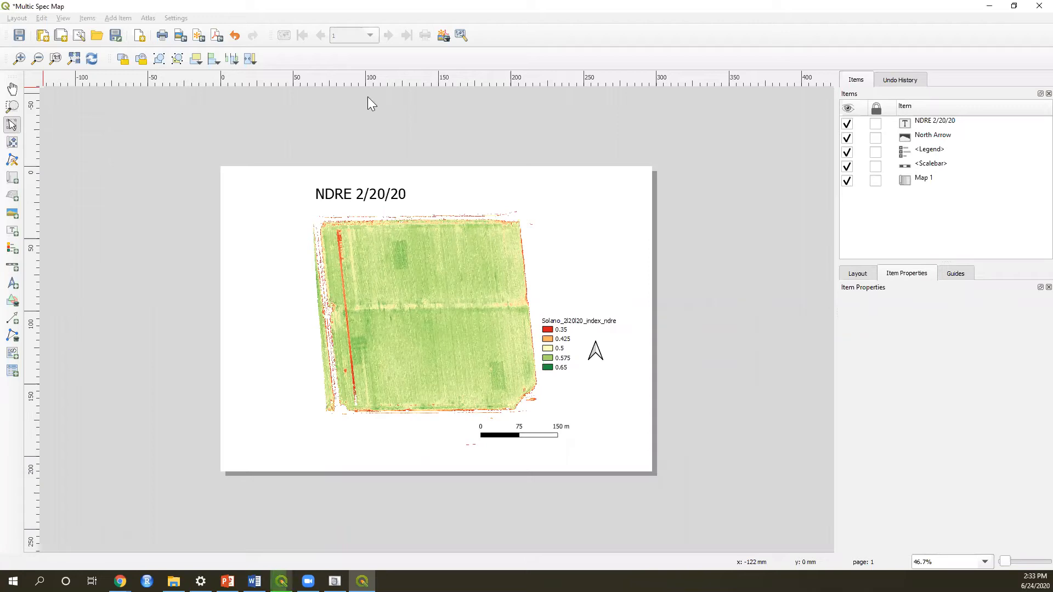
# - Open the export folder and view the Multic Spec Map PDF in Adobe Acrobat
pyautogui.click(364, 80)
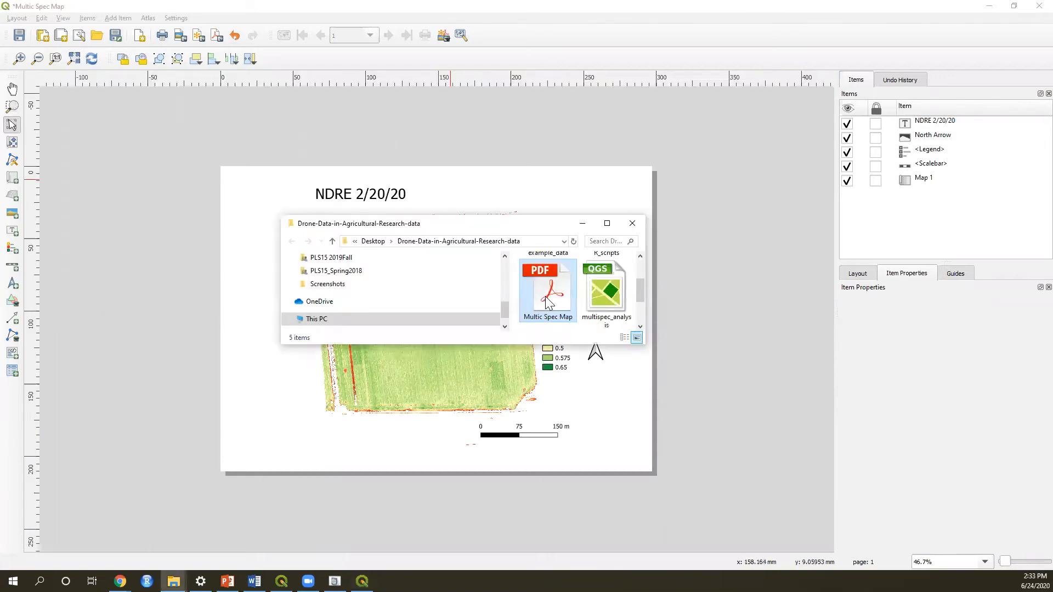
pyautogui.doubleClick(546, 301)
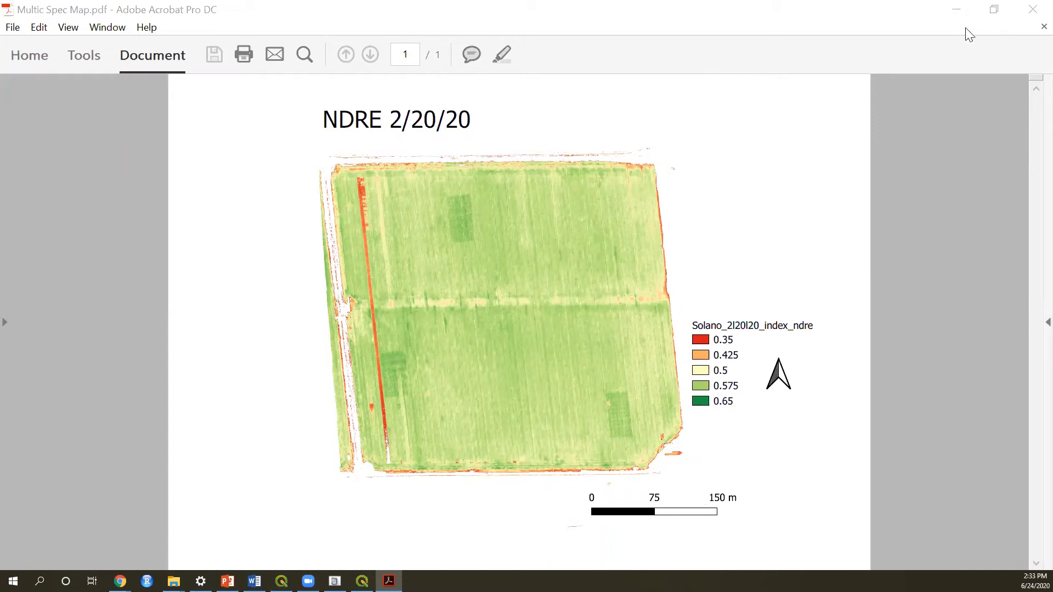
# - Close the exported PDF and shift the field image within the Map 1 item leftward, away from the legend
pyautogui.click(1033, 9)
pyautogui.click(579, 223)
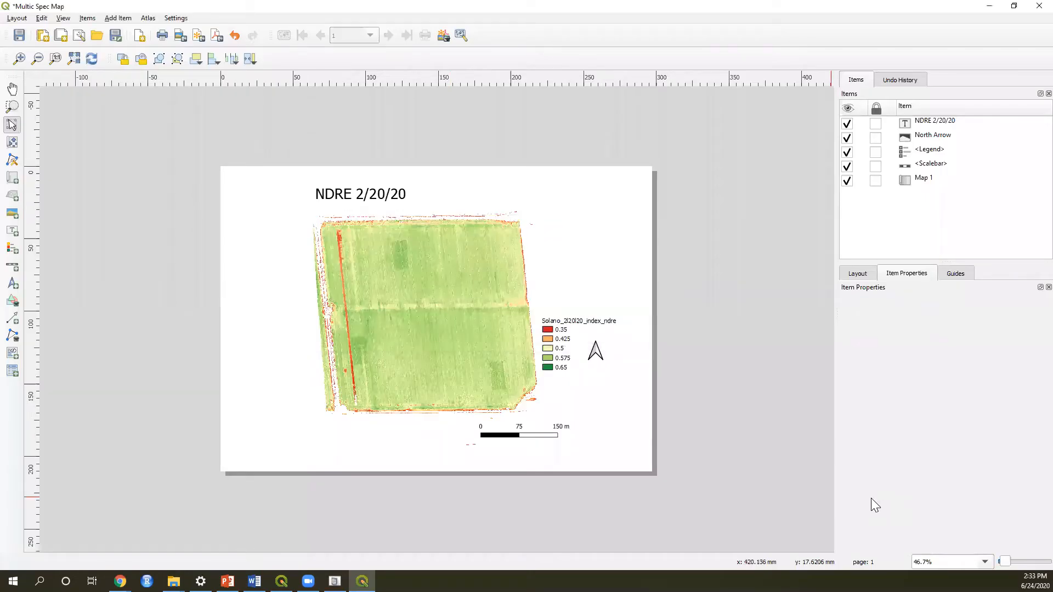
pyautogui.click(459, 361)
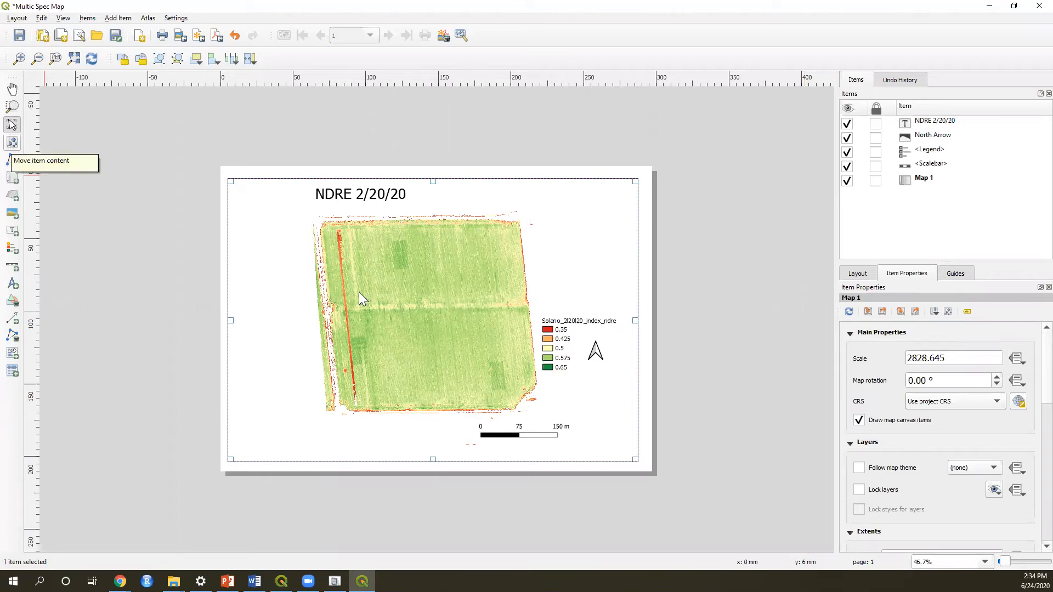
pyautogui.press('c')
pyautogui.moveTo(449, 319); pyautogui.dragTo(335, 321)
pyautogui.moveTo(417, 326)
pyautogui.mouseDown()
pyautogui.moveTo(409, 327)
pyautogui.moveTo(422, 316)
pyautogui.mouseUp()
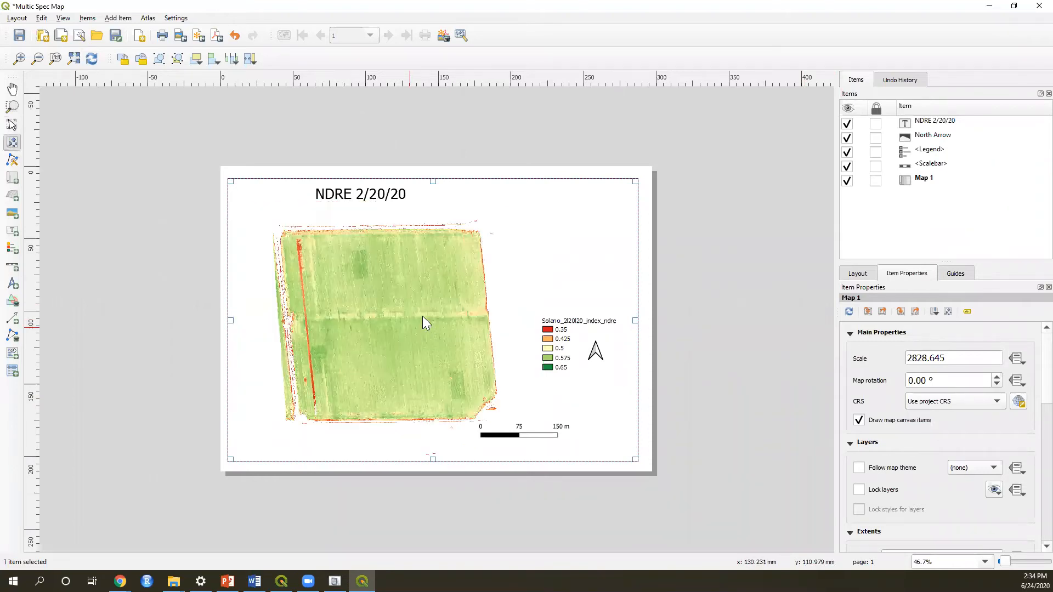
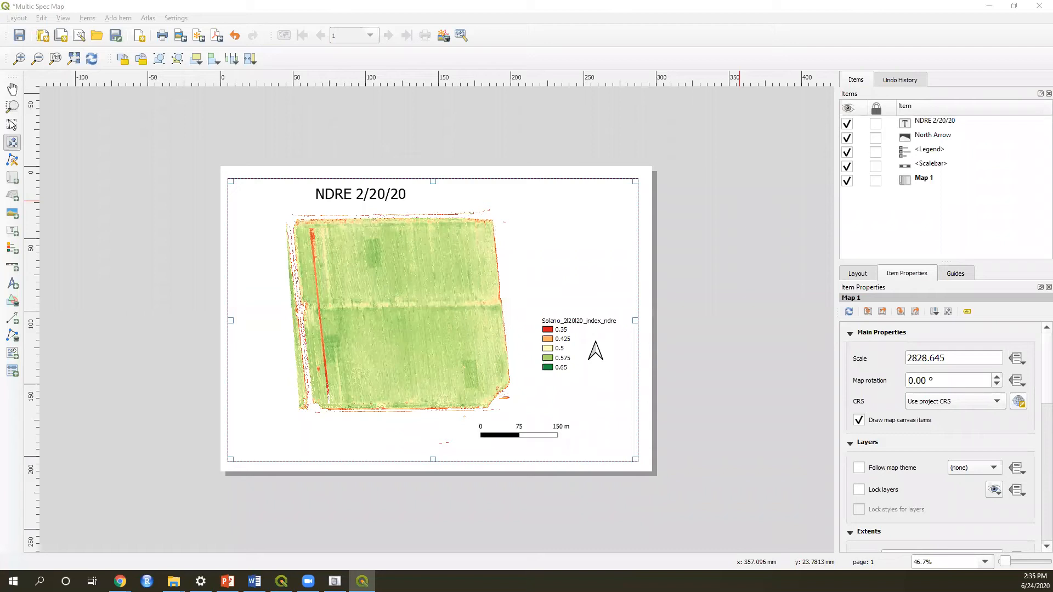
# - Save the project and close the Multic Spec Map layout
pyautogui.click(19, 35)
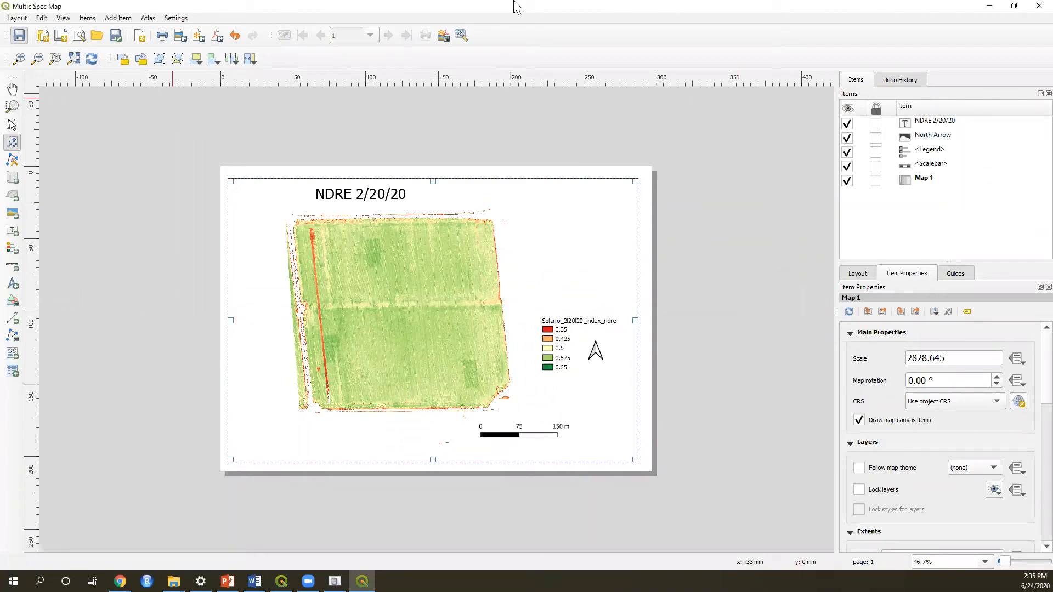
pyautogui.click(1029, 4)
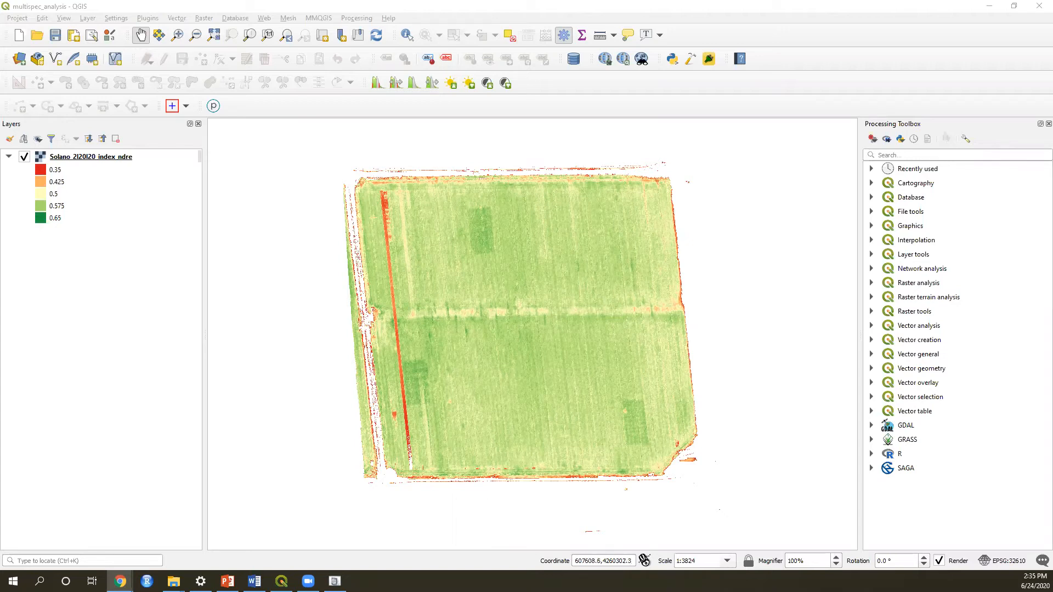
# - Switch to Chrome, read the Multispectral Data Extraction lesson's section on creating a new shapefile layer, and return to QGIS
pyautogui.moveTo(1, 9); pyautogui.dragTo(662, 188)
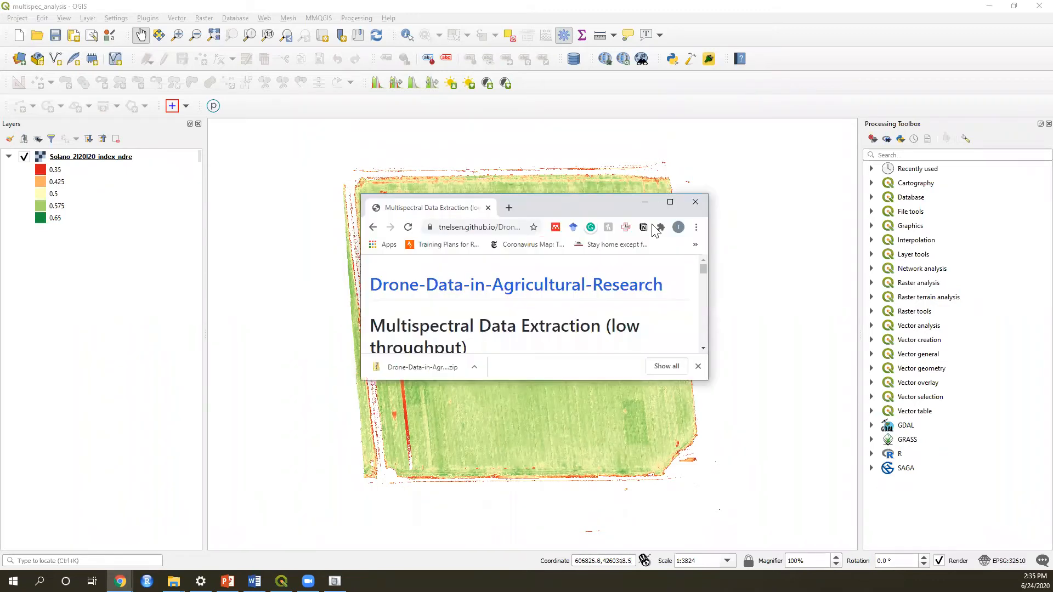
pyautogui.doubleClick(527, 200)
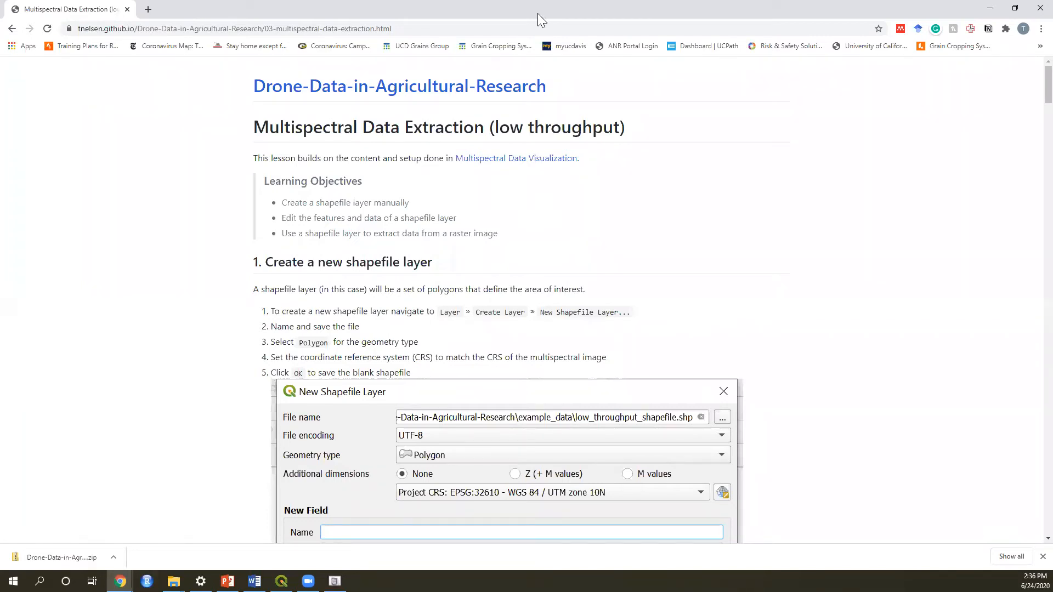
pyautogui.click(990, 8)
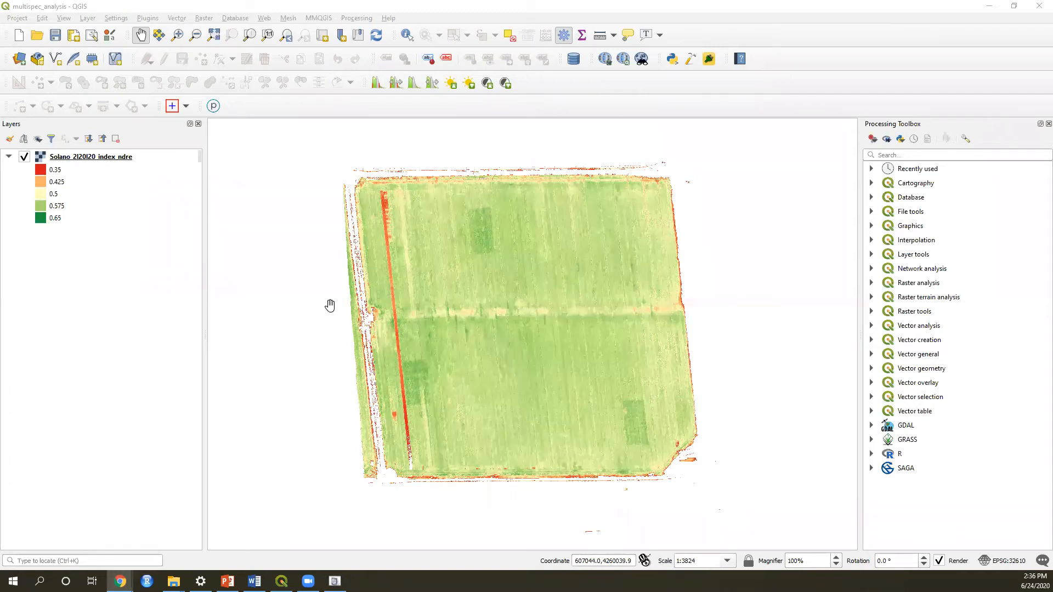
pyautogui.click(200, 106)
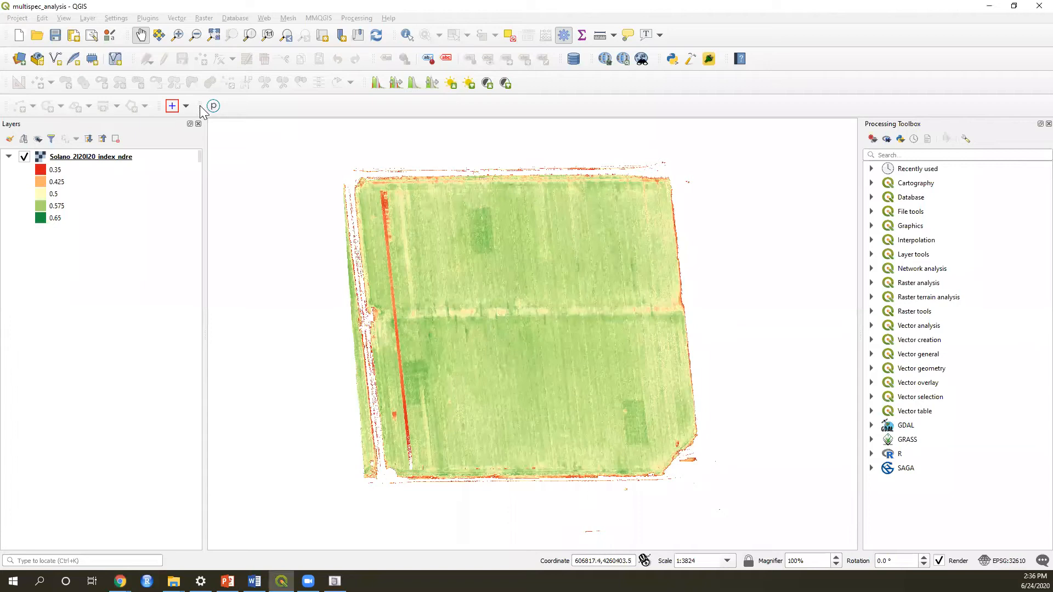
pyautogui.hotkey('alt', 'l')
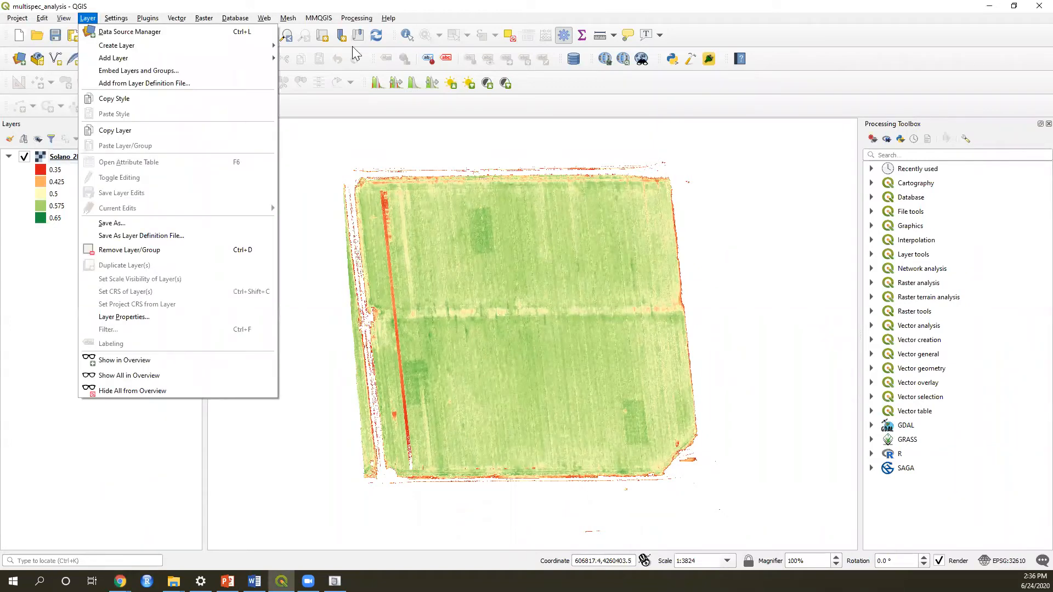
pyautogui.moveTo(152, 46)
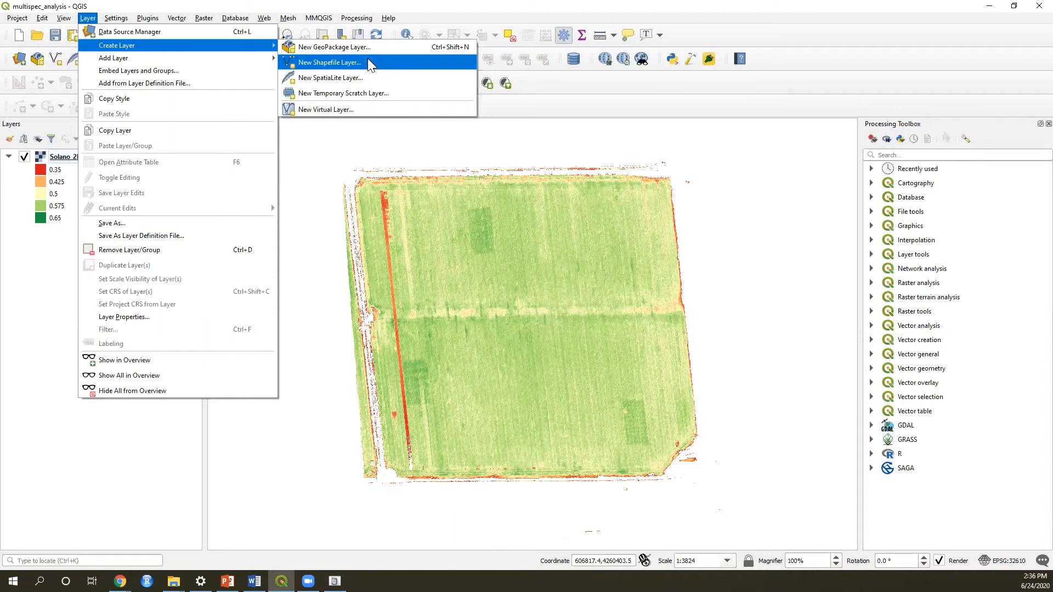
pyautogui.click(369, 62)
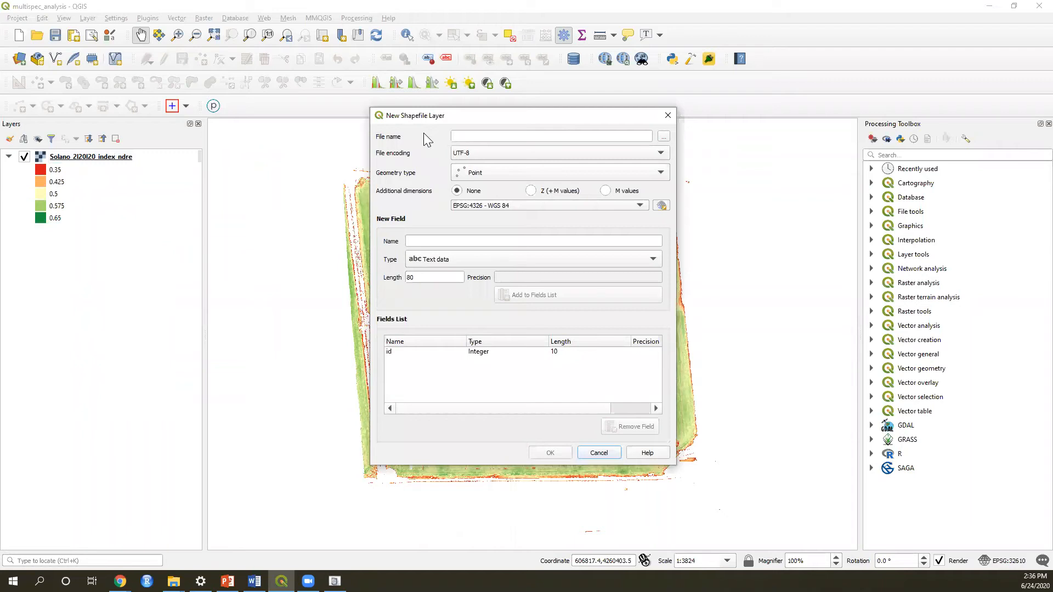
pyautogui.click(665, 138)
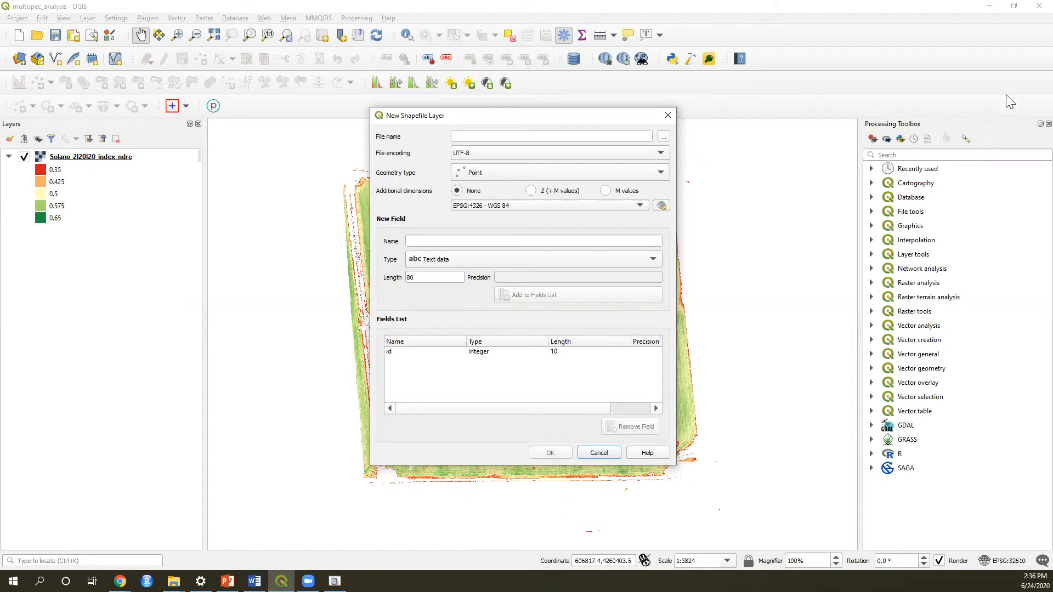
pyautogui.press('Escape')
pyautogui.click(565, 137)
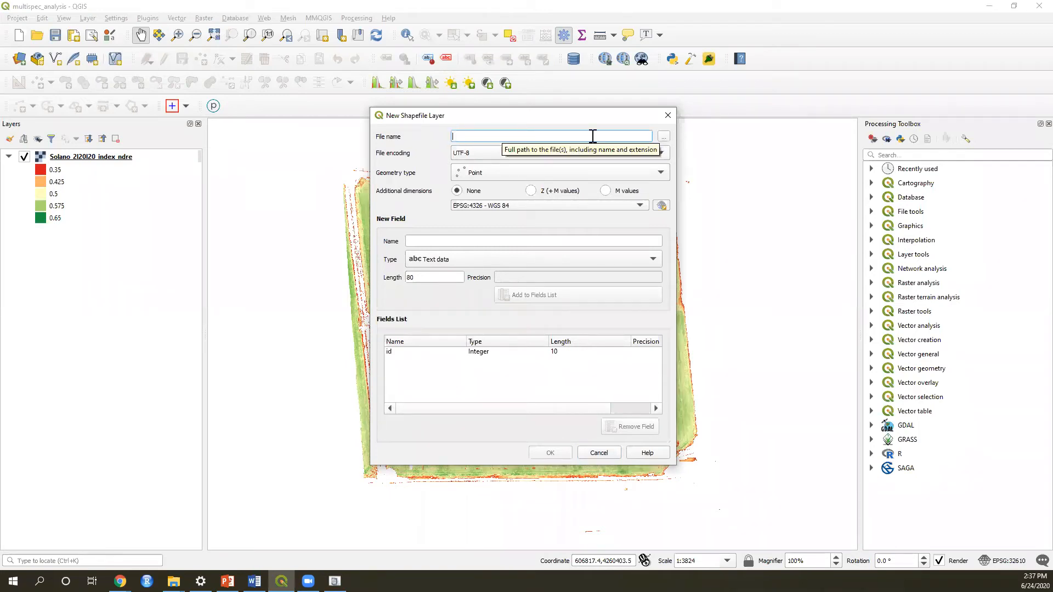
pyautogui.click(663, 136)
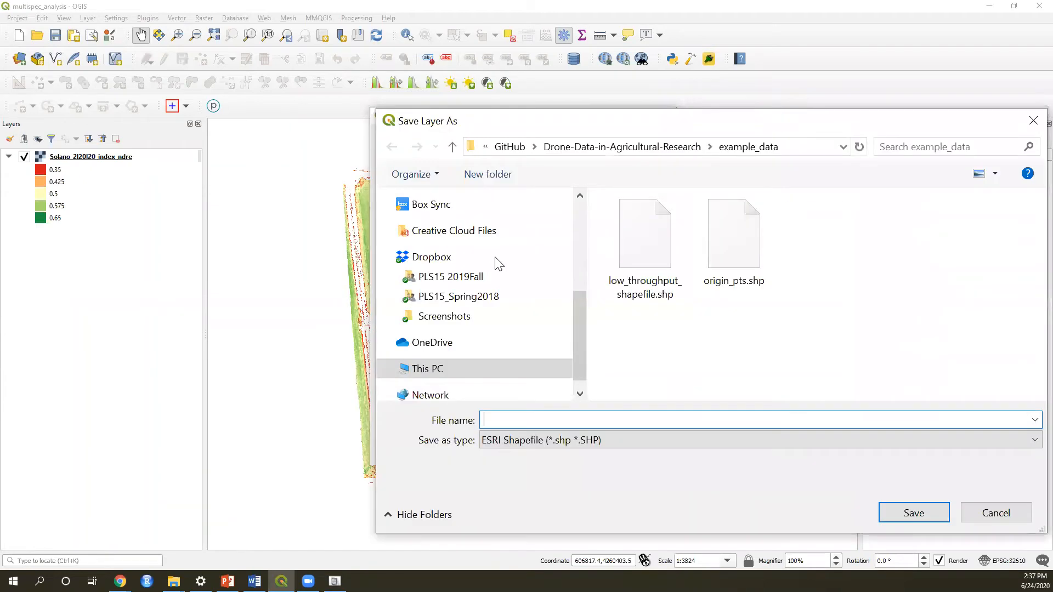
pyautogui.moveTo(519, 332); pyautogui.dragTo(526, 218)
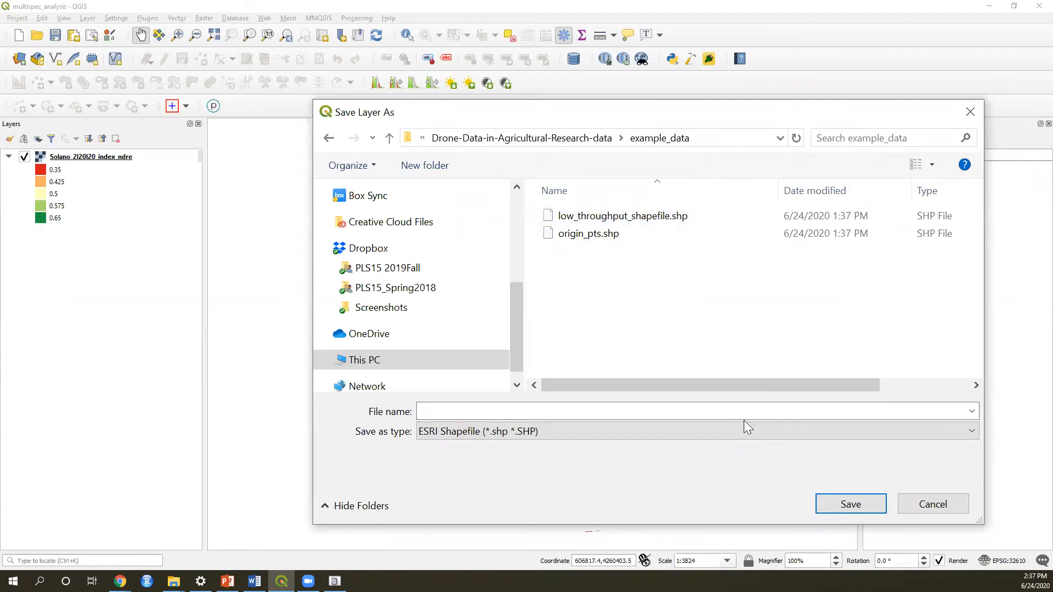
pyautogui.click(640, 223)
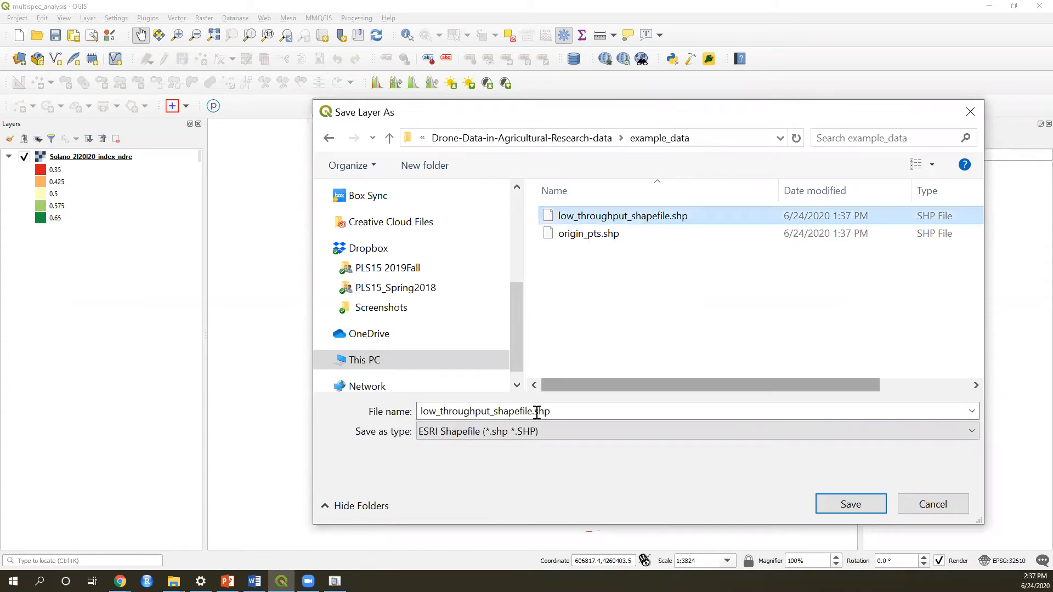
pyautogui.click(537, 412)
pyautogui.click(534, 412)
pyautogui.write('2')
pyautogui.click(866, 507)
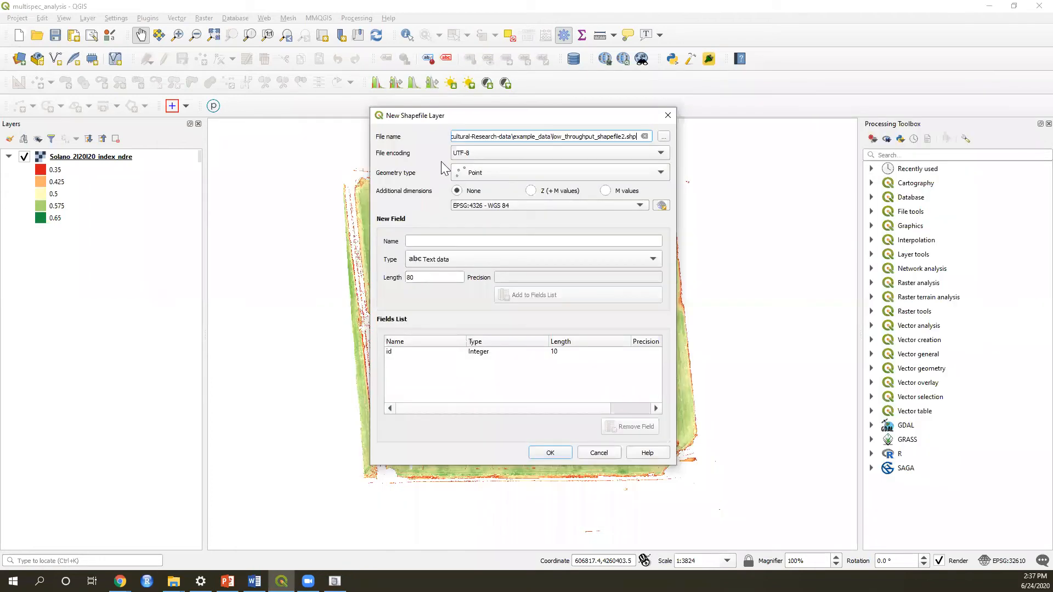
pyautogui.click(489, 171)
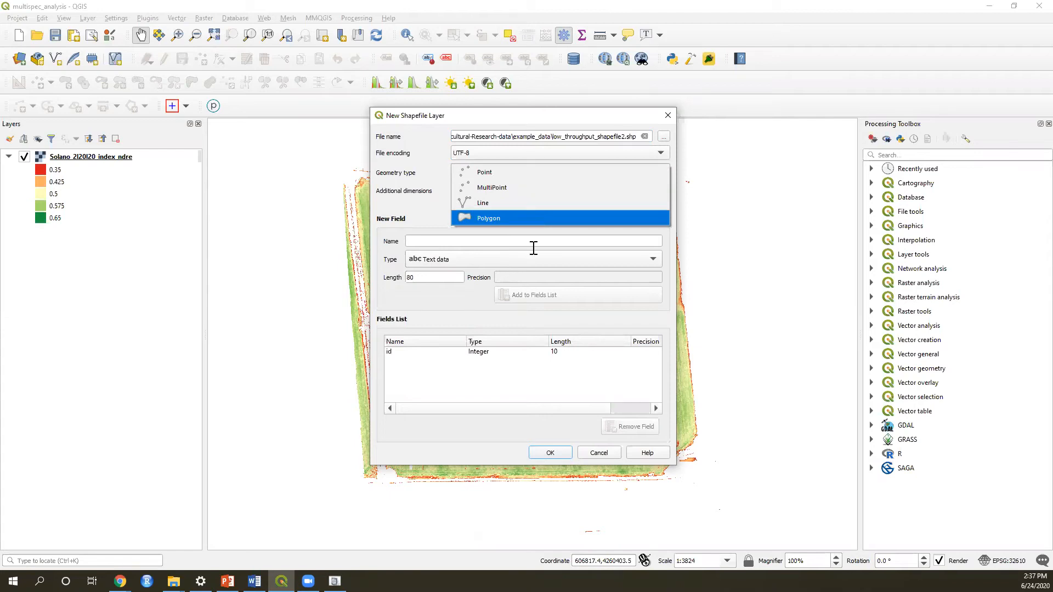
pyautogui.press('Return')
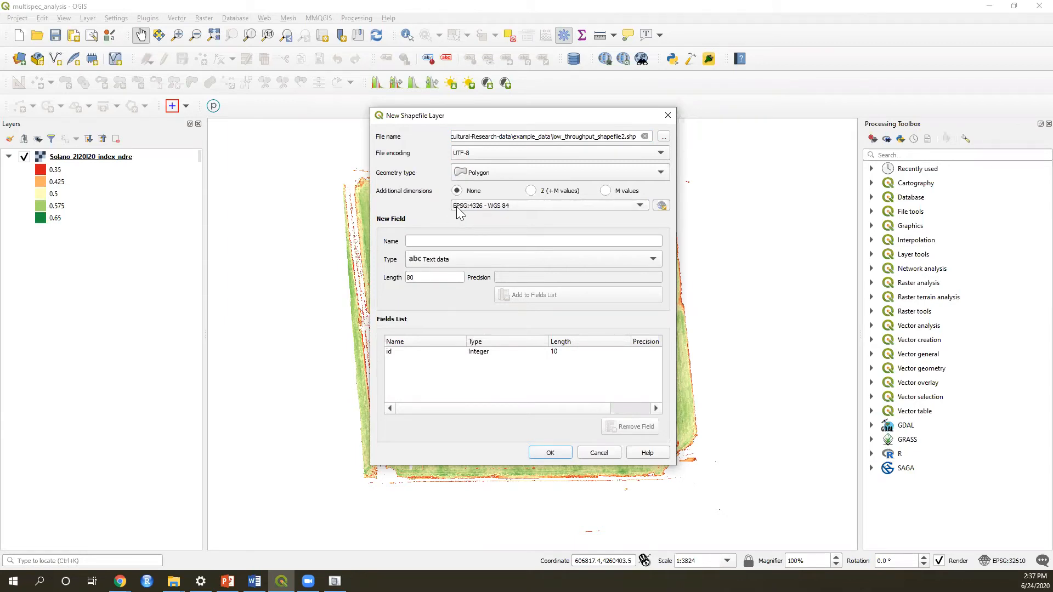
pyautogui.moveTo(456, 207)
pyautogui.press('Escape')
# - Check the coordinate reference system in the information of the Solano NDRE raster layer's properties
pyautogui.rightClick(103, 157)
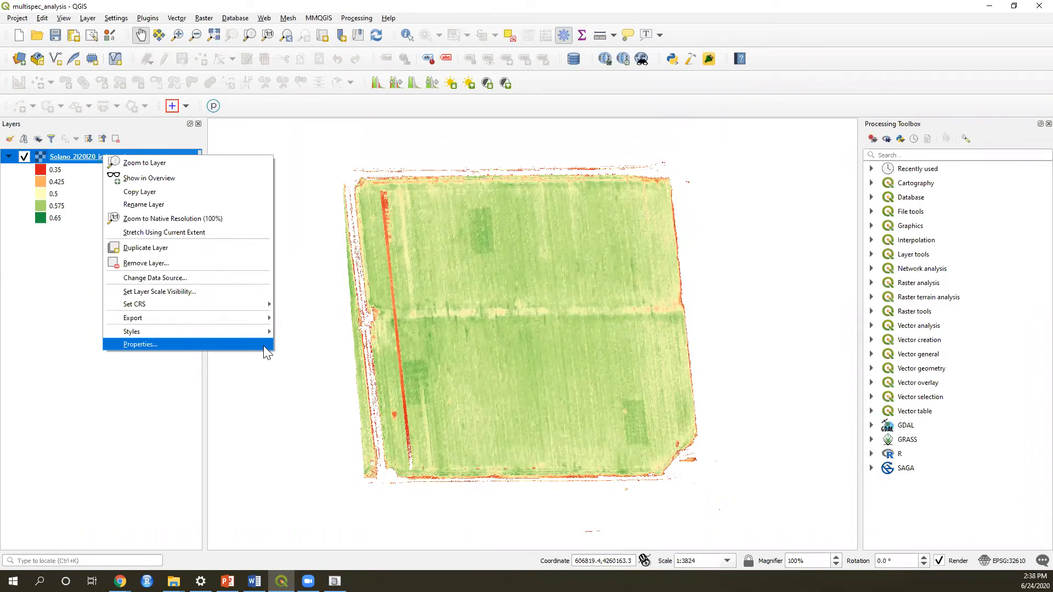
pyautogui.click(259, 345)
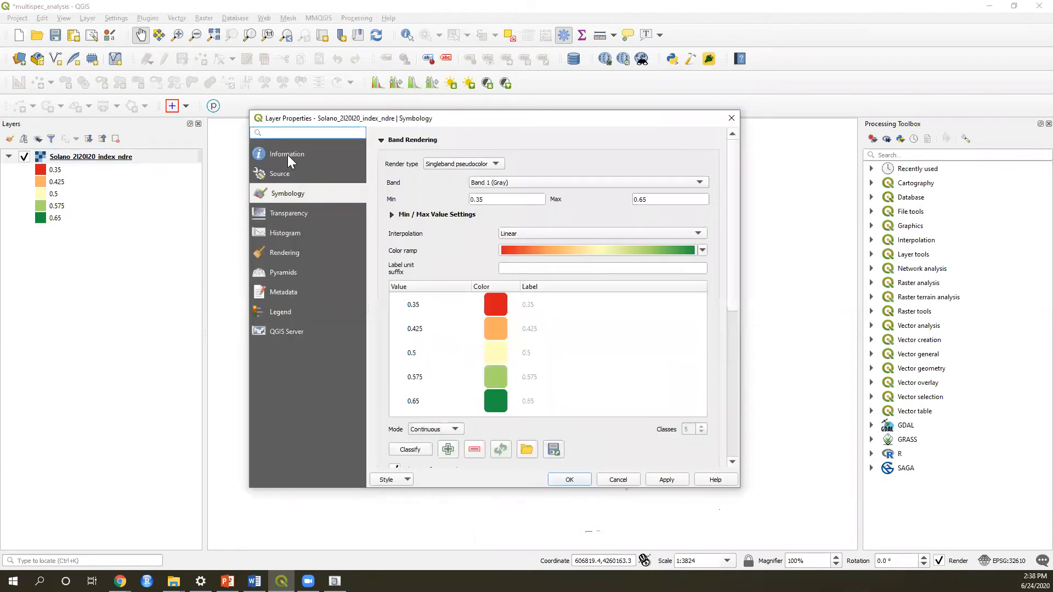
pyautogui.click(288, 156)
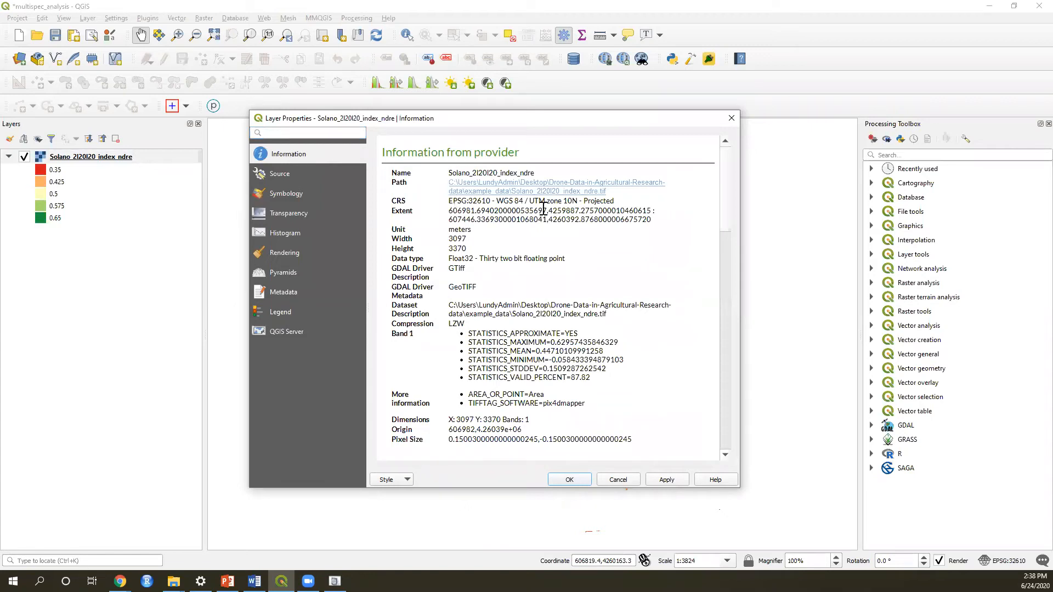
pyautogui.doubleClick(489, 201)
pyautogui.click(610, 479)
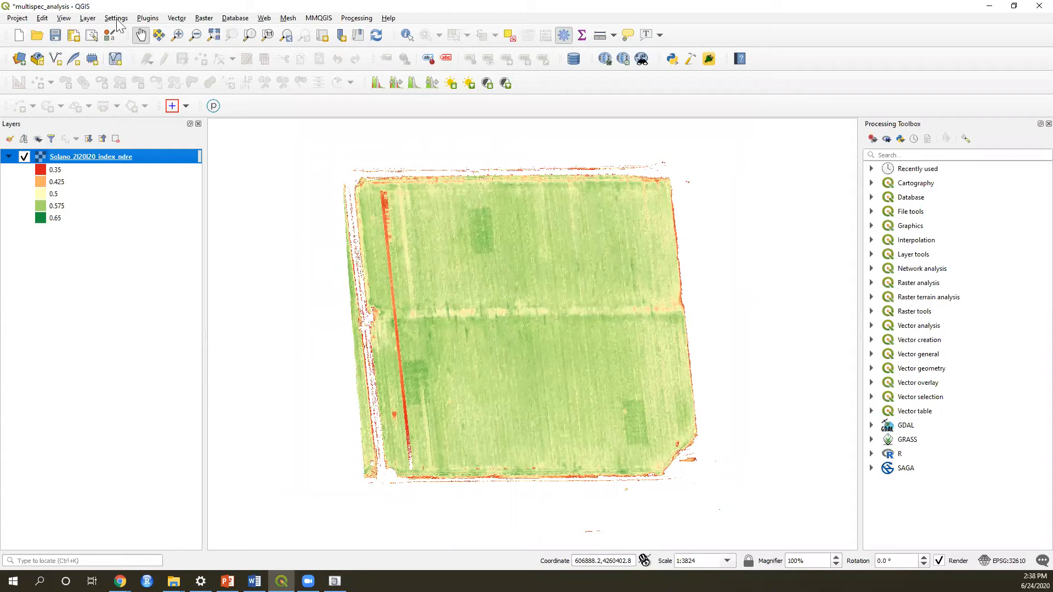
# - Start a new shapefile layer and set its coordinate reference system to EPSG:32610 - WGS 84 / UTM zone 10N
pyautogui.click(93, 20)
pyautogui.moveTo(263, 58)
pyautogui.click(339, 61)
pyautogui.click(701, 120)
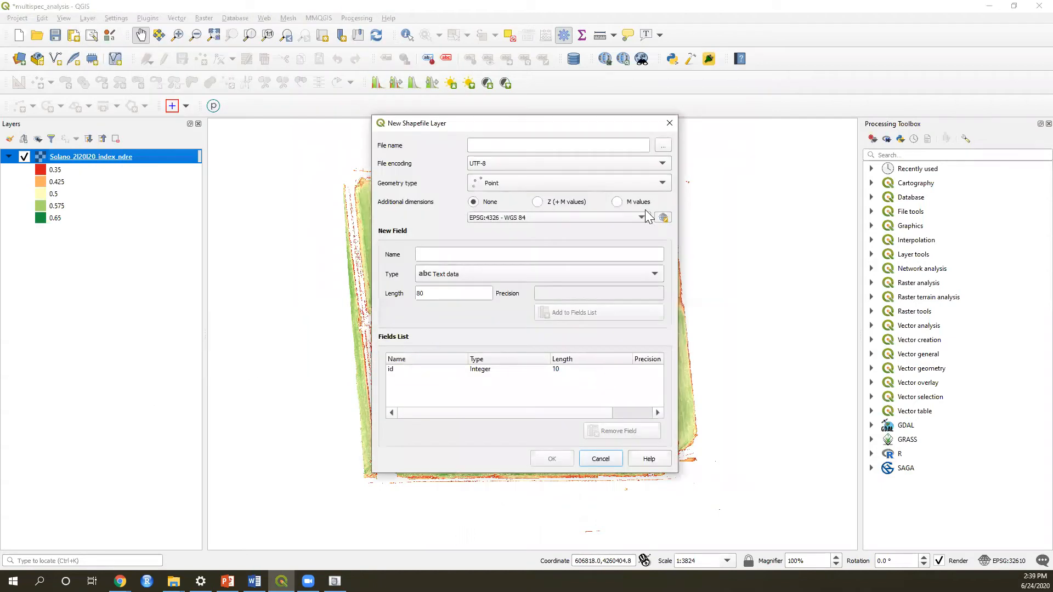
pyautogui.click(645, 214)
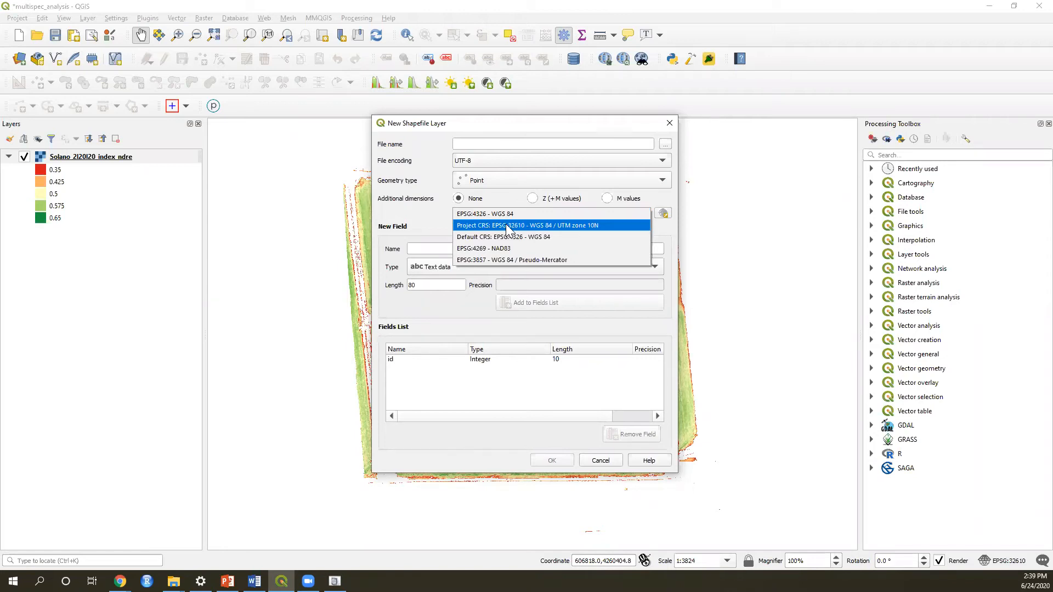
pyautogui.click(667, 228)
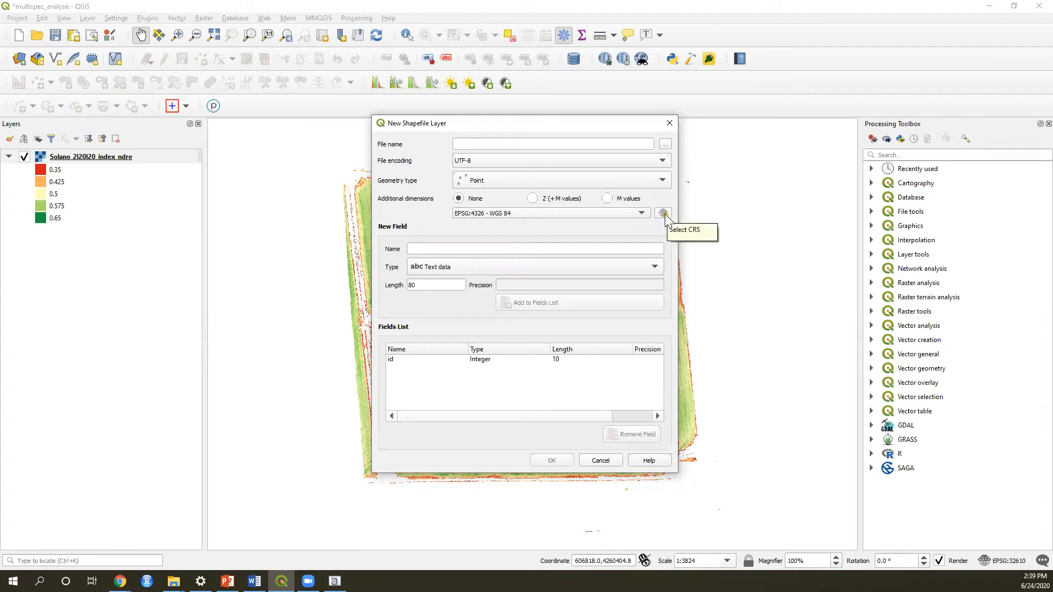
pyautogui.click(663, 214)
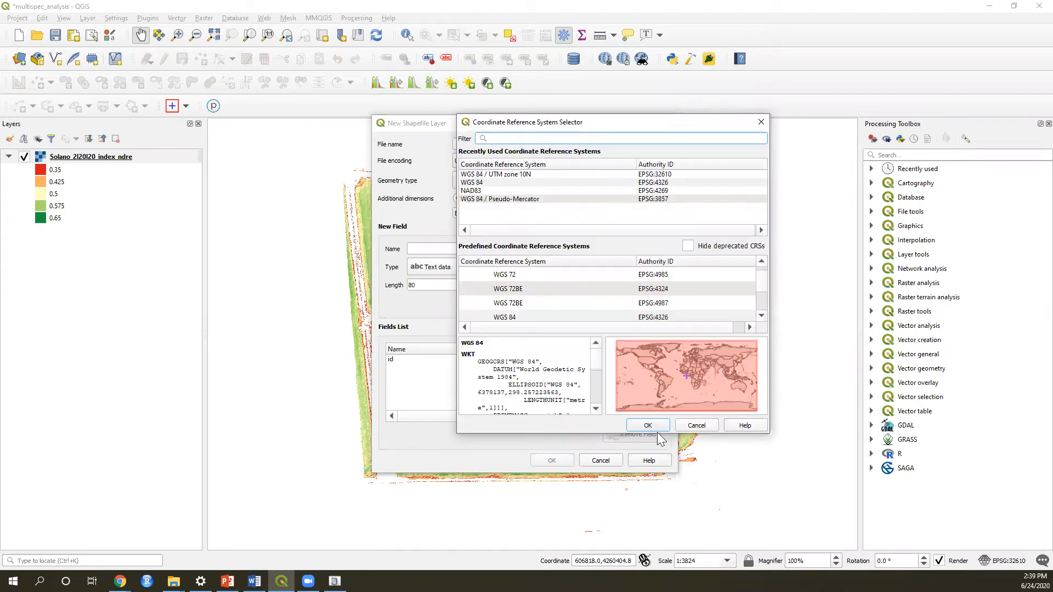
pyautogui.doubleClick(518, 175)
# - Create the layer with Polygon geometry, saved as low_throughput_shapefile.shp in the example_data folder
pyautogui.click(667, 145)
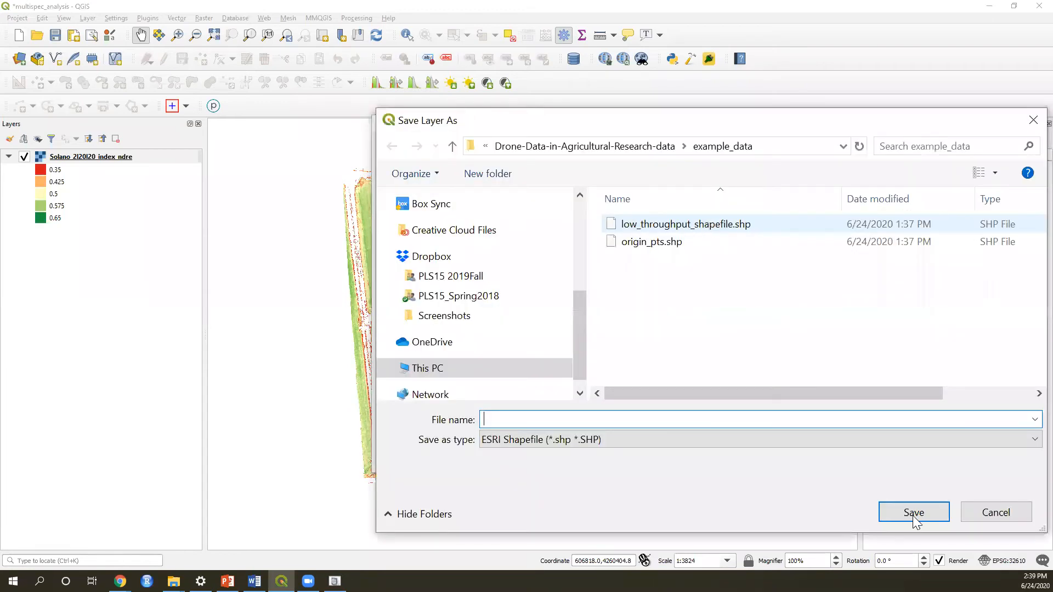
pyautogui.click(912, 514)
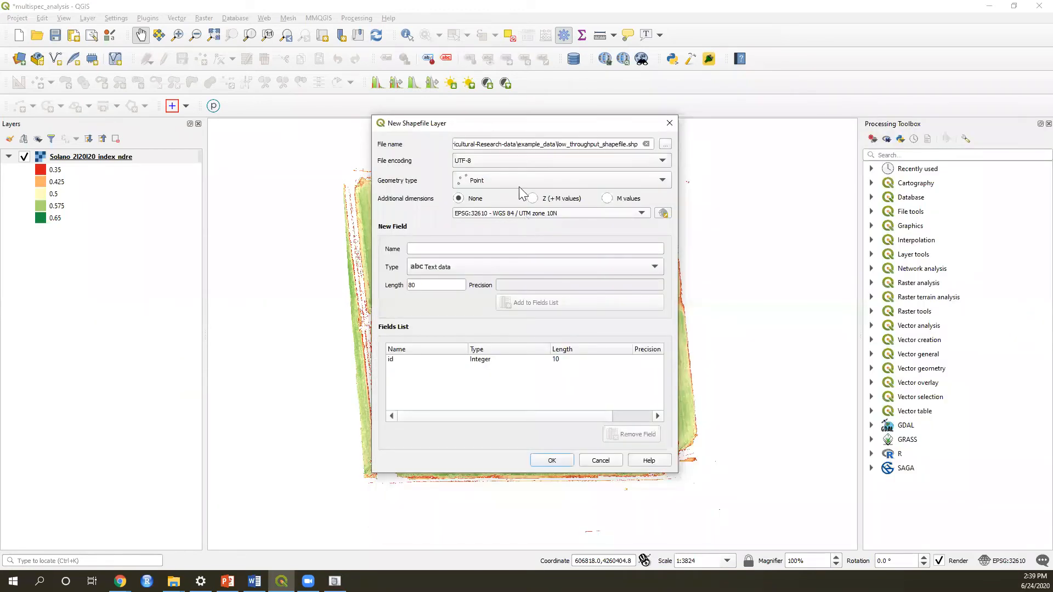
pyautogui.click(529, 181)
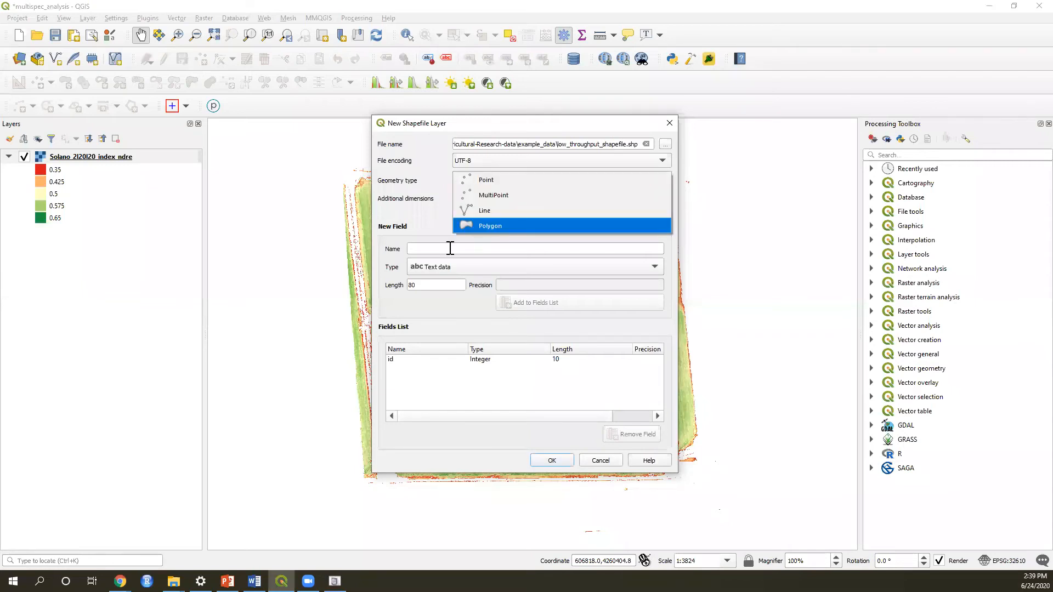
pyautogui.click(451, 248)
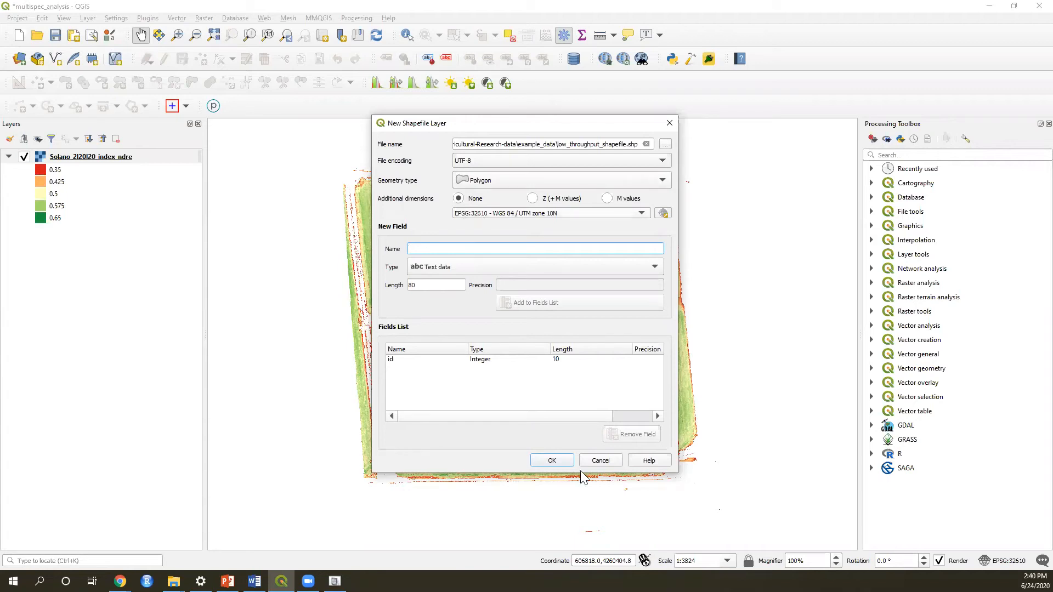
pyautogui.click(560, 461)
pyautogui.click(584, 308)
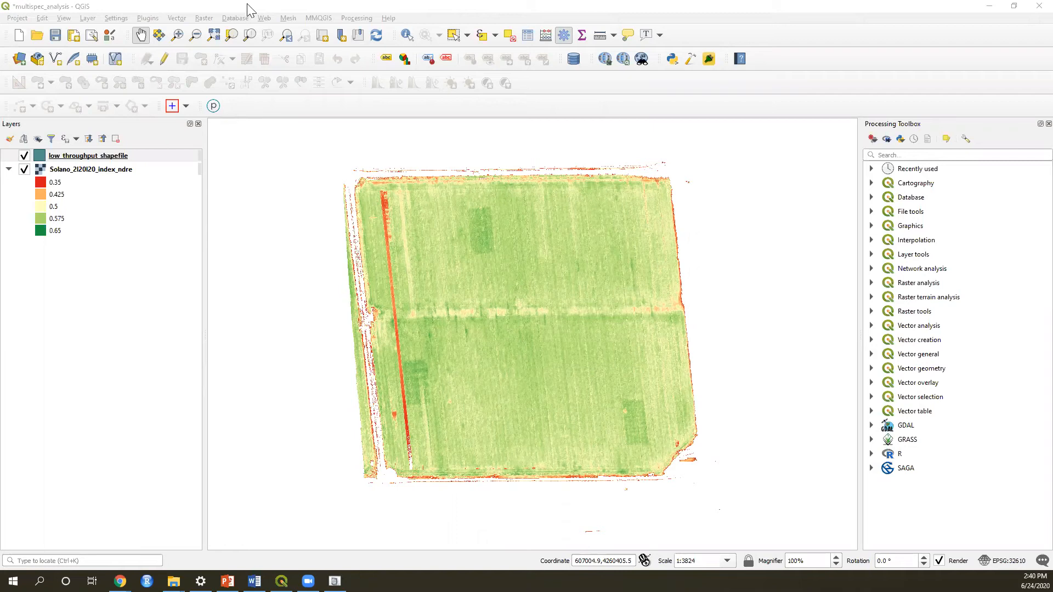
# - Check which toolbars are enabled and turn on editing for the low_throughput_shapefile layer
pyautogui.click(64, 18)
pyautogui.moveTo(250, 457)
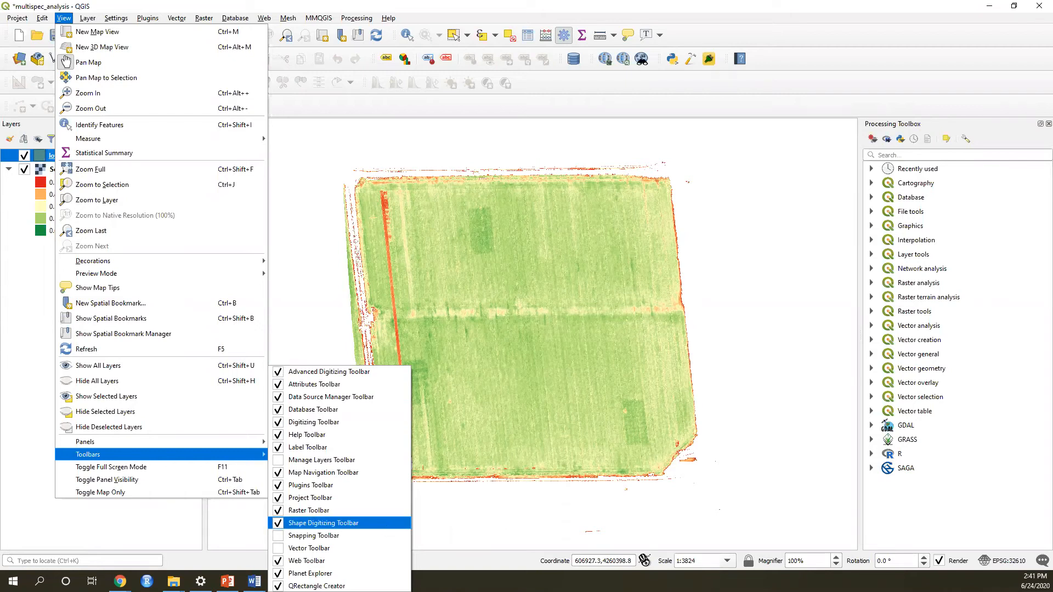
pyautogui.hotkey('alt', 'Tab')
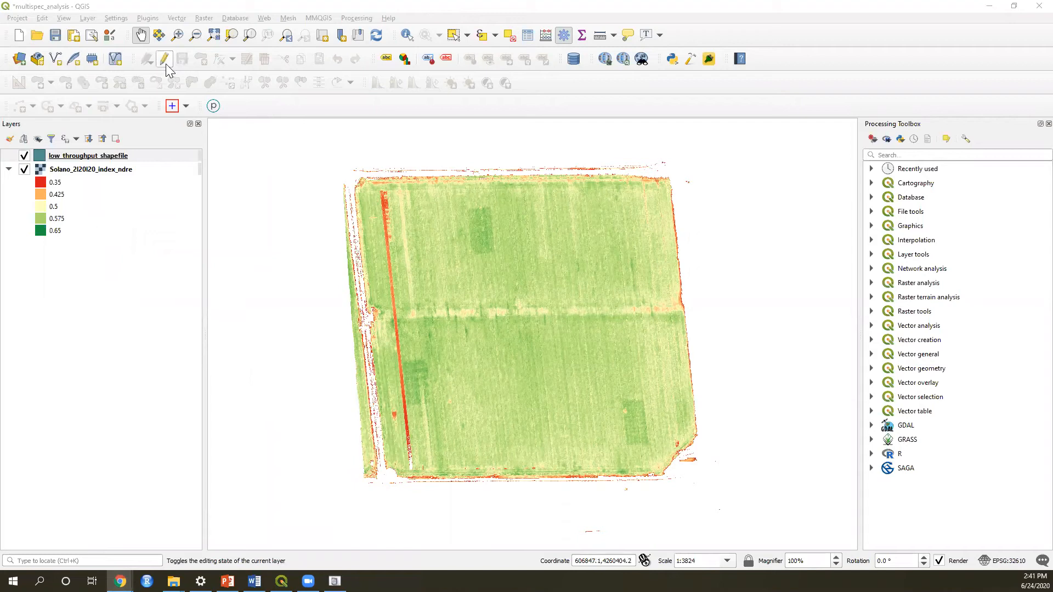
pyautogui.rightClick(115, 160)
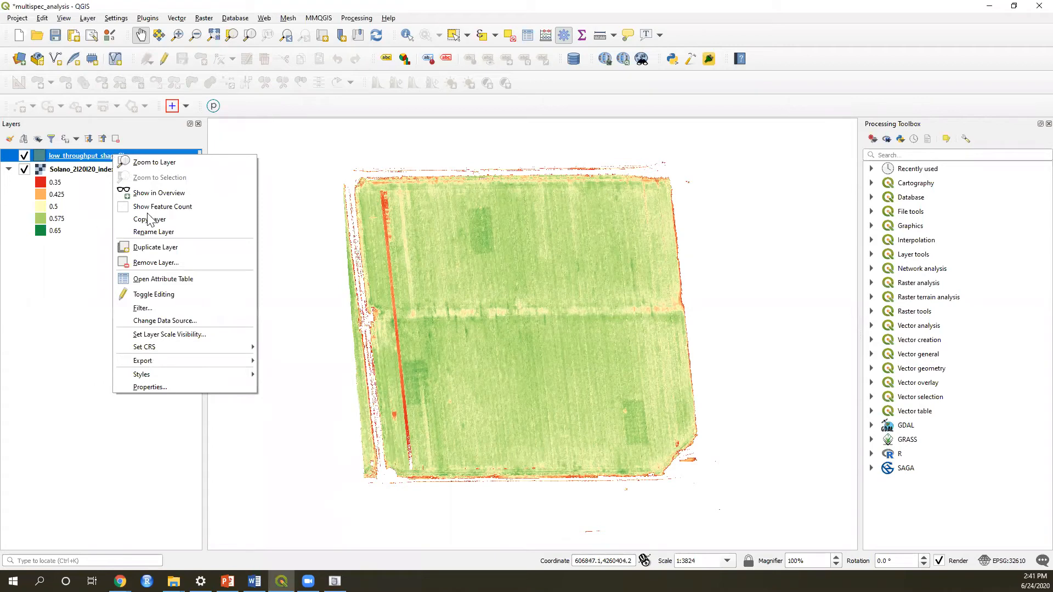
pyautogui.click(215, 291)
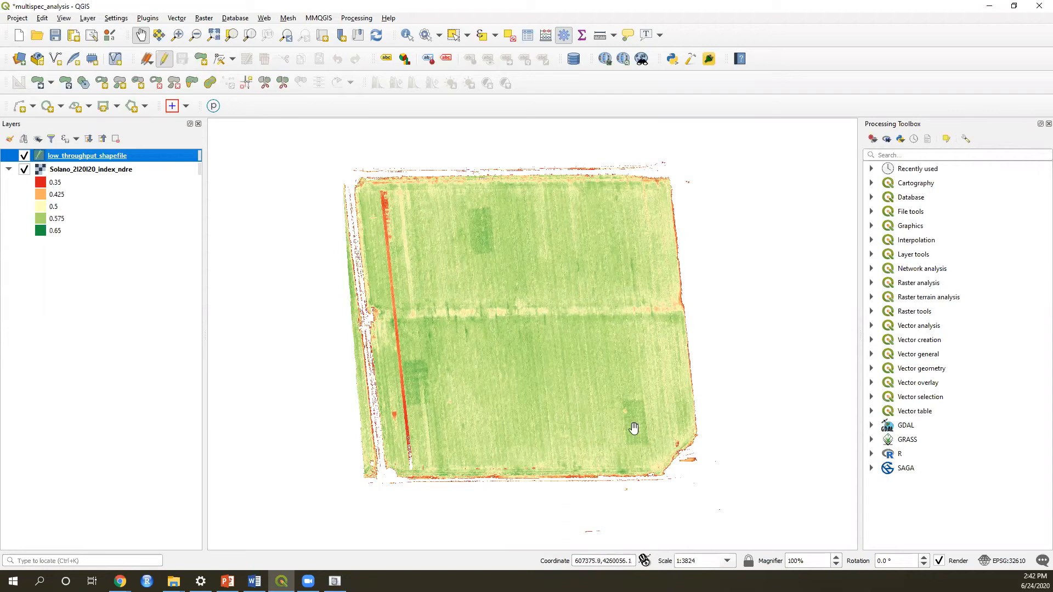
# - Draw a four-corner polygon around the dark green plot in the field's southeast and give it id 1
pyautogui.click(177, 35)
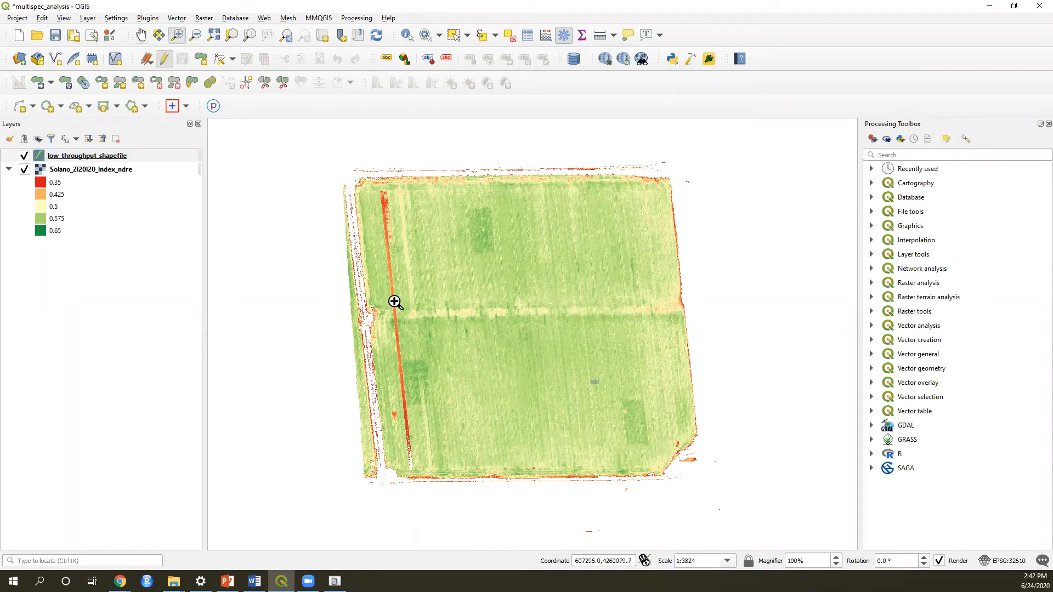
pyautogui.moveTo(590, 380); pyautogui.dragTo(668, 462)
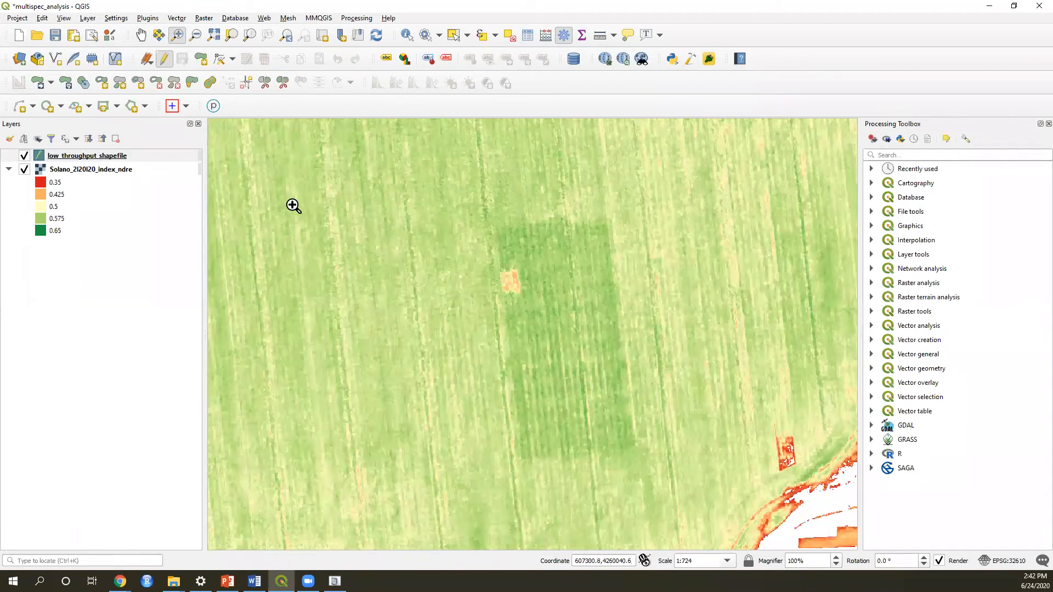
pyautogui.click(202, 63)
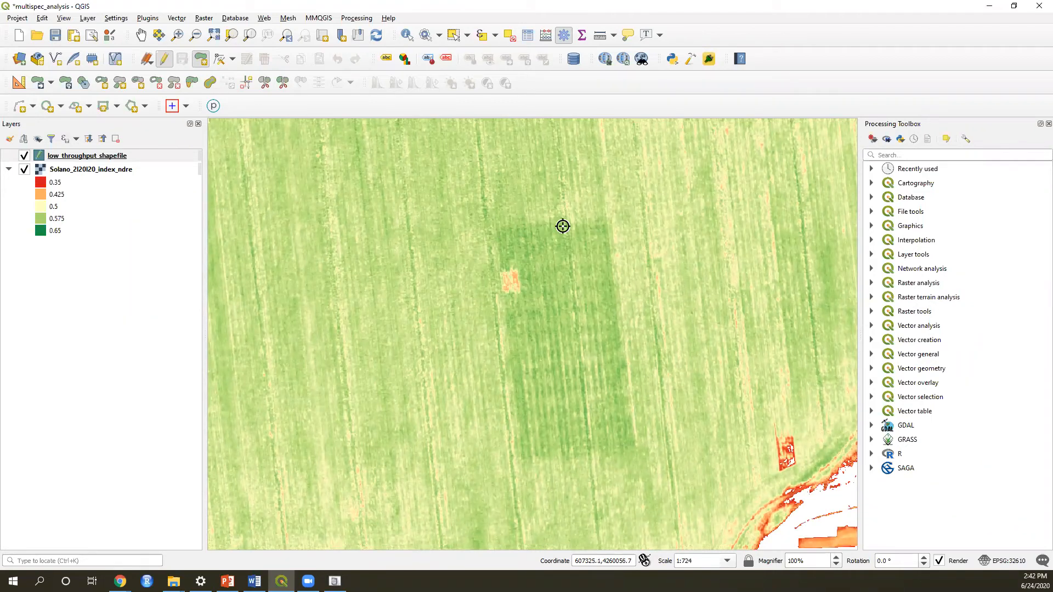
pyautogui.click(610, 219)
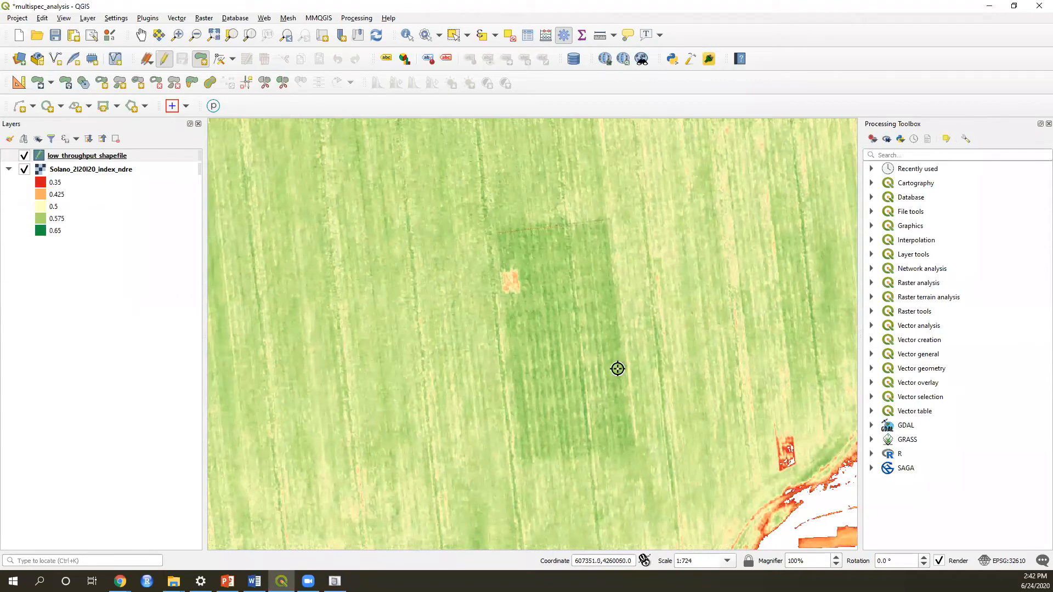
pyautogui.click(633, 448)
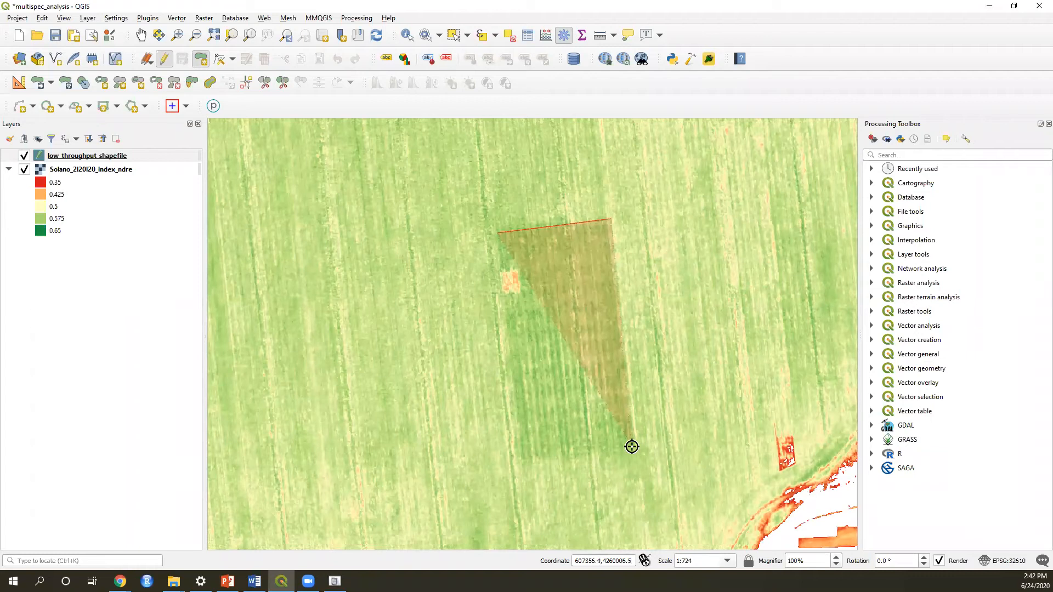
pyautogui.click(517, 457)
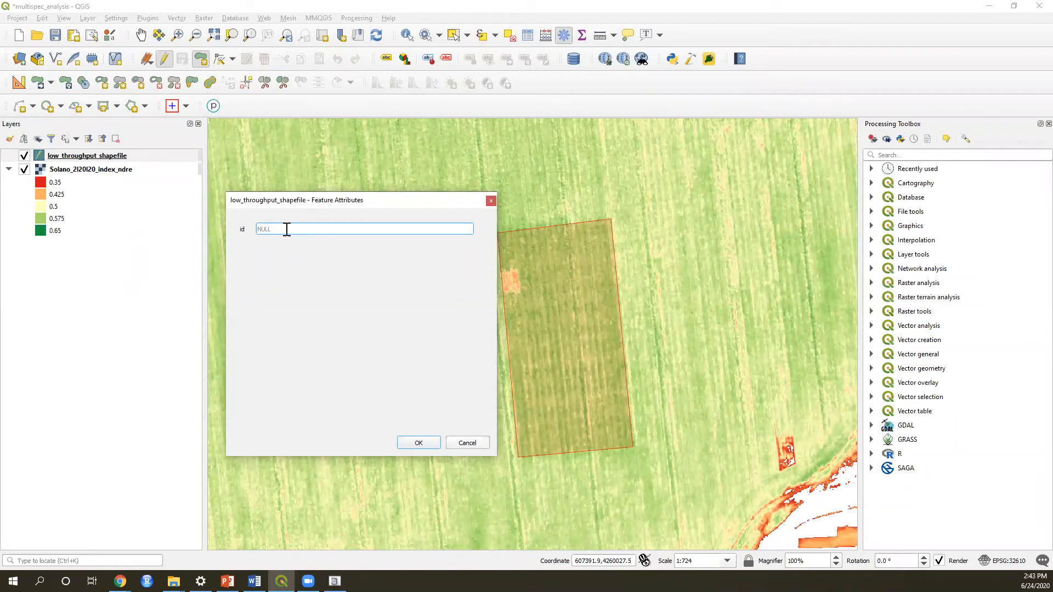
pyautogui.write('1')
pyautogui.press('Return')
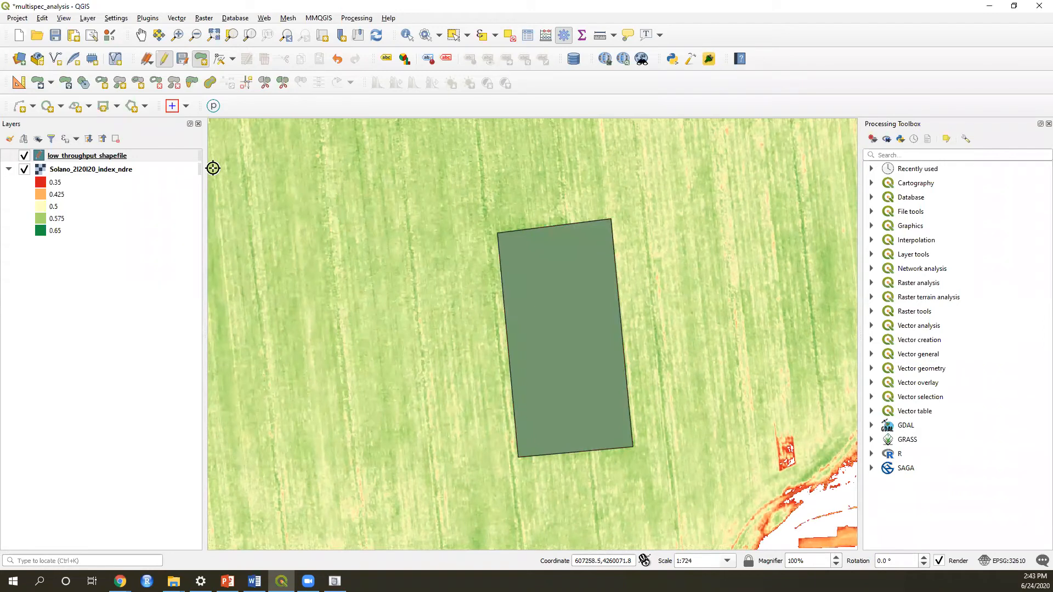
# - Add a rectangle from 3 points (distance from 2nd and 3rd point) just west of the first polygon, with id 2
pyautogui.click(103, 106)
pyautogui.click(117, 106)
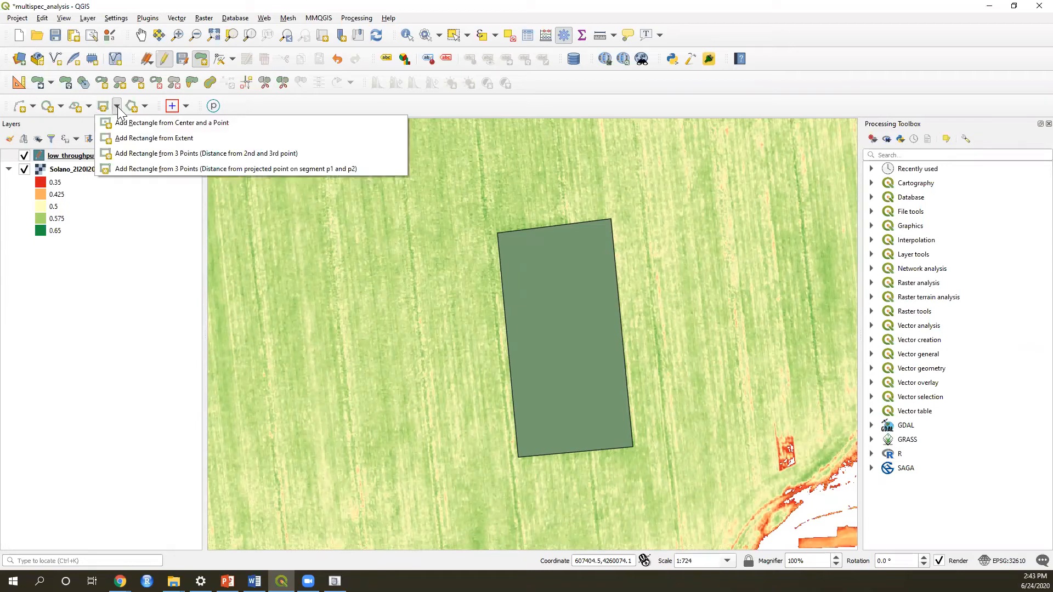
pyautogui.click(150, 156)
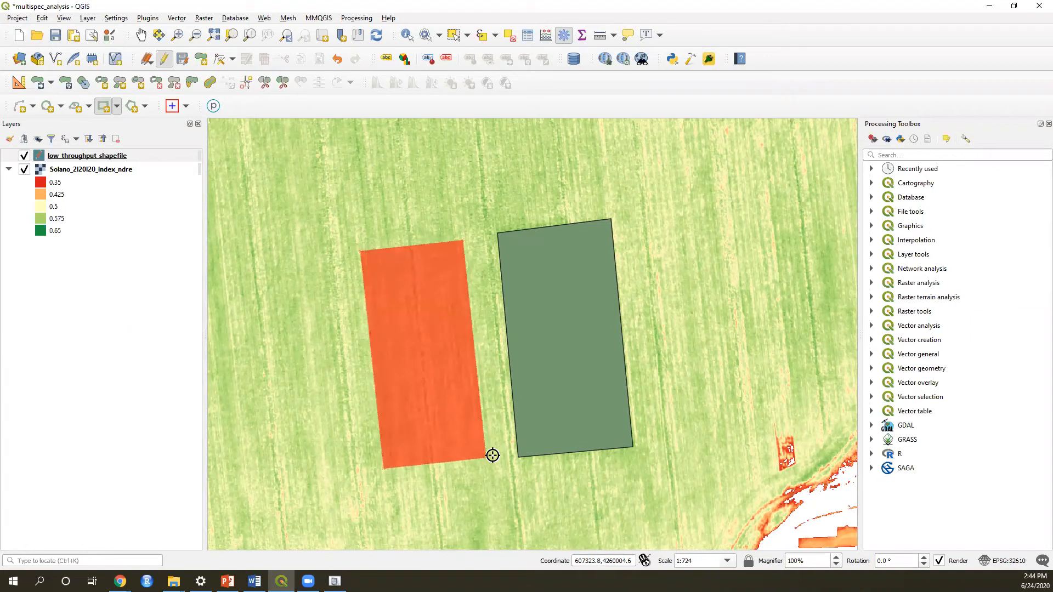
pyautogui.click(492, 457)
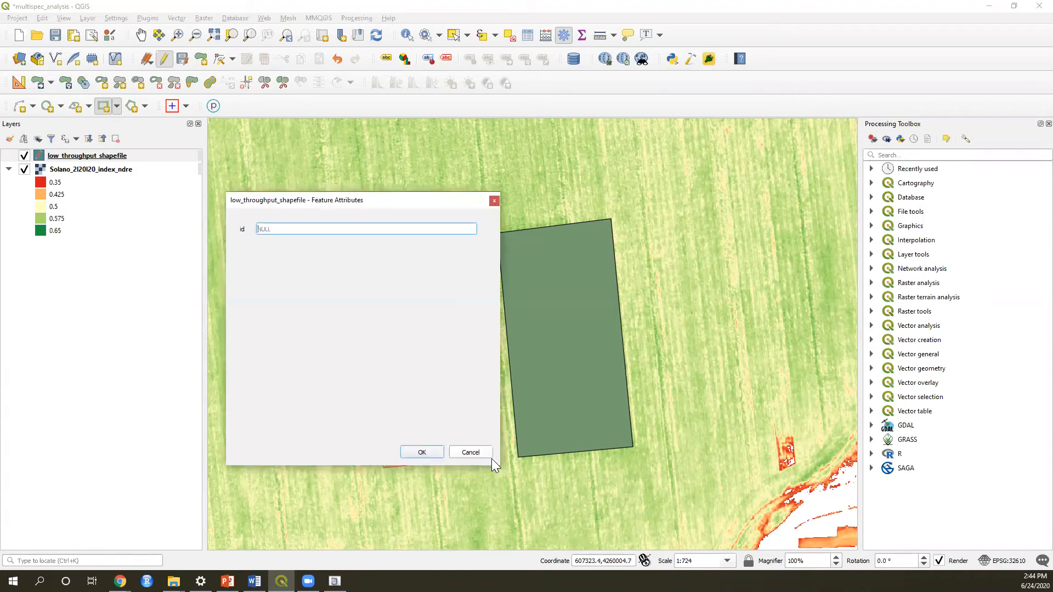
pyautogui.write('2')
pyautogui.press('Return')
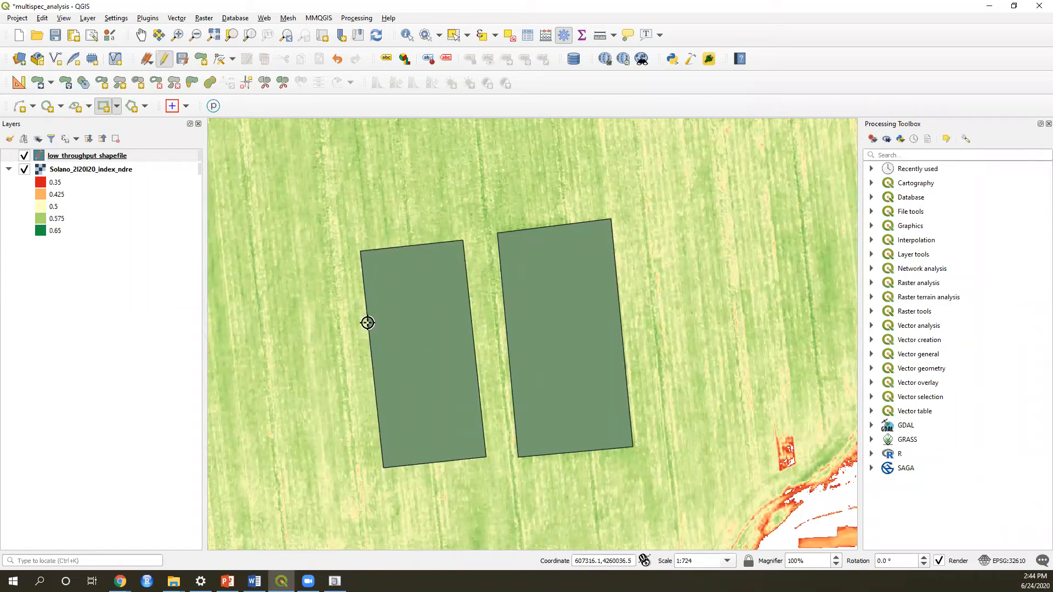
# - Move the second rectangle so it sits directly north of the first plot polygon
pyautogui.scroll(-3, 253, 365)
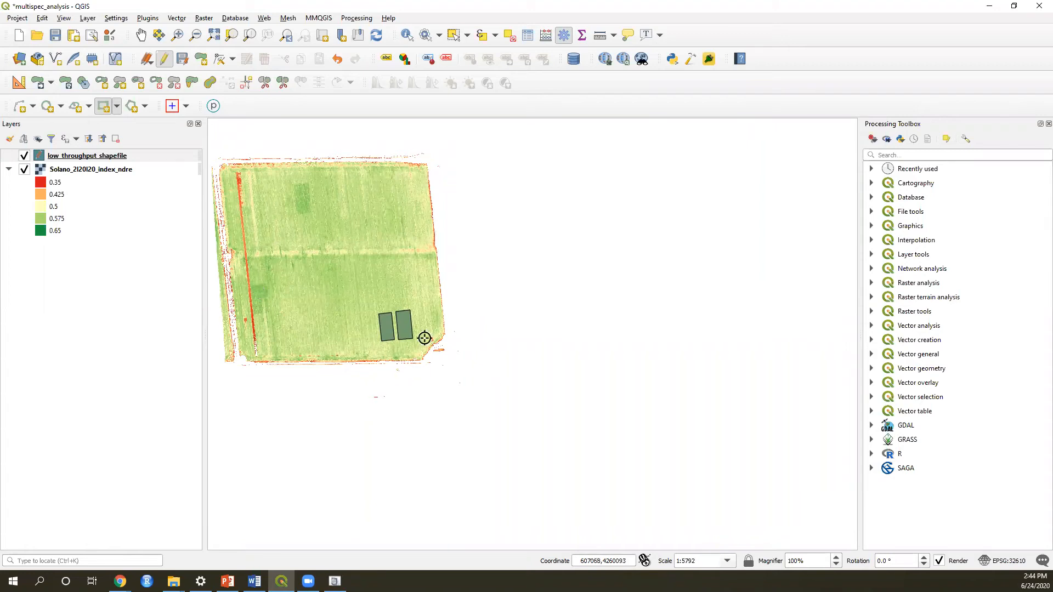
pyautogui.scroll(1, 425, 339)
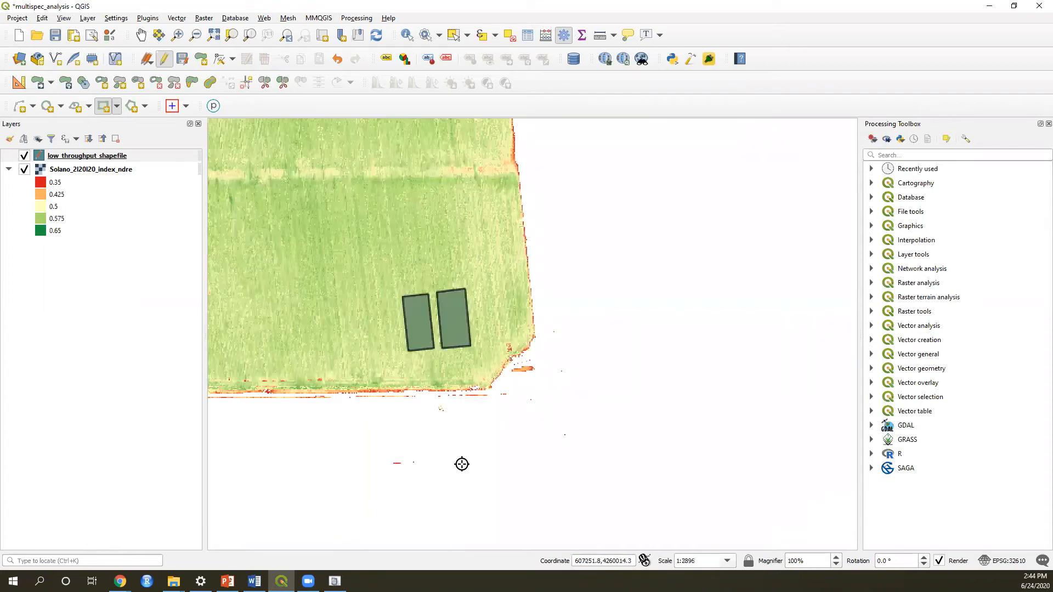
pyautogui.scroll(1, 364, 334)
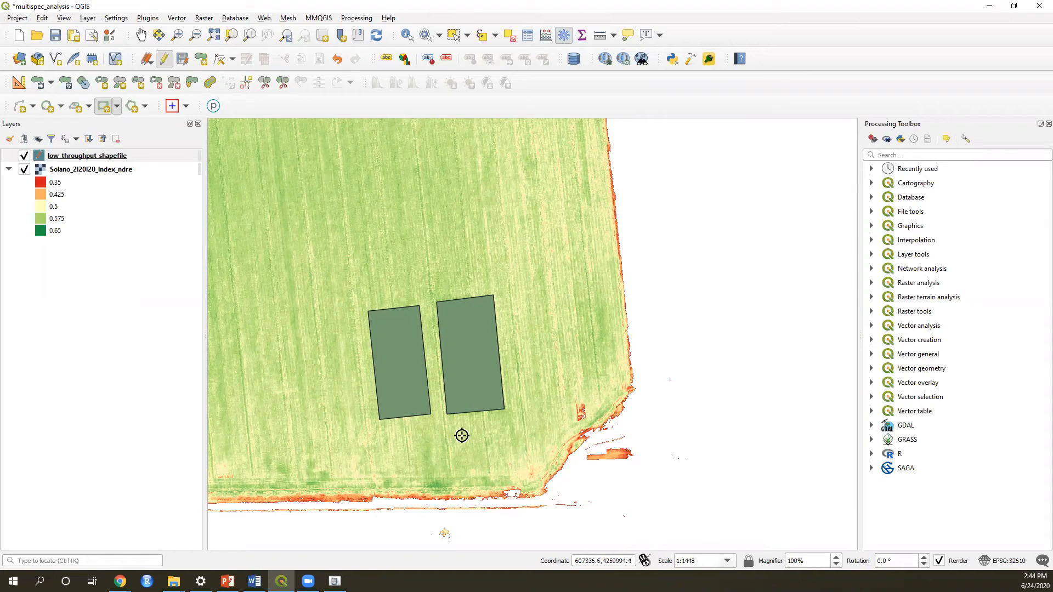
pyautogui.click(165, 62)
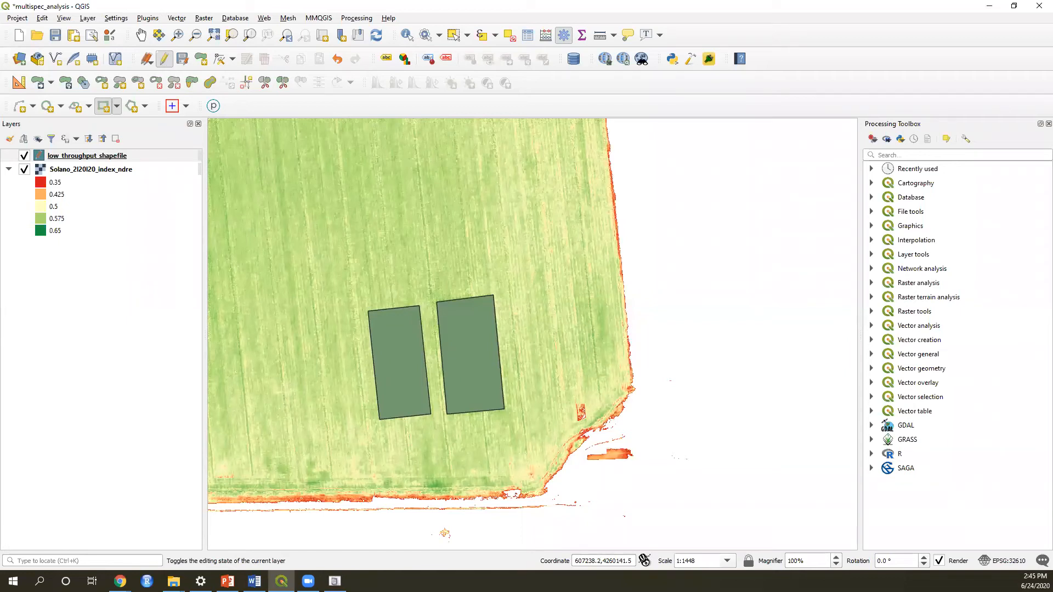
pyautogui.click(33, 87)
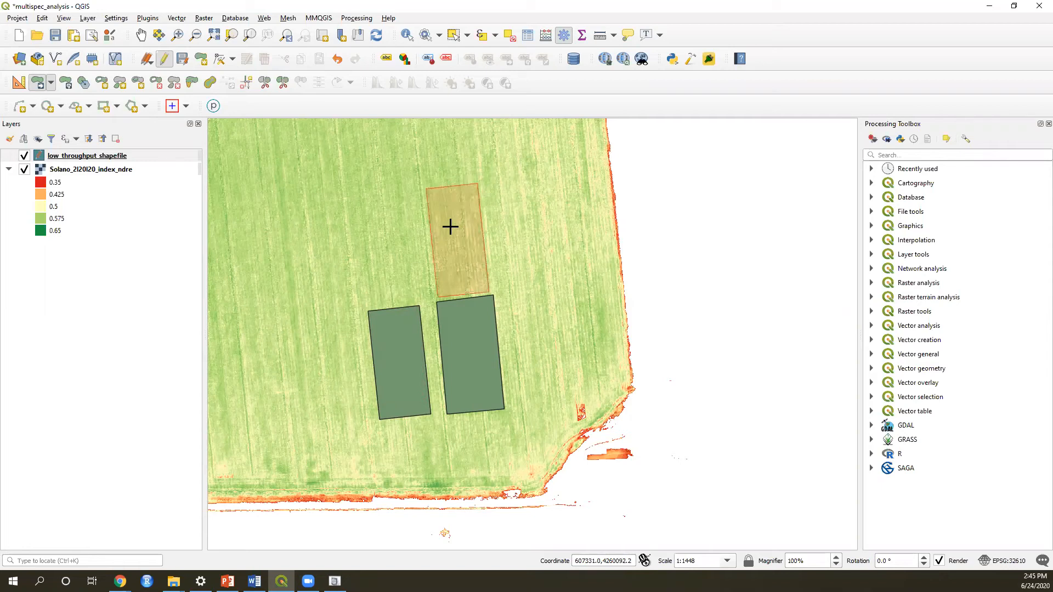
pyautogui.click(450, 226)
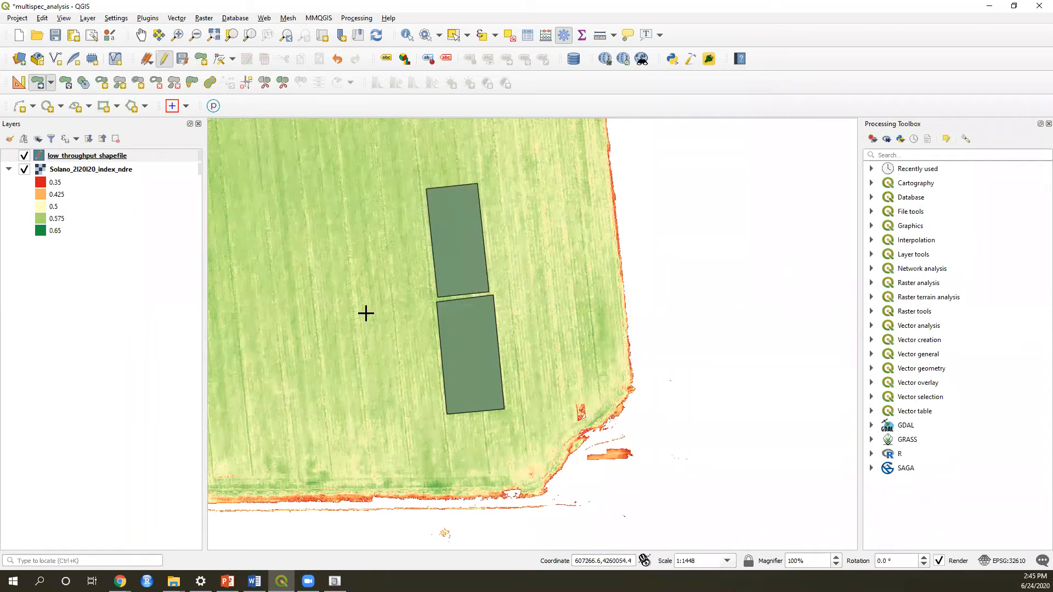
pyautogui.scroll(-2, 366, 313)
pyautogui.scroll(2, 367, 313)
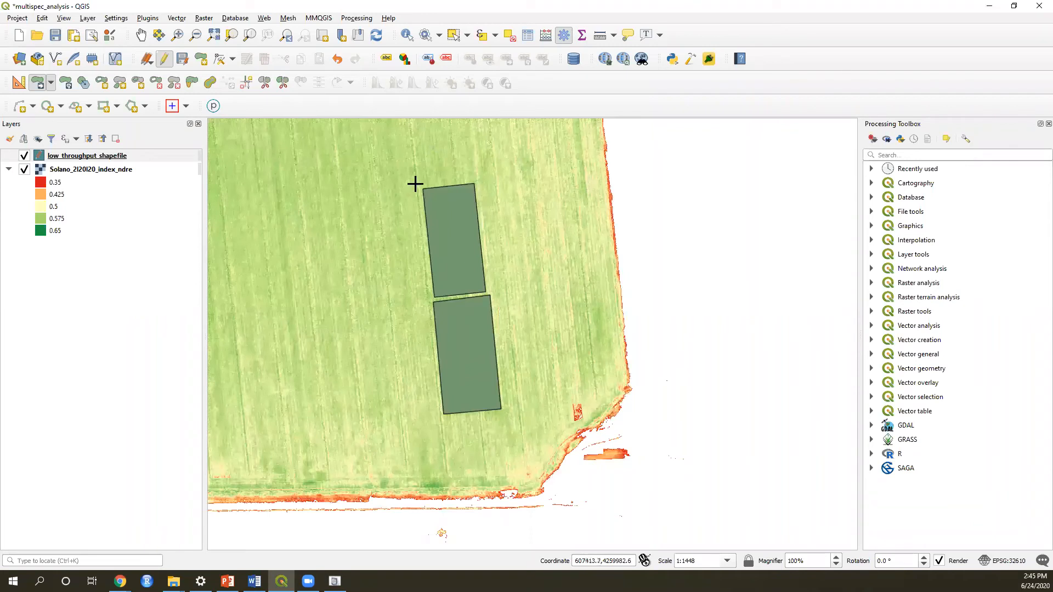
# - Stop editing the low_throughput_shapefile layer with its changes saved, and view the whole Solano NDRE field
pyautogui.click(165, 62)
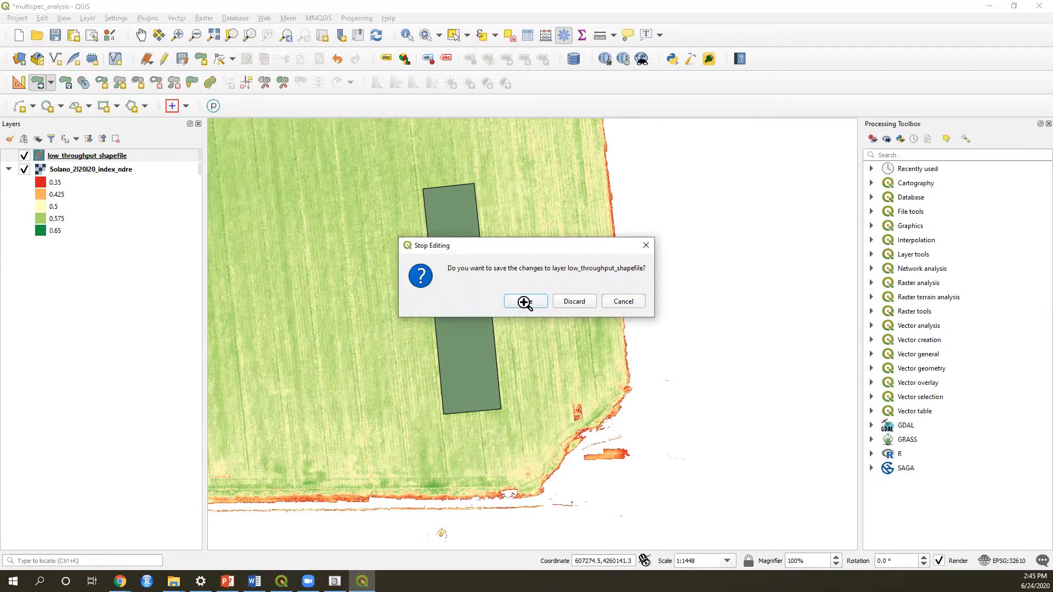
pyautogui.press('Return')
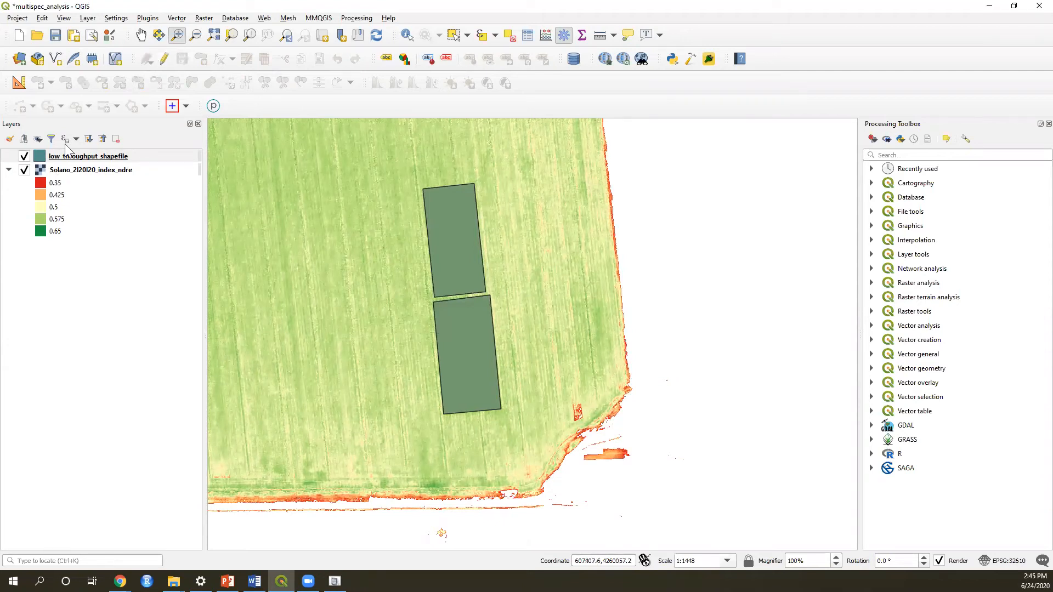
pyautogui.click(75, 172)
pyautogui.scroll(-2, 435, 438)
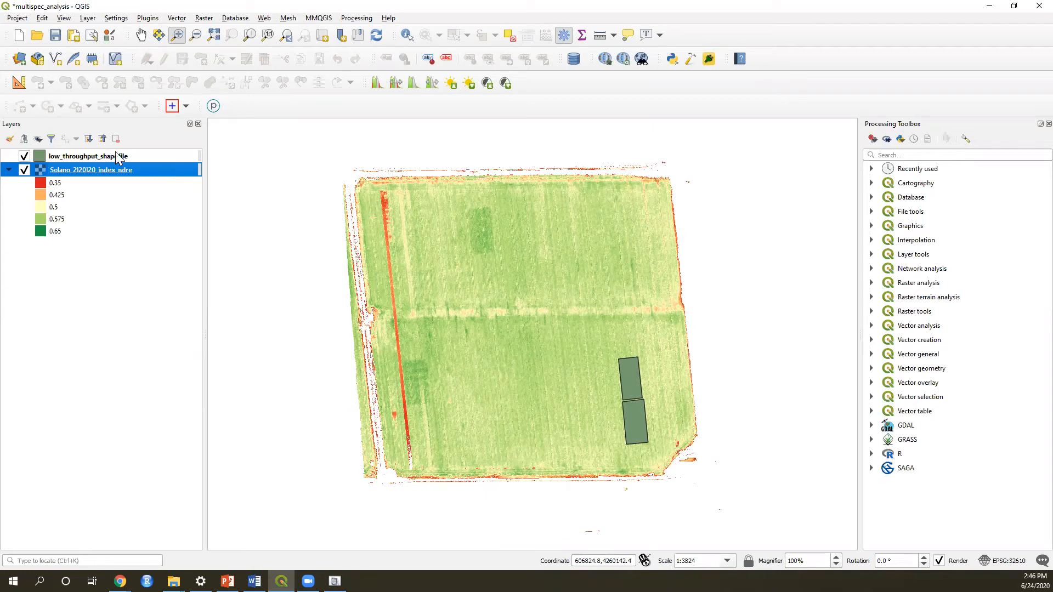
# - Turn editing back on for the low_throughput_shapefile layer
pyautogui.click(69, 160)
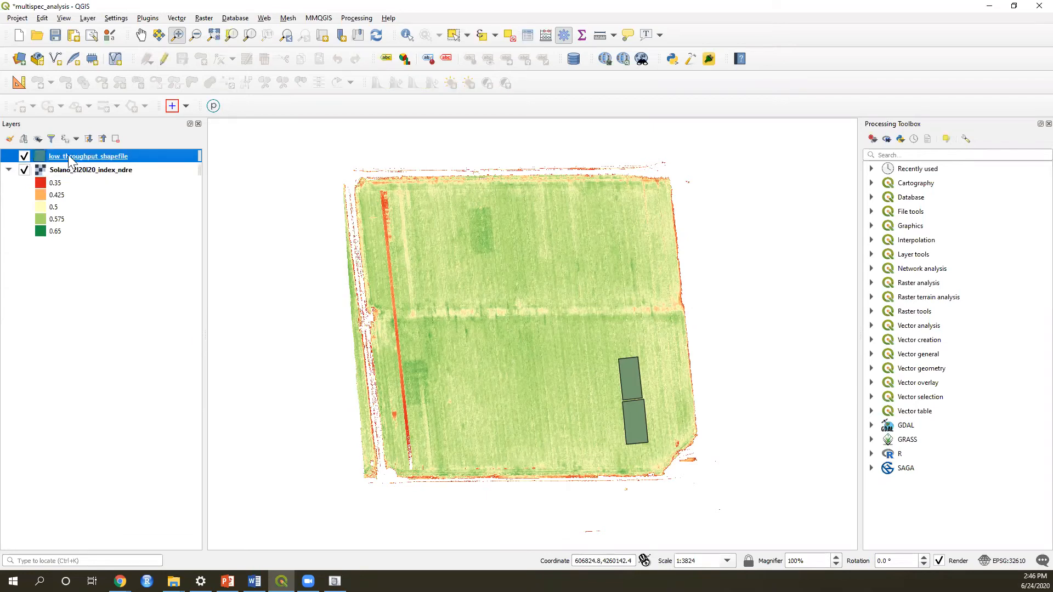
pyautogui.rightClick(68, 155)
pyautogui.click(91, 300)
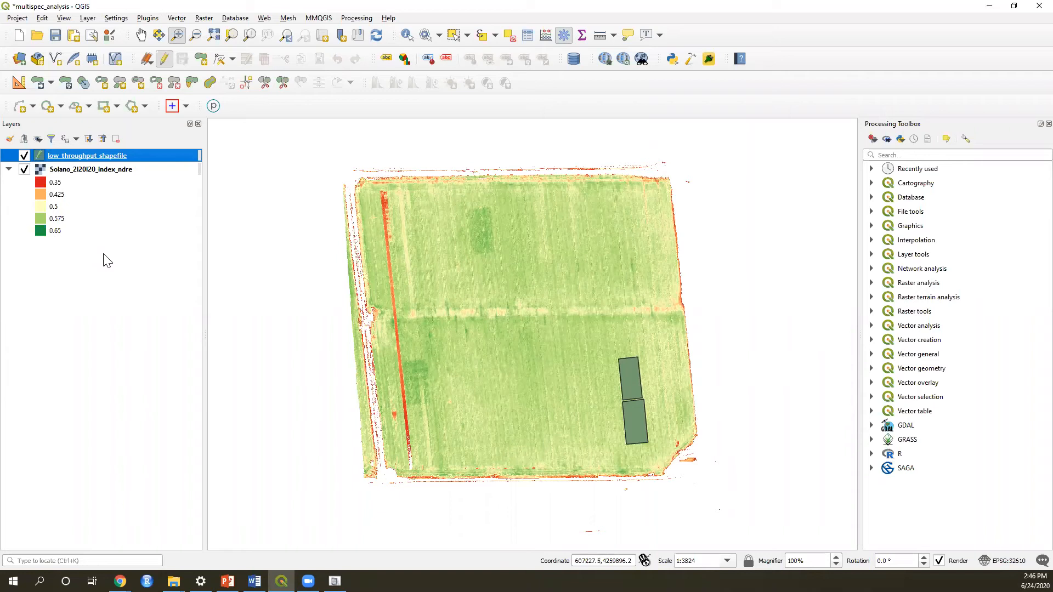
# - Select both plot polygons and paste a copy of them into the same layer
pyautogui.click(454, 37)
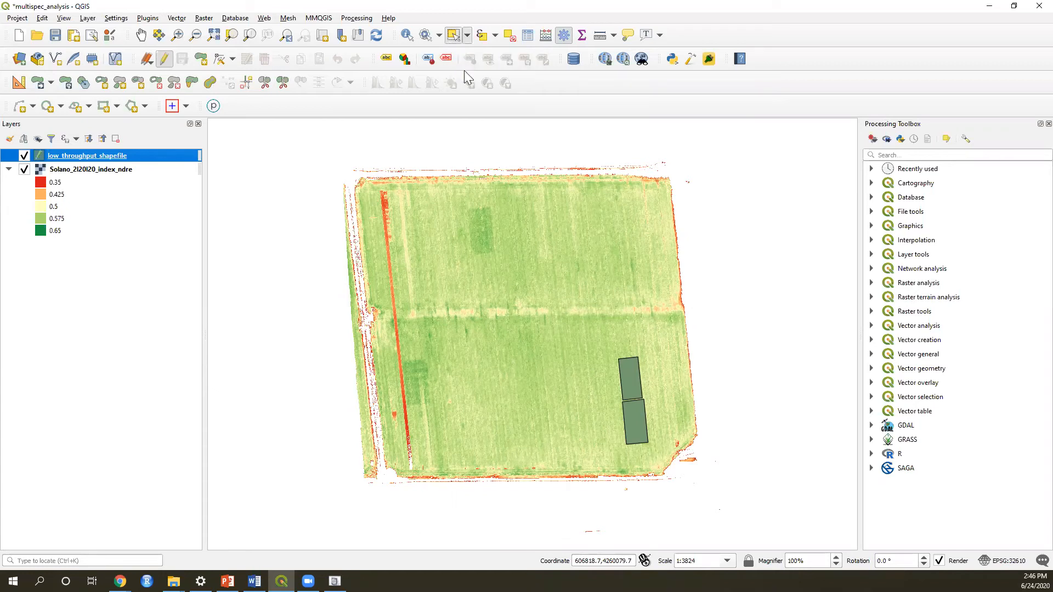
pyautogui.click(635, 380)
pyautogui.moveTo(588, 344); pyautogui.dragTo(663, 453)
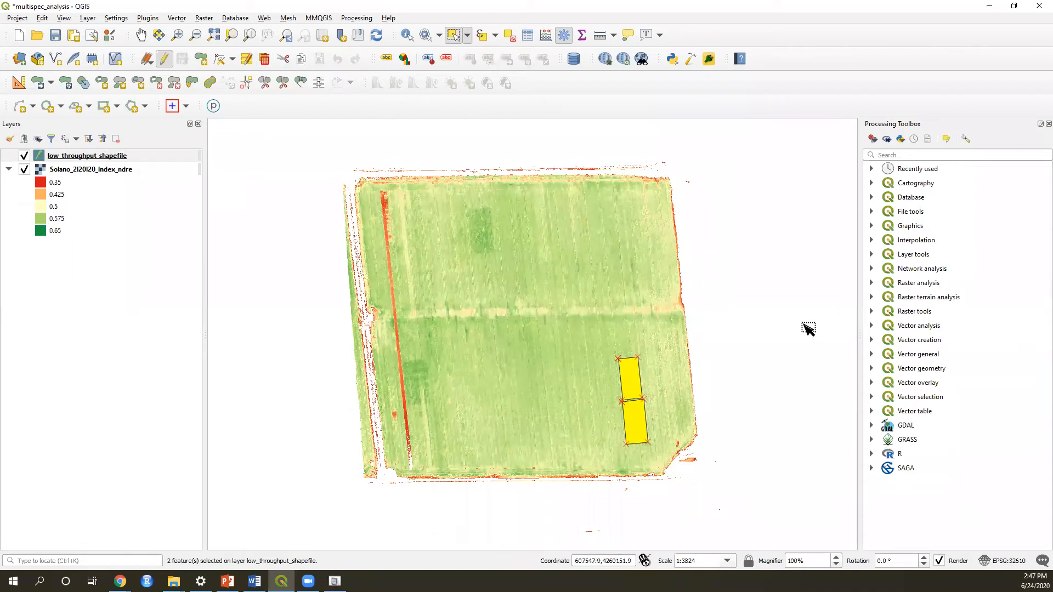
pyautogui.click(301, 62)
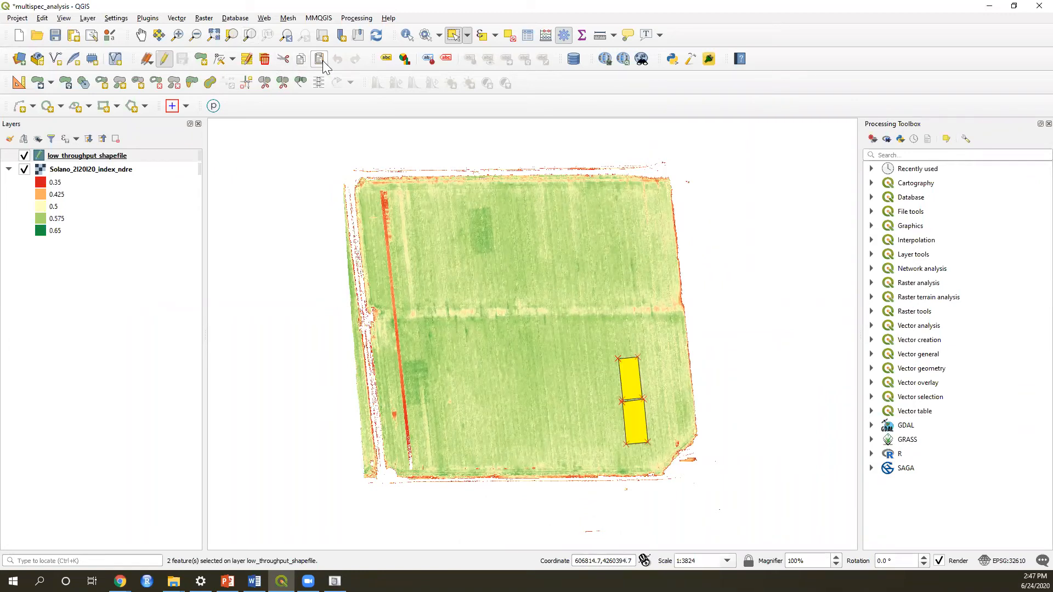
pyautogui.click(319, 60)
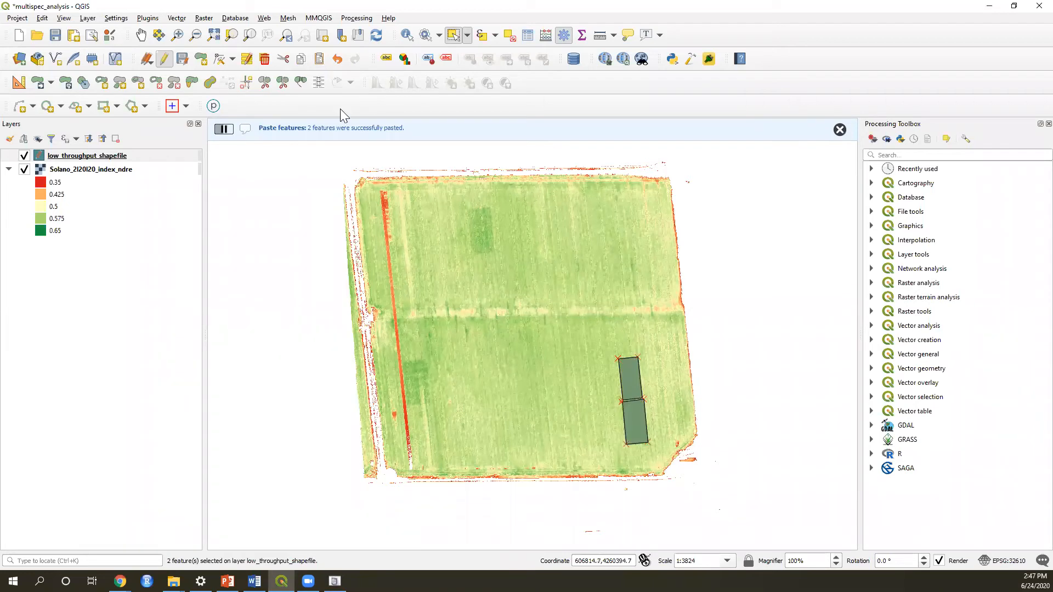
# - Try to move all the selected polygons onto the dark plot in the field's southwest, and undo the move
pyautogui.click(455, 35)
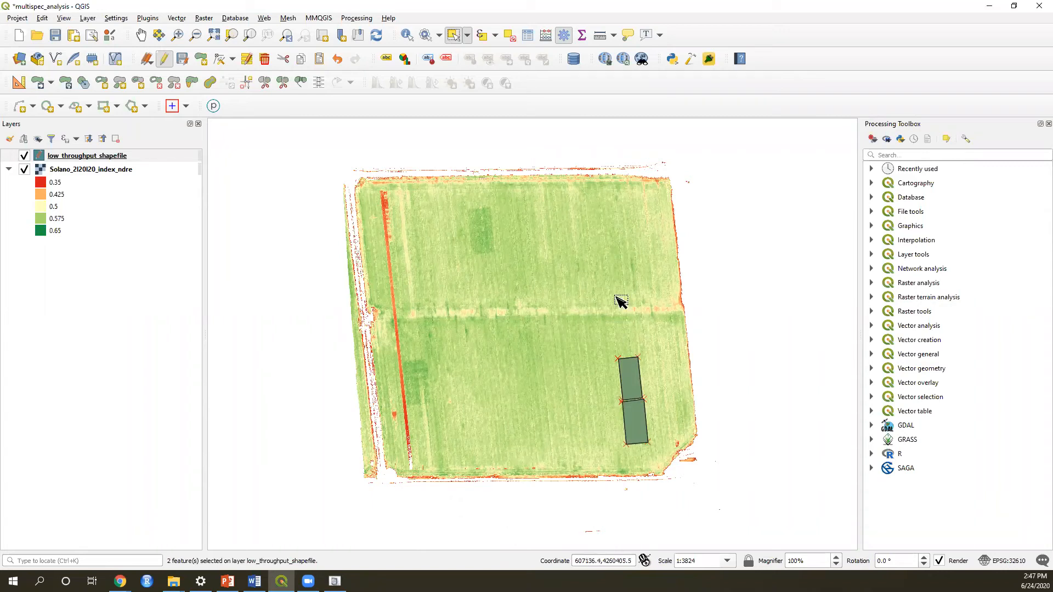
pyautogui.click(38, 83)
pyautogui.click(616, 378)
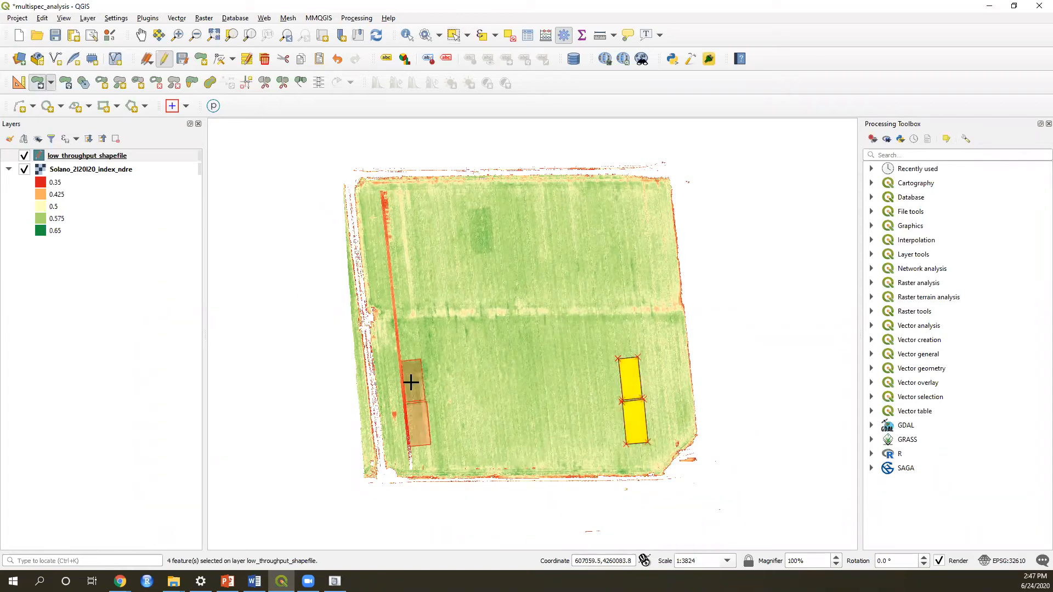
pyautogui.click(411, 382)
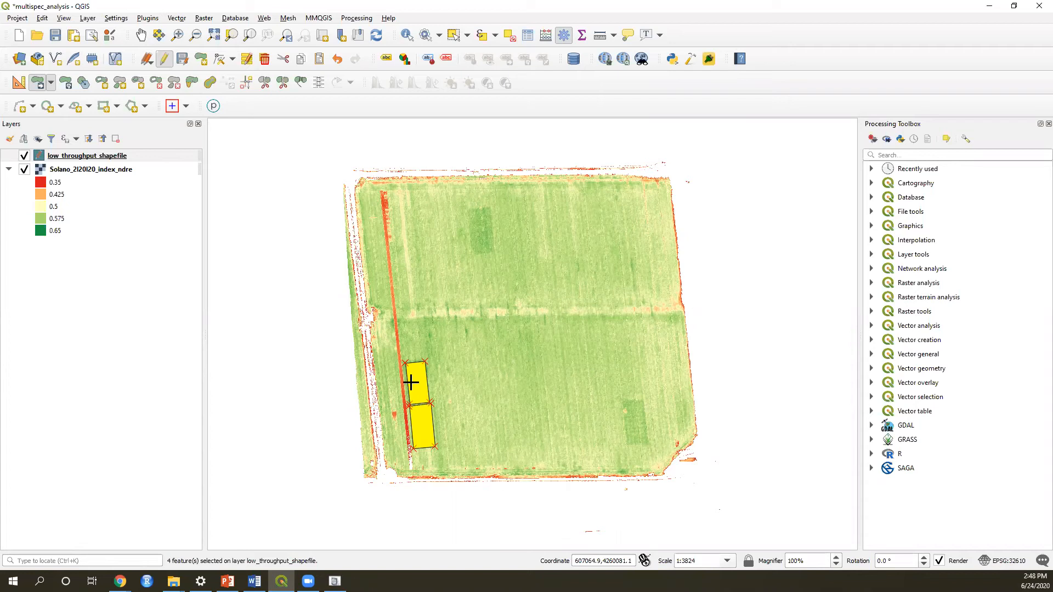
pyautogui.hotkey('ctrl', 'z')
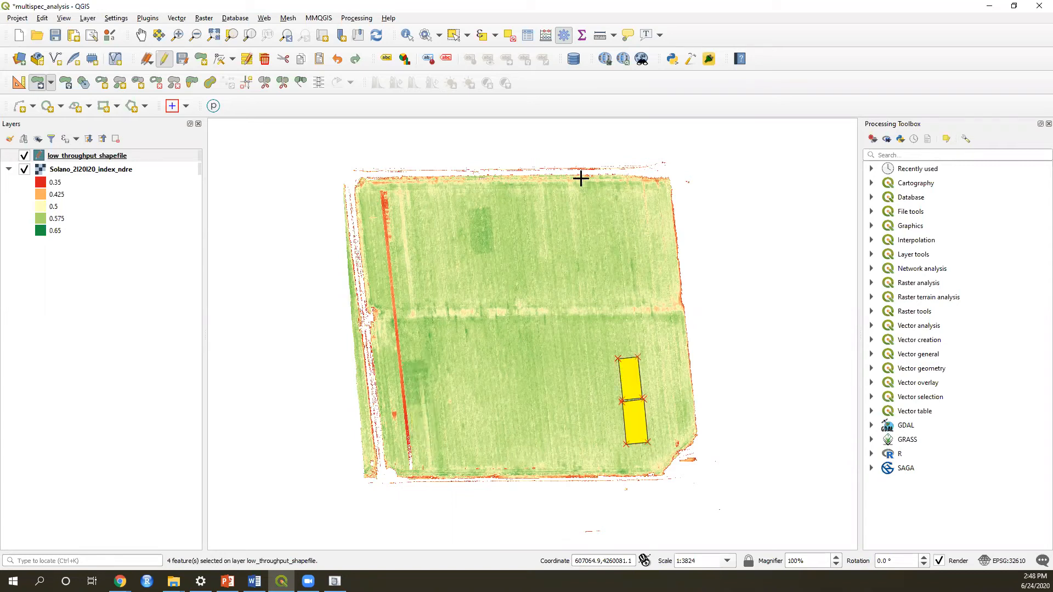
# - Clear the selection and move the duplicate of the upper southeastern plot polygon onto the dark green patch in the field's southwest
pyautogui.click(512, 39)
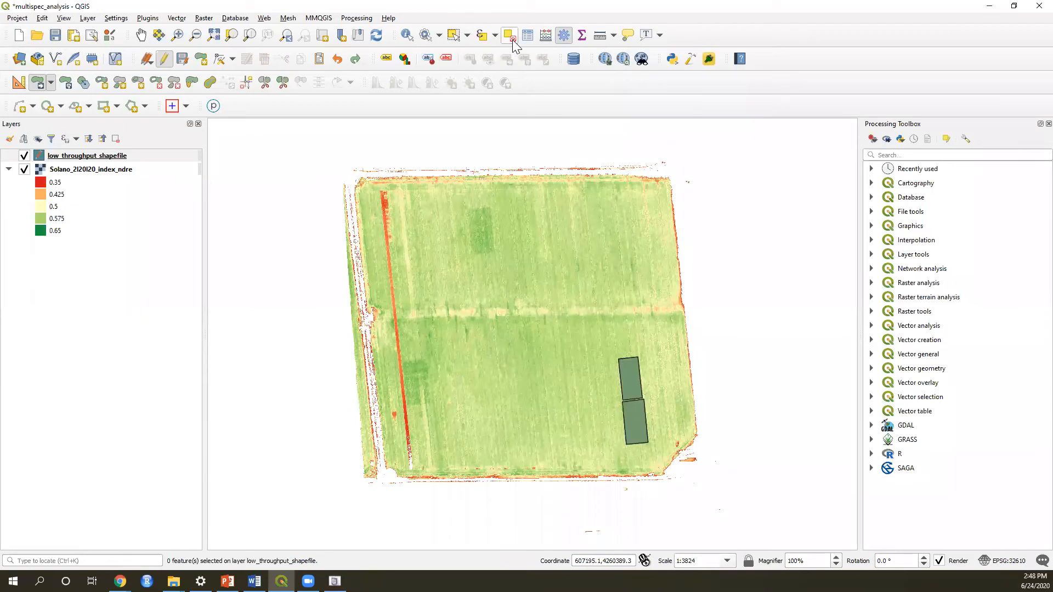
pyautogui.click(453, 40)
pyautogui.click(37, 83)
pyautogui.click(405, 378)
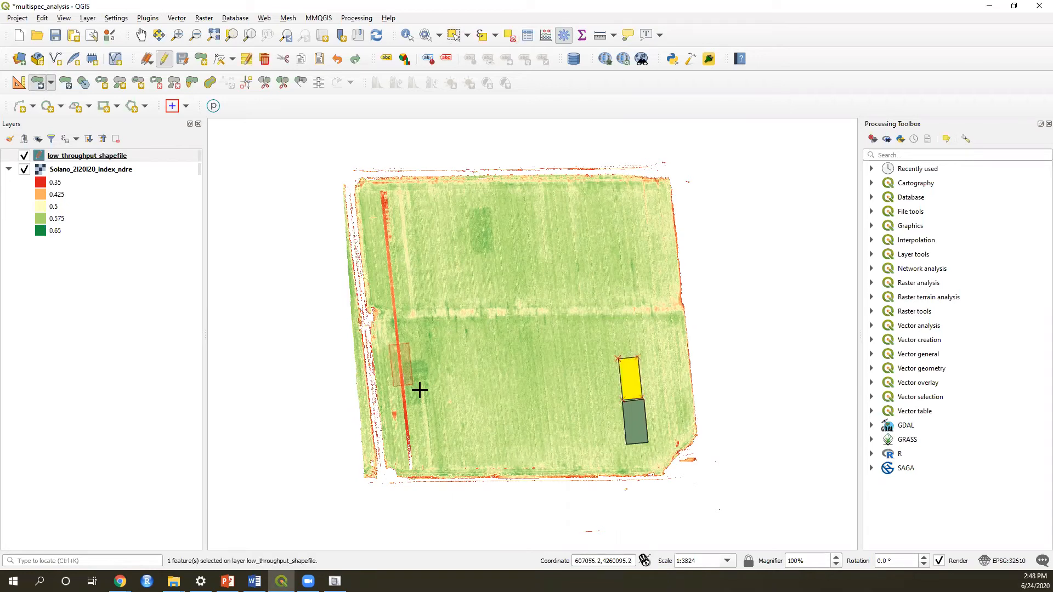
pyautogui.click(418, 388)
# - Move the duplicate of the lower southeastern plot polygon directly beneath the plot on the southwestern dark patch
pyautogui.click(453, 35)
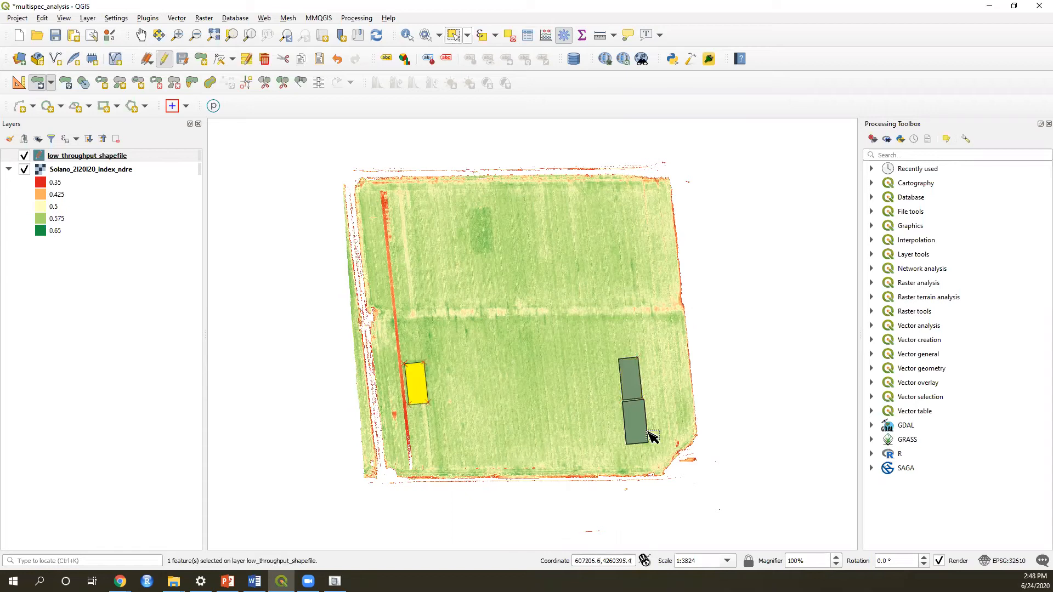
pyautogui.hotkey('ctrl', 'z')
pyautogui.click(39, 84)
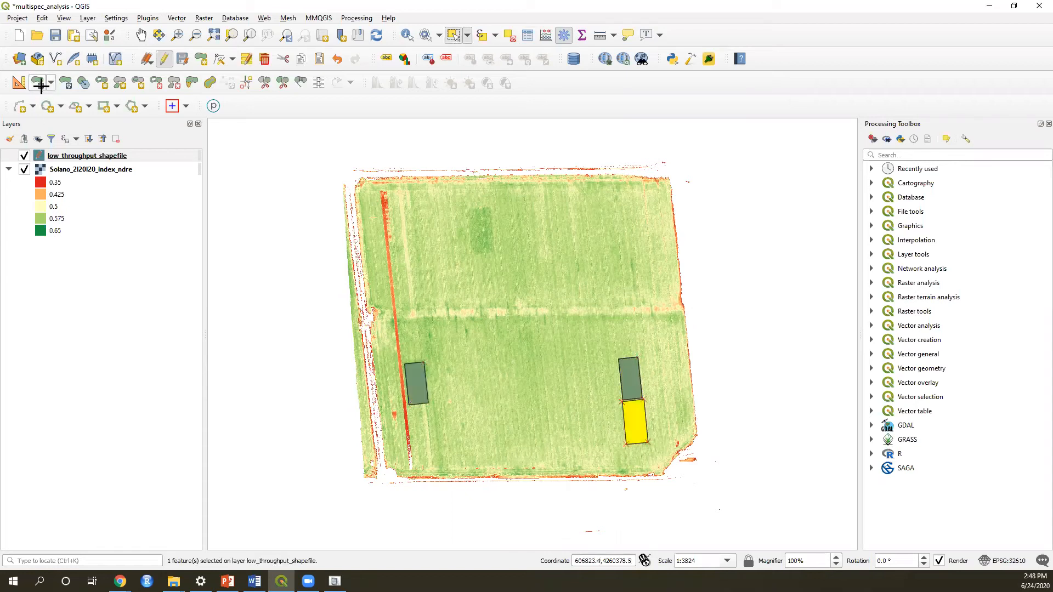
pyautogui.click(428, 437)
pyautogui.click(425, 439)
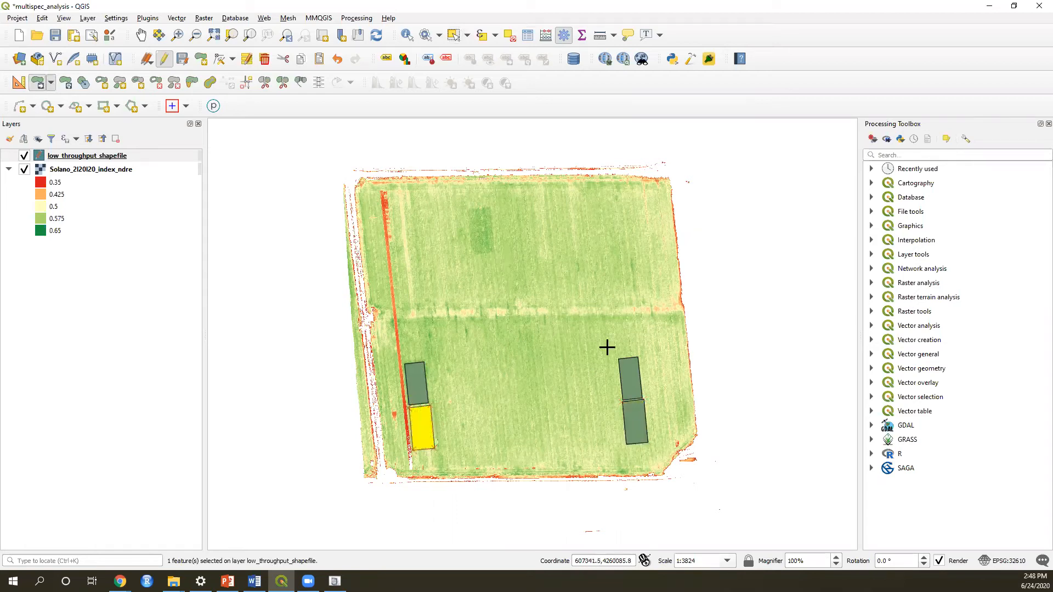
# - Paste another copy of the two southeastern plots and move the pair so its upper plot covers the northern dark green patch
pyautogui.click(455, 36)
pyautogui.moveTo(655, 415); pyautogui.dragTo(547, 372)
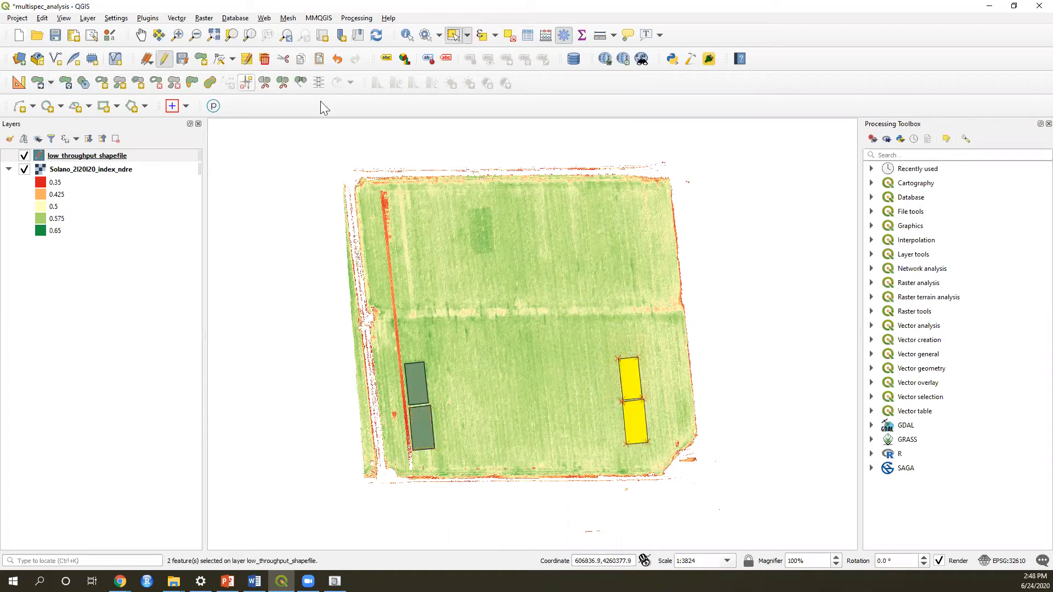
pyautogui.hotkey('ctrl', 'v')
pyautogui.click(39, 87)
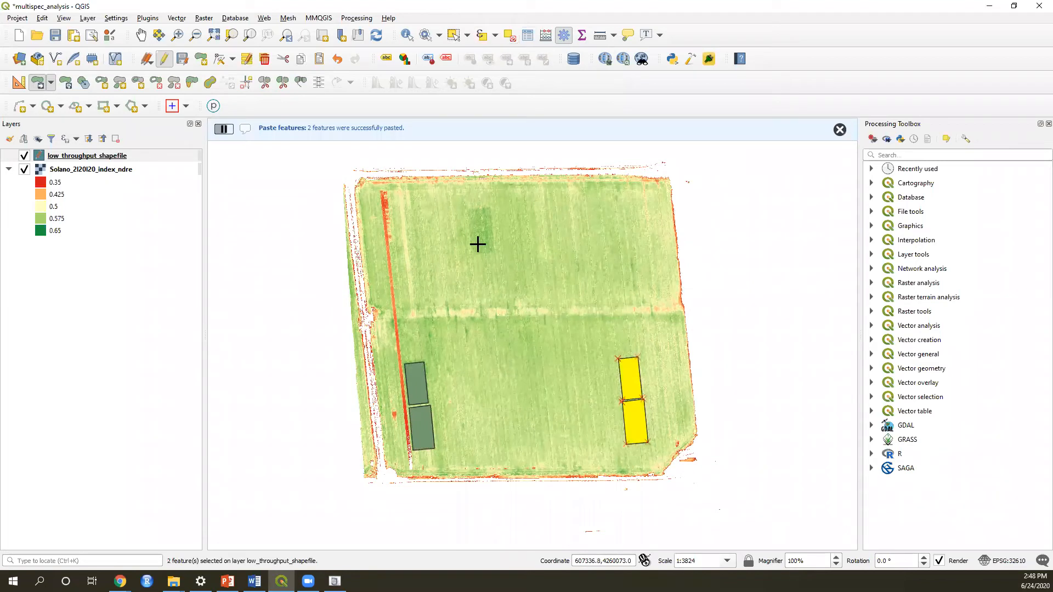
pyautogui.click(493, 256)
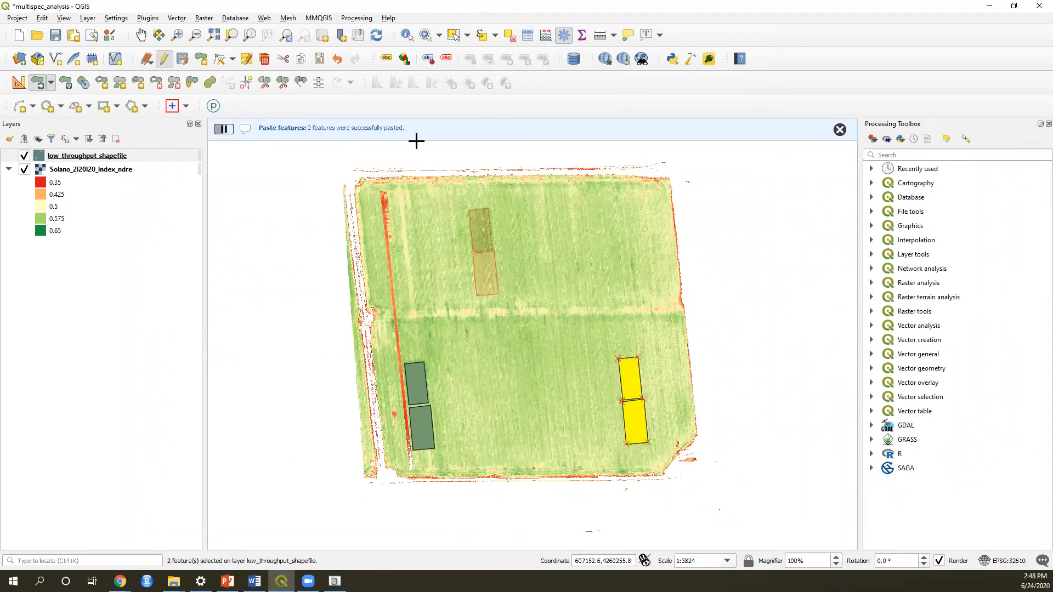
# - Deselect all plots, stop editing low_throughput_shapefile and save the changes to the layer
pyautogui.click(509, 35)
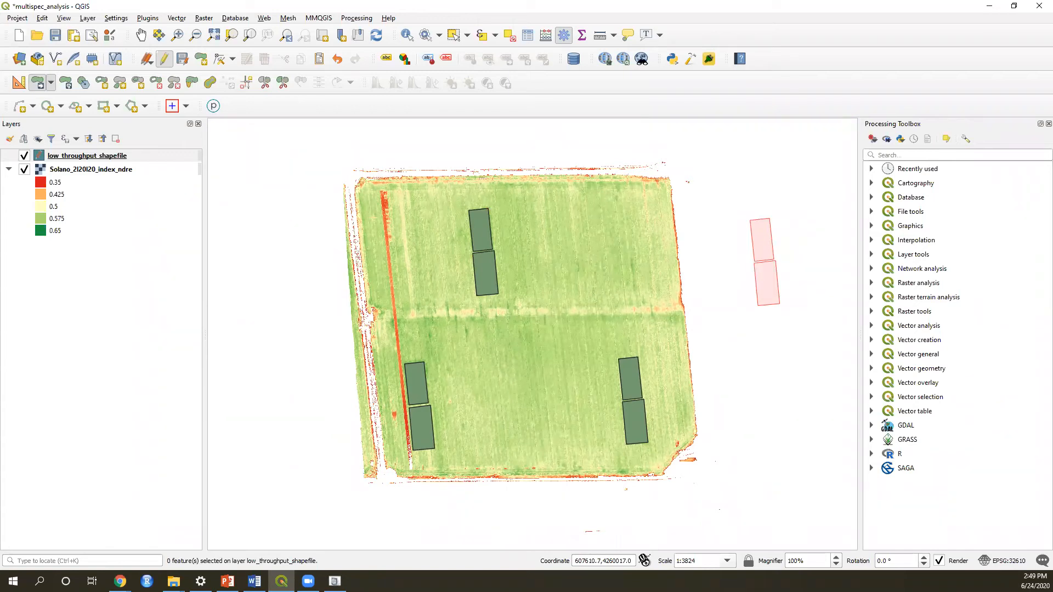
pyautogui.click(570, 424)
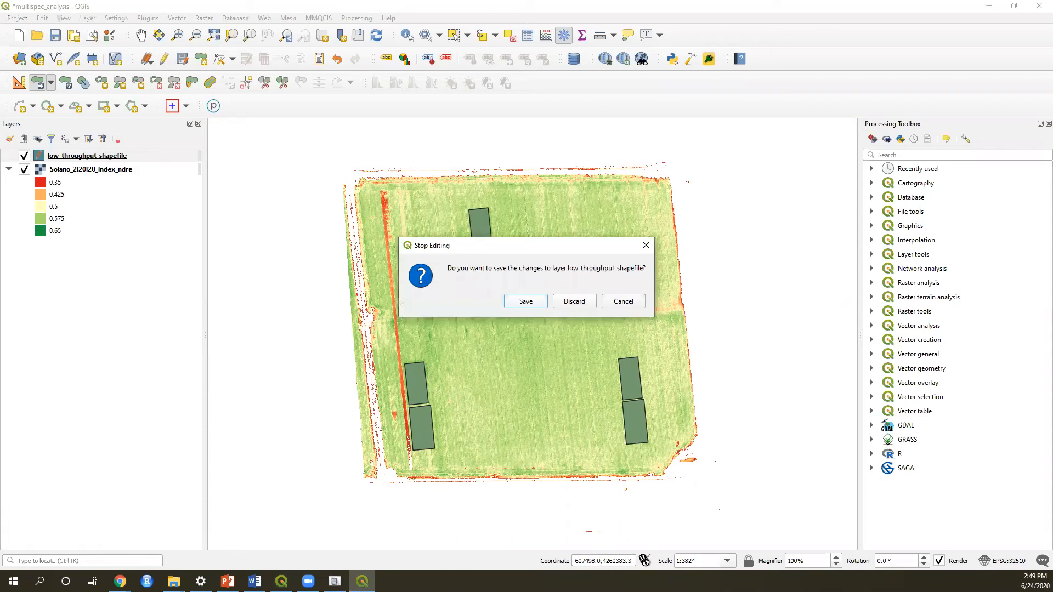
pyautogui.click(526, 302)
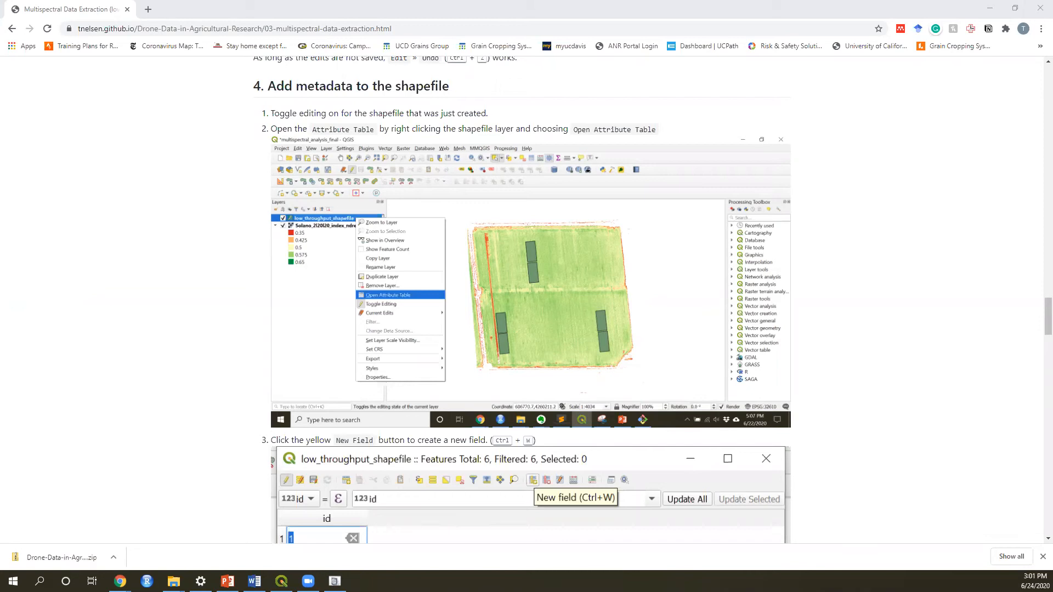
# - Switch back to QGIS, open low_throughput_shapefile's attribute table in an enlarged window and highlight the first record's plot on the map
pyautogui.hotkey('alt', 'Tab')
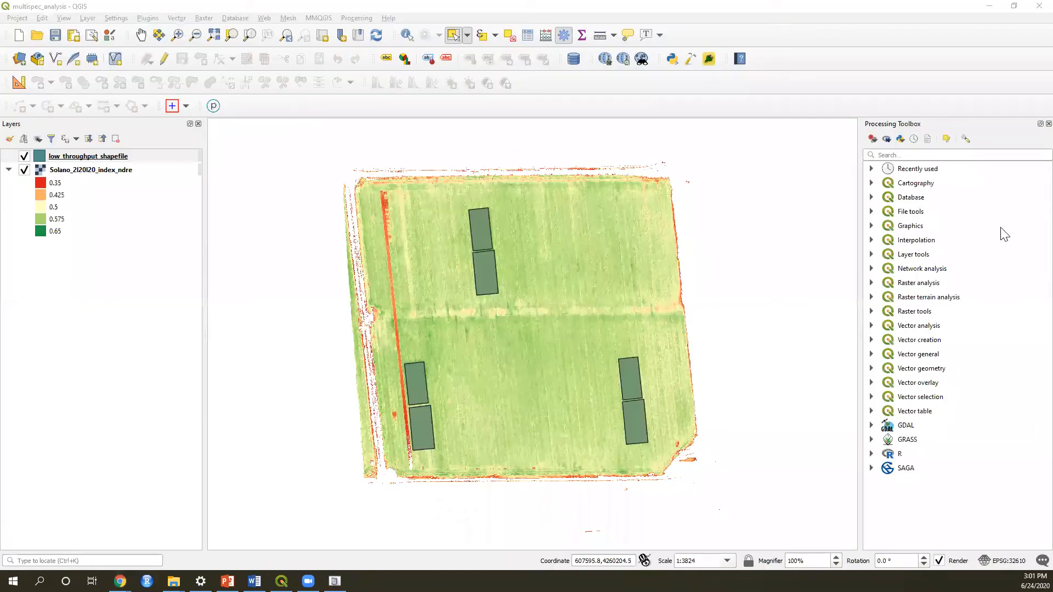
pyautogui.rightClick(113, 163)
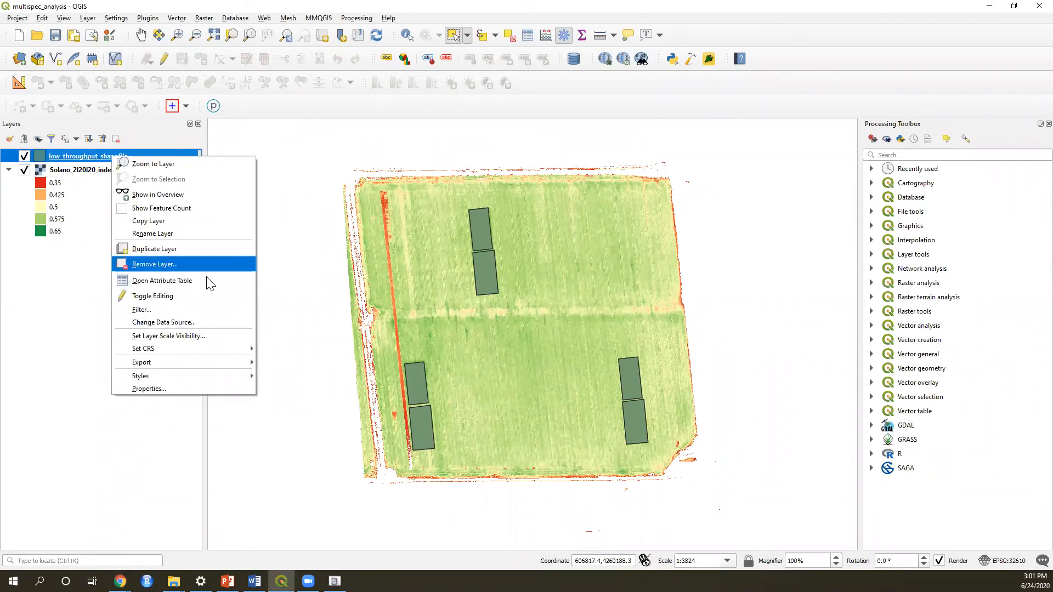
pyautogui.click(207, 278)
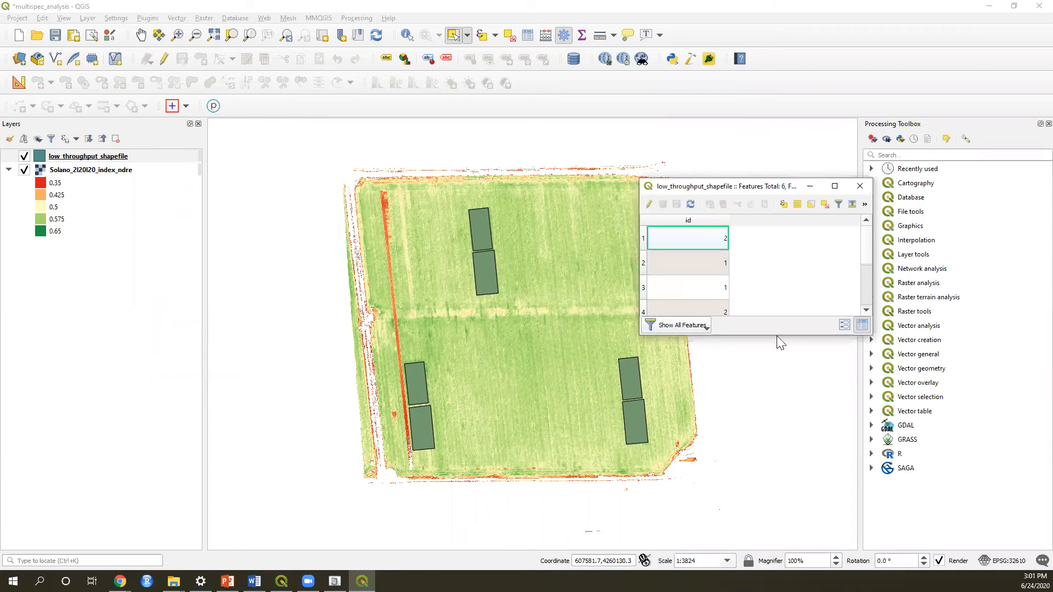
pyautogui.moveTo(777, 335); pyautogui.dragTo(776, 488)
pyautogui.moveTo(724, 186); pyautogui.dragTo(810, 173)
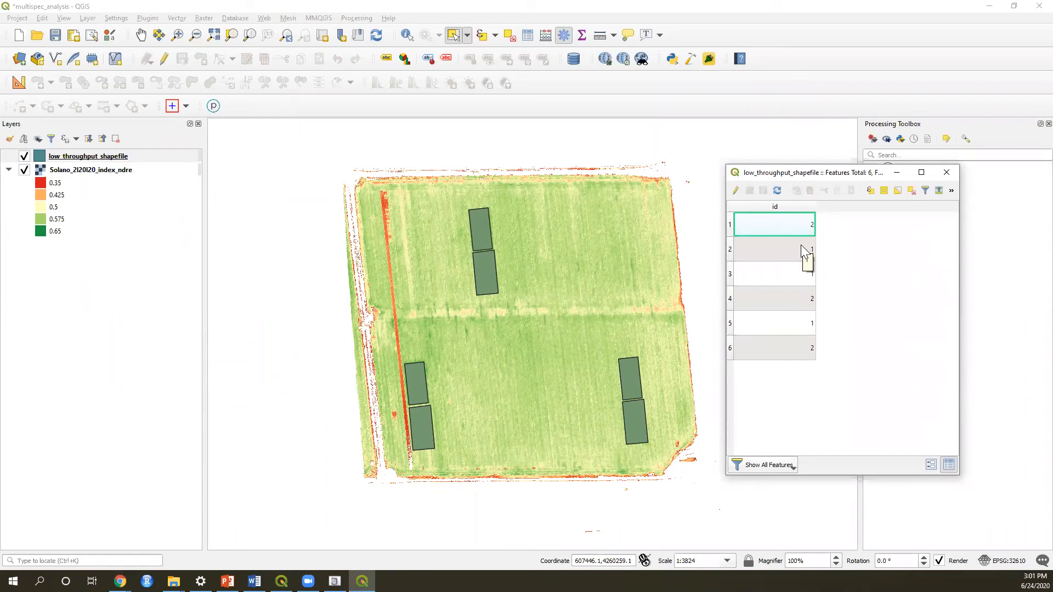
pyautogui.click(729, 224)
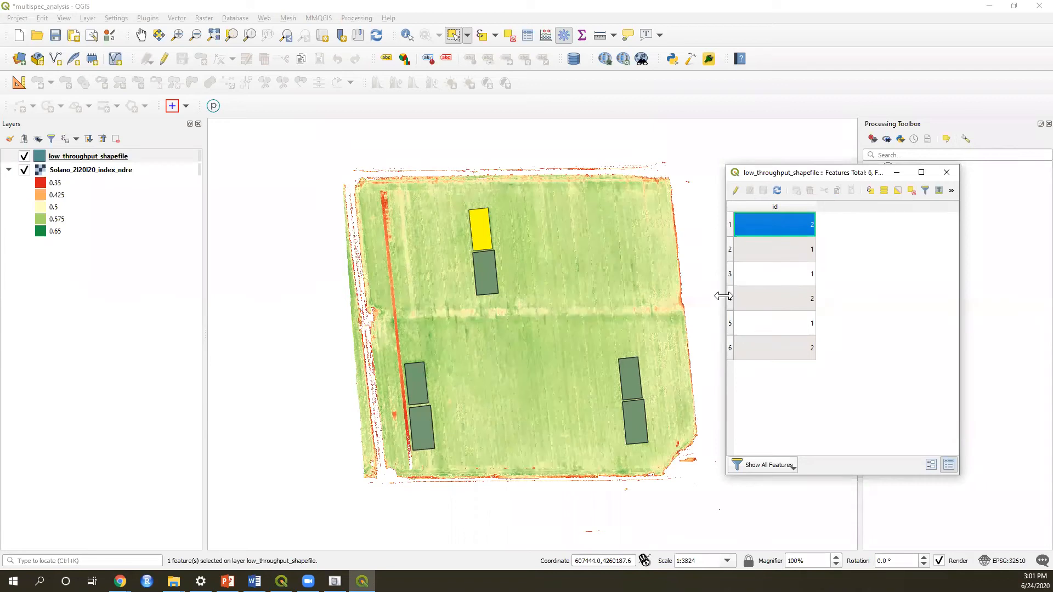
pyautogui.moveTo(723, 296); pyautogui.dragTo(644, 296)
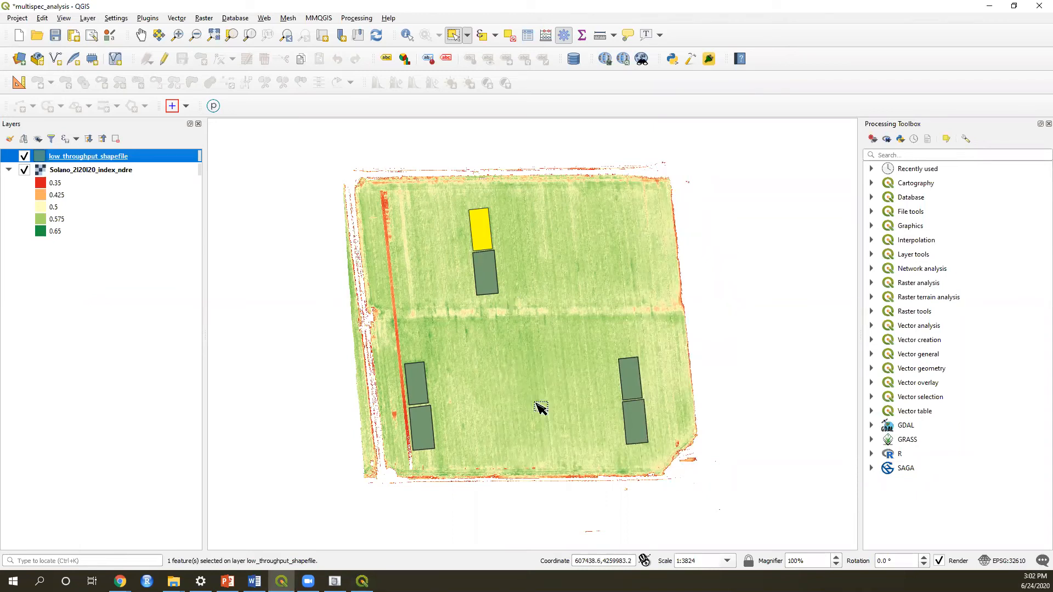
# - Make the fill colour of low_throughput_shapefile fully transparent in its symbology so only the plot outlines are drawn
pyautogui.rightClick(95, 157)
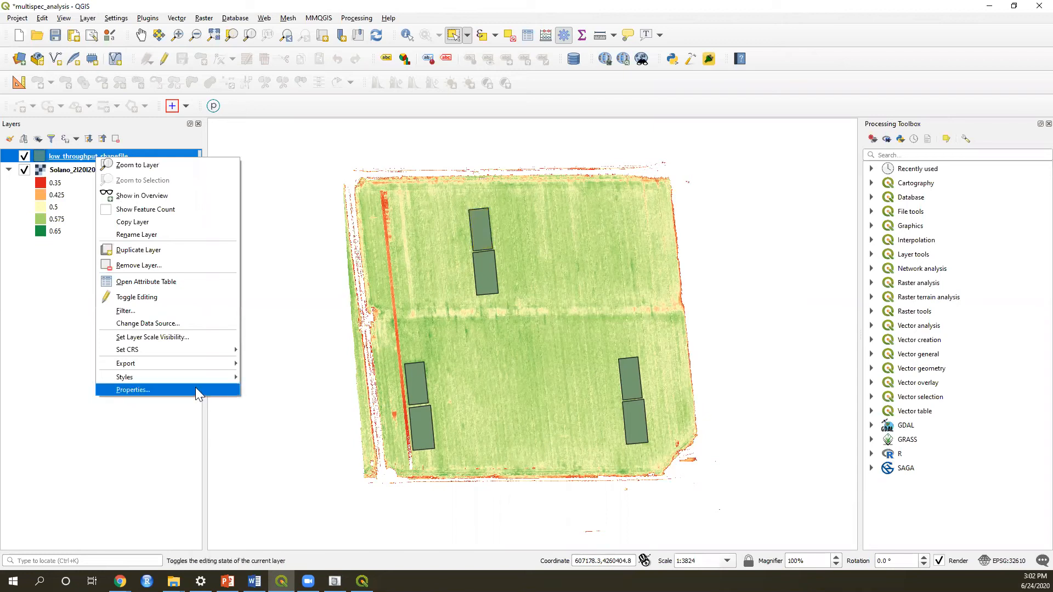
pyautogui.click(196, 389)
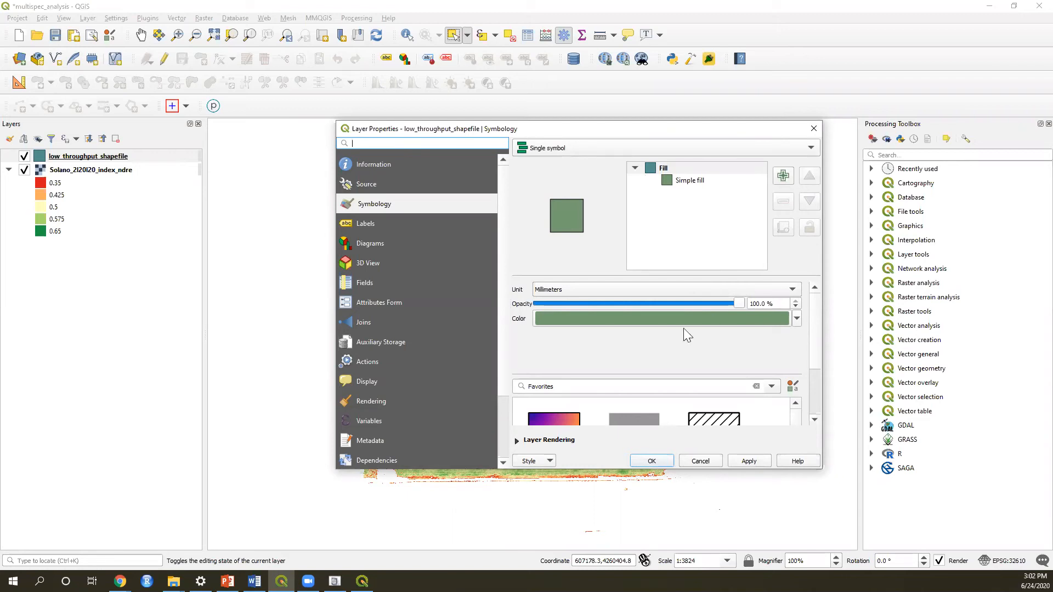
pyautogui.click(796, 319)
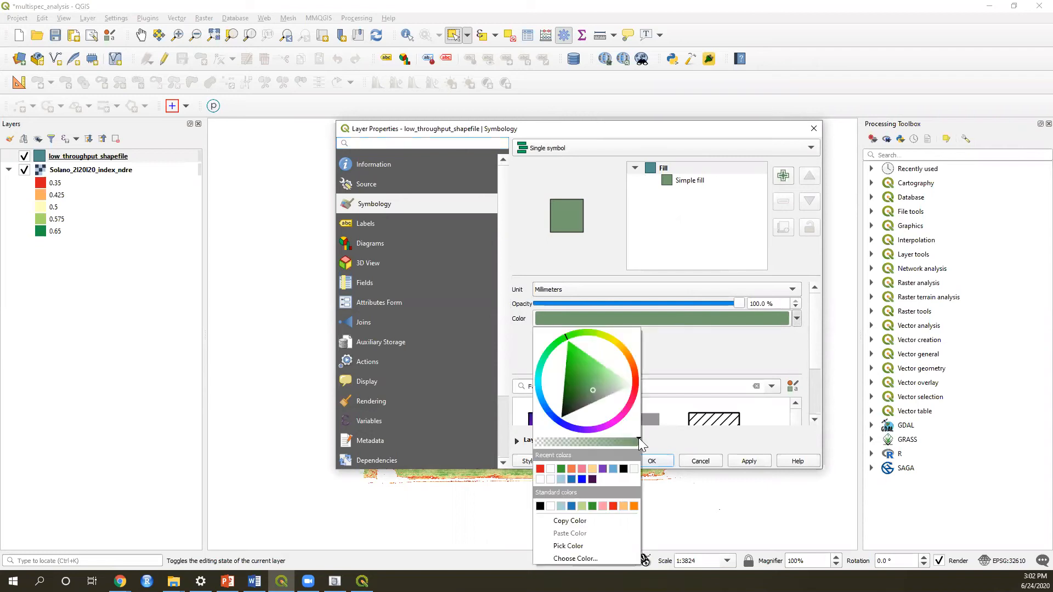
pyautogui.moveTo(572, 446); pyautogui.dragTo(515, 446)
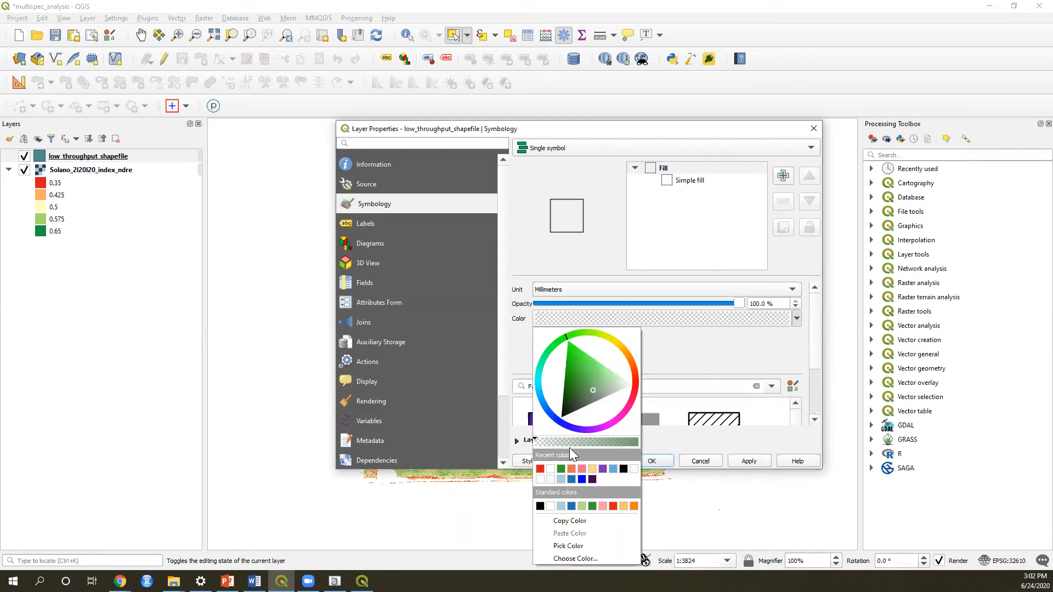
pyautogui.click(650, 463)
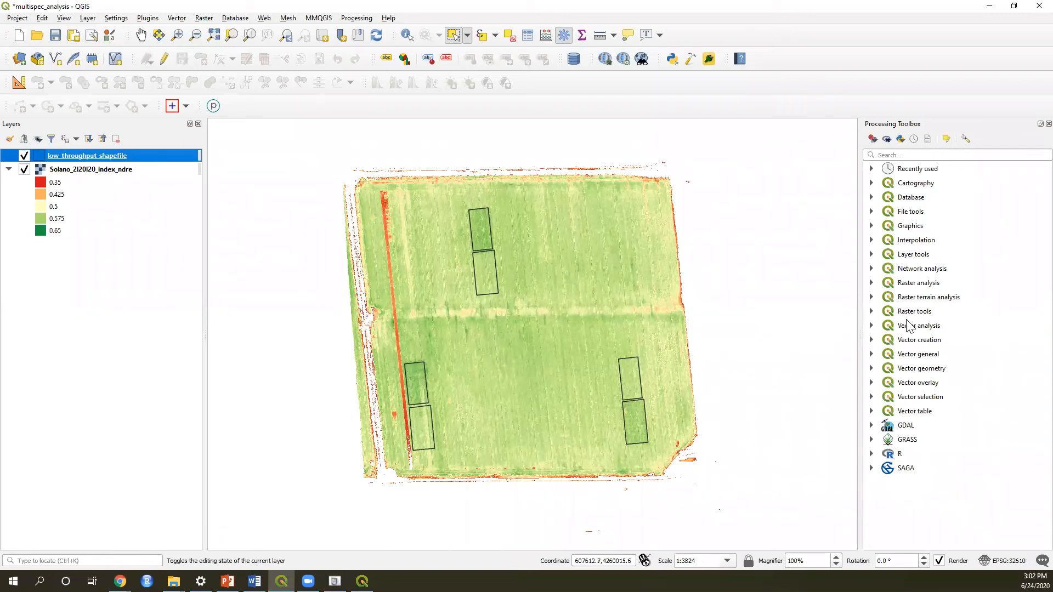
# - Open the attribute table of low_throughput_shapefile, turn on editing and narrow the table window beside the map
pyautogui.press('F6')
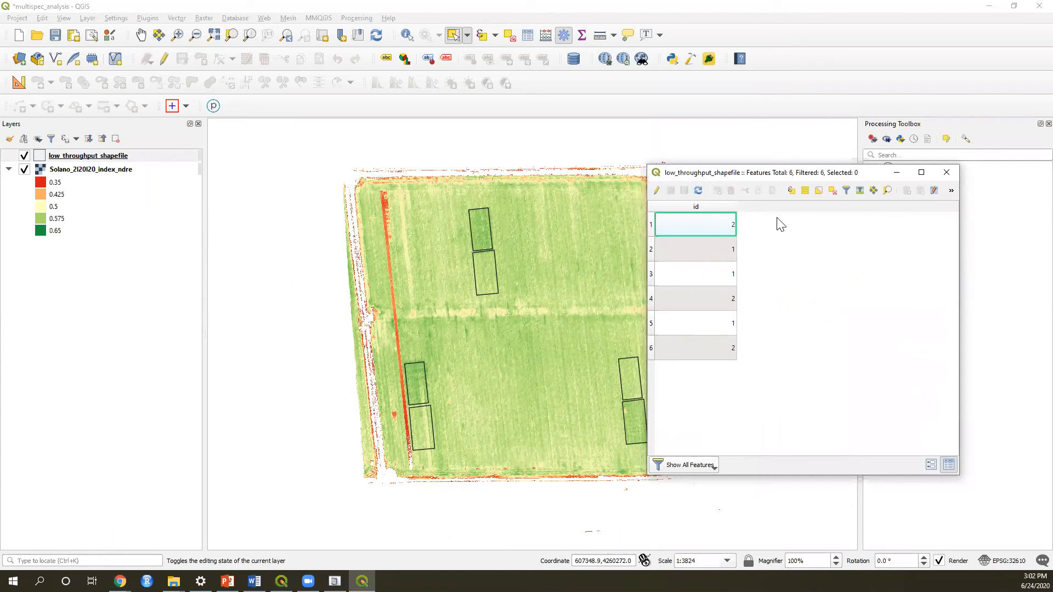
pyautogui.click(655, 191)
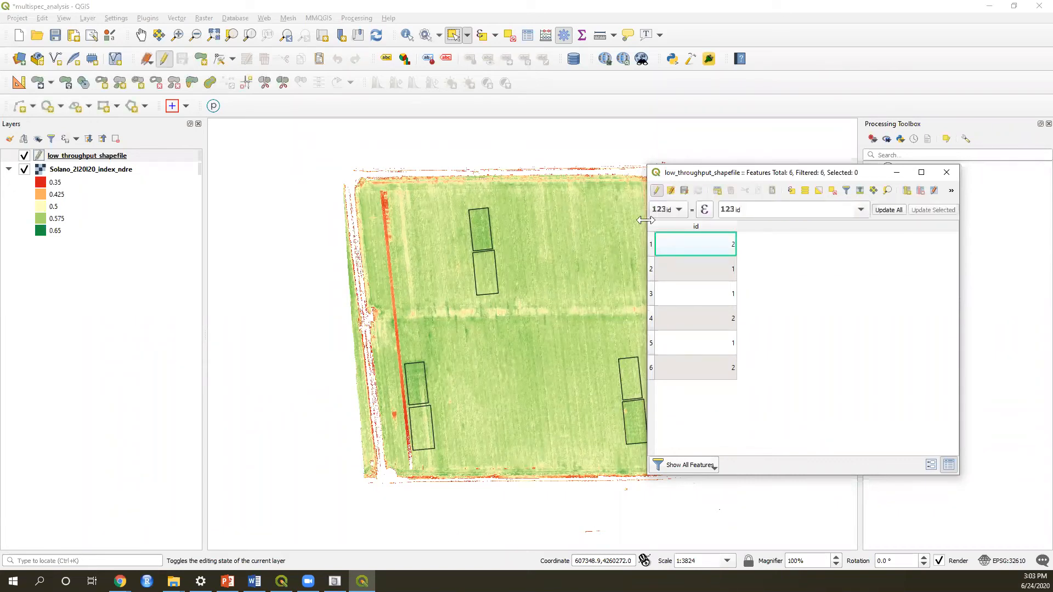
pyautogui.moveTo(645, 220); pyautogui.dragTo(659, 252)
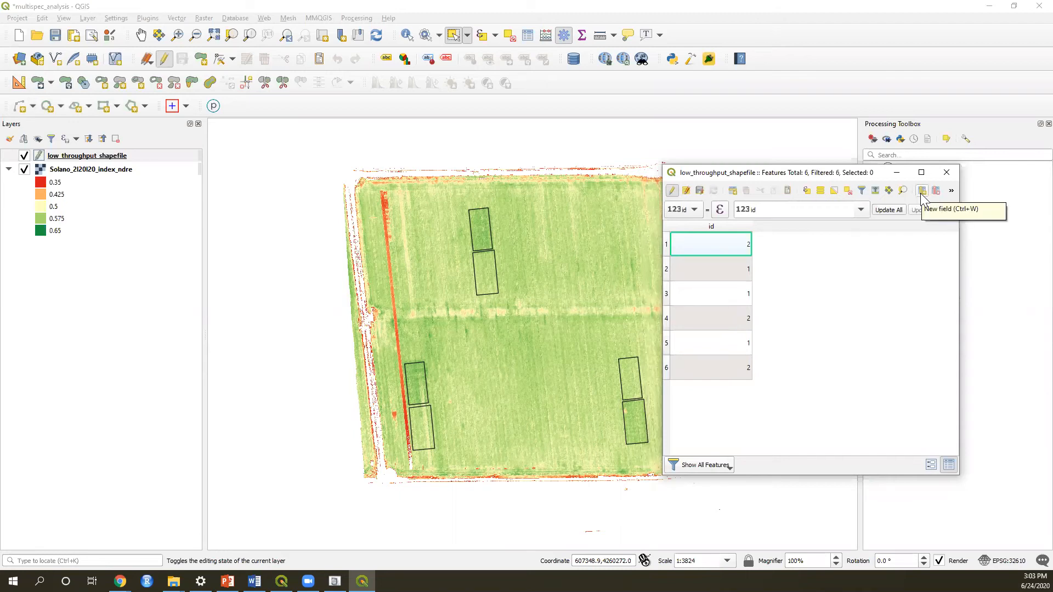
# - Add a new field named treatment with type Text (string) and length 20
pyautogui.click(922, 192)
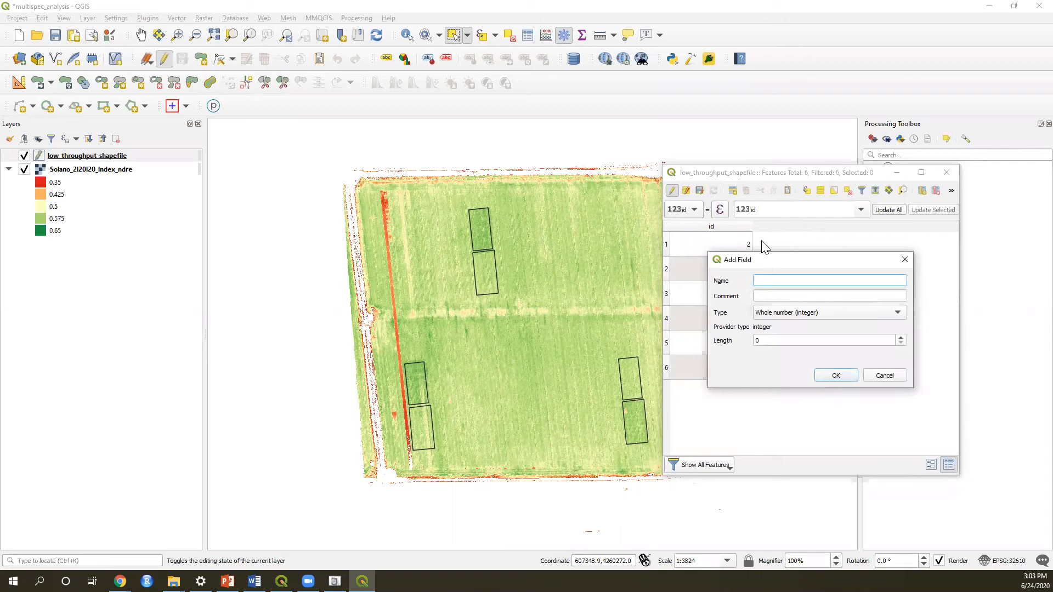
pyautogui.write('treatment')
pyautogui.click(783, 315)
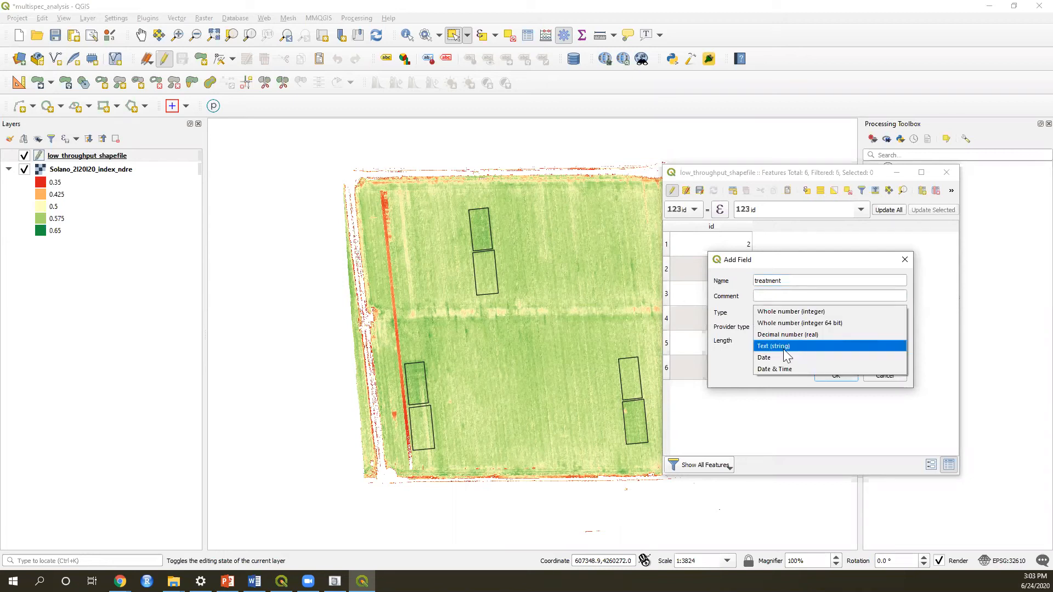
pyautogui.click(784, 350)
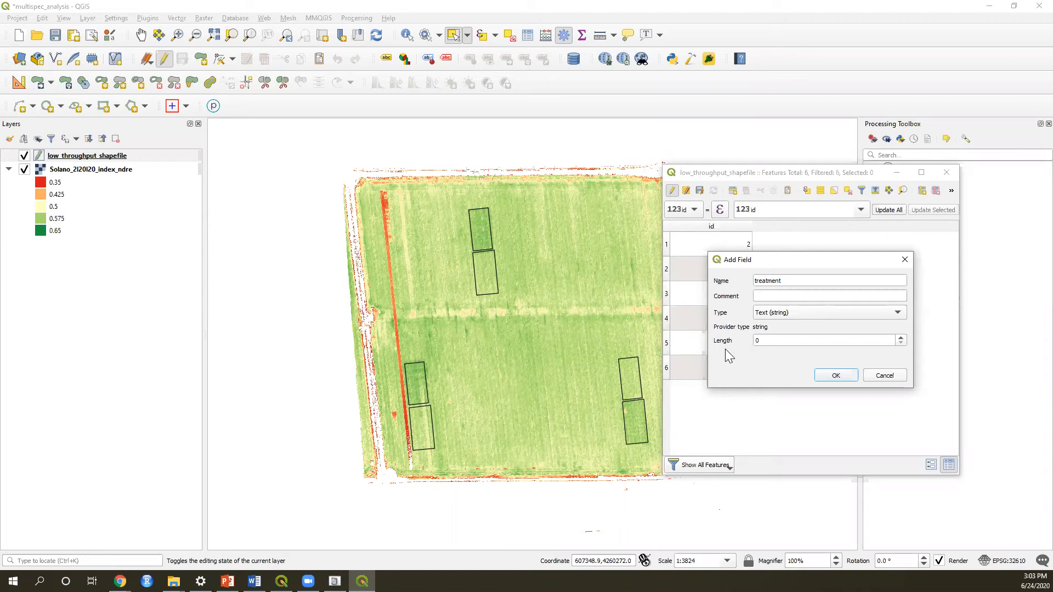
pyautogui.doubleClick(837, 340)
pyautogui.write('20')
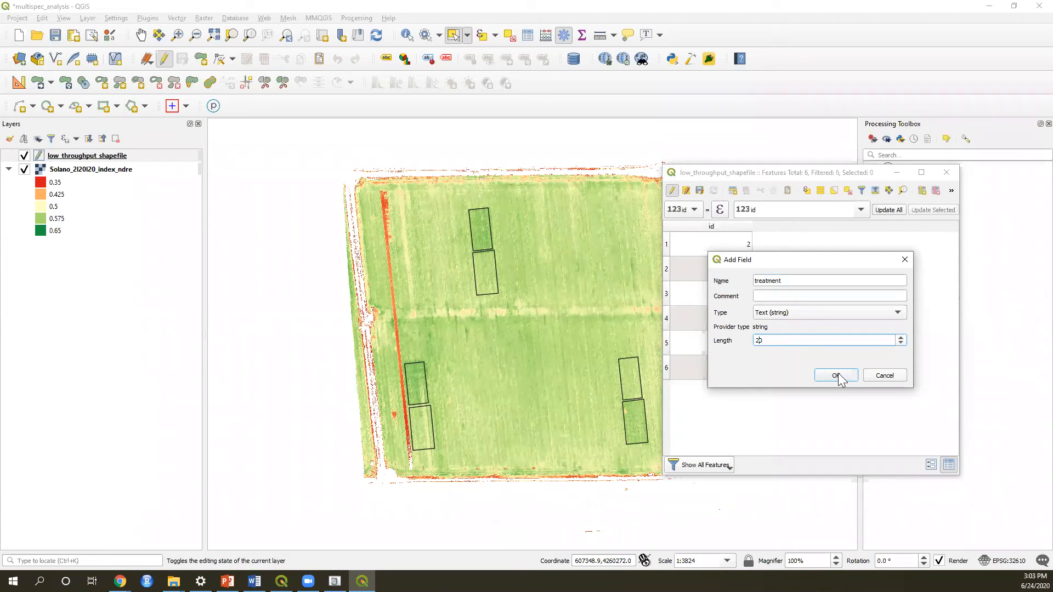
pyautogui.click(836, 376)
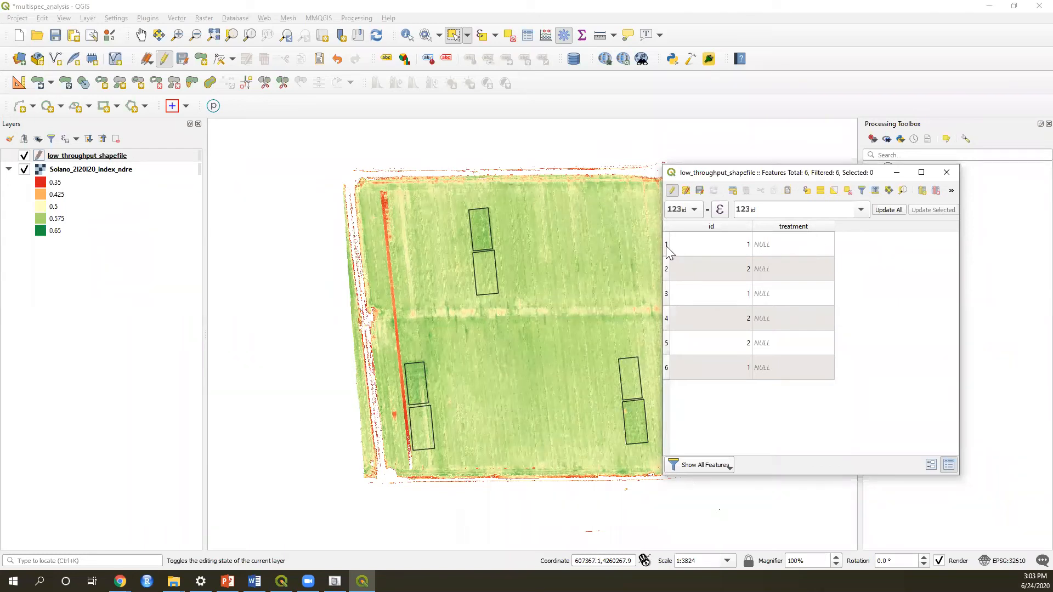
# - Enter Field Rate as the first record's treatment and N Rich Strip as the second record's treatment
pyautogui.click(786, 251)
pyautogui.click(787, 252)
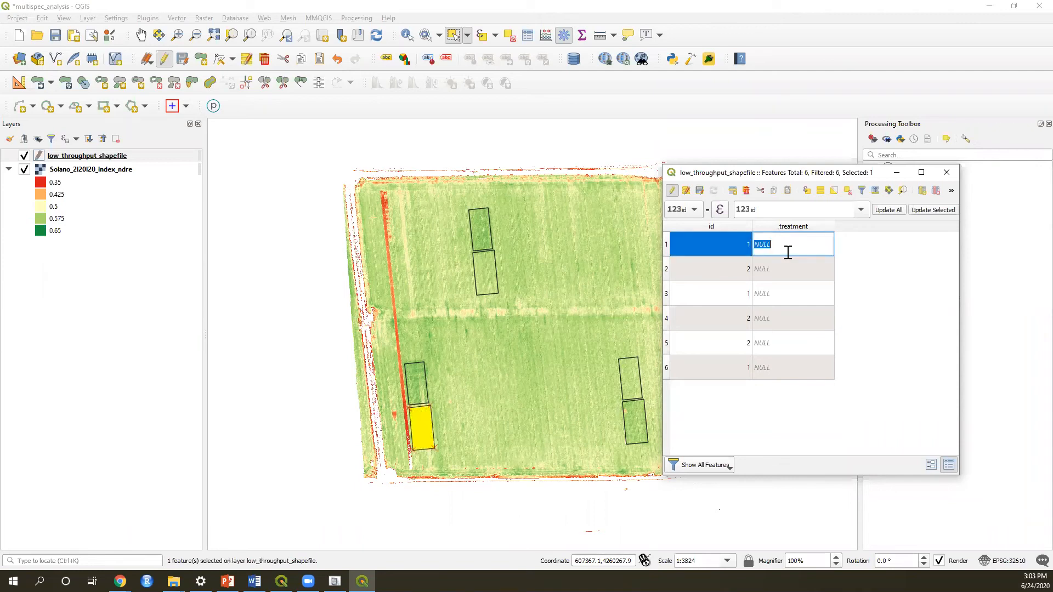
pyautogui.write('Field Rate')
pyautogui.click(715, 273)
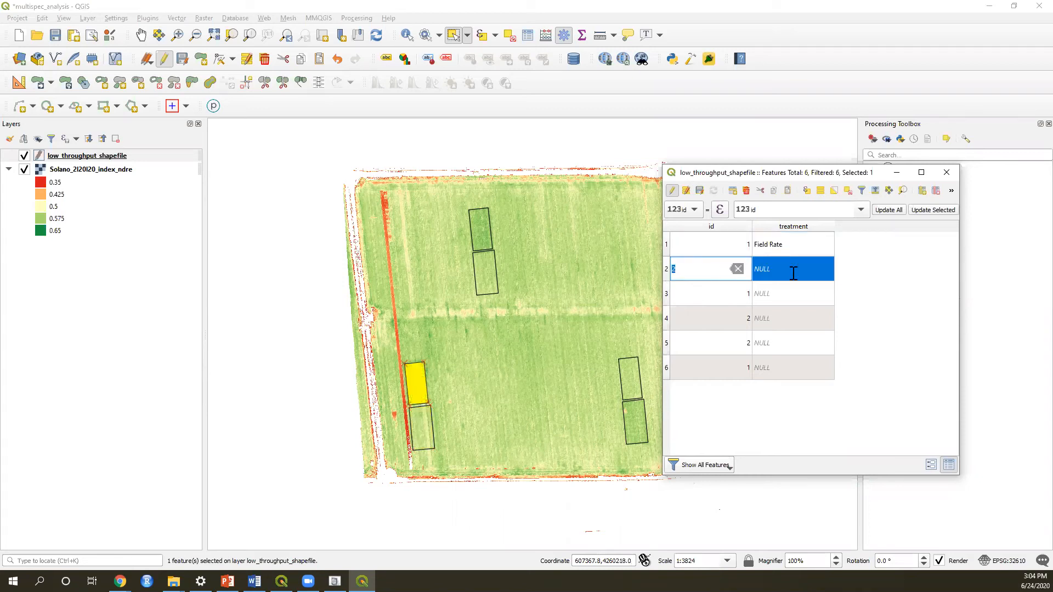
pyautogui.click(794, 272)
pyautogui.write('N Ric')
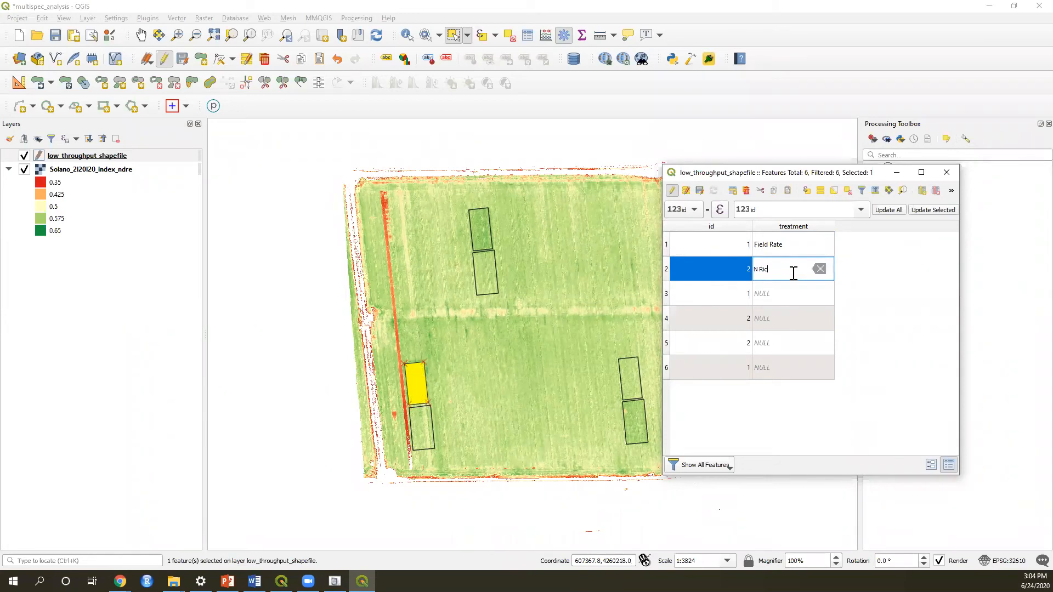
pyautogui.write('h Strip')
# - Enter N Rich Strip as the third record's treatment and Field Rate as the fourth record's treatment
pyautogui.click(806, 289)
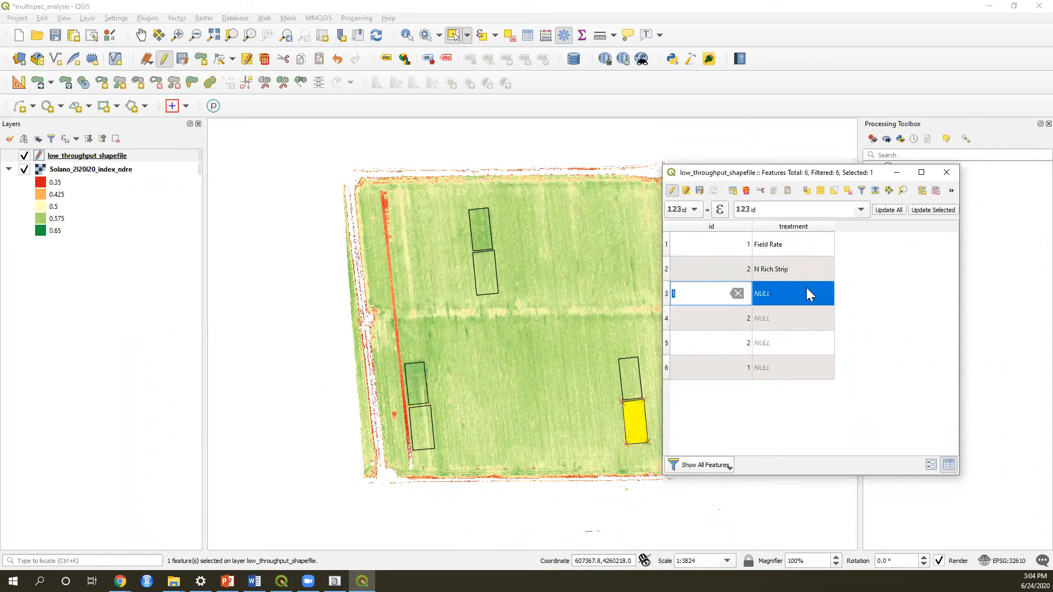
pyautogui.click(807, 289)
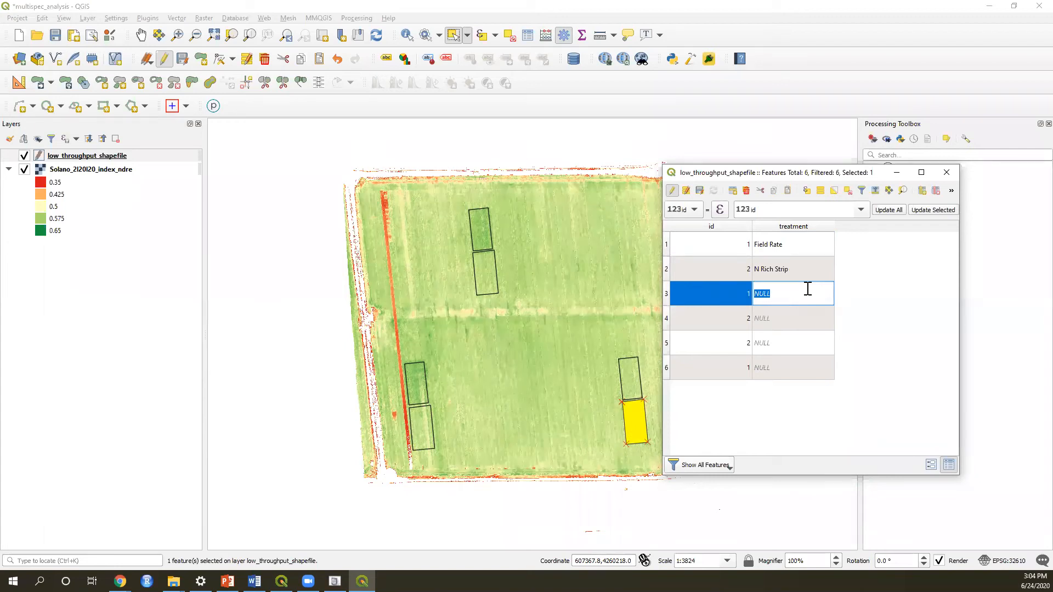
pyautogui.write('N Rich Strip')
pyautogui.press('Tab')
pyautogui.press('Tab')
pyautogui.write('Fie')
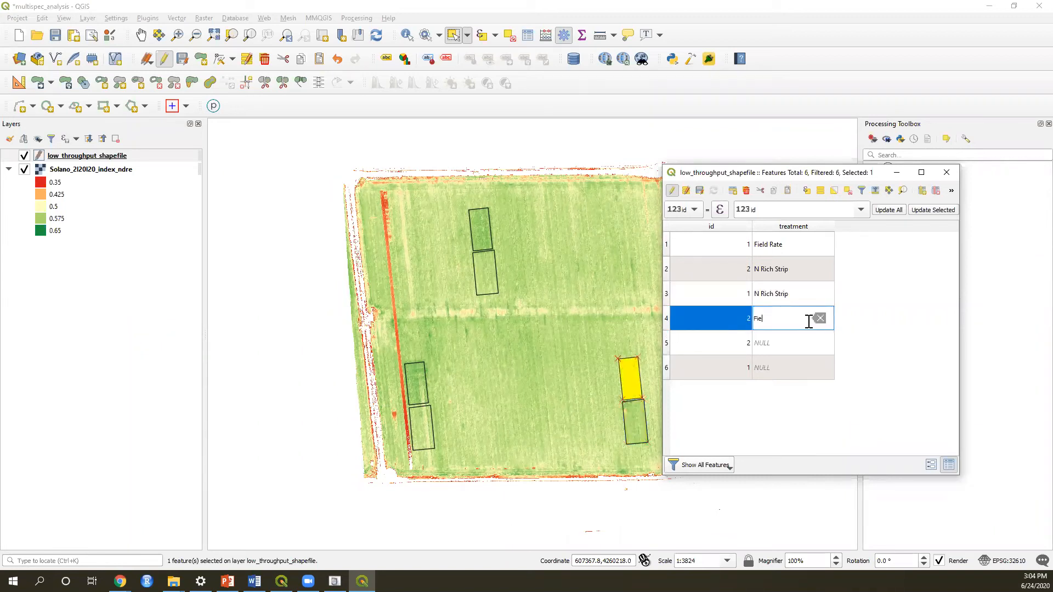
pyautogui.write('ld Rate')
pyautogui.press('Tab')
pyautogui.press('Tab')
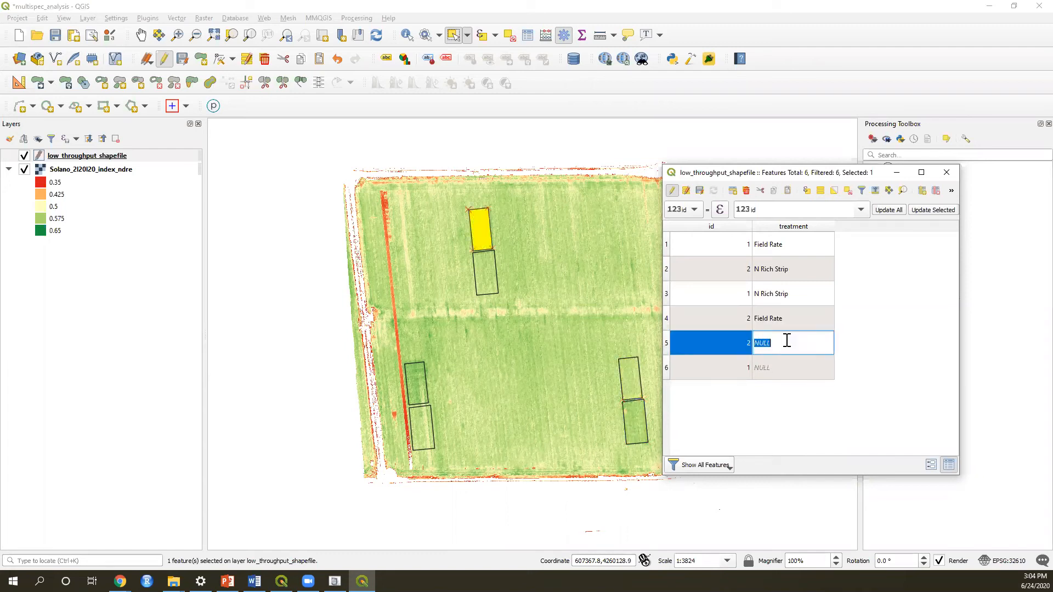
# - Enter N Rich Strip as the fifth record's treatment and Field Rate as the sixth's, and clear the feature selection
pyautogui.write('N Rich Strip')
pyautogui.press('Tab')
pyautogui.press('Tab')
pyautogui.write('Field Rate')
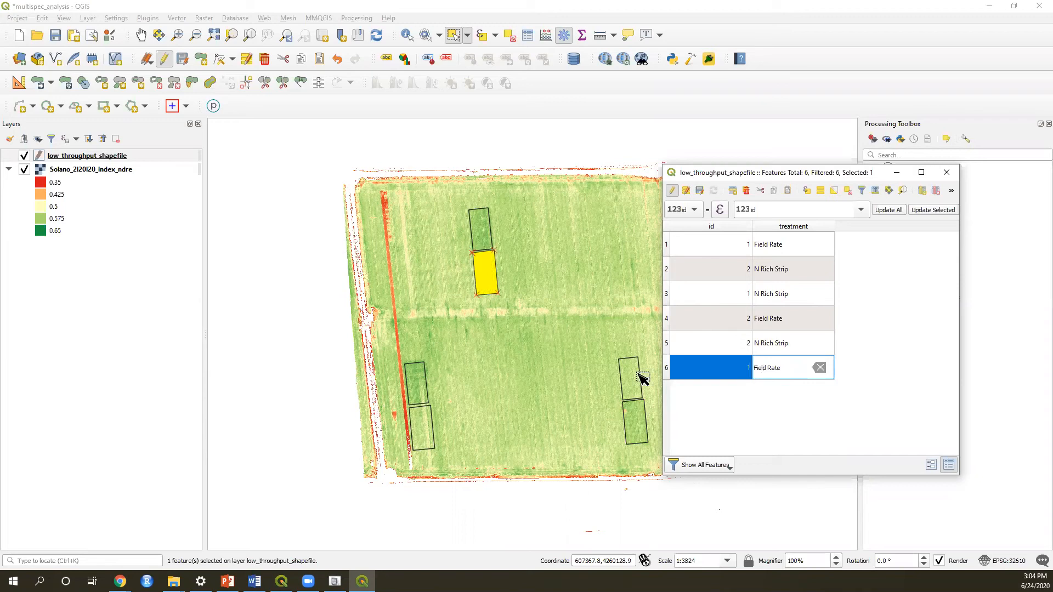
pyautogui.press('Return')
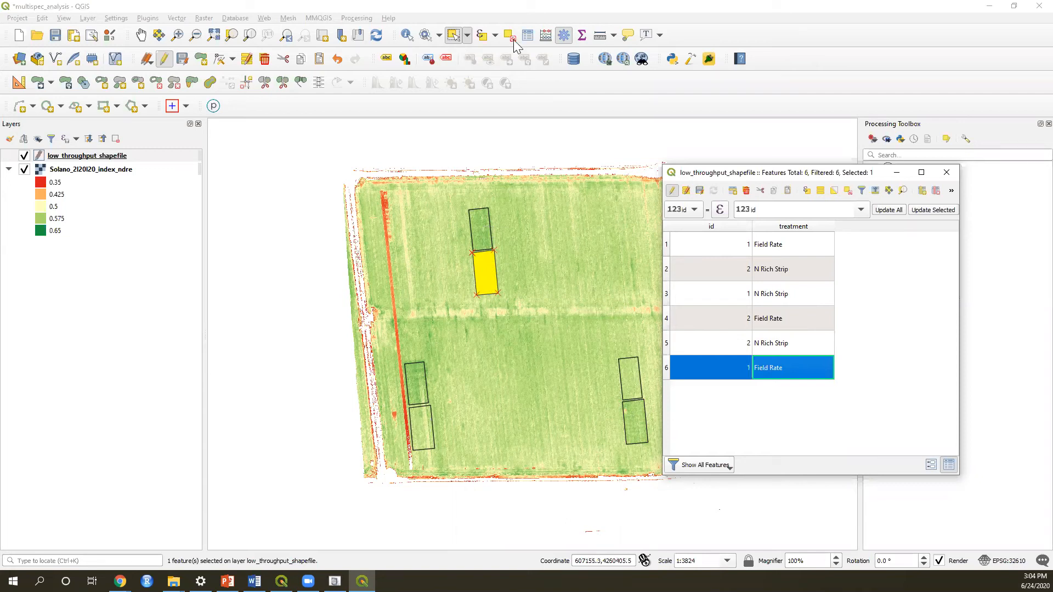
pyautogui.click(557, 294)
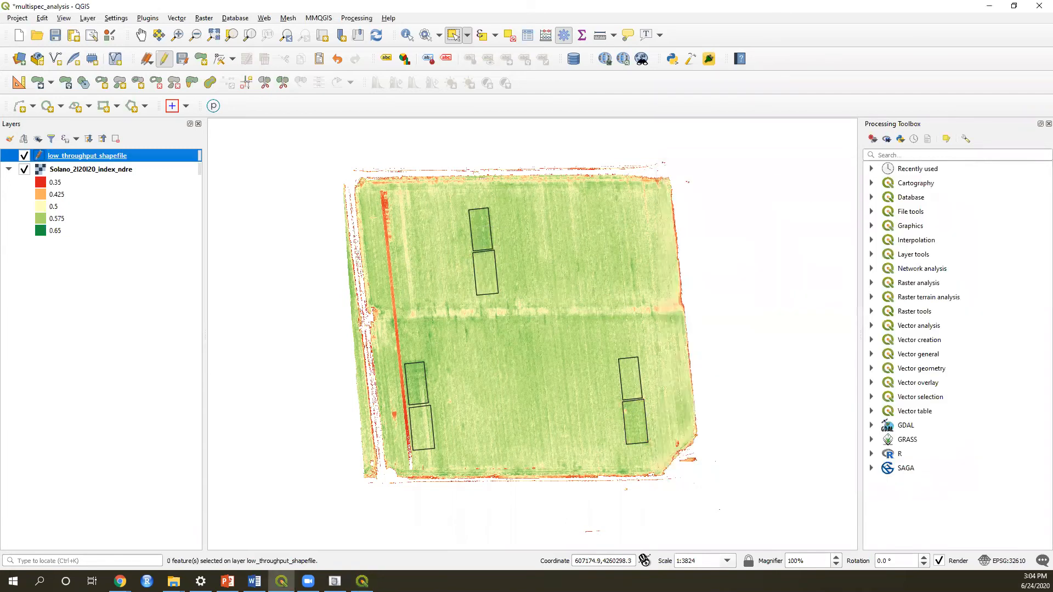
# - Add a new field named rep with type Whole number (integer) and length 1 to the attribute table
pyautogui.hotkey('alt', 'Tab')
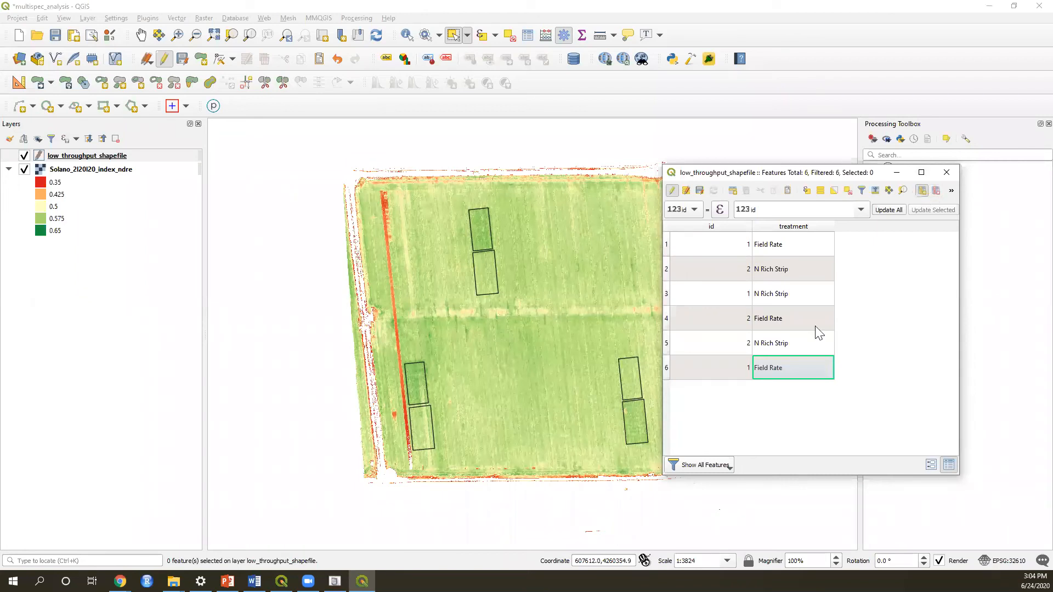
pyautogui.hotkey('ctrl', 'w')
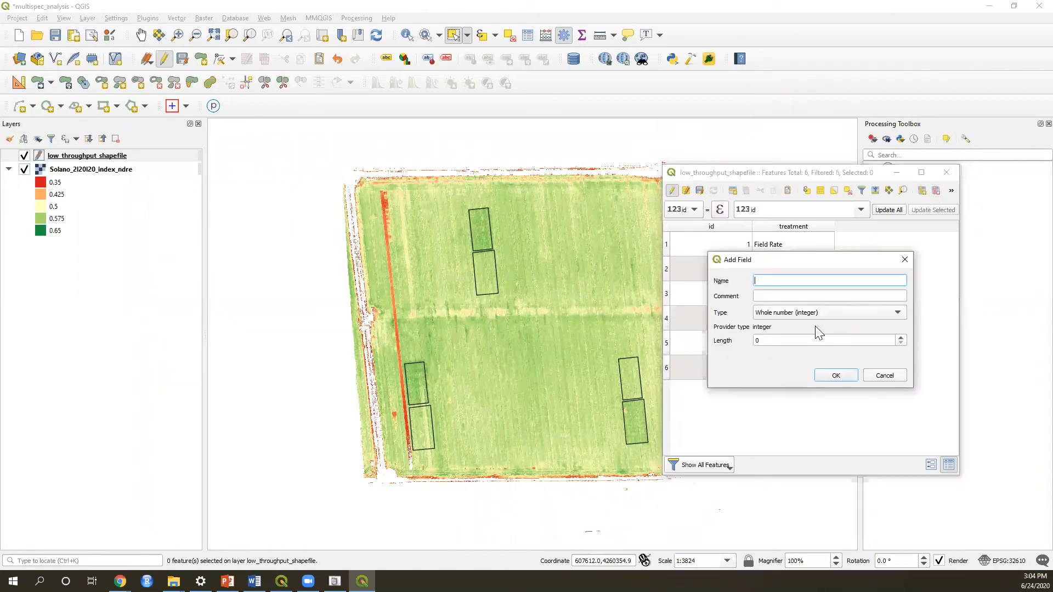
pyautogui.write('rep')
pyautogui.click(899, 338)
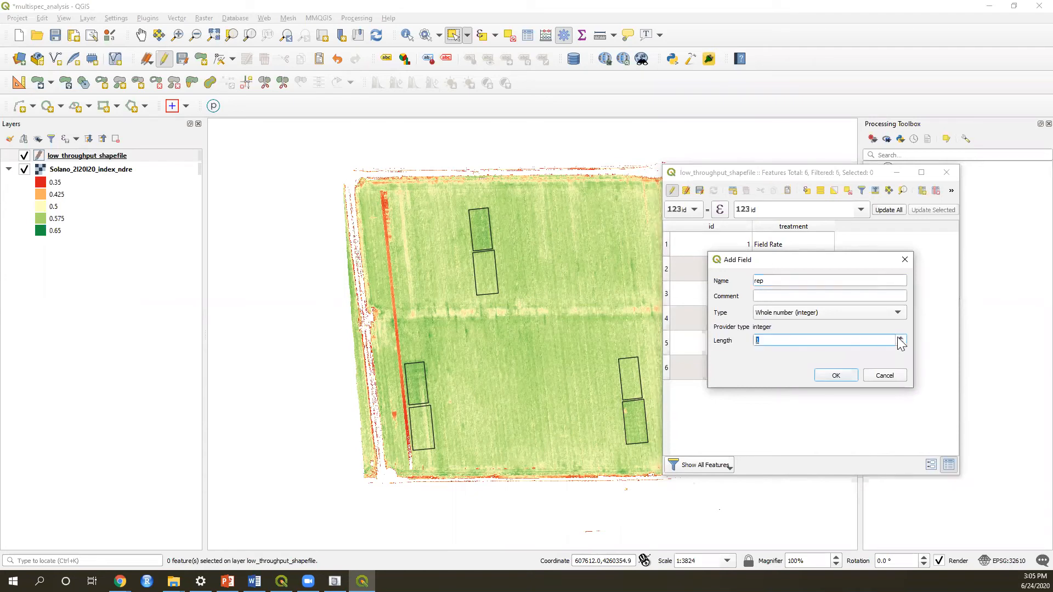
pyautogui.click(840, 377)
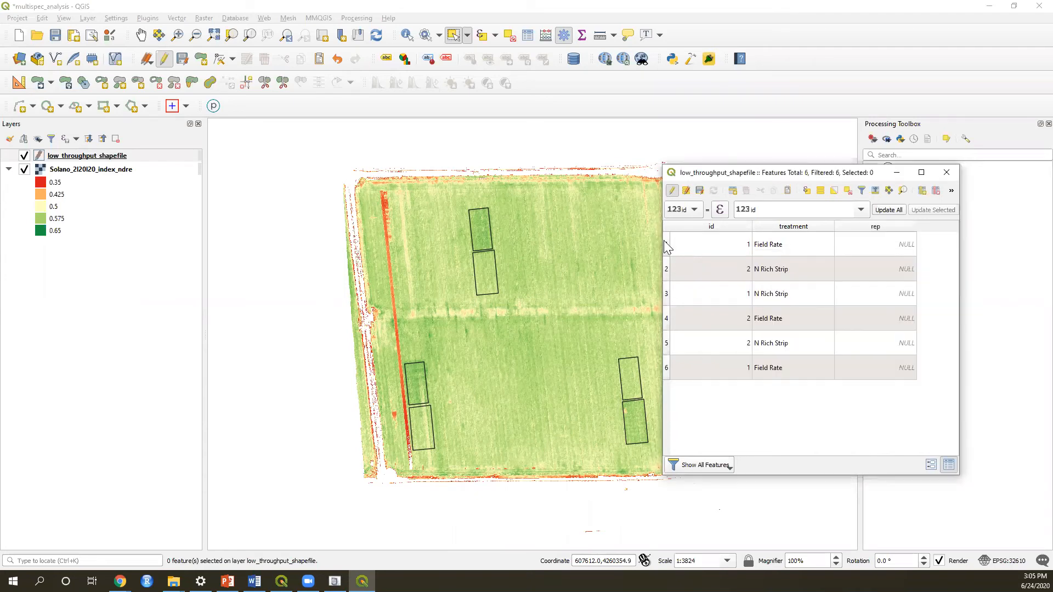
# - Fill in the rep field with 2 for the first two records, 1 for the third and fourth, and 3 for the last two
pyautogui.doubleClick(677, 269)
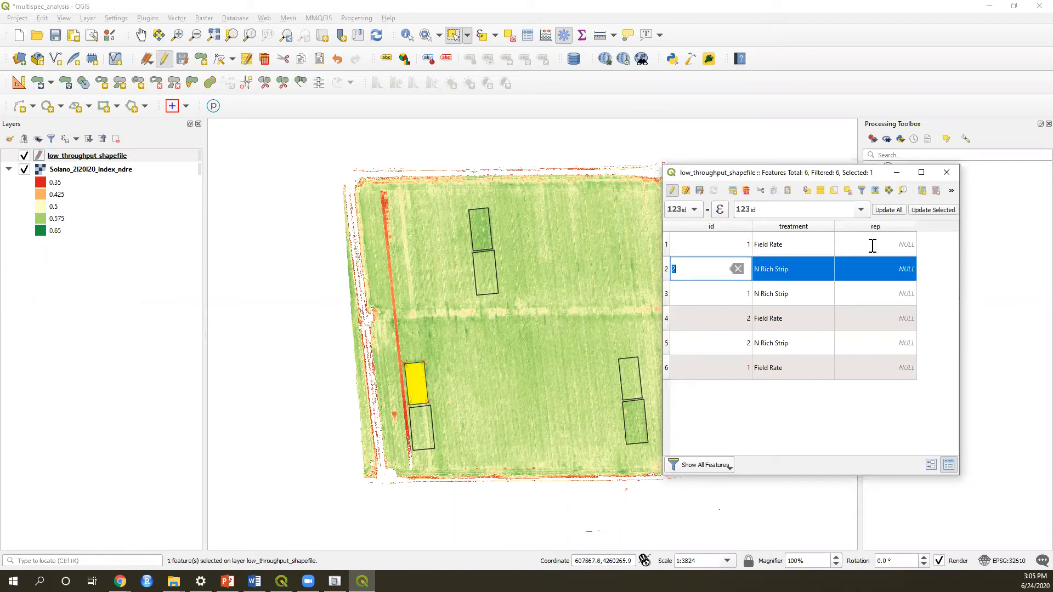
pyautogui.doubleClick(897, 276)
pyautogui.write('2')
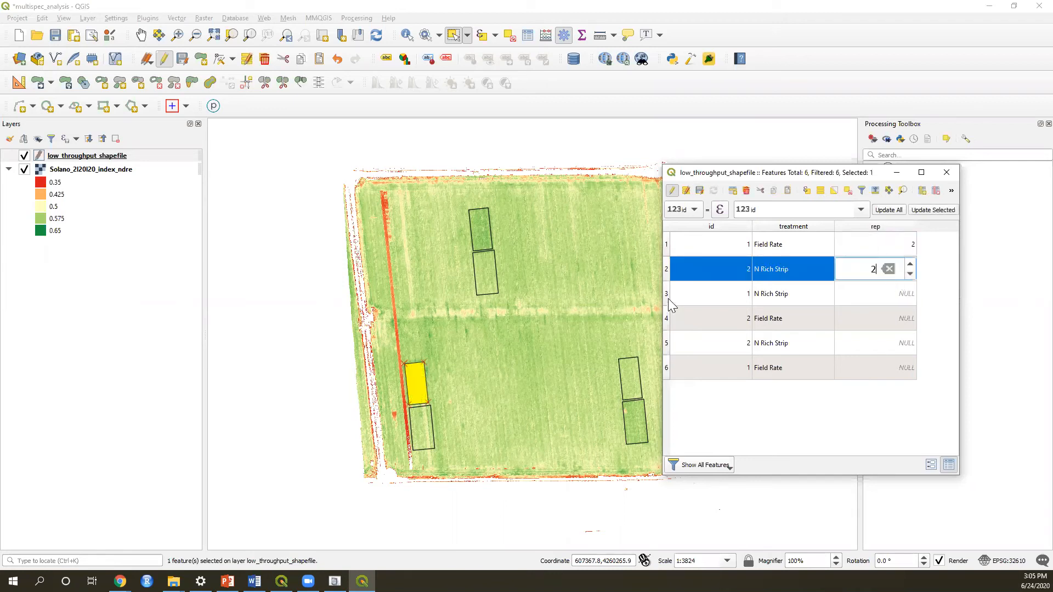
pyautogui.click(881, 298)
pyautogui.click(880, 298)
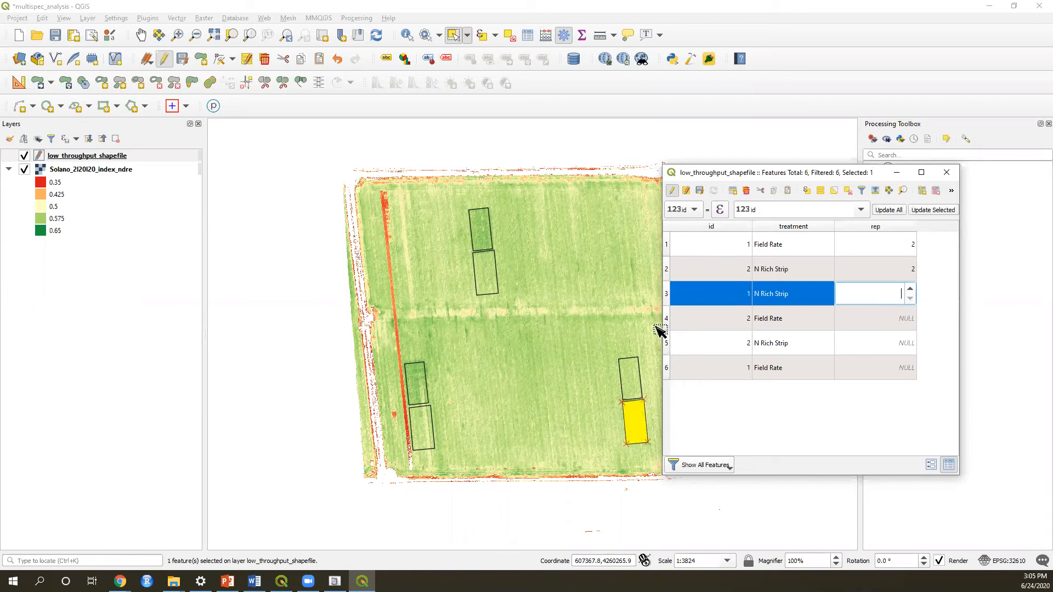
pyautogui.write('1')
pyautogui.click(667, 318)
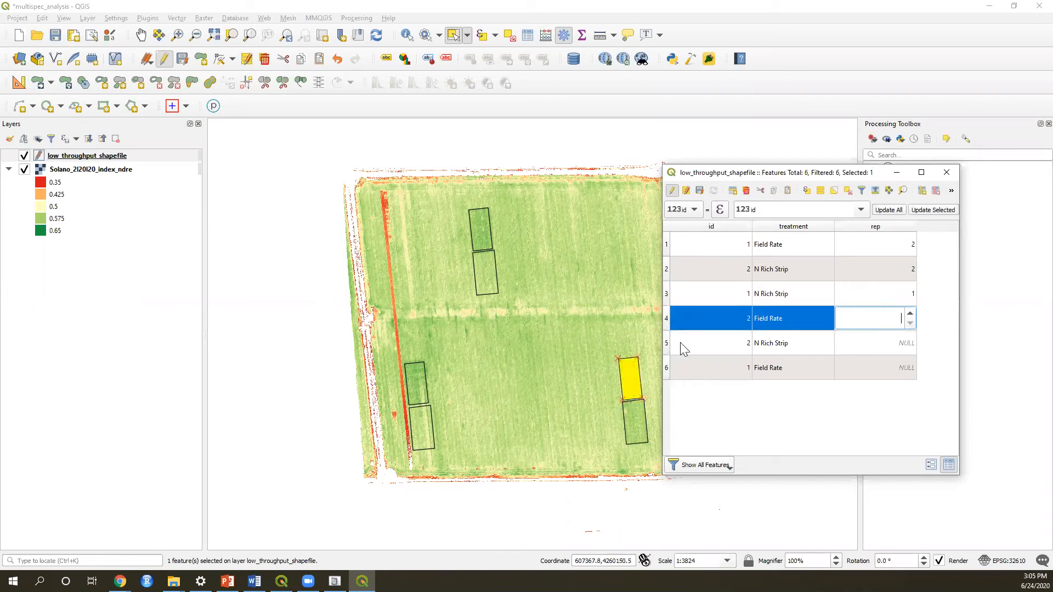
pyautogui.write('1')
pyautogui.press('Tab')
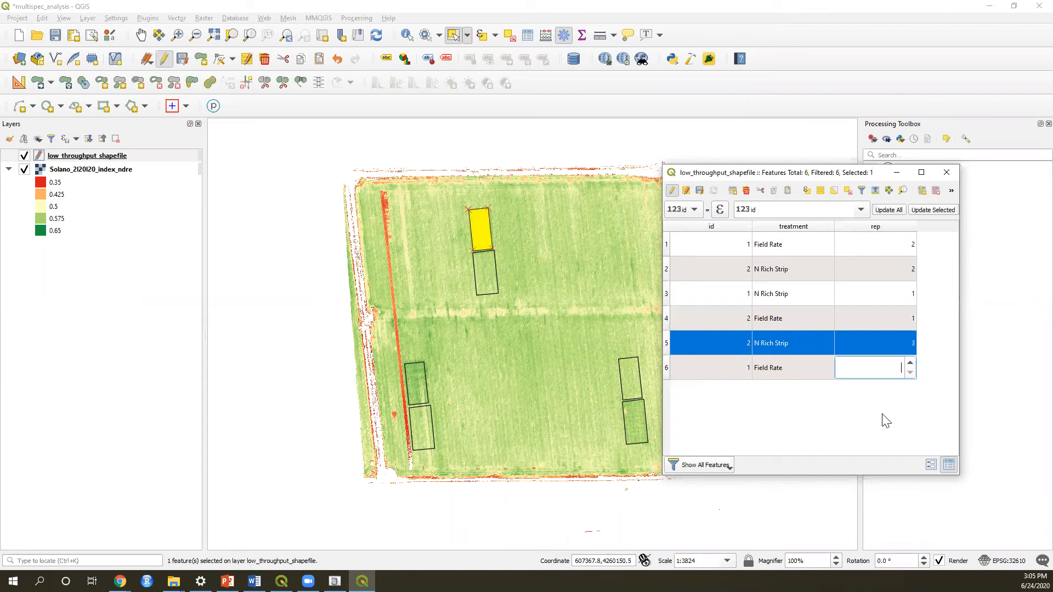
pyautogui.click(882, 414)
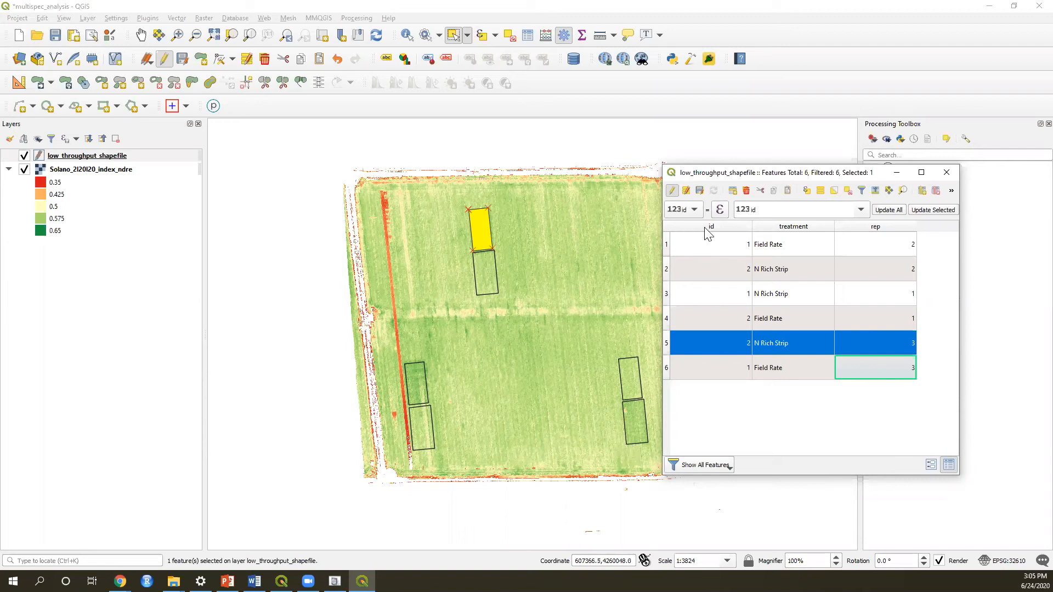
# - Delete the id field from low_throughput_shapefile
pyautogui.click(936, 192)
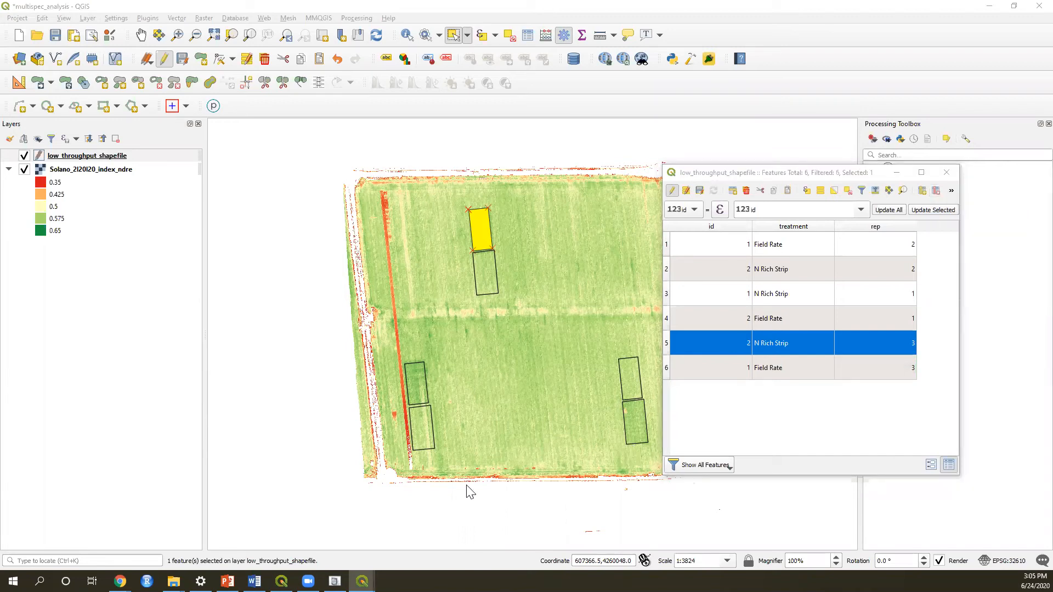
pyautogui.click(500, 222)
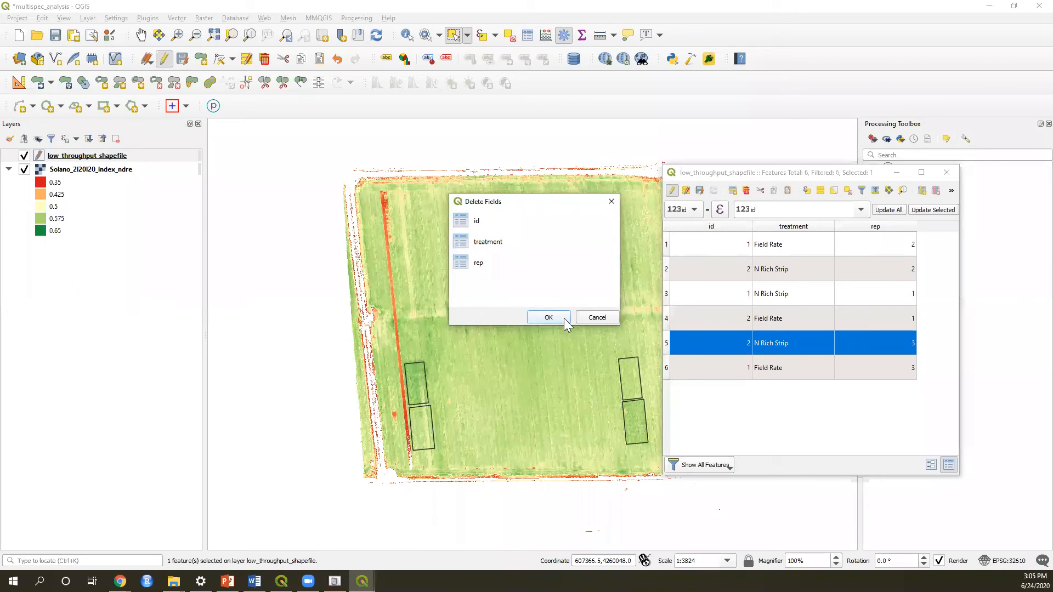
pyautogui.click(549, 318)
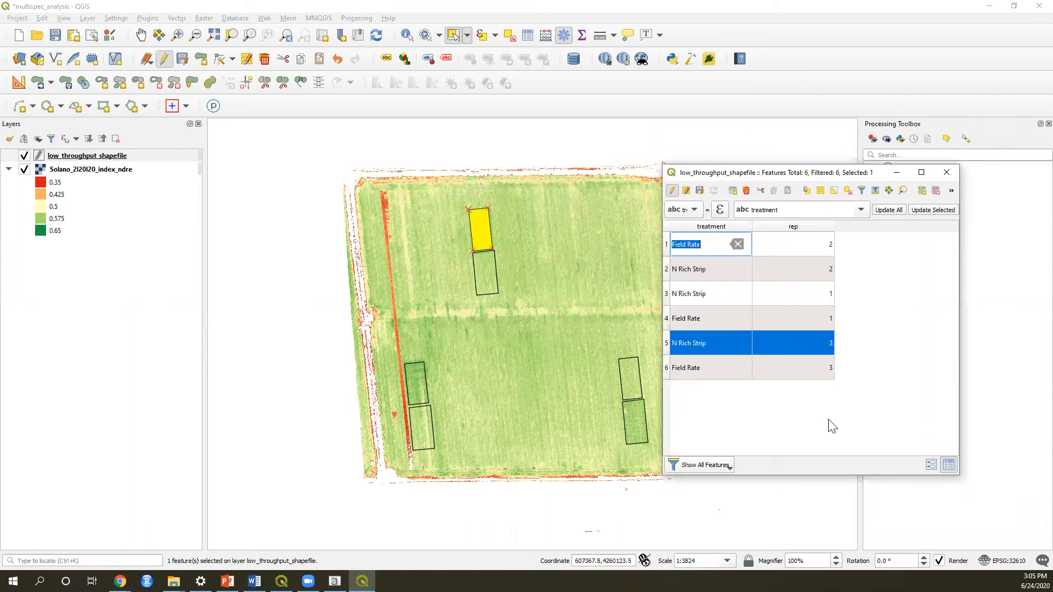
# - Stop editing low_throughput_shapefile and save the changes, closing the attribute table and clearing the feature selection
pyautogui.click(670, 192)
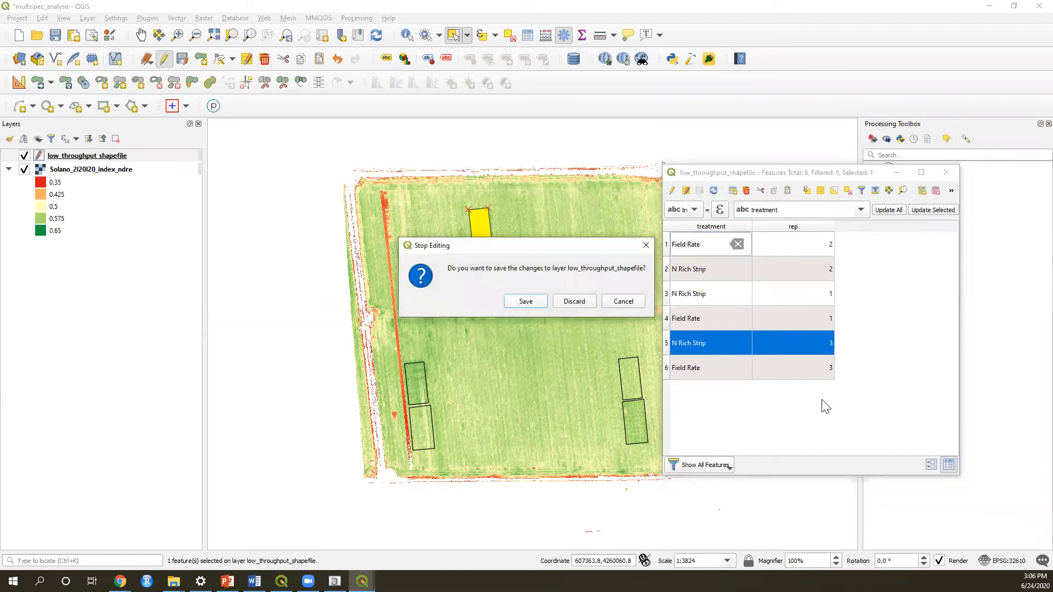
pyautogui.press('Return')
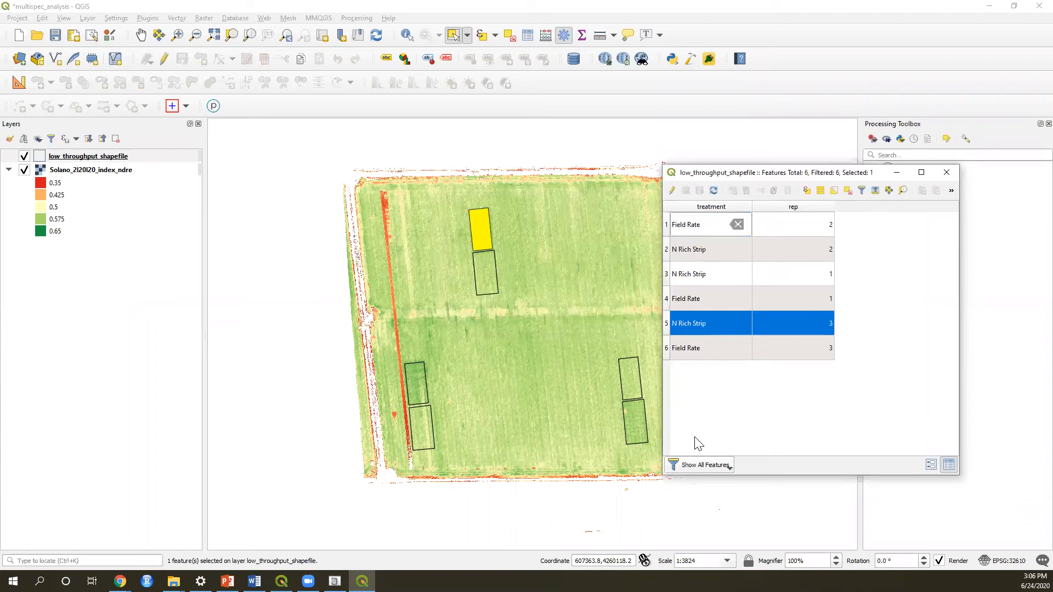
pyautogui.click(944, 173)
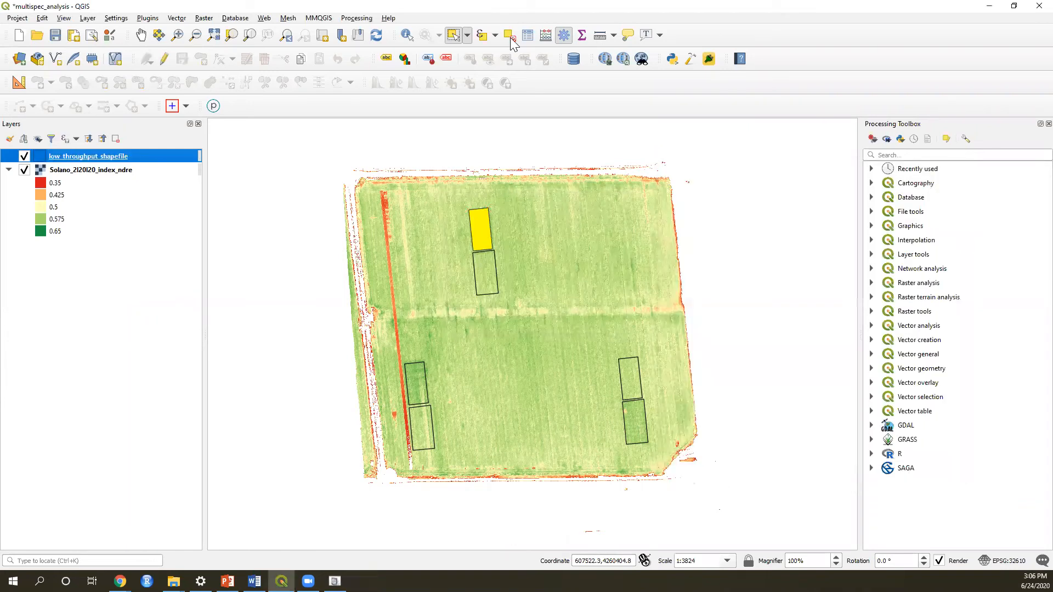
pyautogui.click(700, 329)
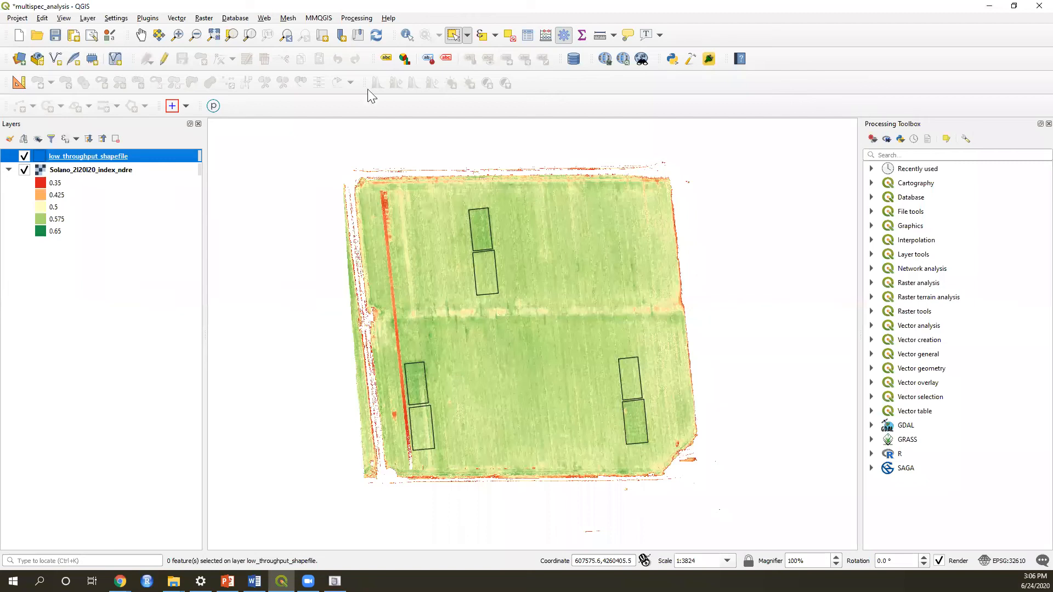
pyautogui.click(68, 20)
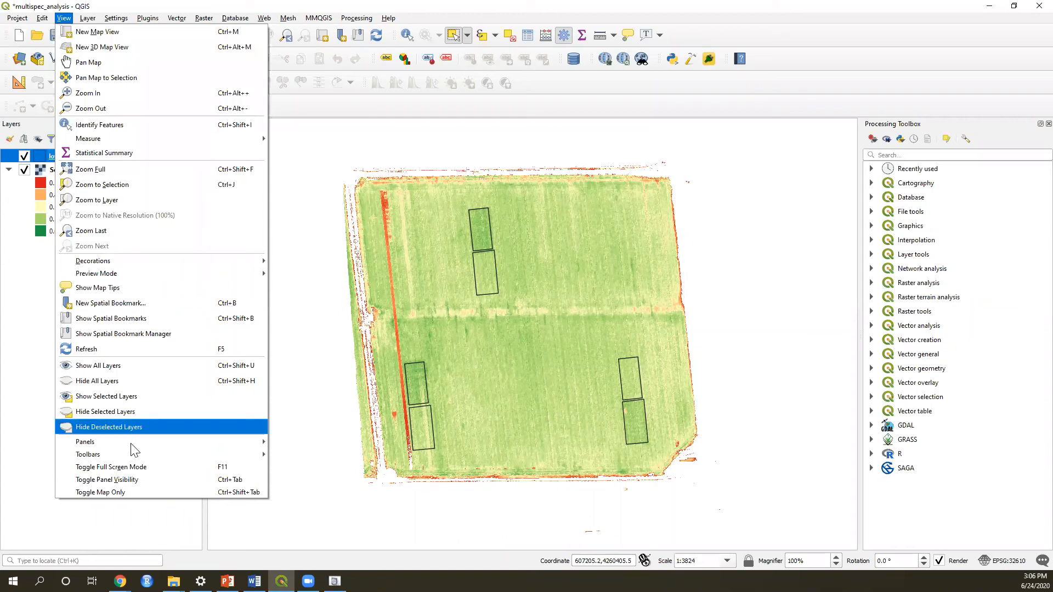
pyautogui.moveTo(132, 445)
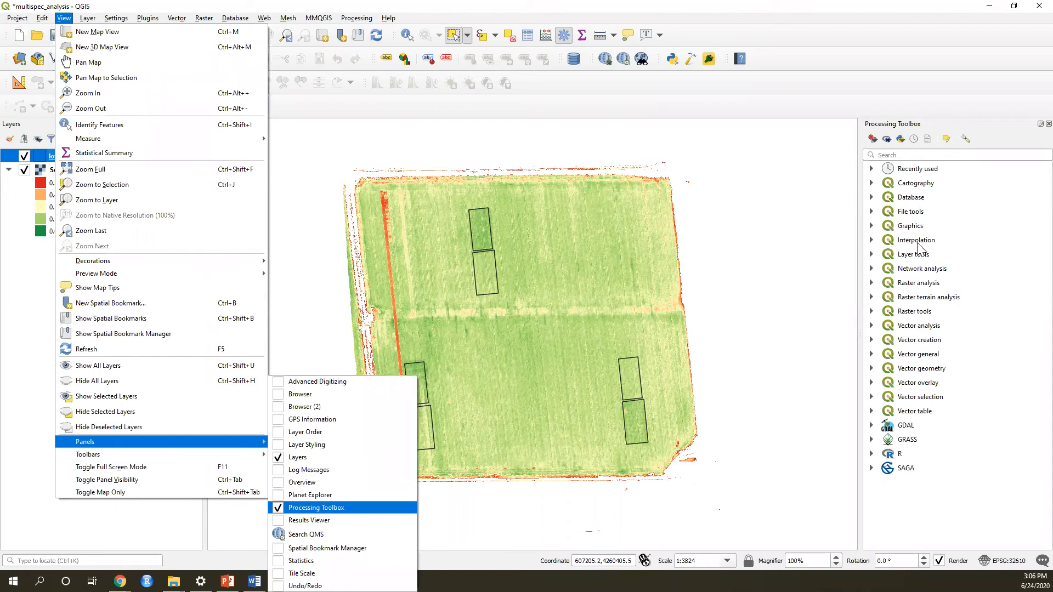
pyautogui.click(204, 21)
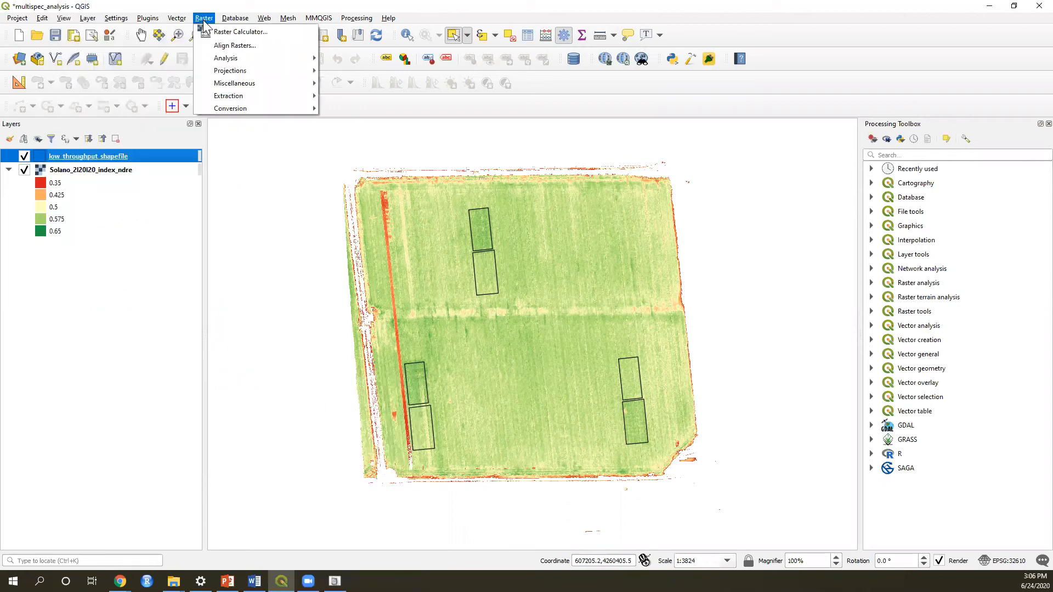
pyautogui.click(181, 20)
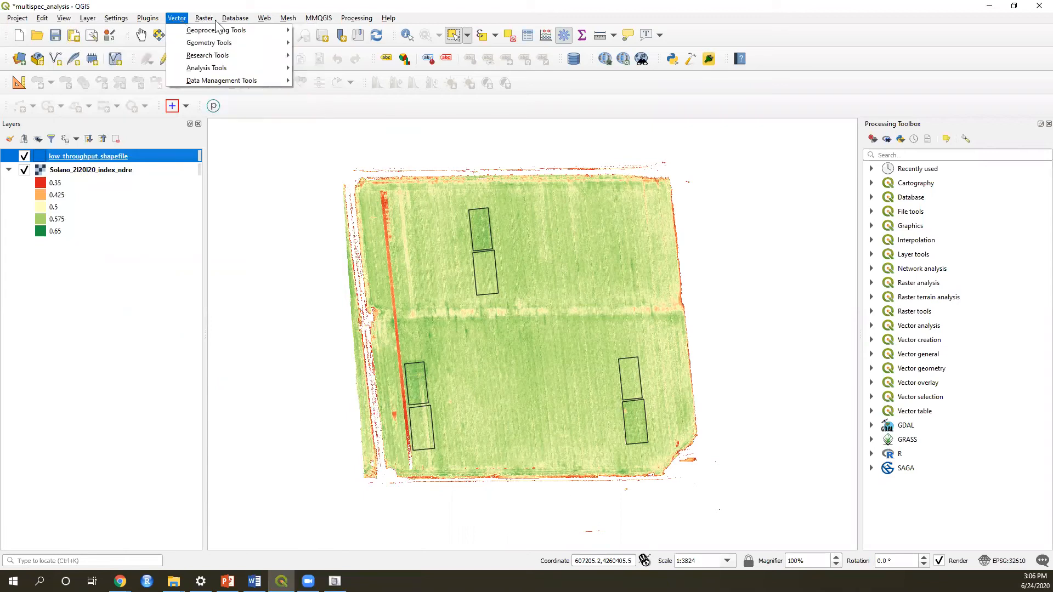
pyautogui.click(156, 21)
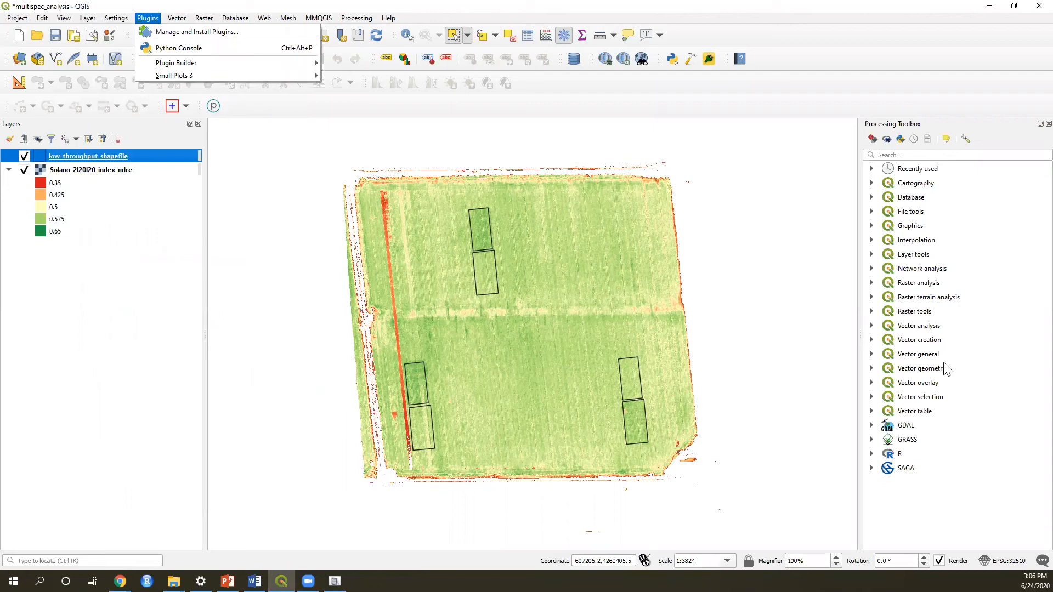
pyautogui.click(792, 251)
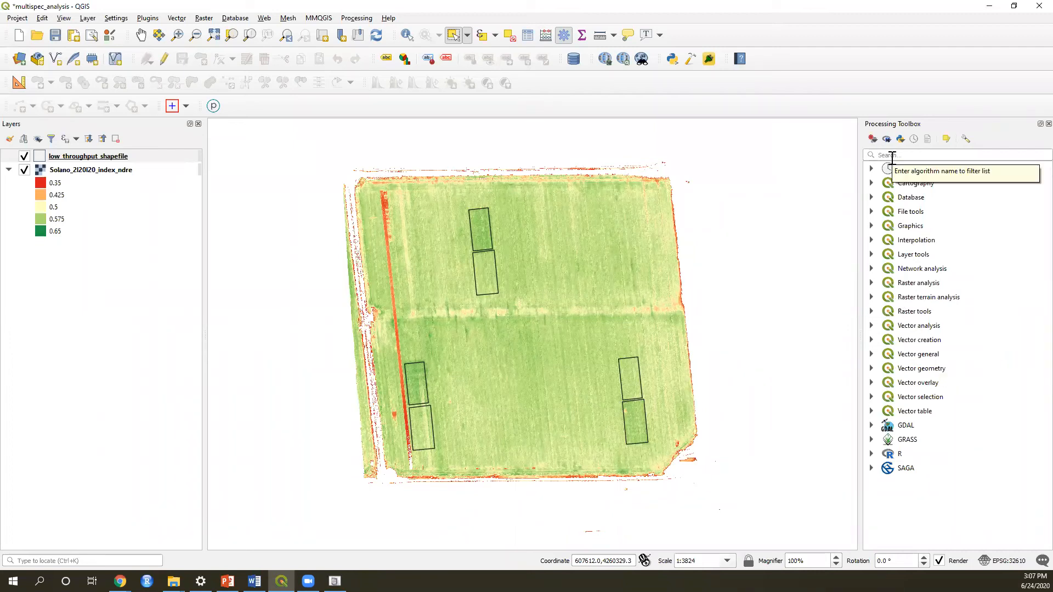
# - Open the Raster analysis Zonal statistics tool and set the Solano NDRE index raster with Band 1 (Gray) as its input
pyautogui.click(897, 154)
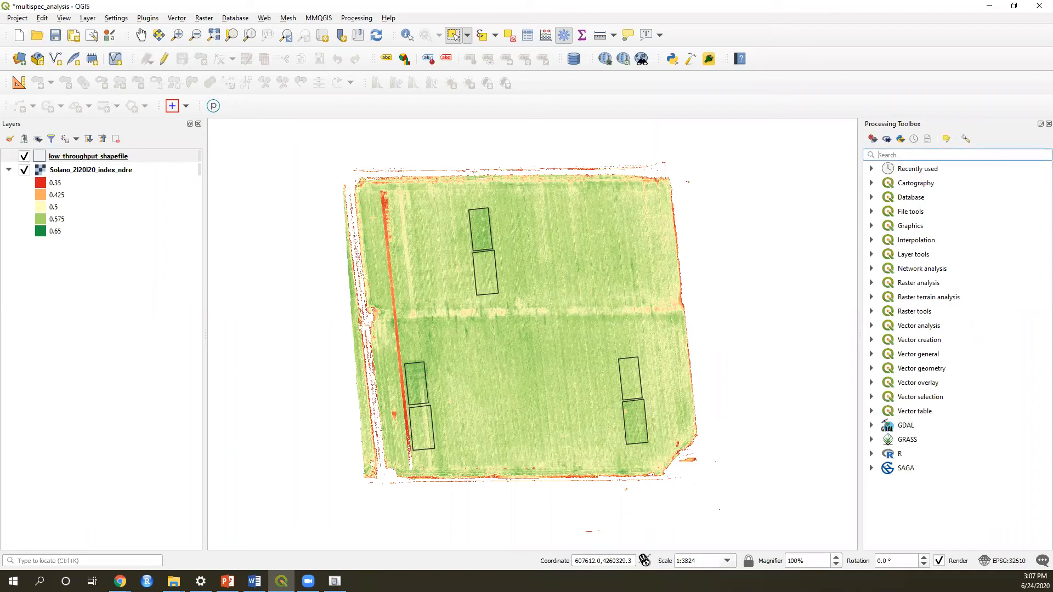
pyautogui.write('z')
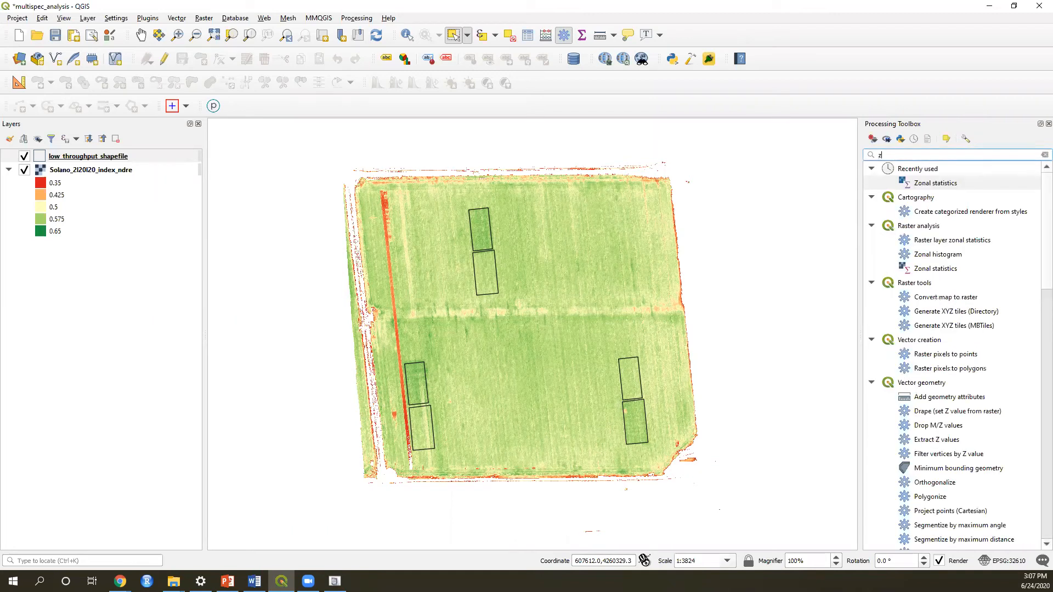
pyautogui.write('onal')
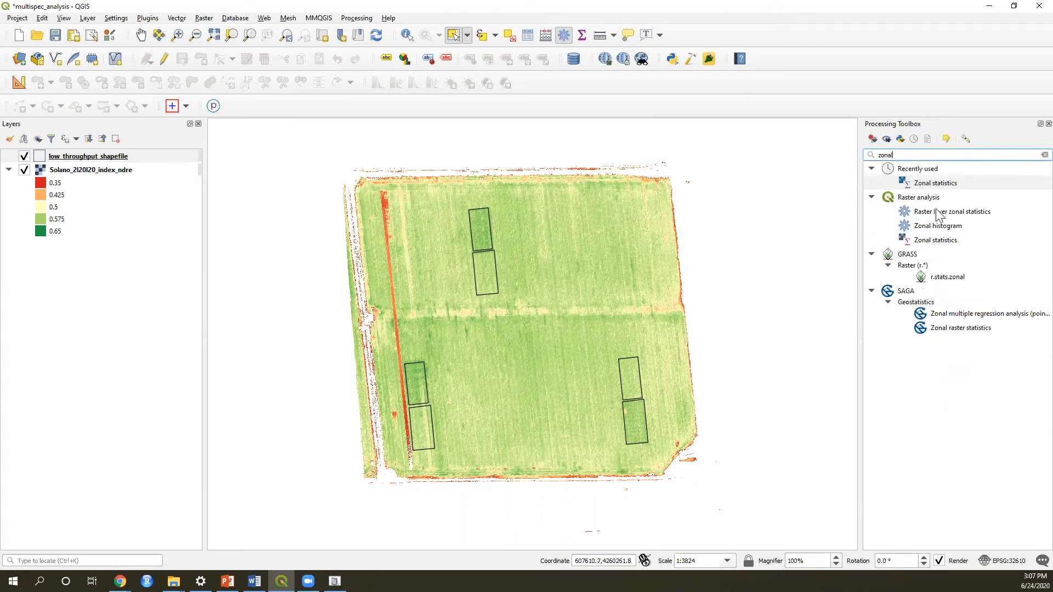
pyautogui.doubleClick(950, 244)
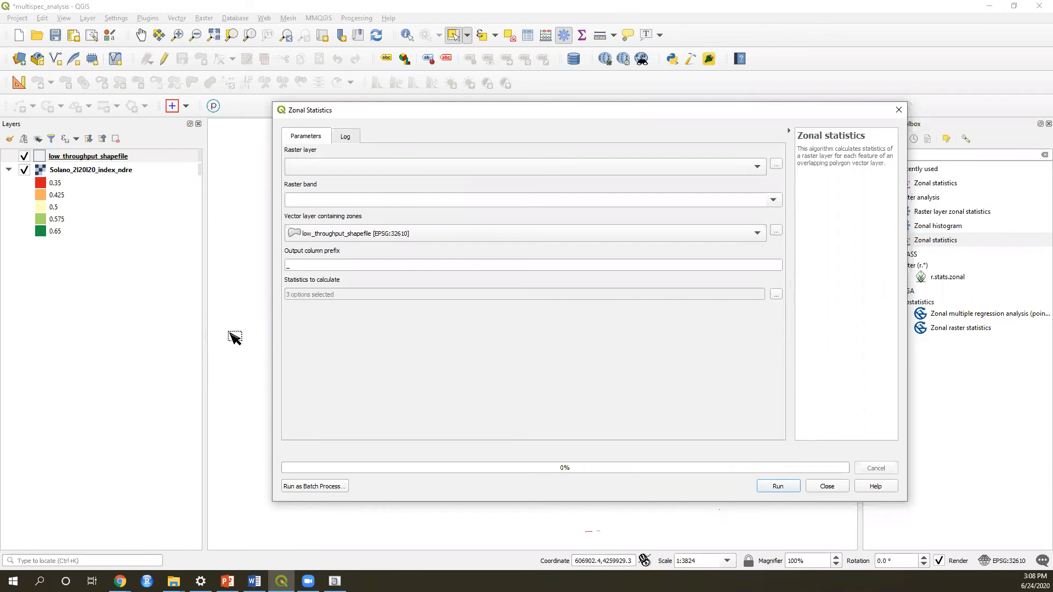
pyautogui.click(419, 170)
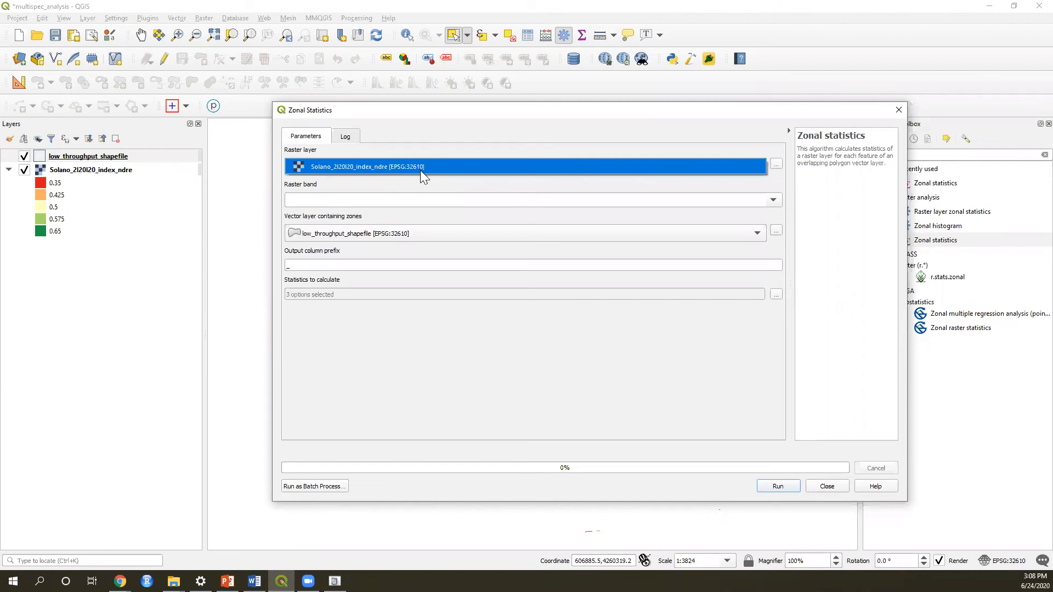
pyautogui.click(420, 170)
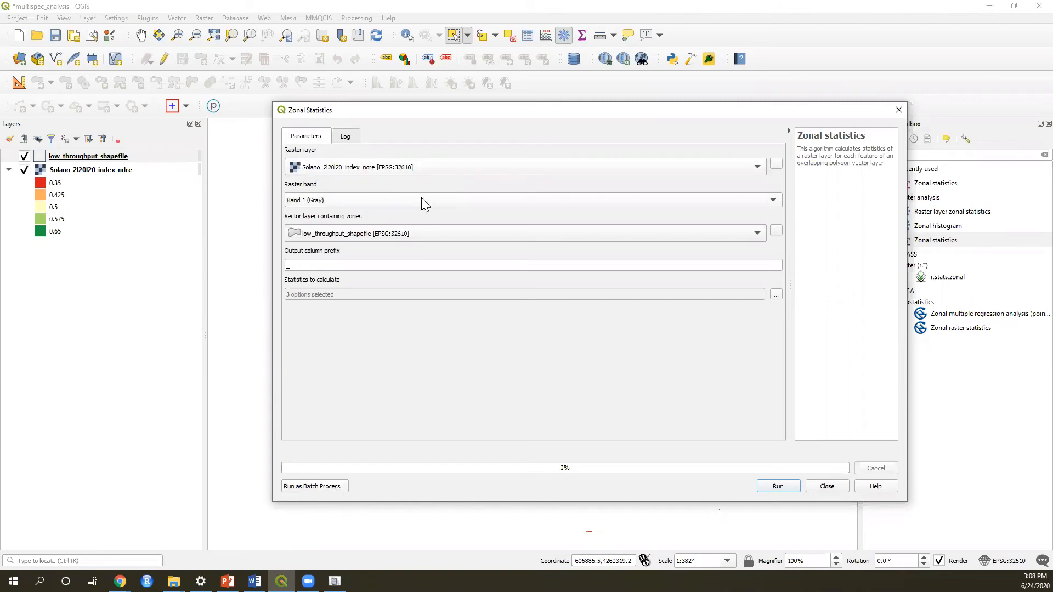
pyautogui.click(422, 199)
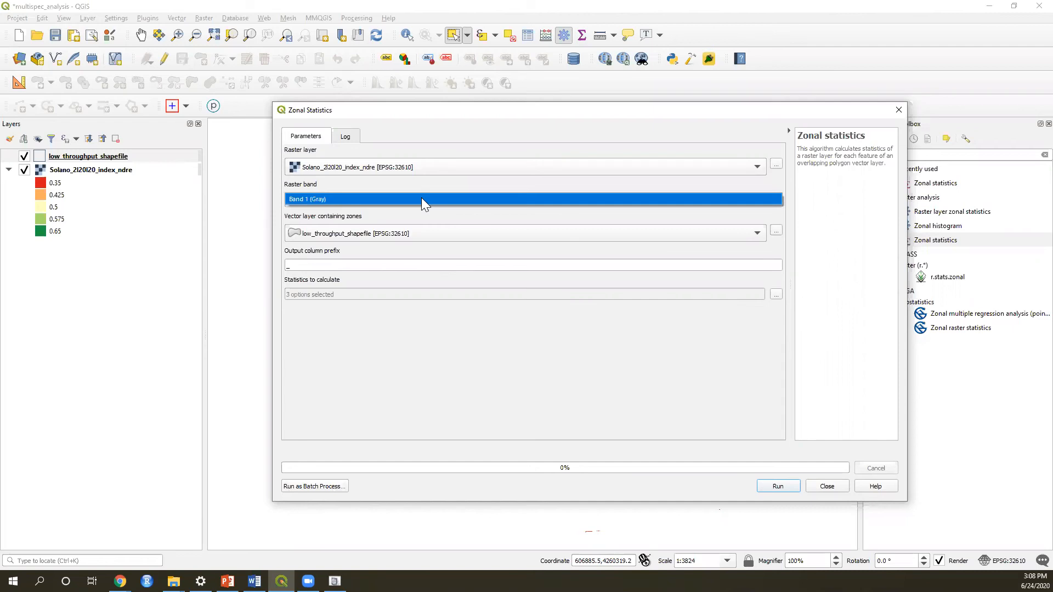
pyautogui.click(422, 199)
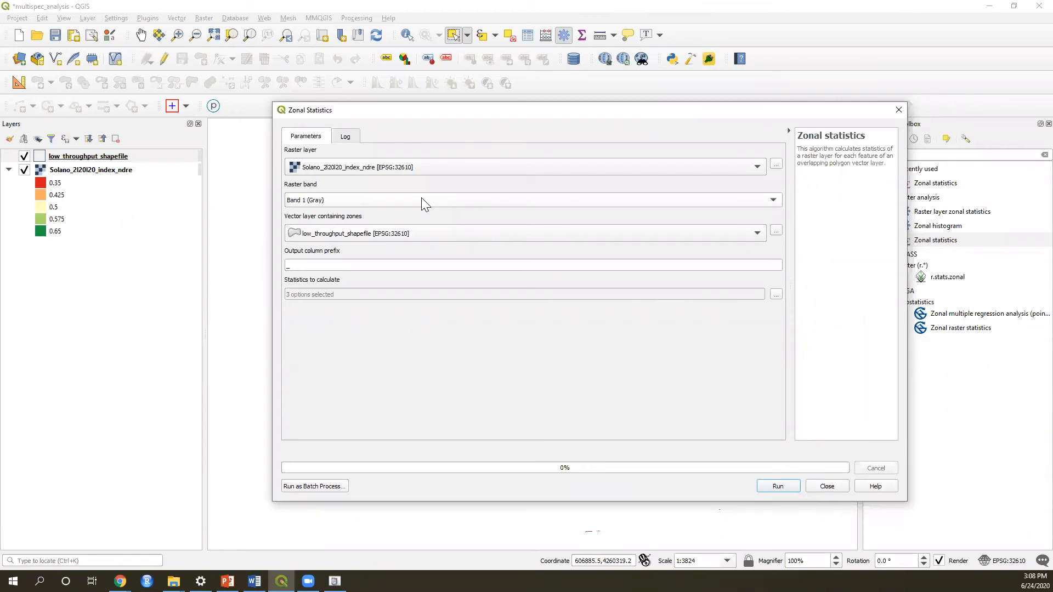
# - Use low_throughput_shapefile as the zone layer and set the output column prefix to ndre_
pyautogui.click(346, 236)
pyautogui.click(345, 236)
pyautogui.click(326, 265)
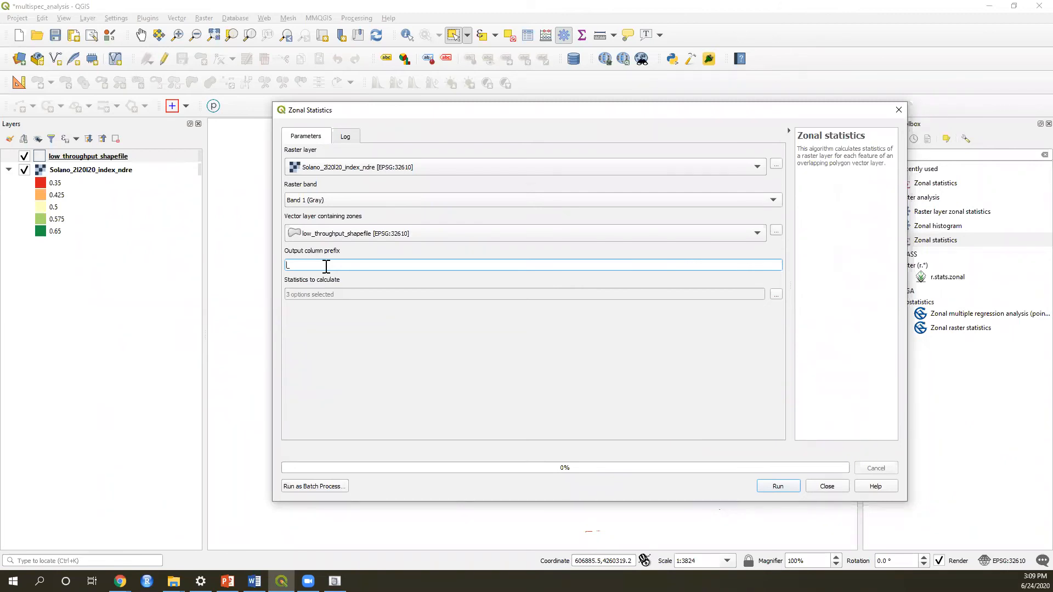
pyautogui.write('ndre_')
# - Limit the statistics to Mean and Std. dev., run Zonal Statistics and close its dialog
pyautogui.click(777, 295)
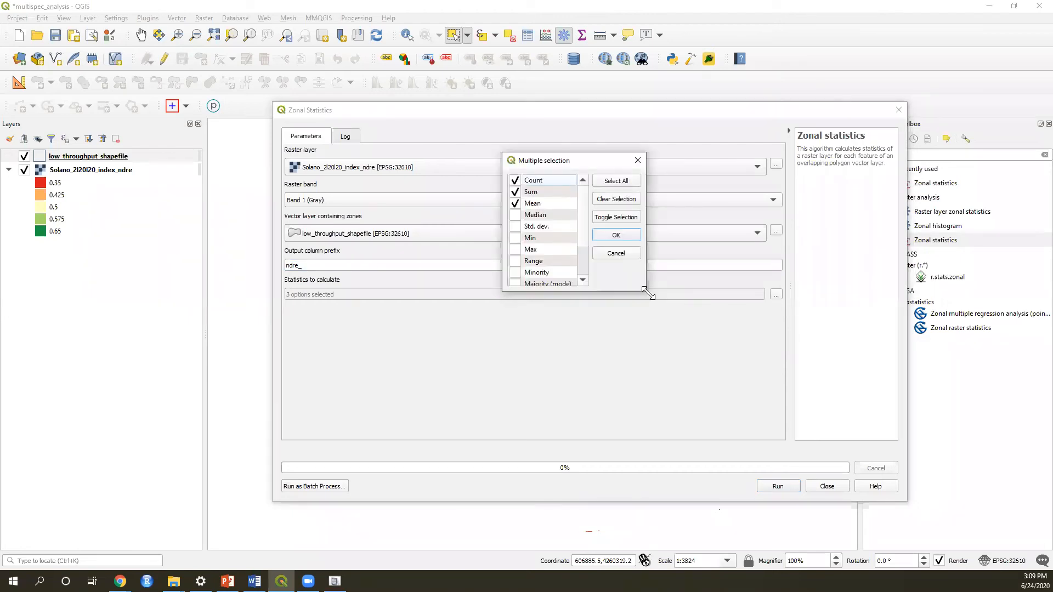
pyautogui.moveTo(648, 292); pyautogui.dragTo(752, 388)
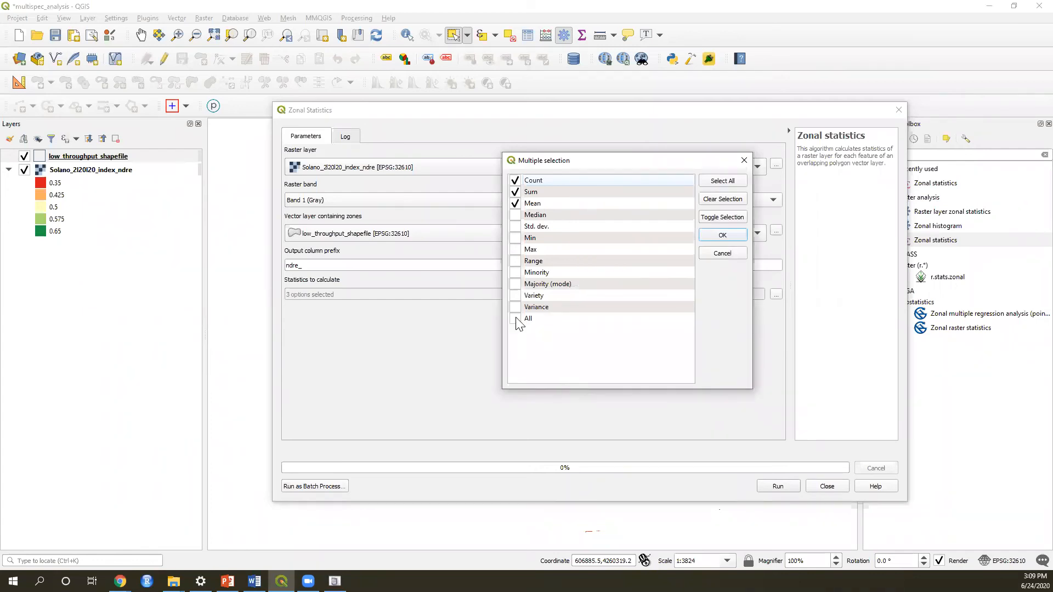
pyautogui.click(514, 194)
pyautogui.click(515, 182)
pyautogui.click(516, 228)
pyautogui.press('Escape')
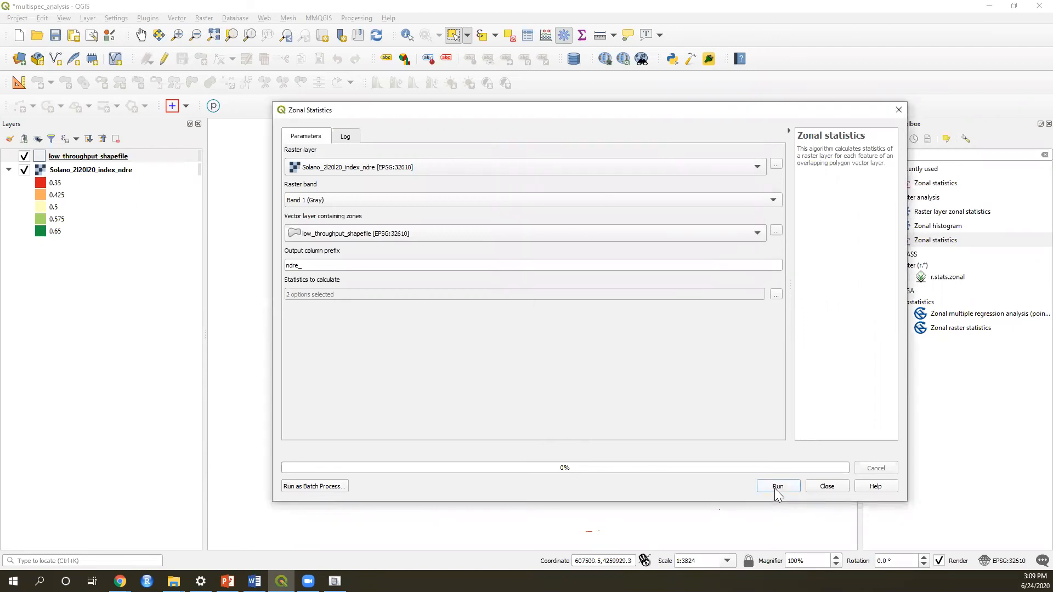
pyautogui.click(776, 487)
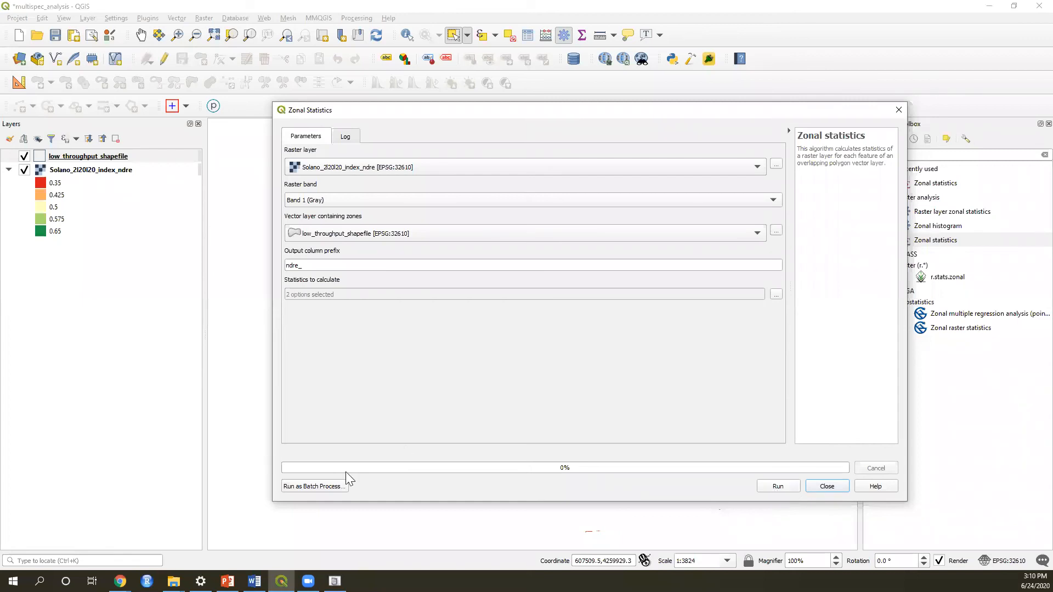
pyautogui.click(830, 487)
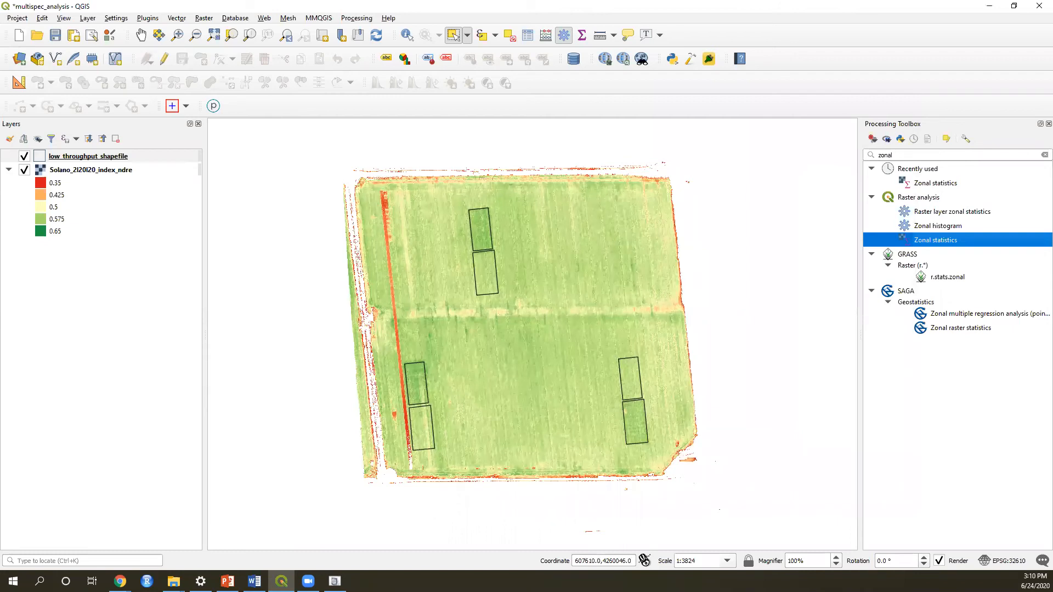
# - Review the ndre_mean and ndre_stdev columns in the attribute table of low_throughput_shapefile, and close the table
pyautogui.rightClick(92, 159)
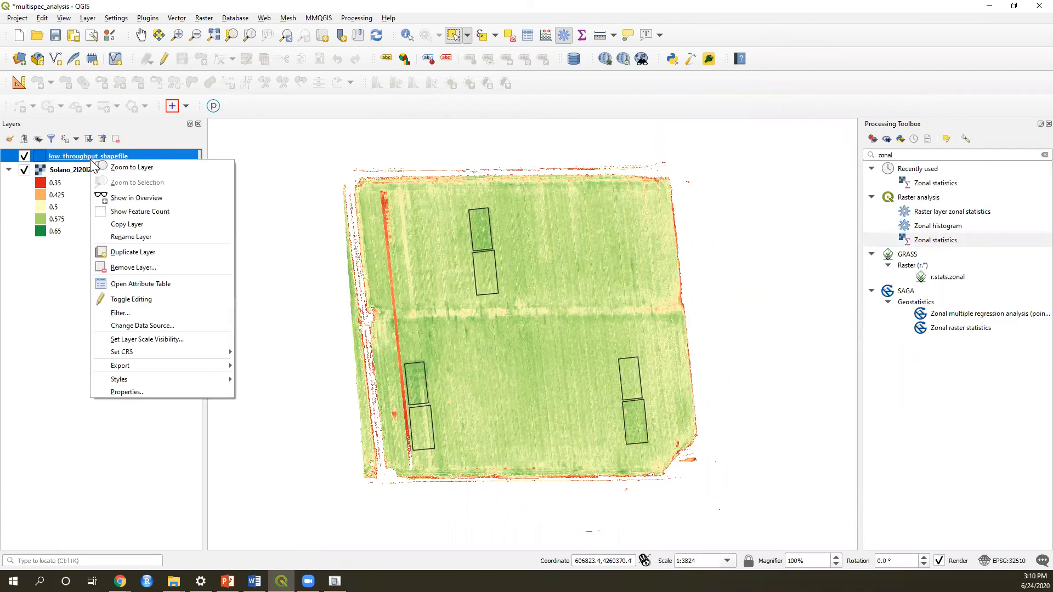
pyautogui.click(193, 285)
pyautogui.moveTo(819, 184); pyautogui.dragTo(432, 183)
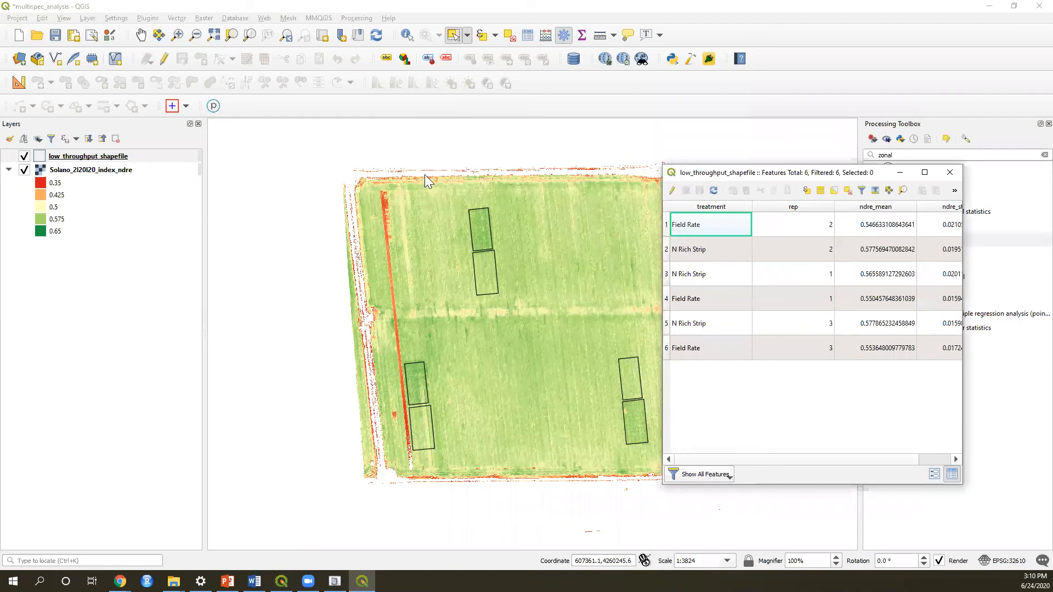
pyautogui.moveTo(575, 302); pyautogui.dragTo(707, 302)
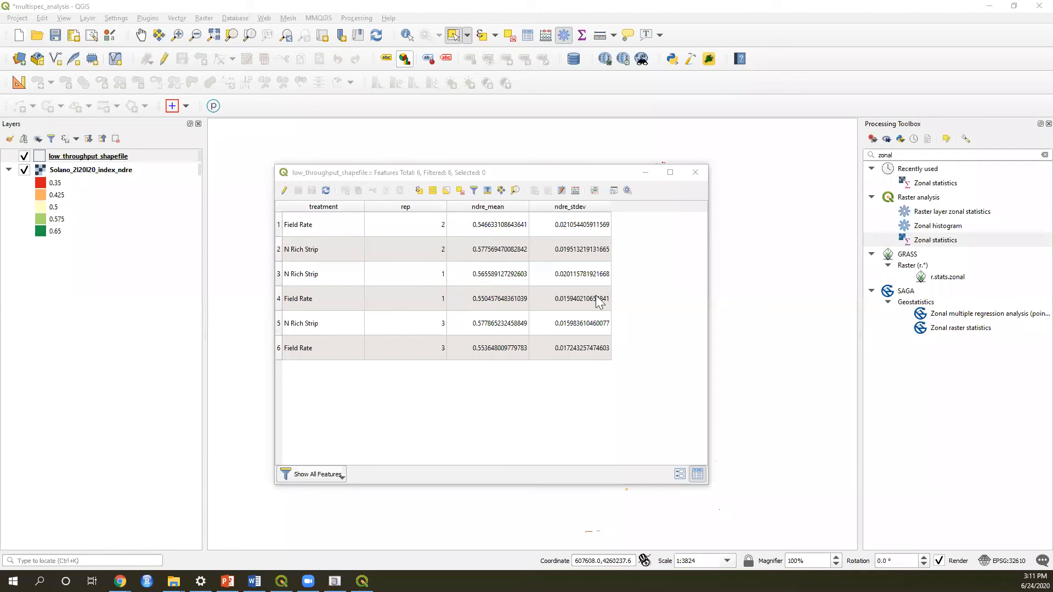
pyautogui.click(695, 173)
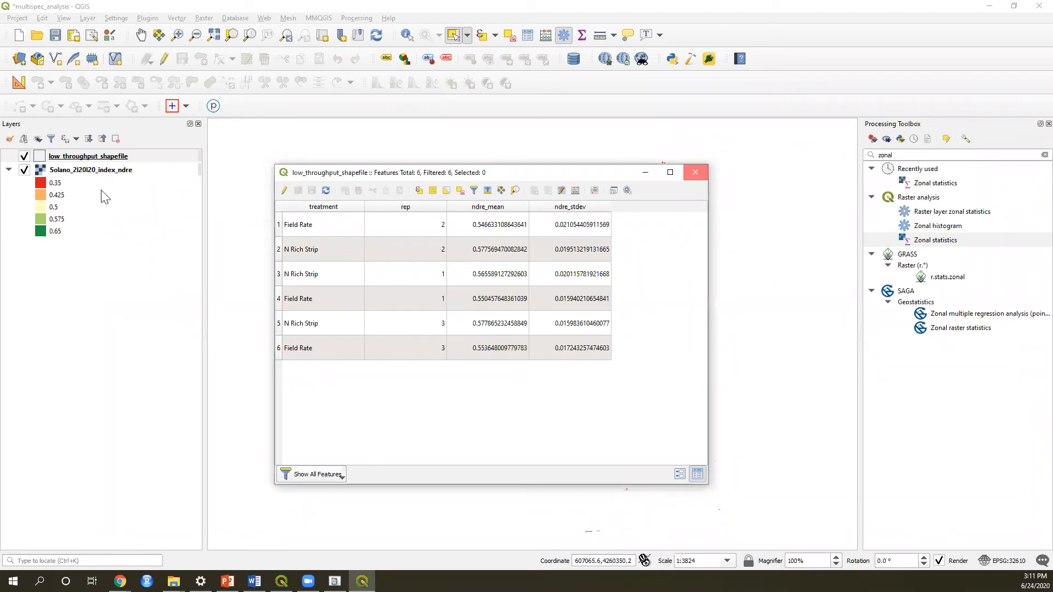
# - Start exporting the features of low_throughput_shapefile, with the format set to Comma Separated Value [CSV]
pyautogui.click(109, 158)
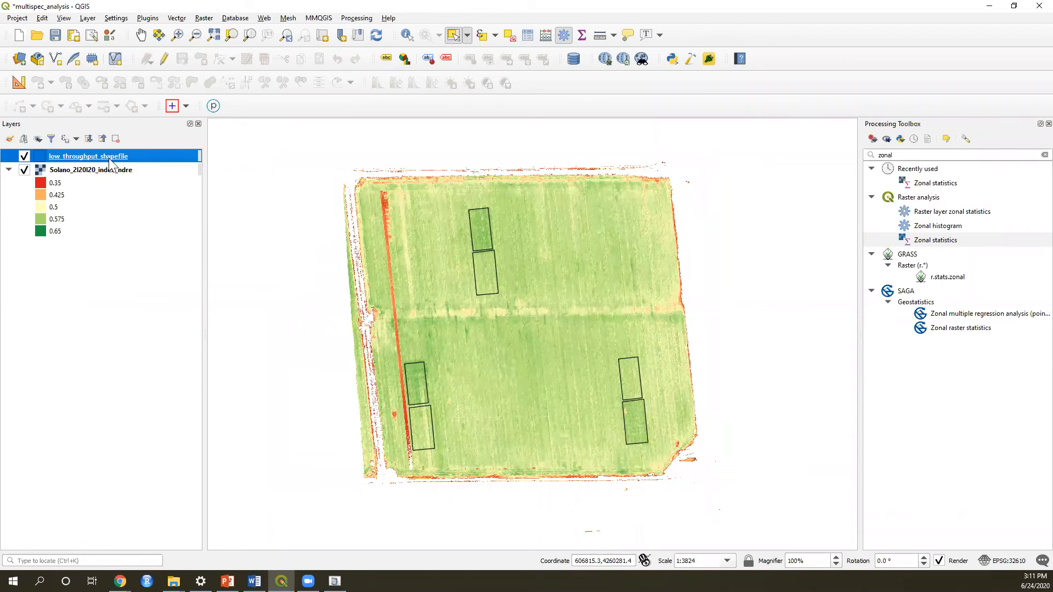
pyautogui.rightClick(109, 158)
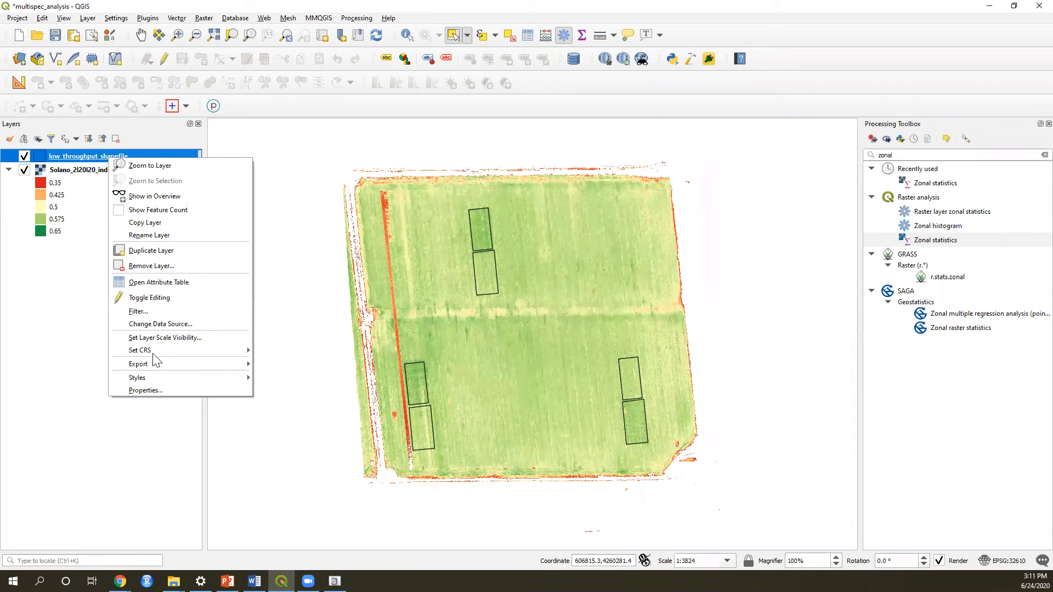
pyautogui.moveTo(161, 365)
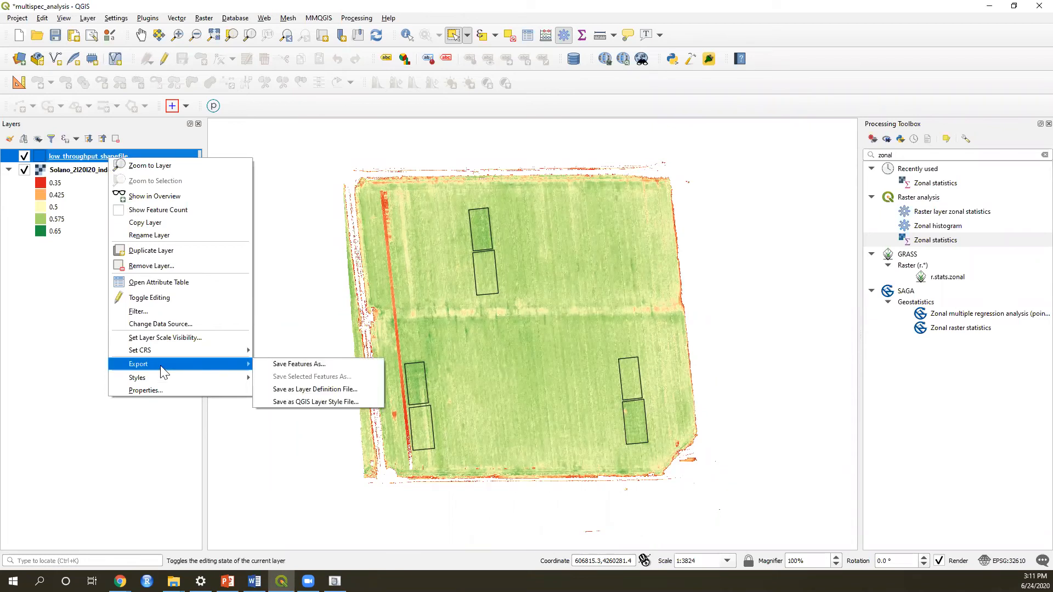
pyautogui.click(340, 365)
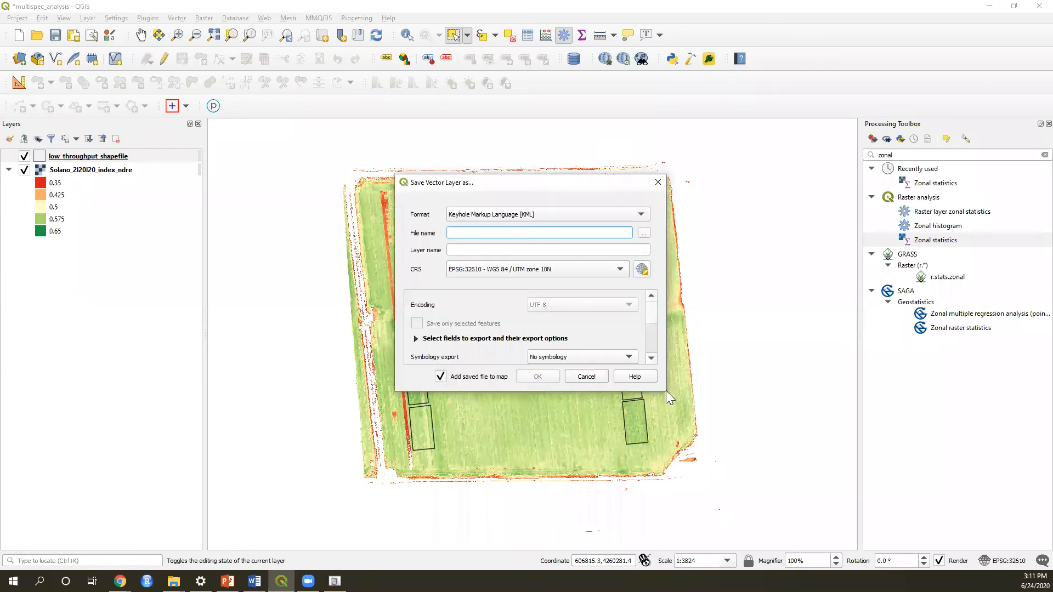
pyautogui.click(510, 219)
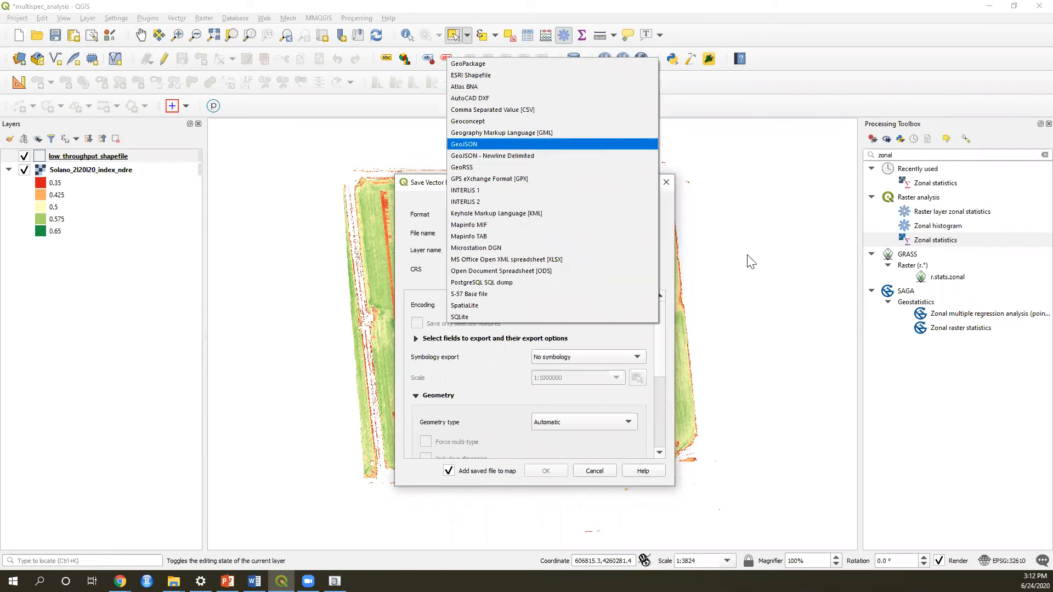
pyautogui.press('Escape')
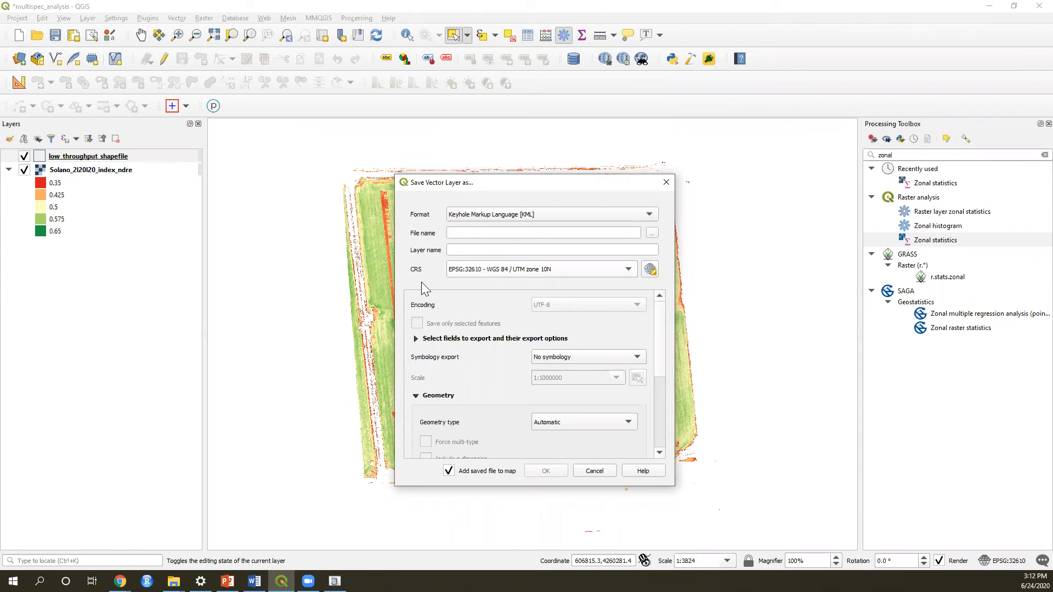
pyautogui.click(485, 212)
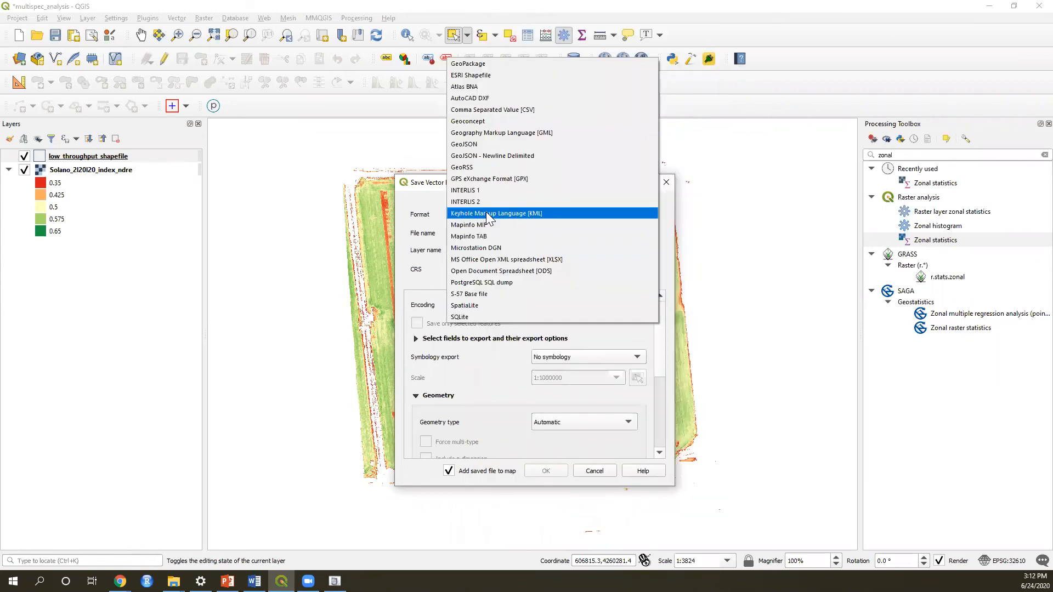
pyautogui.click(567, 109)
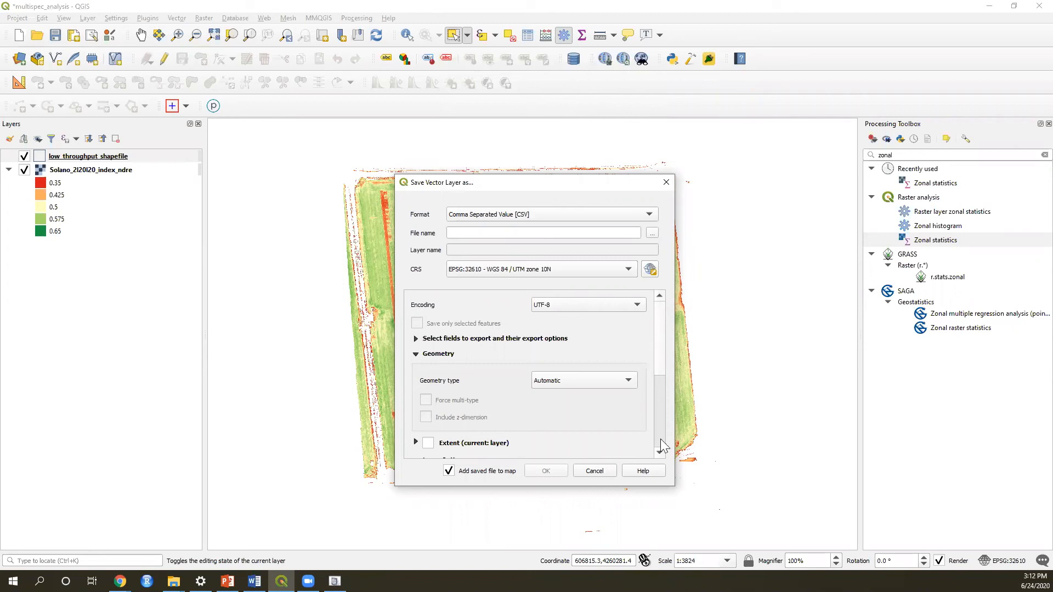
# - Turn off adding the saved file to the map and export the layer as ndre-data in the example_data folder
pyautogui.scroll(-3, 661, 439)
pyautogui.click(449, 472)
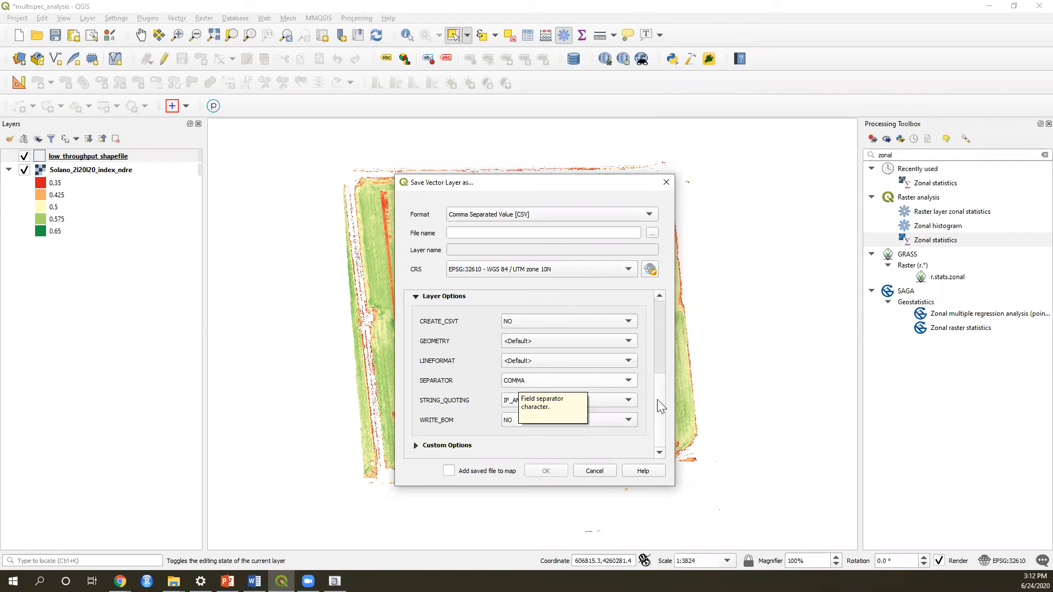
pyautogui.scroll(5, 661, 406)
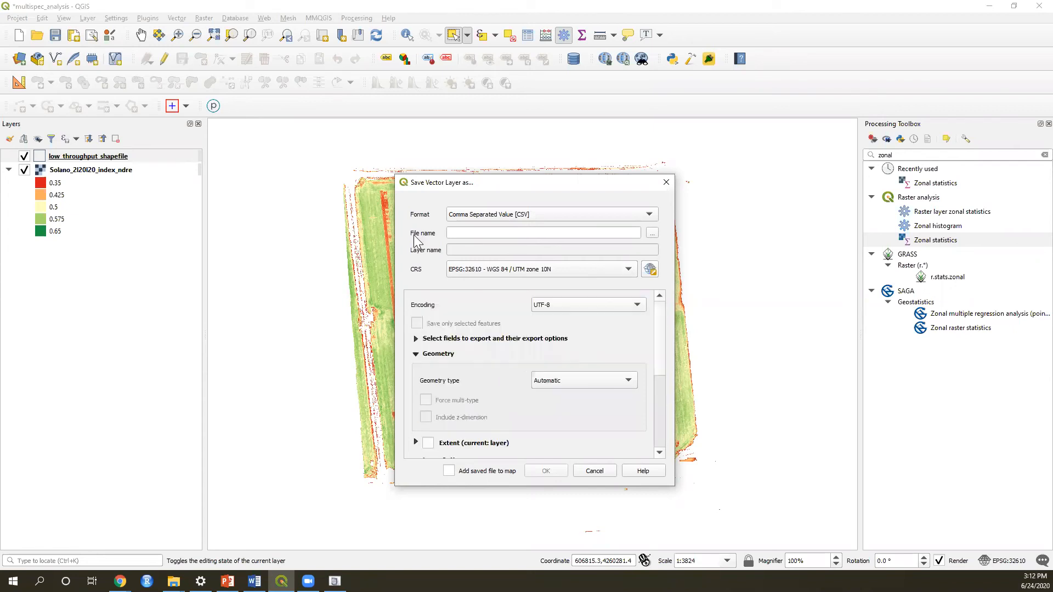
pyautogui.click(651, 234)
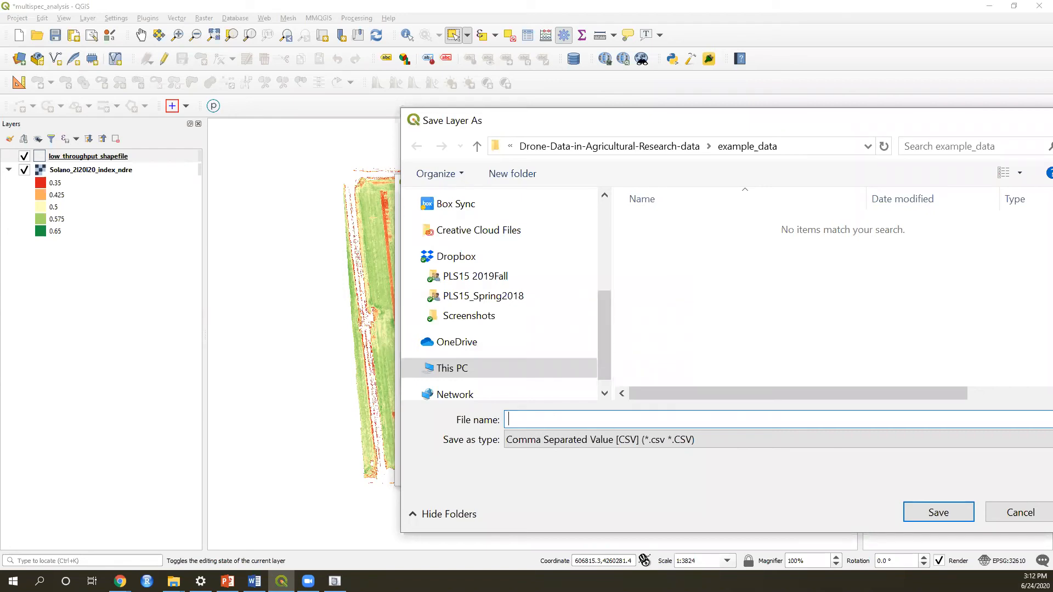
pyautogui.write('ndre-data')
pyautogui.press('Return')
pyautogui.click(542, 470)
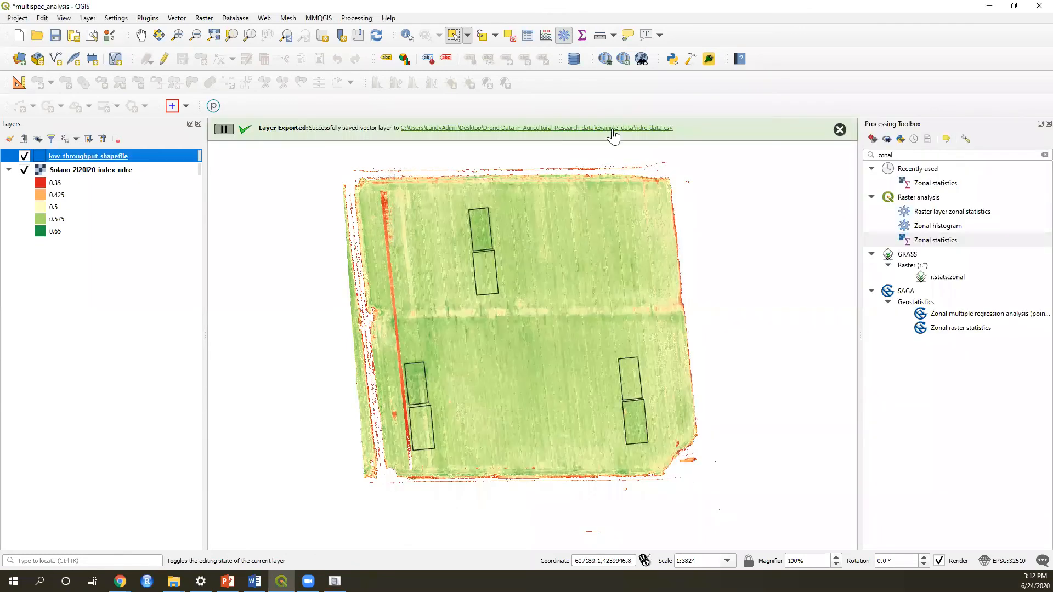
# - Open the exported ndre-data file in Excel and autofit the widths of its data columns
pyautogui.click(612, 130)
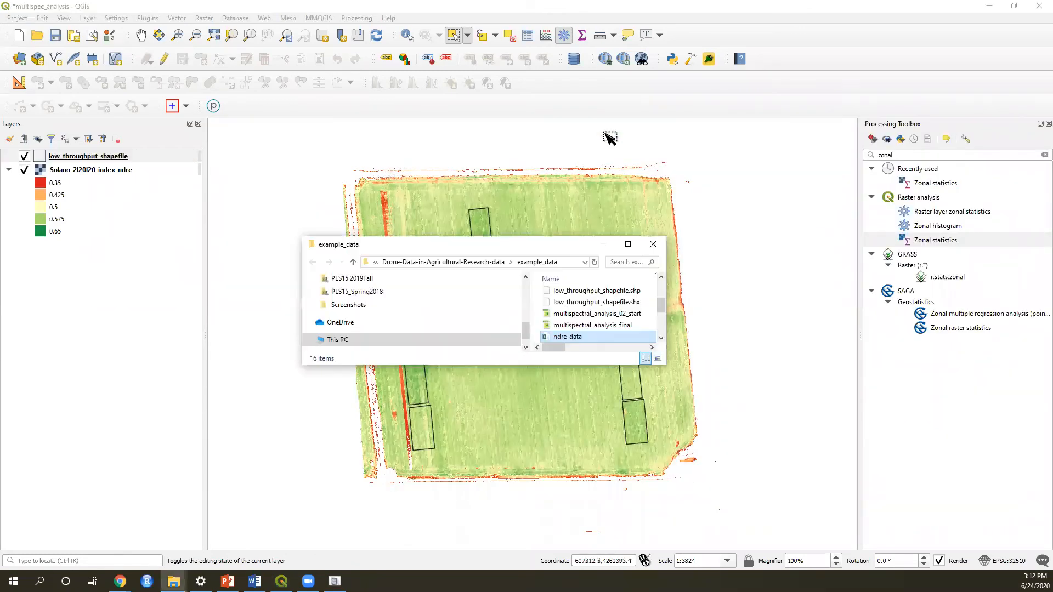
pyautogui.doubleClick(577, 338)
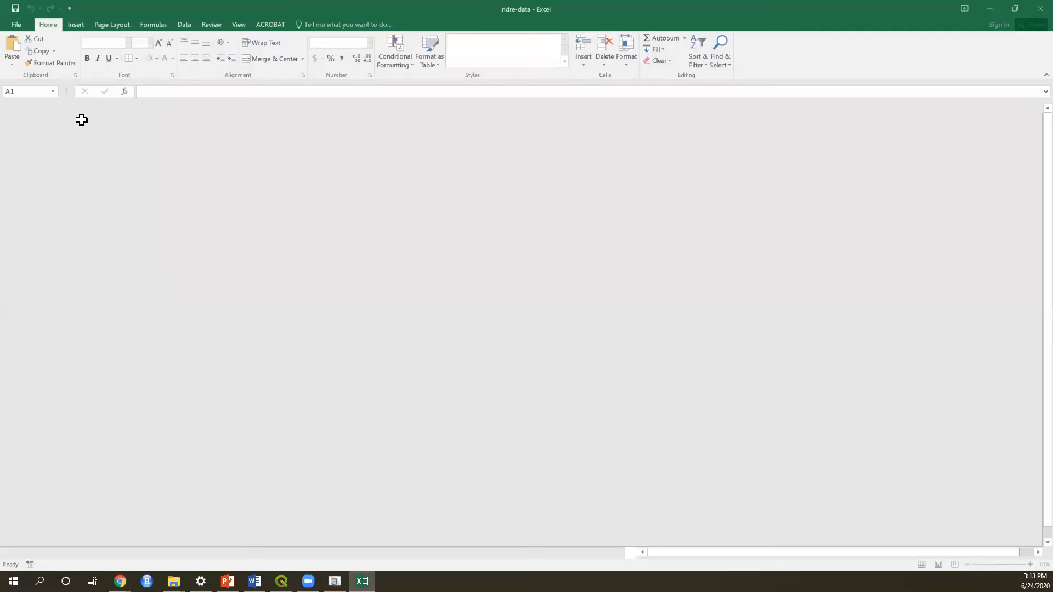
pyautogui.moveTo(42, 108); pyautogui.dragTo(174, 108)
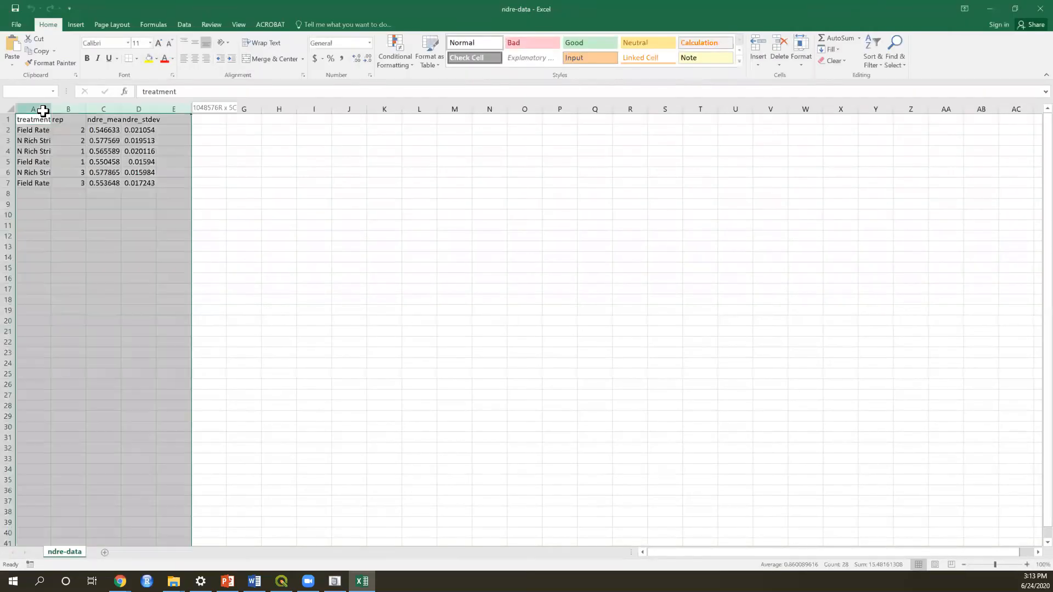
pyautogui.doubleClick(153, 110)
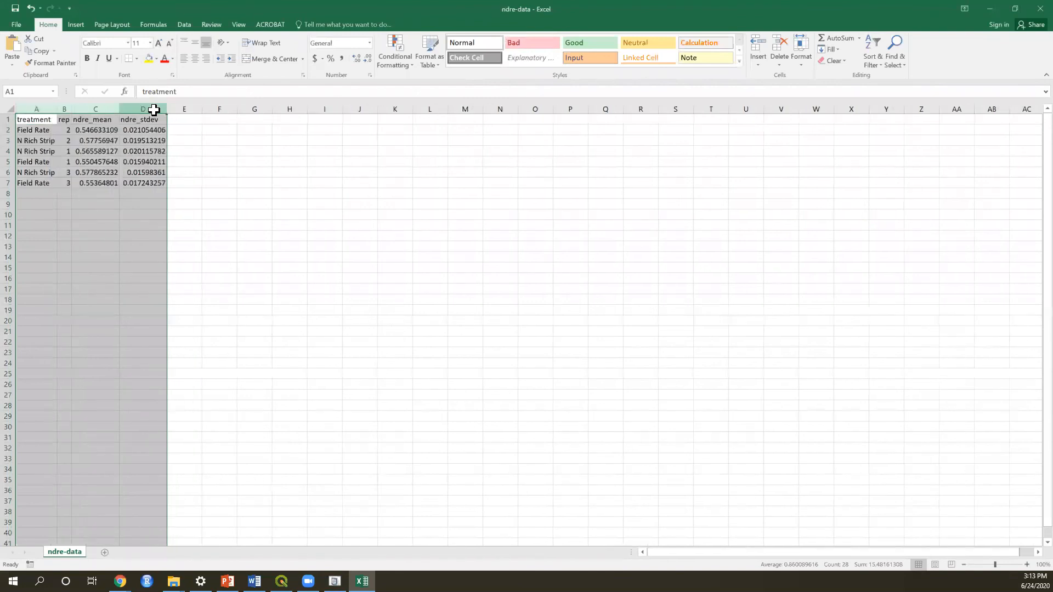
pyautogui.click(324, 193)
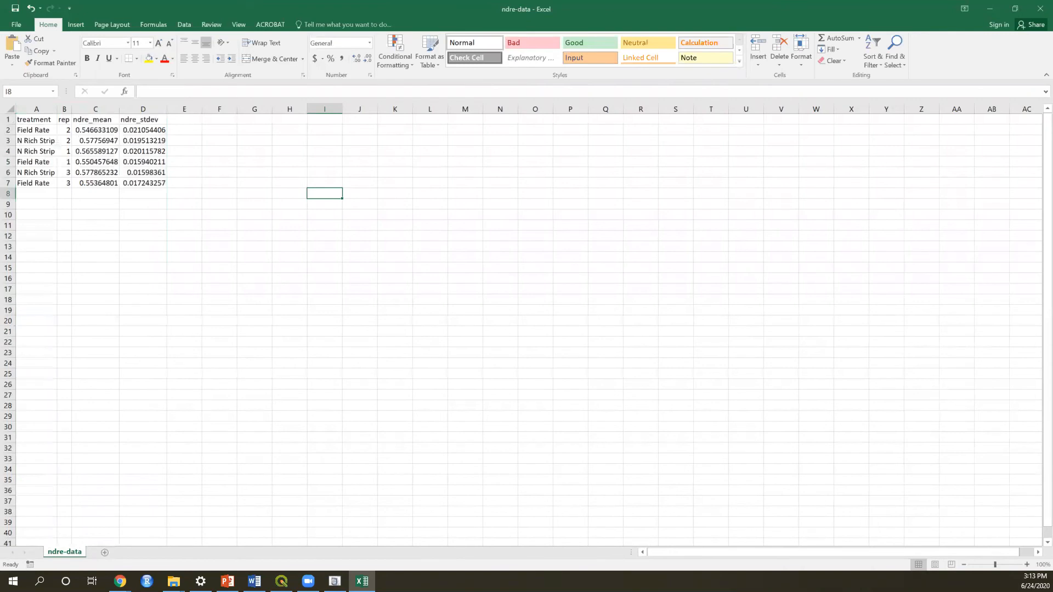
# - Close the ndre-data file in Excel without saving the changes, and close the example_data folder window
pyautogui.scroll(-1, 647, 195)
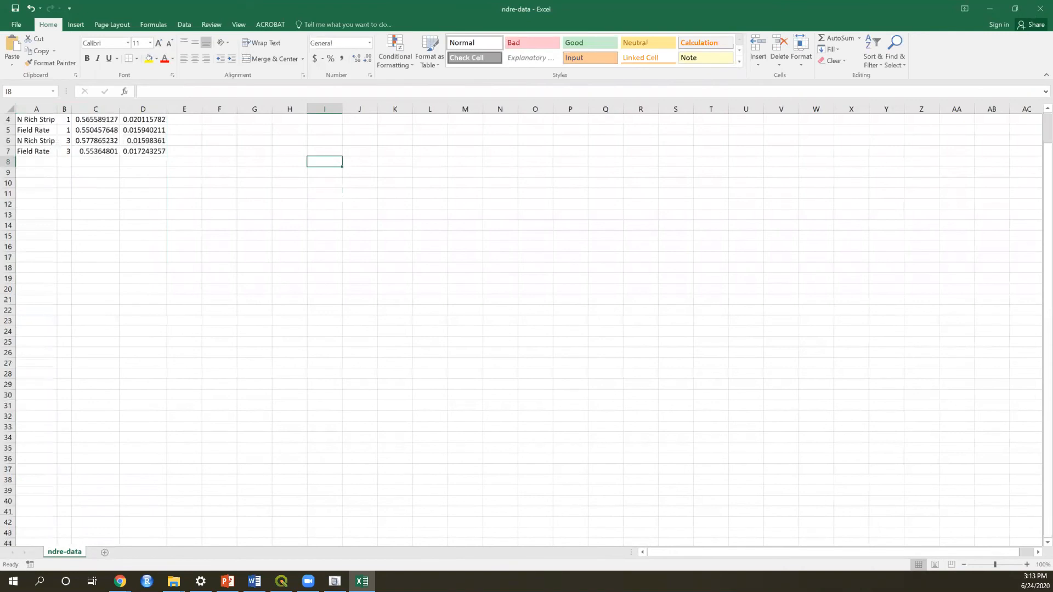
pyautogui.hotkey('alt', 'F4')
pyautogui.hotkey('alt', 'Tab')
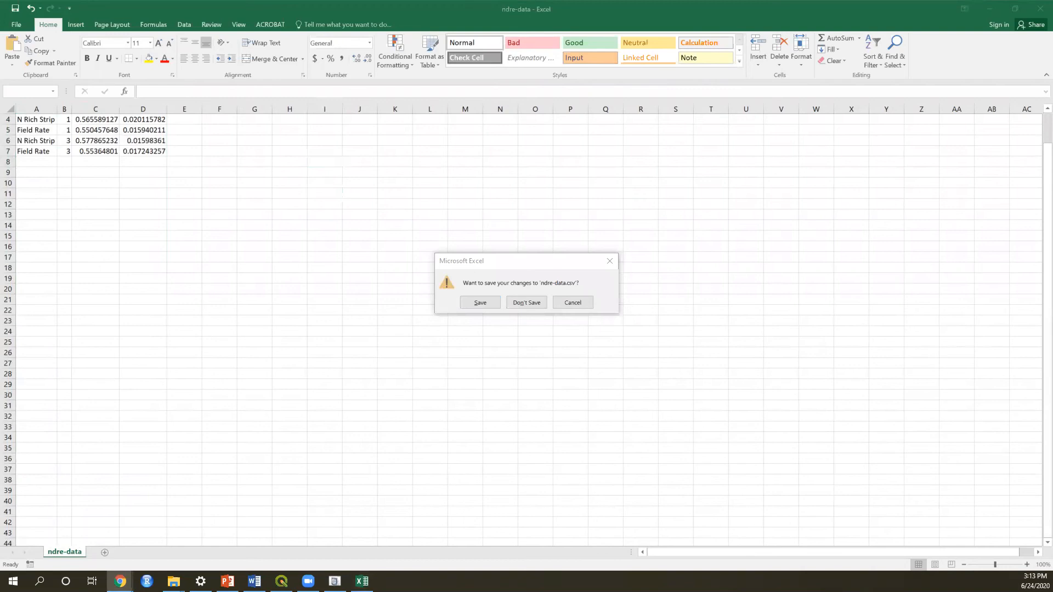
pyautogui.click(568, 305)
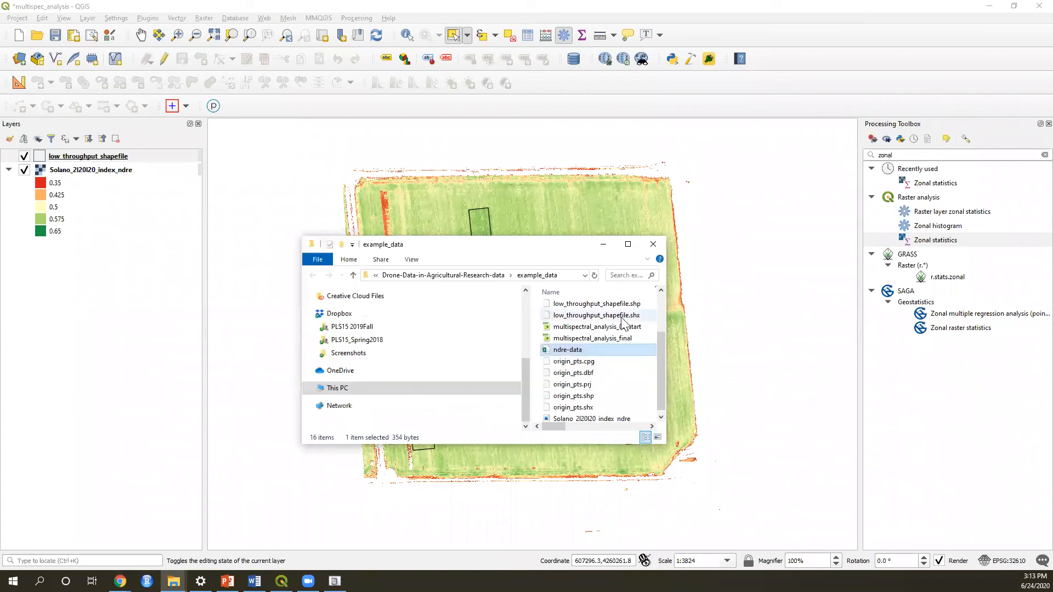
pyautogui.click(655, 248)
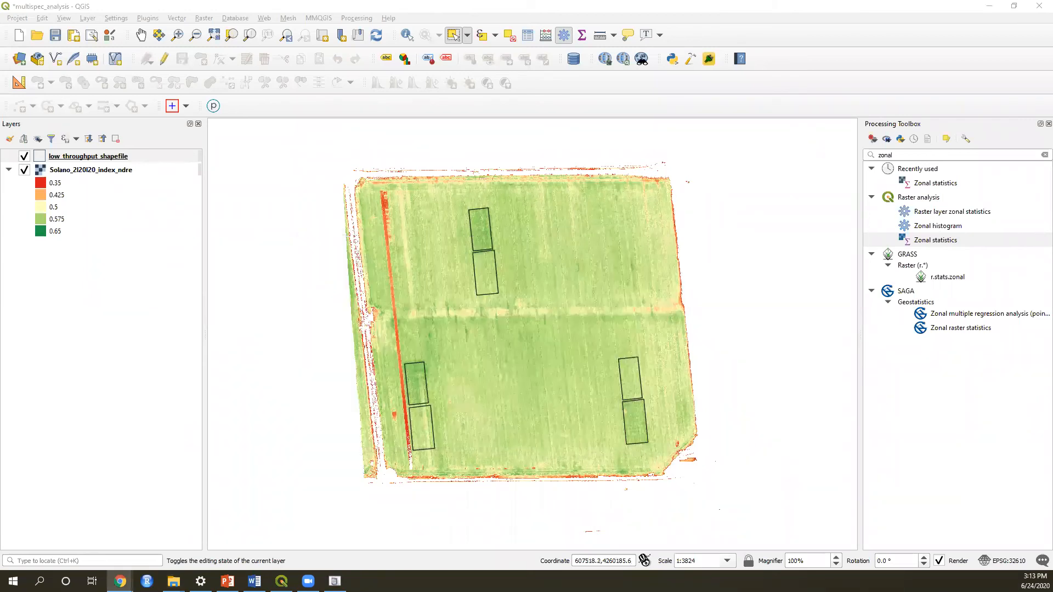
# - Switch to the lesson page in Chrome, open the Multispectral Data Extraction (High throughput) lesson linked at its end, and return to QGIS
pyautogui.click(715, 249)
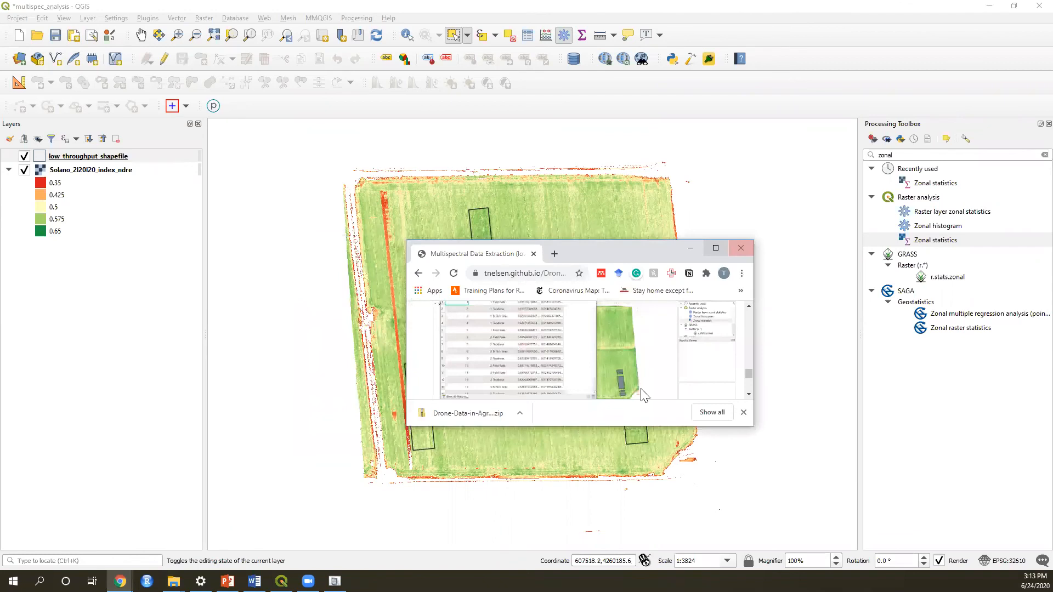
pyautogui.scroll(-9, 638, 392)
pyautogui.scroll(-2, 642, 399)
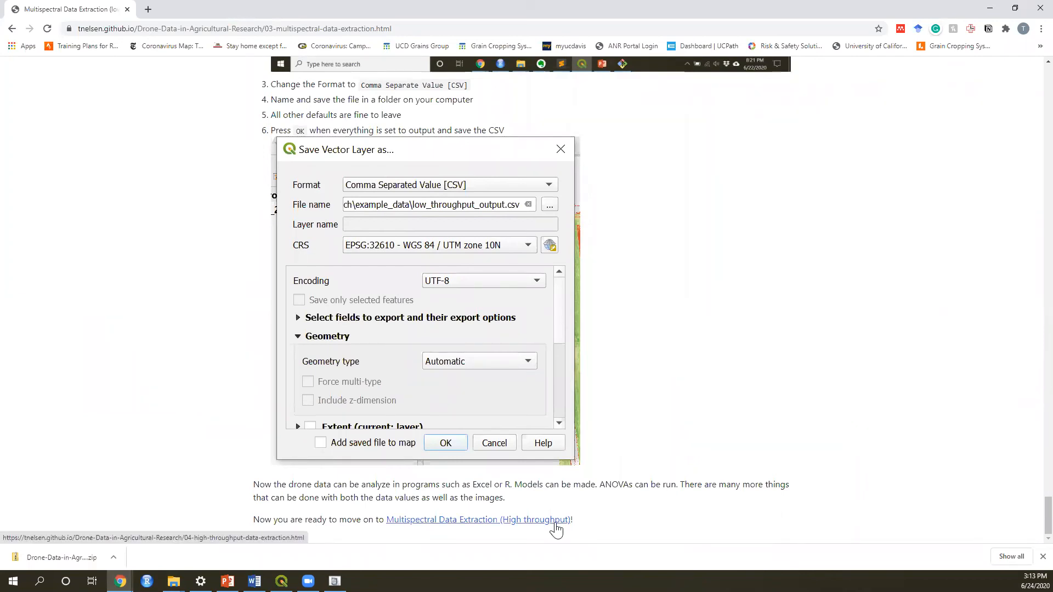
pyautogui.click(555, 528)
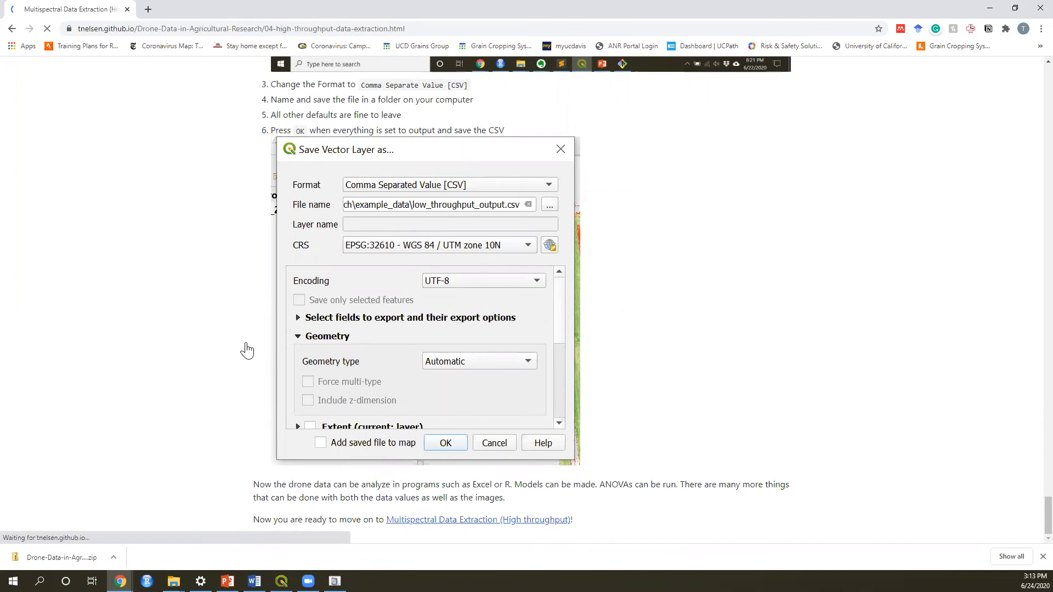
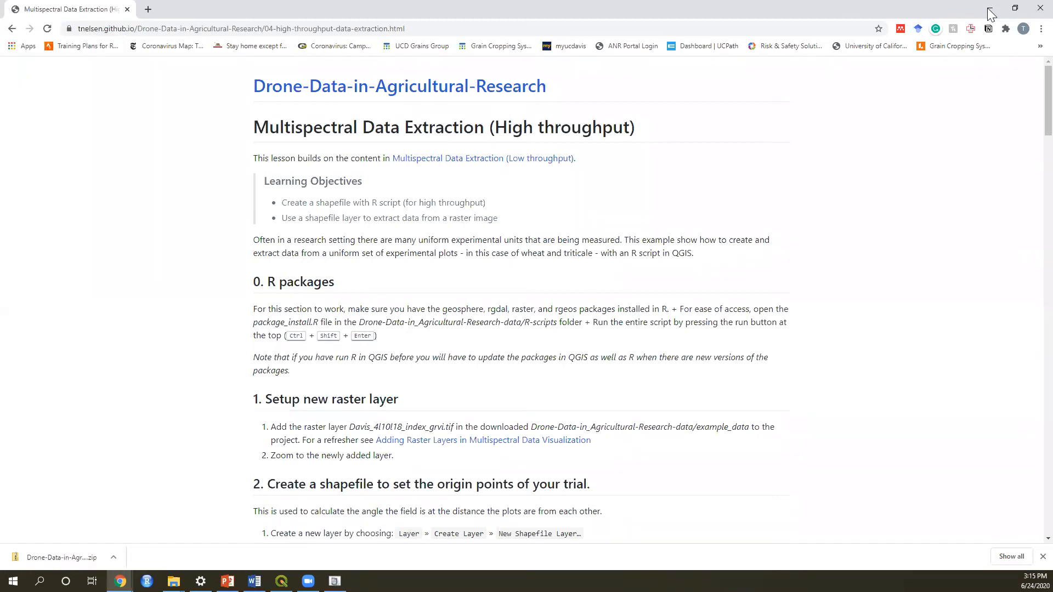
pyautogui.click(989, 8)
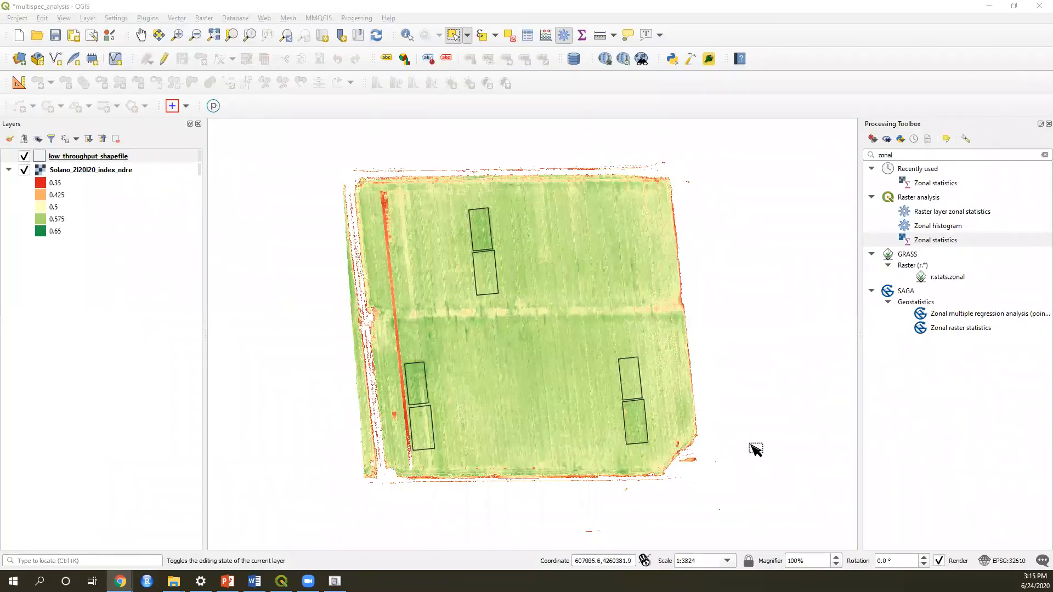
# - Start a new empty project in place of multispec_analysis
pyautogui.click(18, 19)
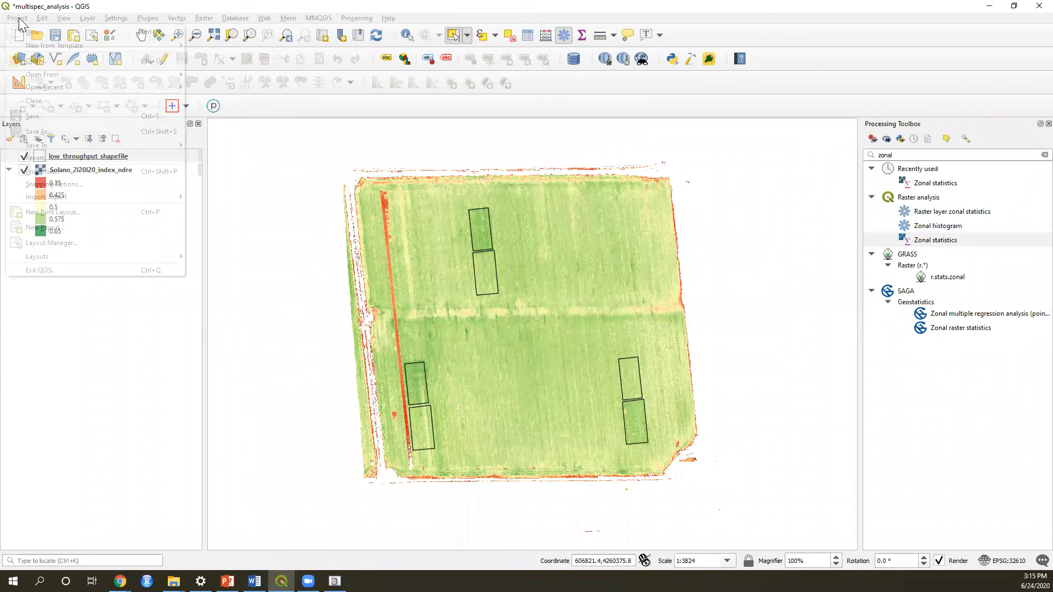
pyautogui.click(31, 35)
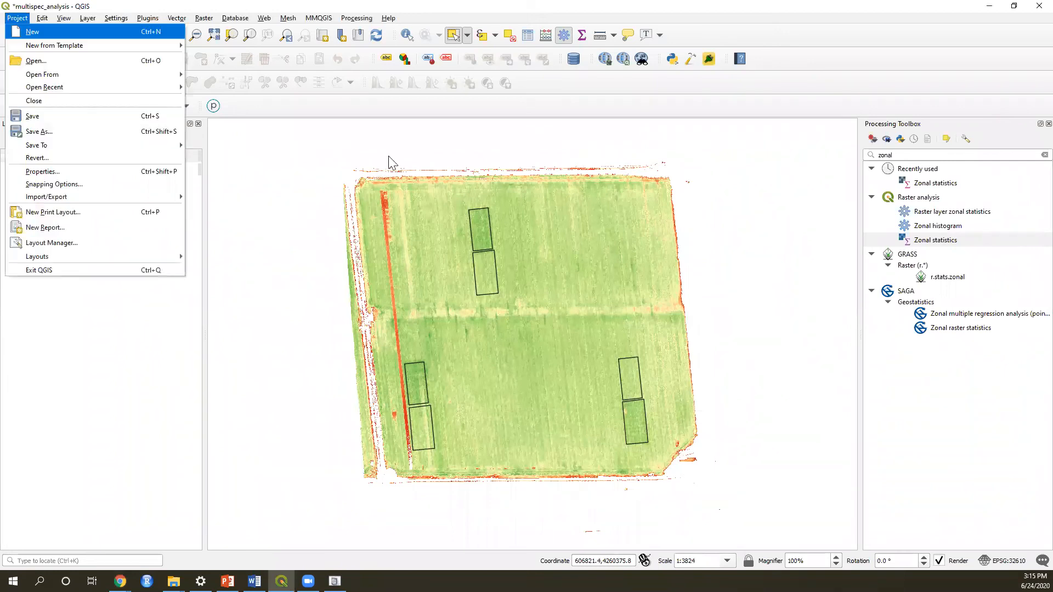
pyautogui.click(539, 308)
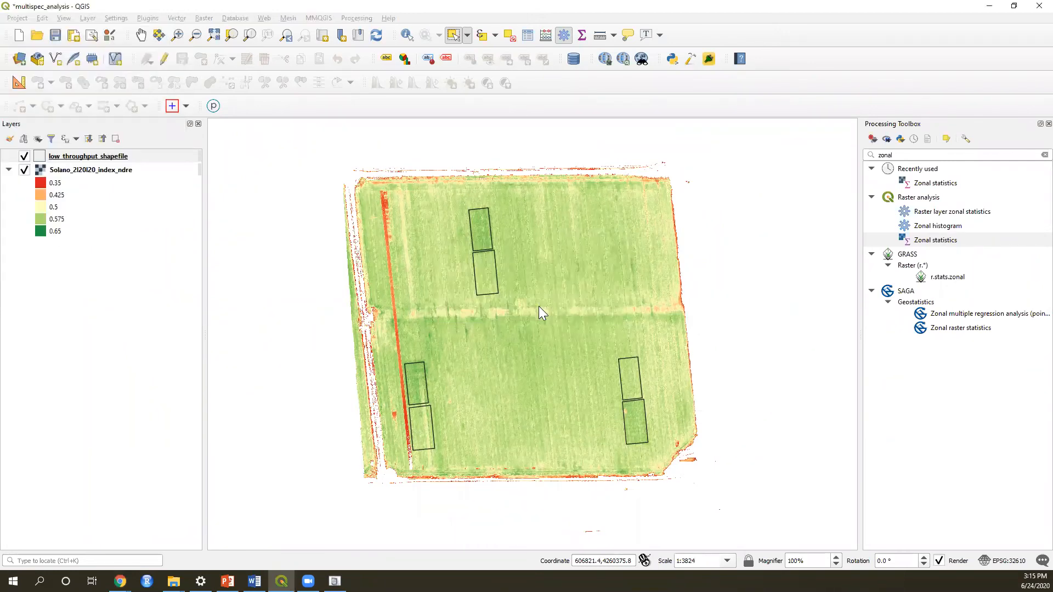
# - Add the raster Davis_4l10l18_index_grvi from the example_data folder to the project and inspect its rows of small plots
pyautogui.click(87, 18)
pyautogui.moveTo(146, 57)
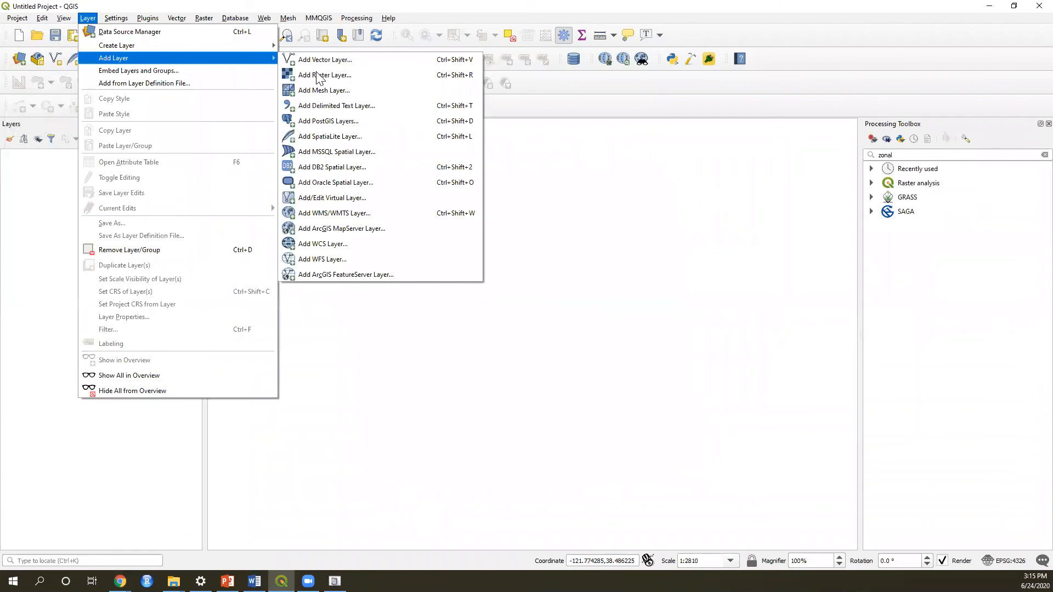
pyautogui.click(318, 75)
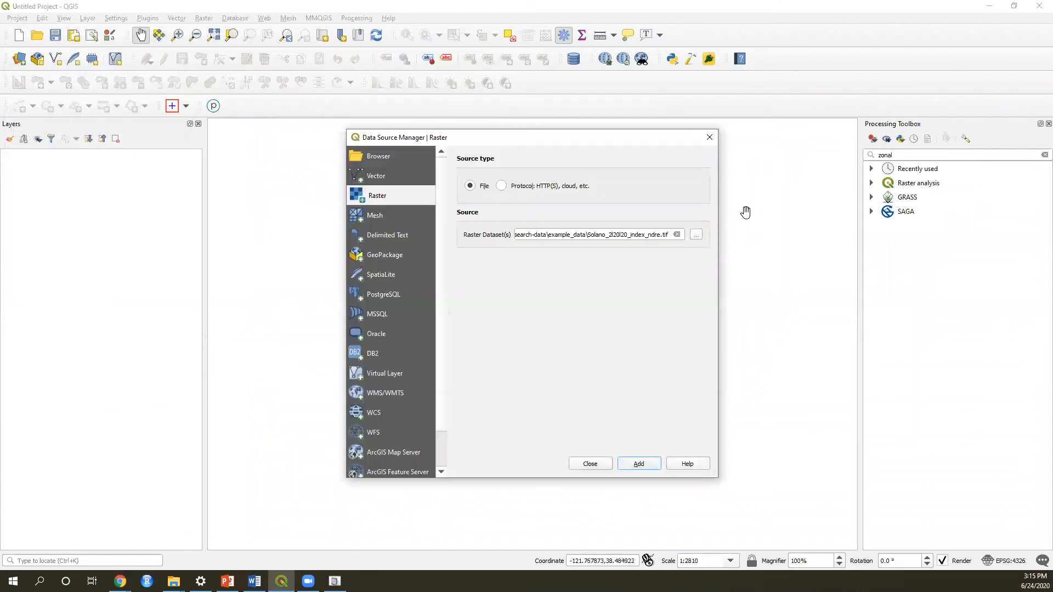
pyautogui.click(695, 236)
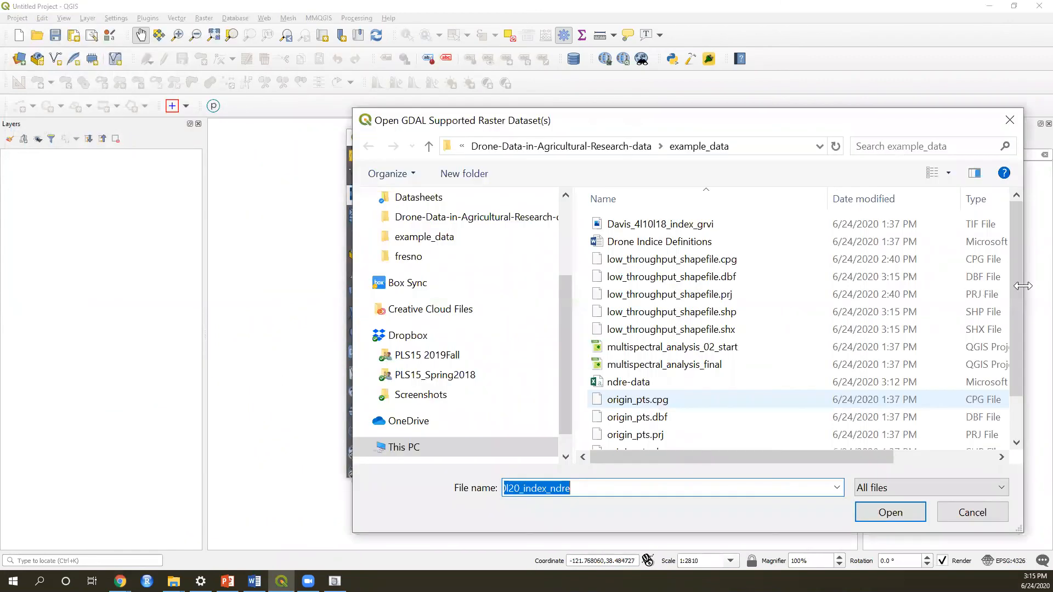
pyautogui.doubleClick(684, 230)
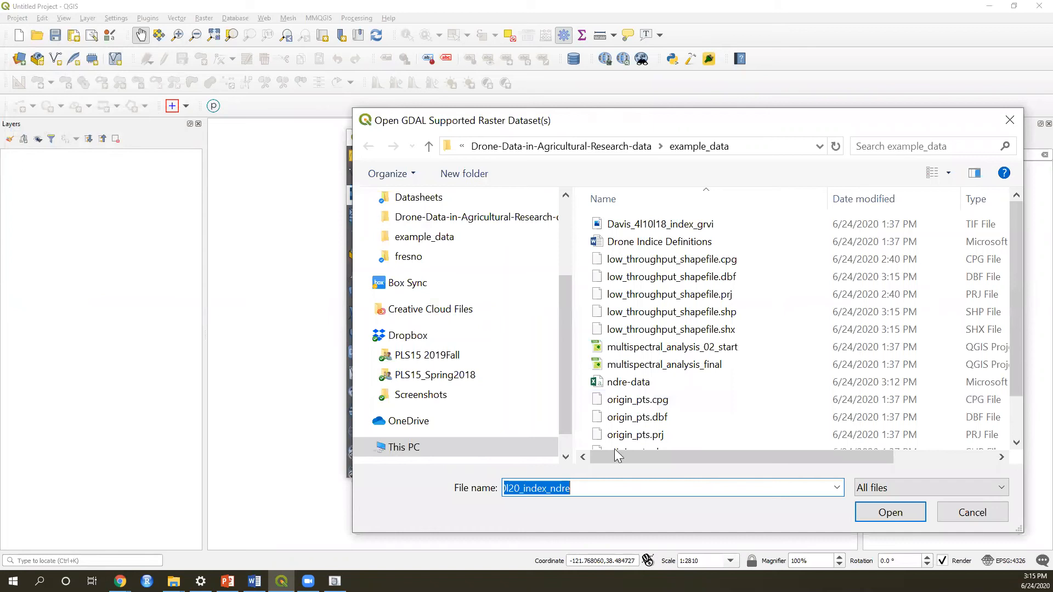
pyautogui.click(630, 465)
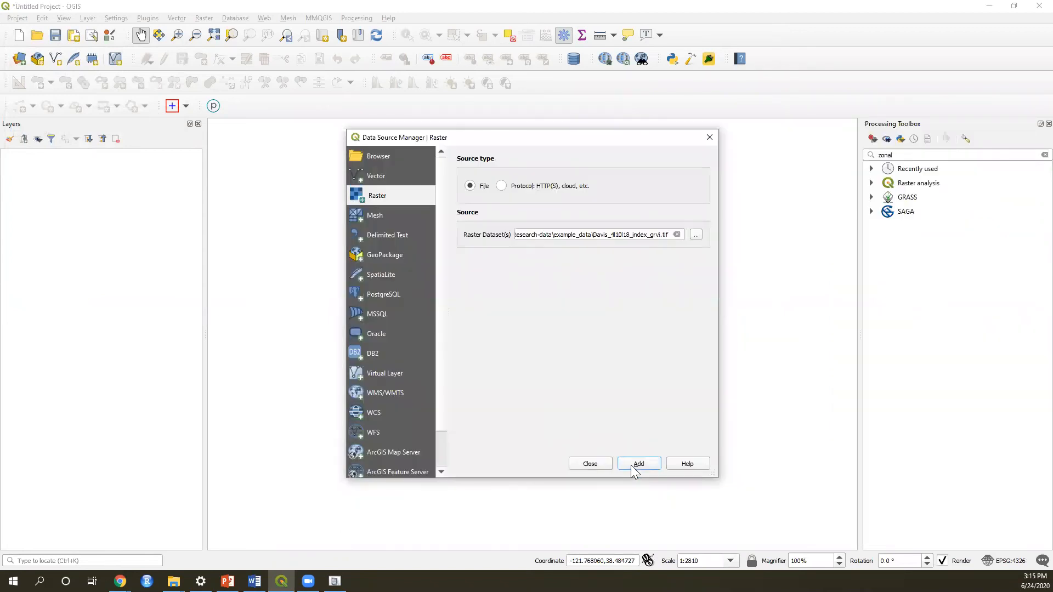
pyautogui.click(597, 459)
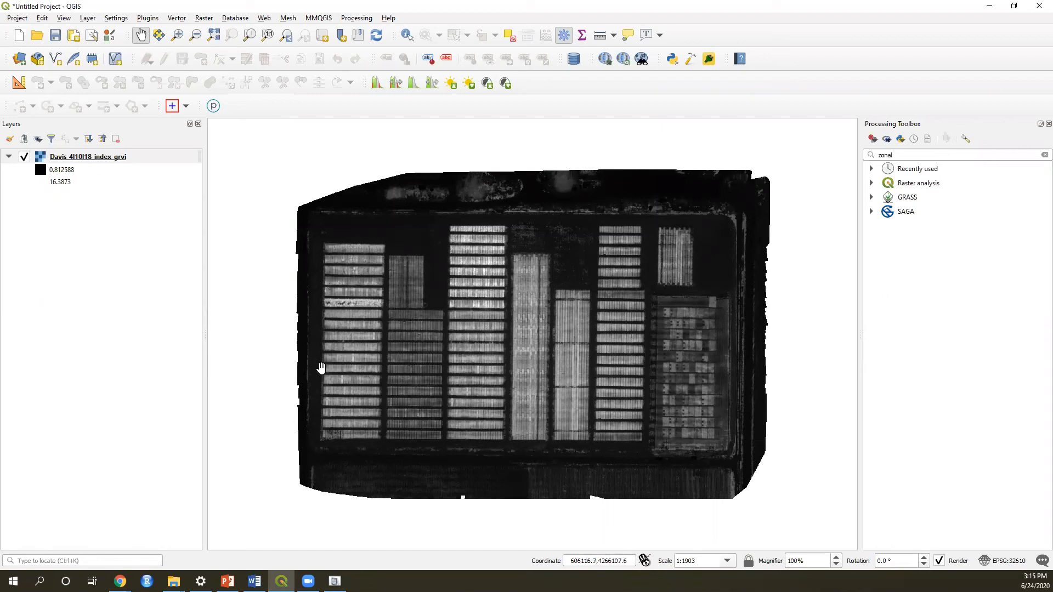
pyautogui.scroll(1, 346, 383)
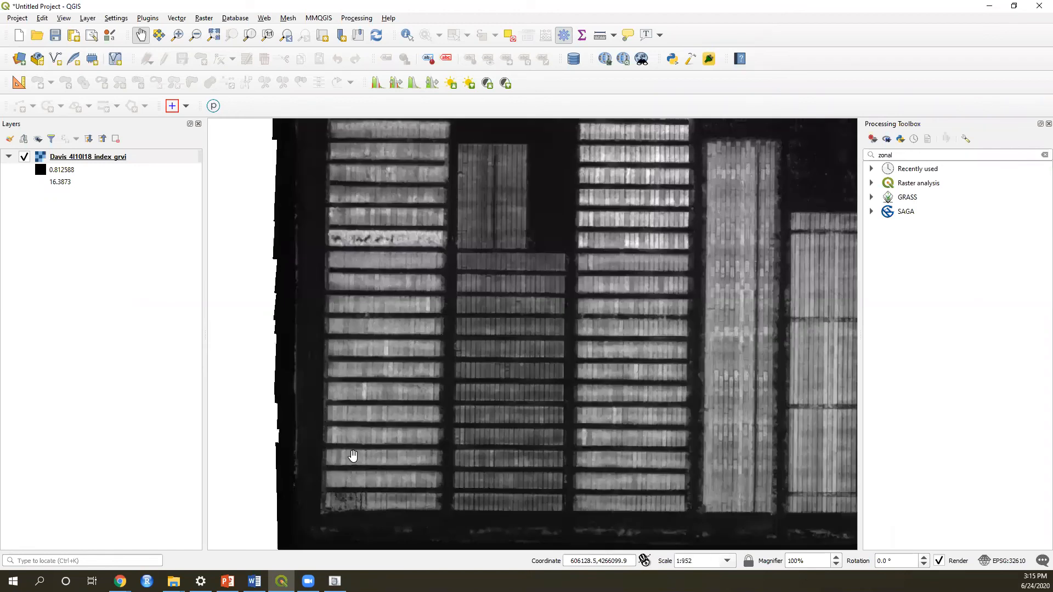
pyautogui.scroll(1, 352, 456)
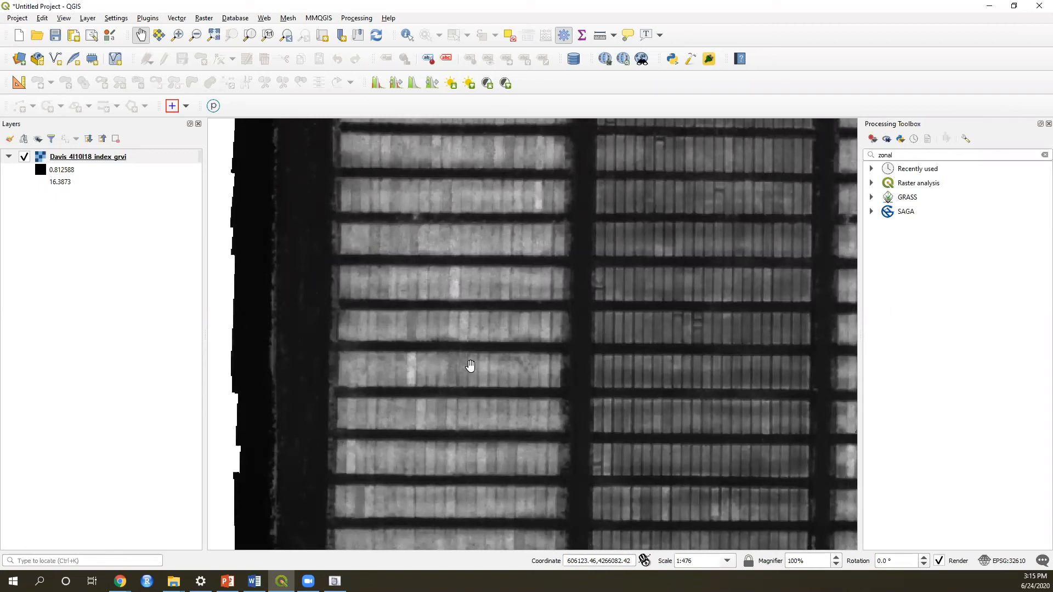
pyautogui.scroll(-1, 477, 462)
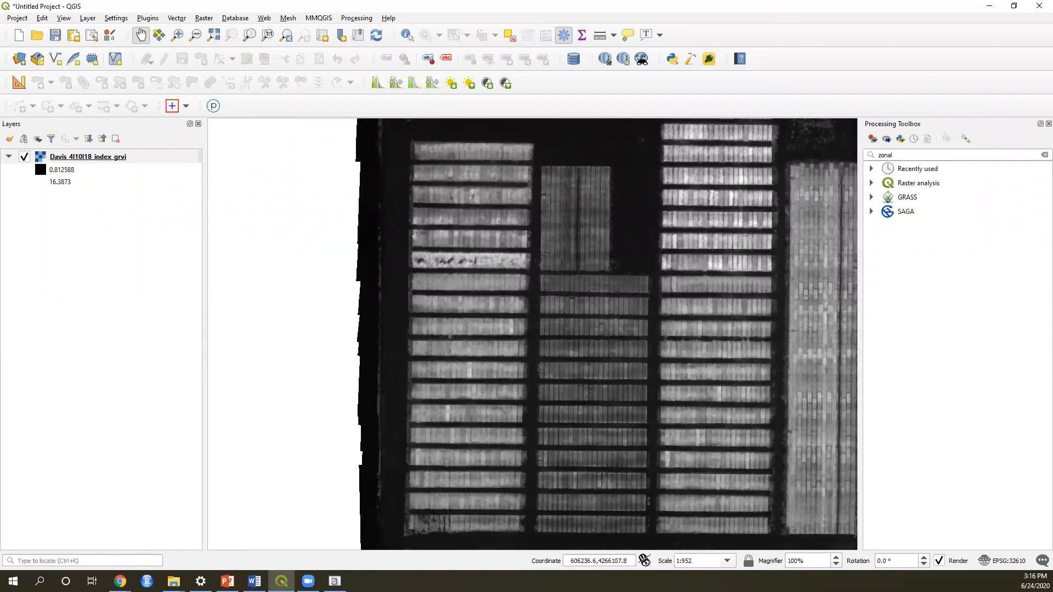
# - Open the plugin manager and search all plugins for "r proc"
pyautogui.click(149, 20)
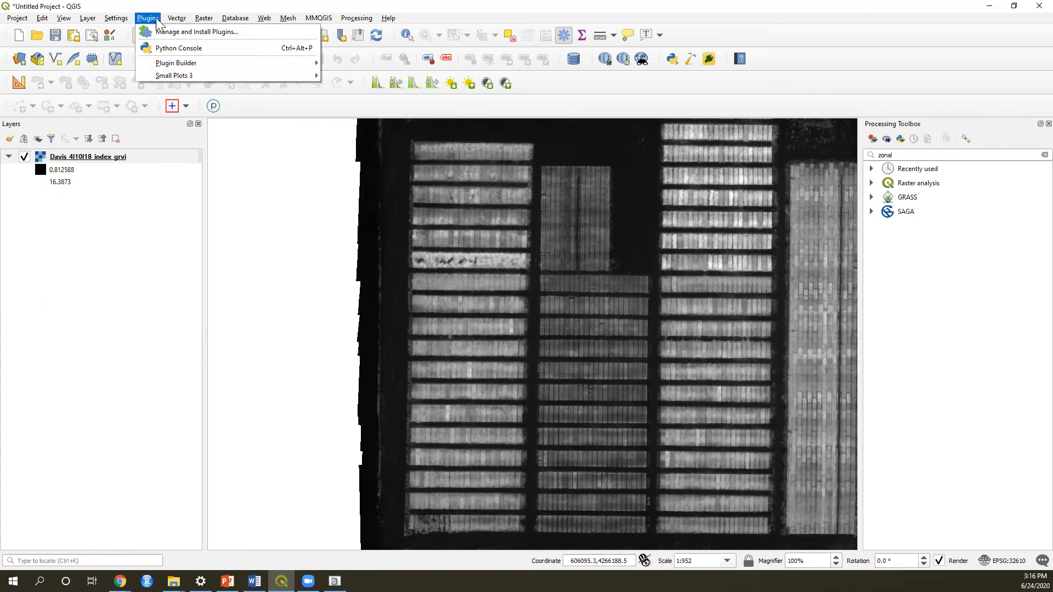
pyautogui.click(182, 33)
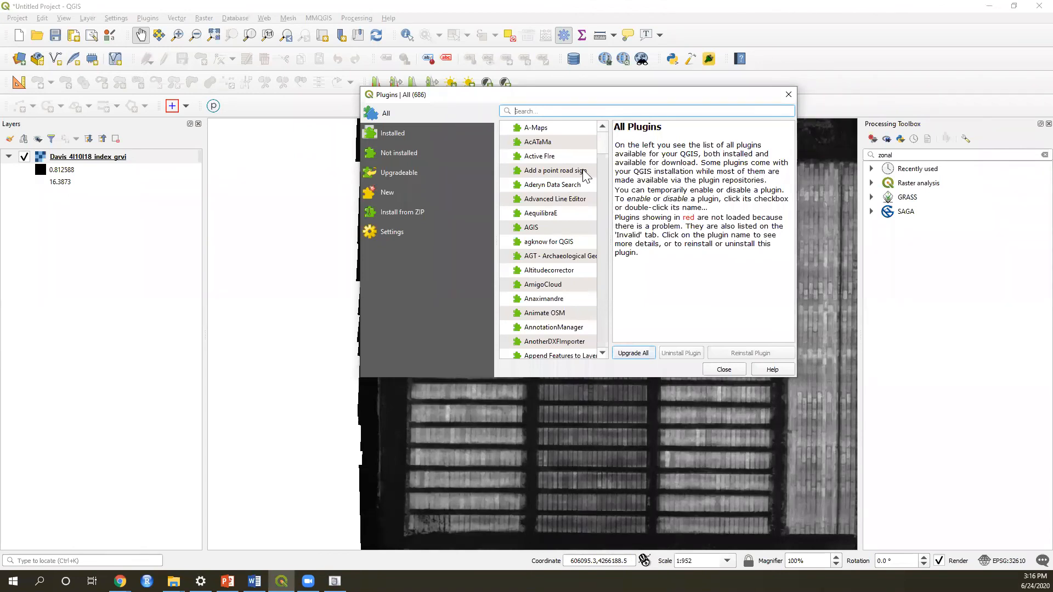
pyautogui.write('r pr')
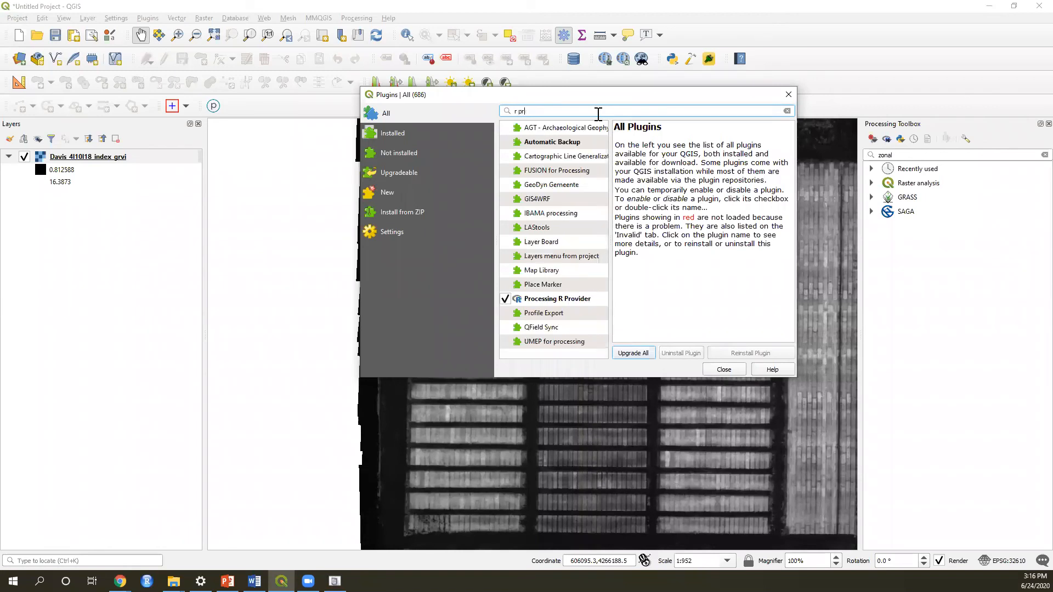
pyautogui.write('oc')
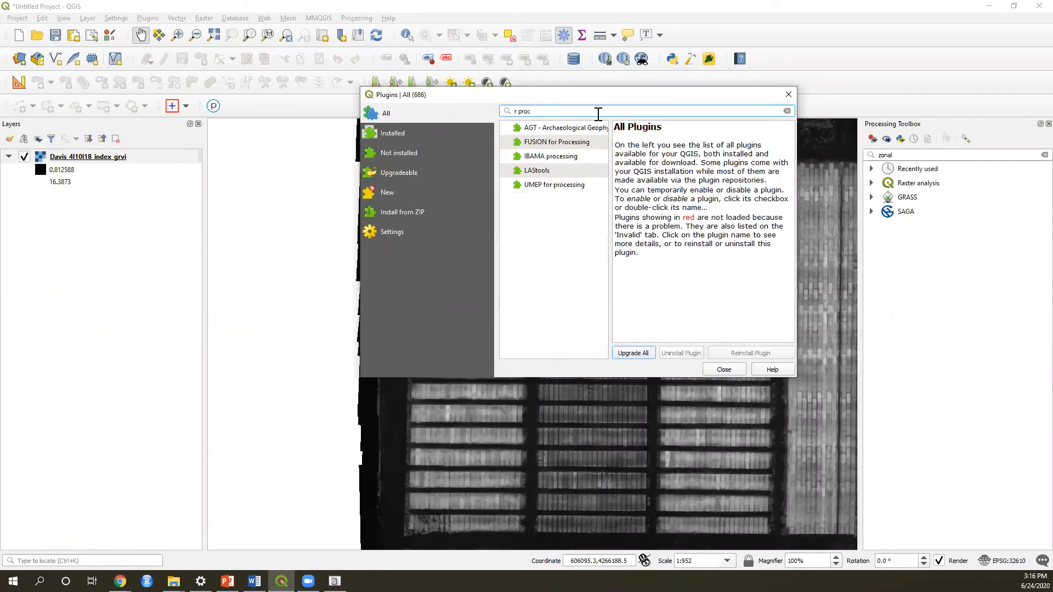
pyautogui.press('BackSpace')
pyautogui.press('BackSpace')
pyautogui.press('BackSpace')
pyautogui.press('BackSpace')
pyautogui.moveTo(604, 141); pyautogui.dragTo(606, 116)
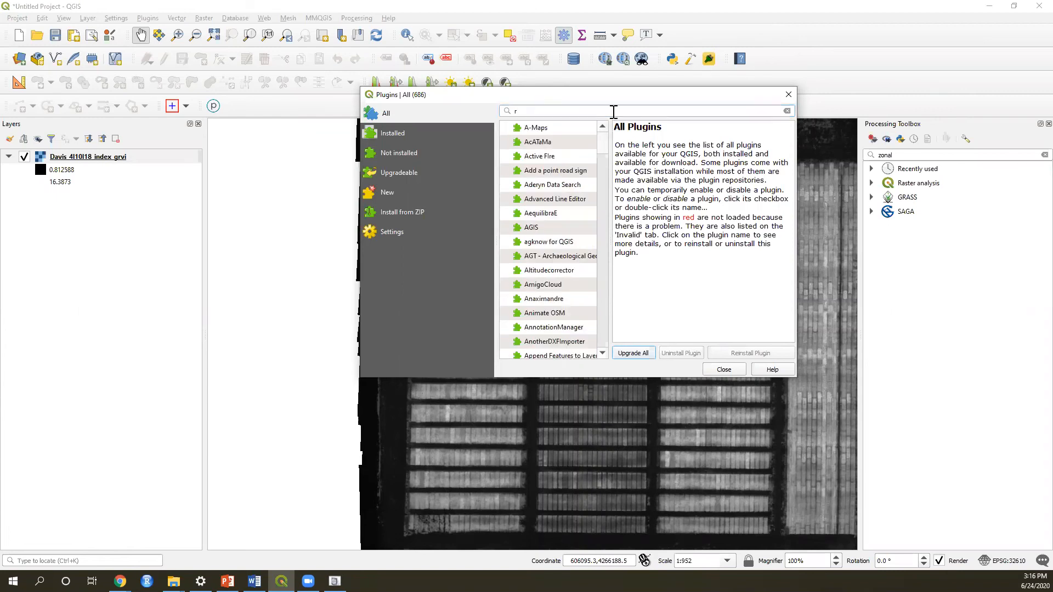
# - Search all plugins for "process" and find Processing R Provider among the results
pyautogui.click(614, 111)
pyautogui.press('BackSpace')
pyautogui.write('p')
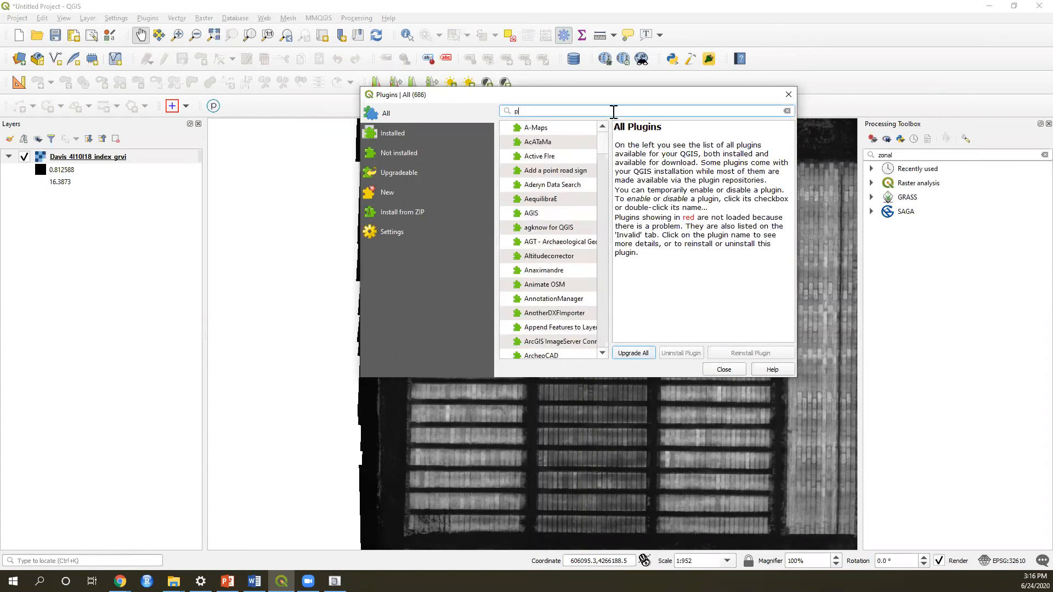
pyautogui.write('roces')
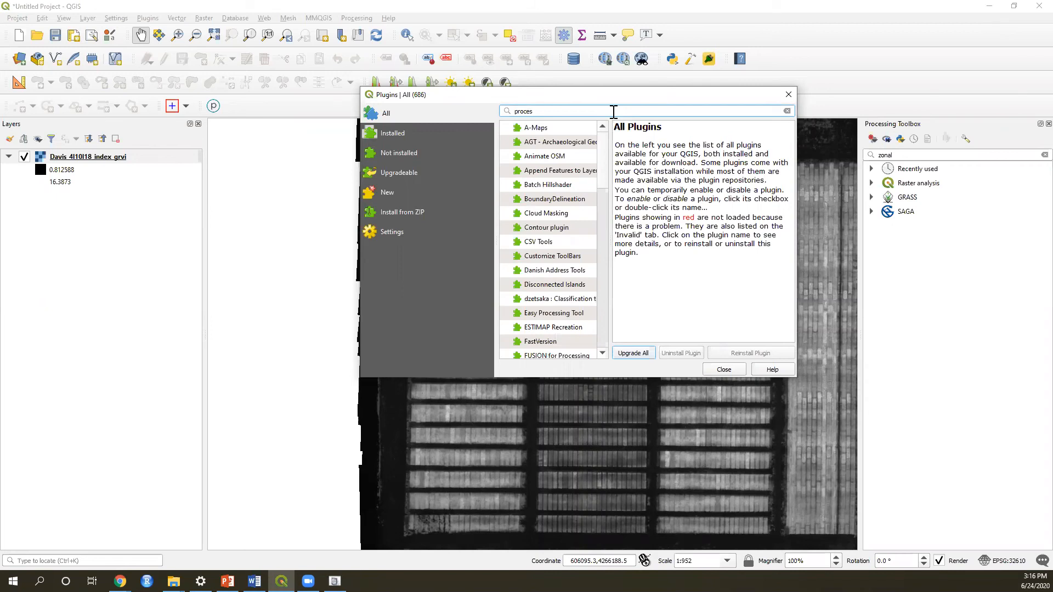
pyautogui.write('sn')
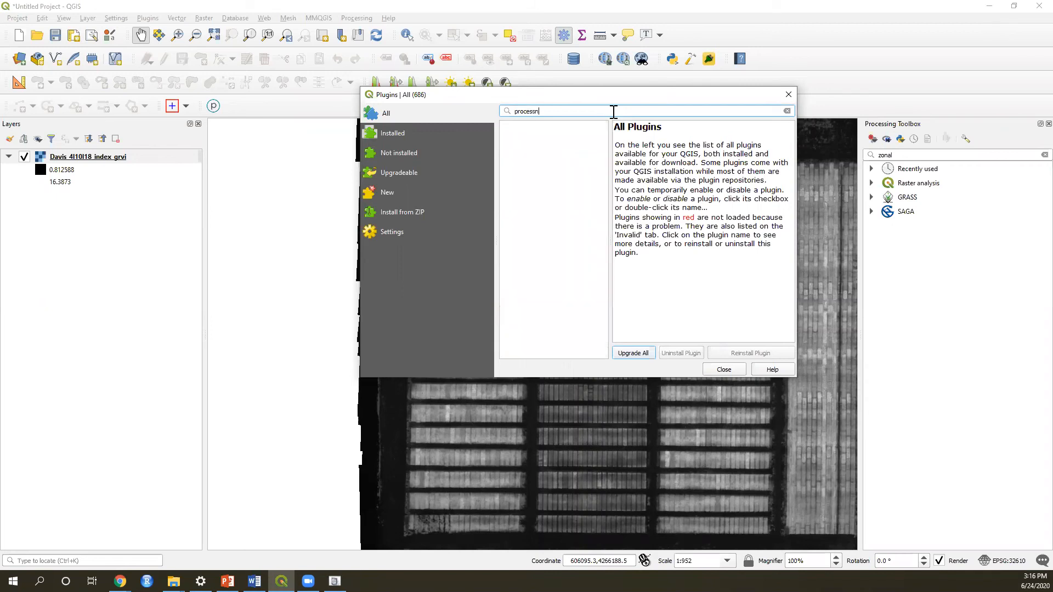
pyautogui.press('BackSpace')
pyautogui.moveTo(602, 168); pyautogui.dragTo(609, 194)
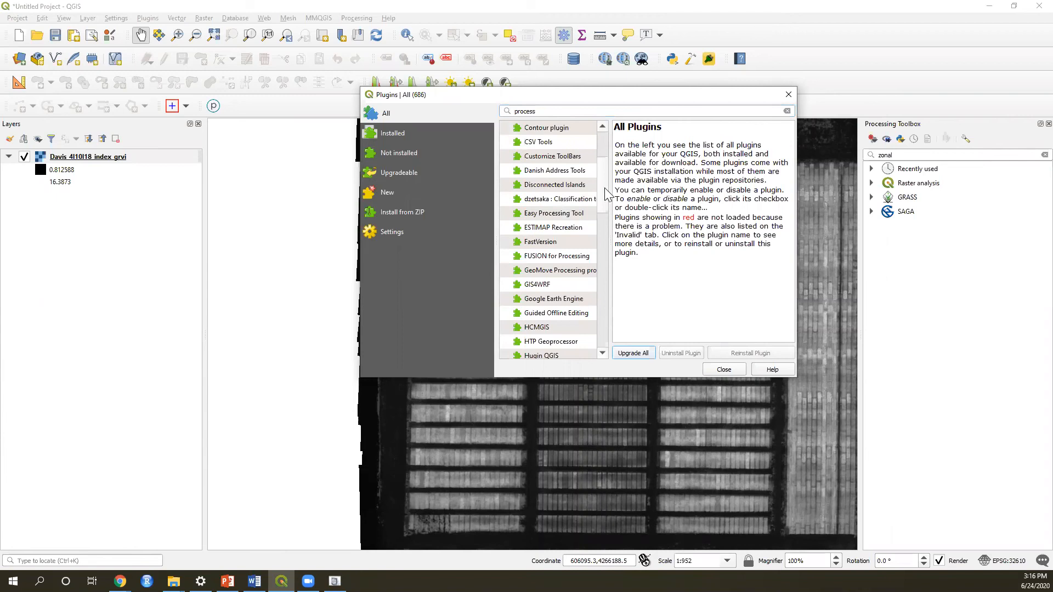
pyautogui.scroll(-7, 610, 294)
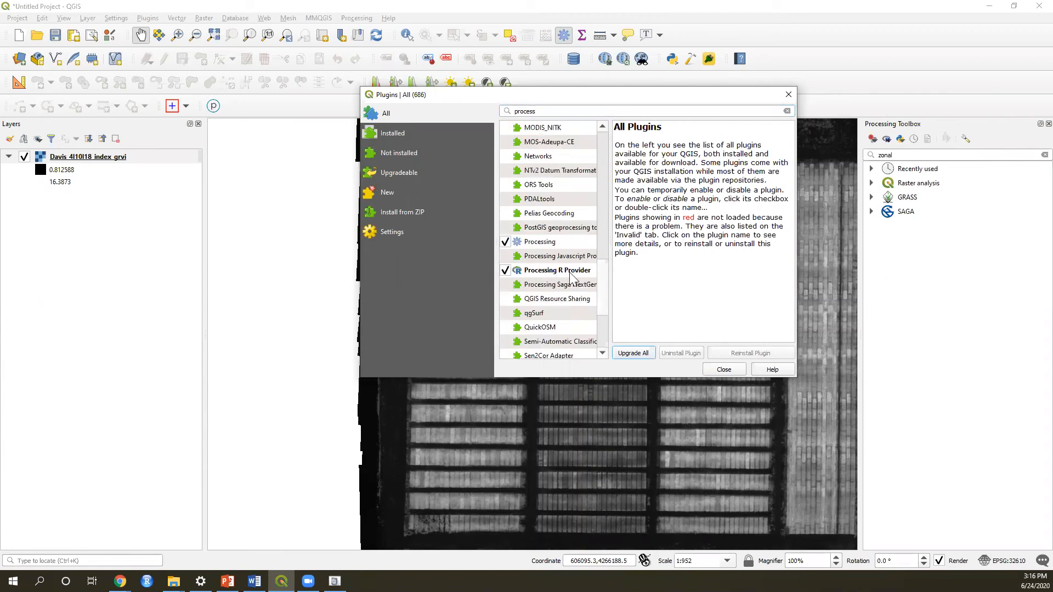
# - Review the details of the Processing R Provider plugin in a widened plugin manager, and close the manager
pyautogui.click(581, 271)
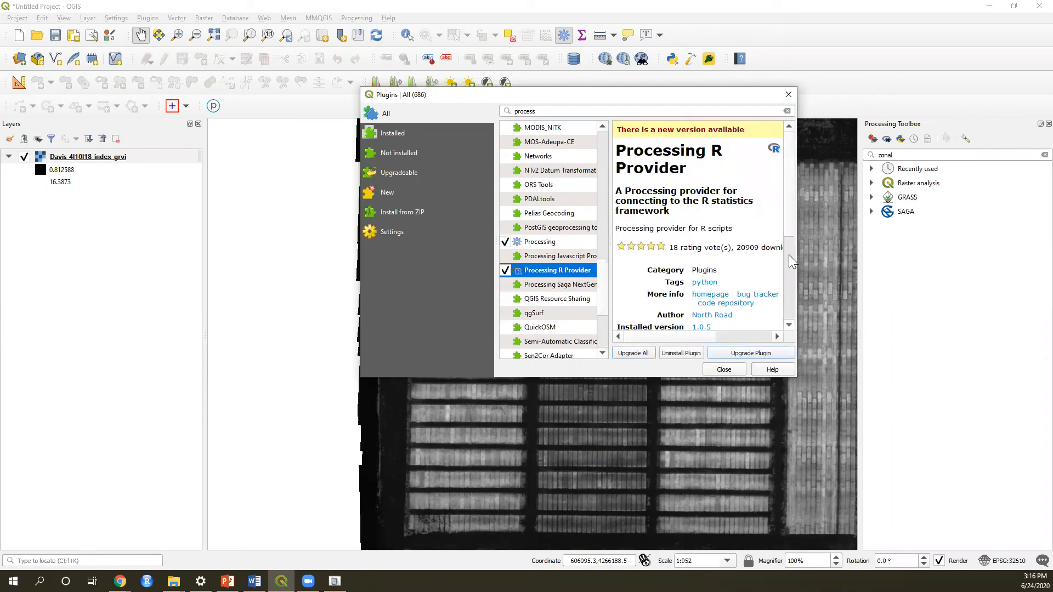
pyautogui.moveTo(796, 258); pyautogui.dragTo(963, 258)
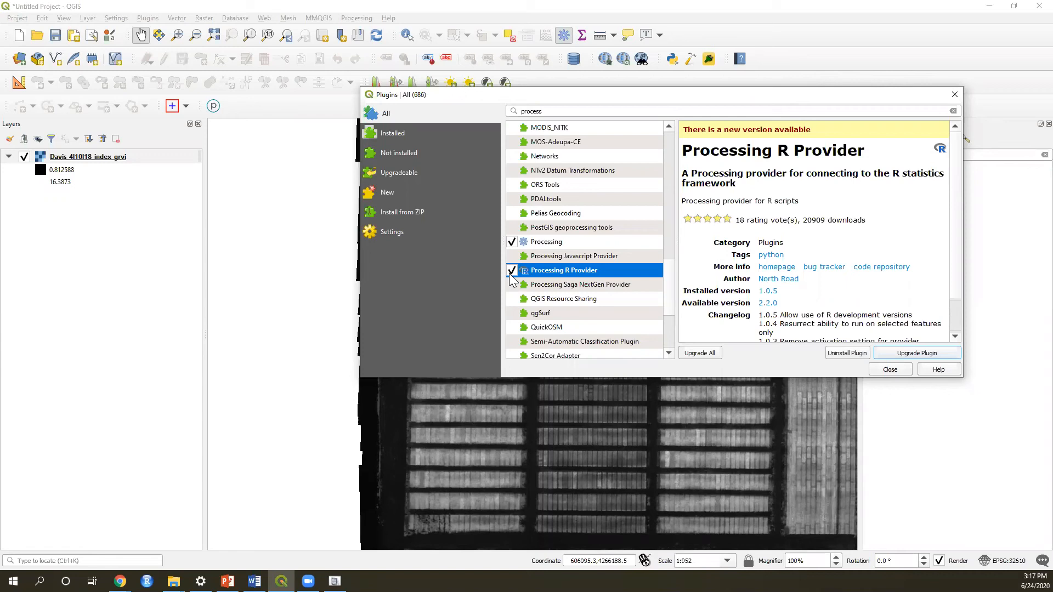
pyautogui.click(890, 370)
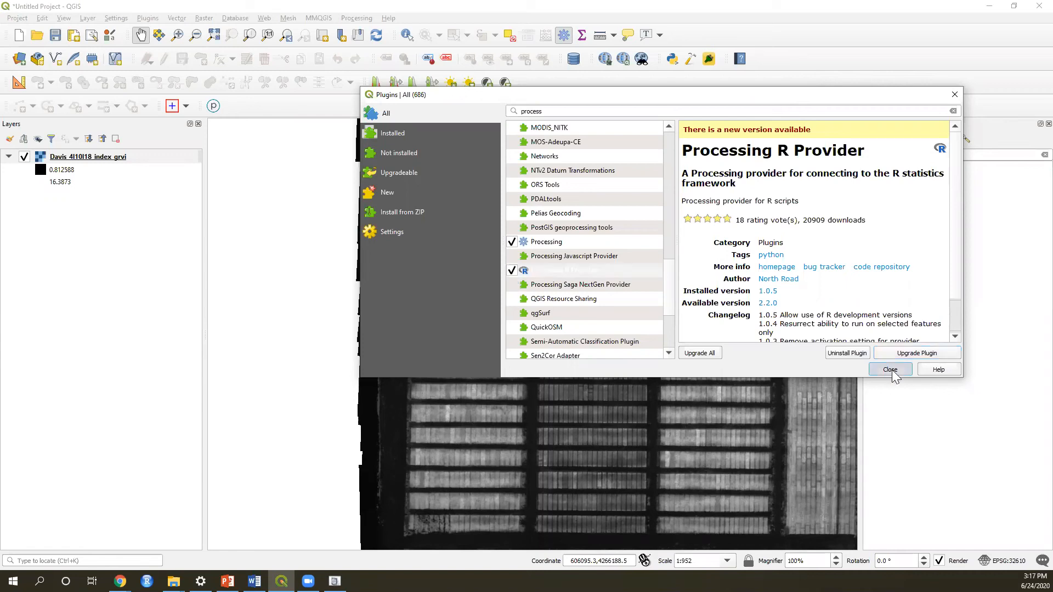
pyautogui.click(880, 368)
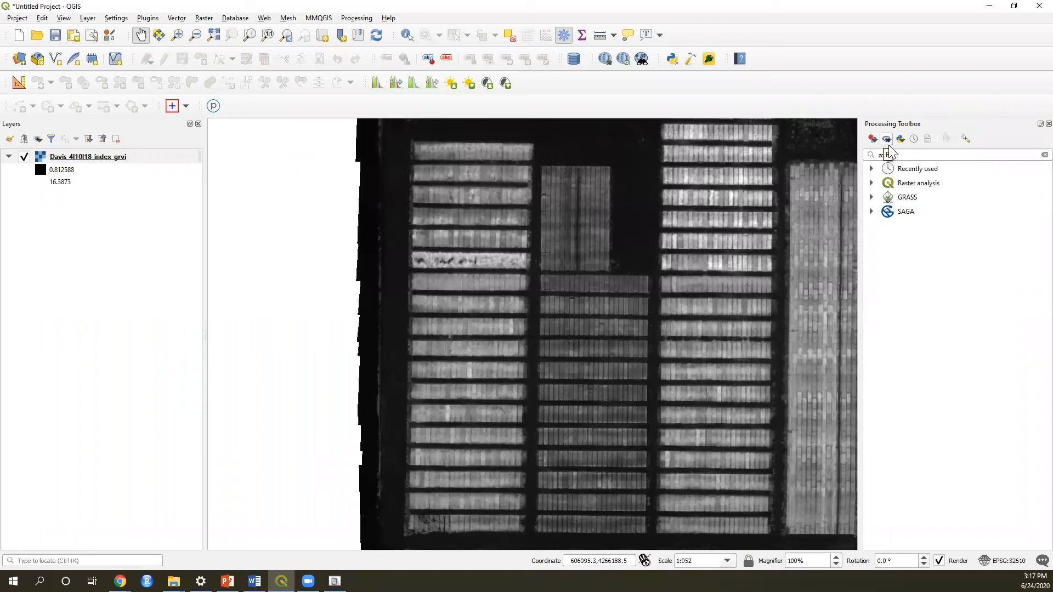
# - Start a new R script, browse to the R_scripts folder in Drone-Data-in-Agricultural-Research-data, and close the editor without loading a script
pyautogui.click(886, 141)
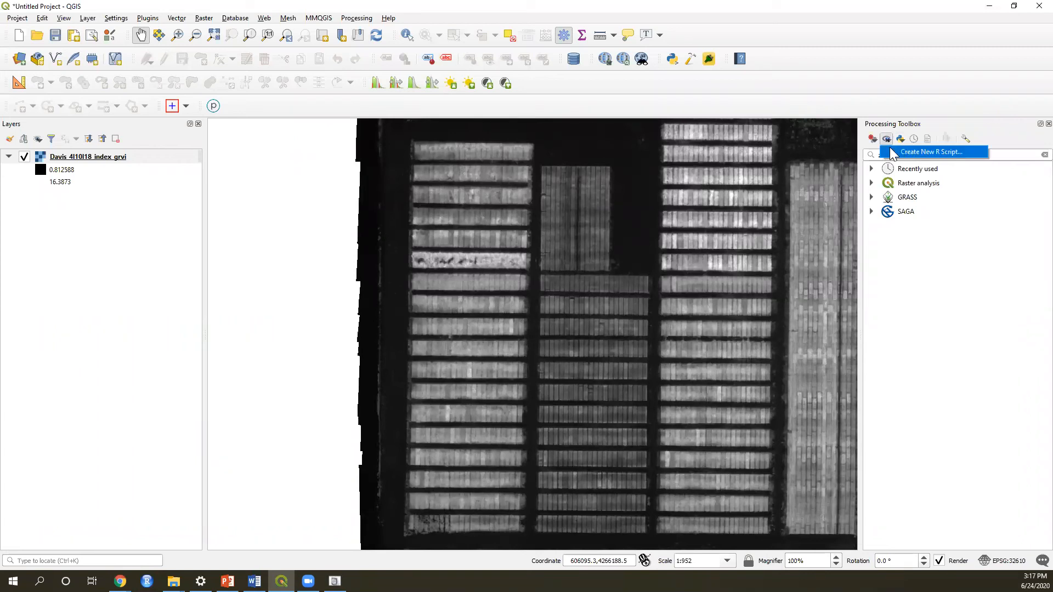
pyautogui.click(926, 152)
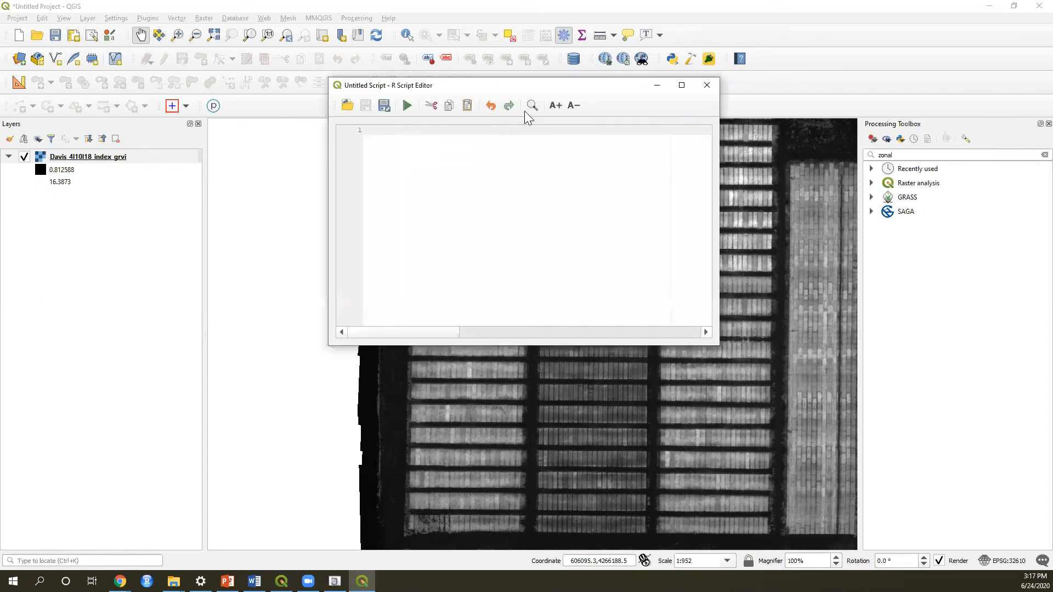
pyautogui.click(346, 107)
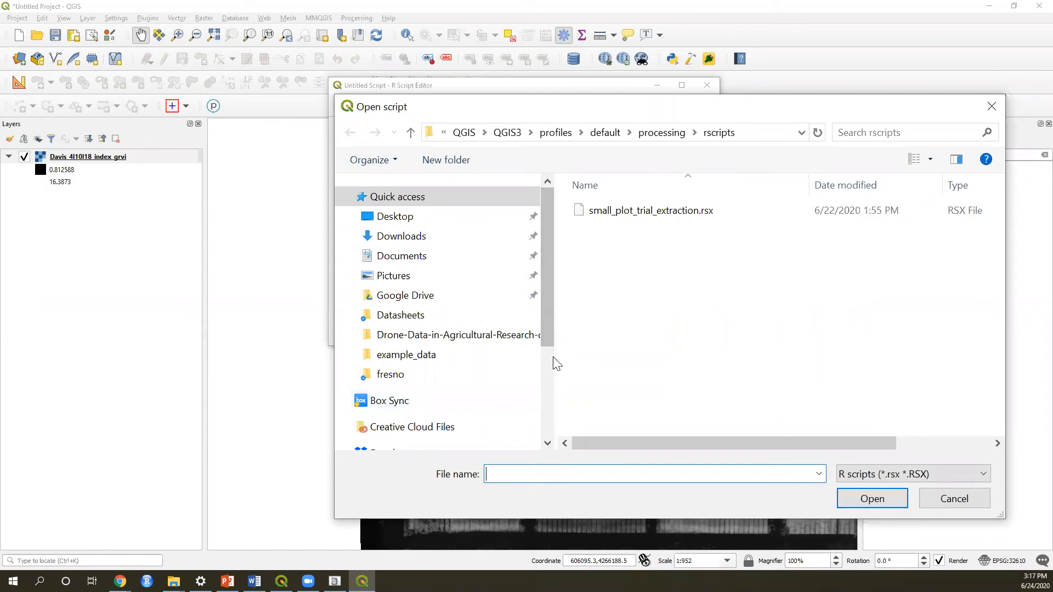
pyautogui.click(556, 335)
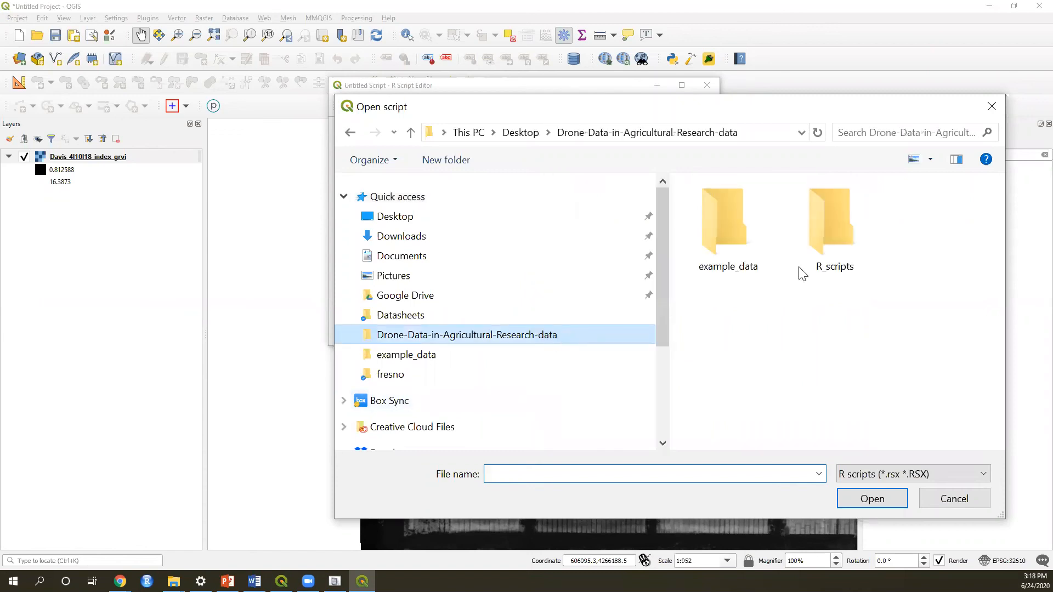
pyautogui.doubleClick(832, 260)
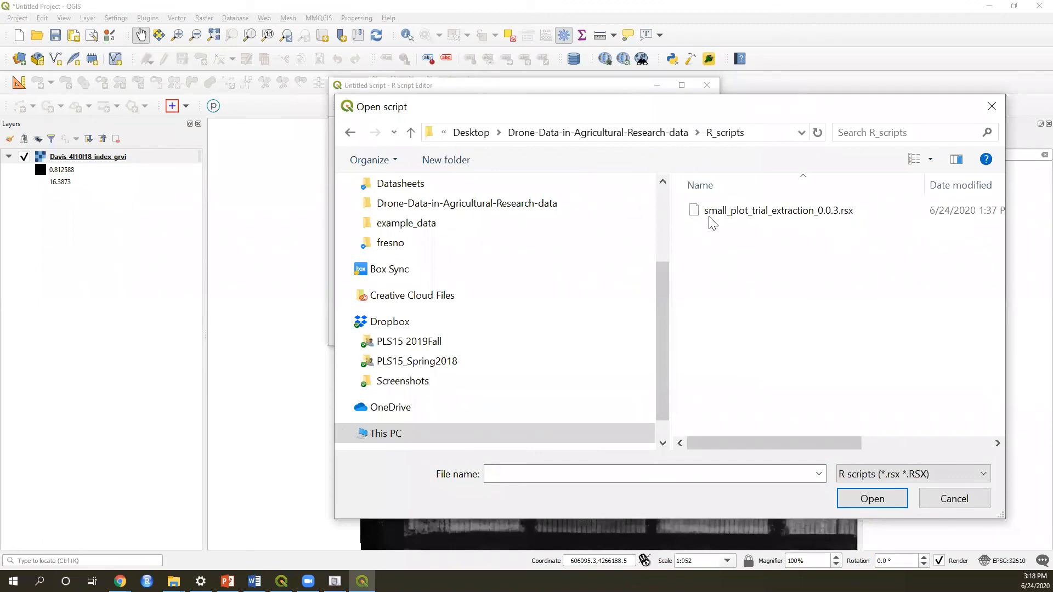
pyautogui.click(989, 105)
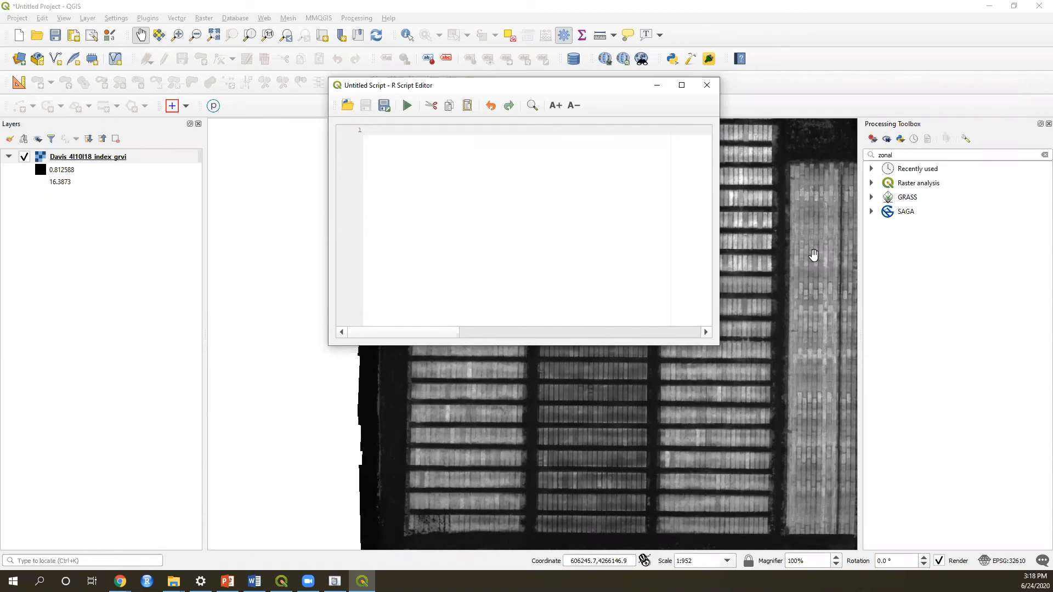
pyautogui.click(704, 86)
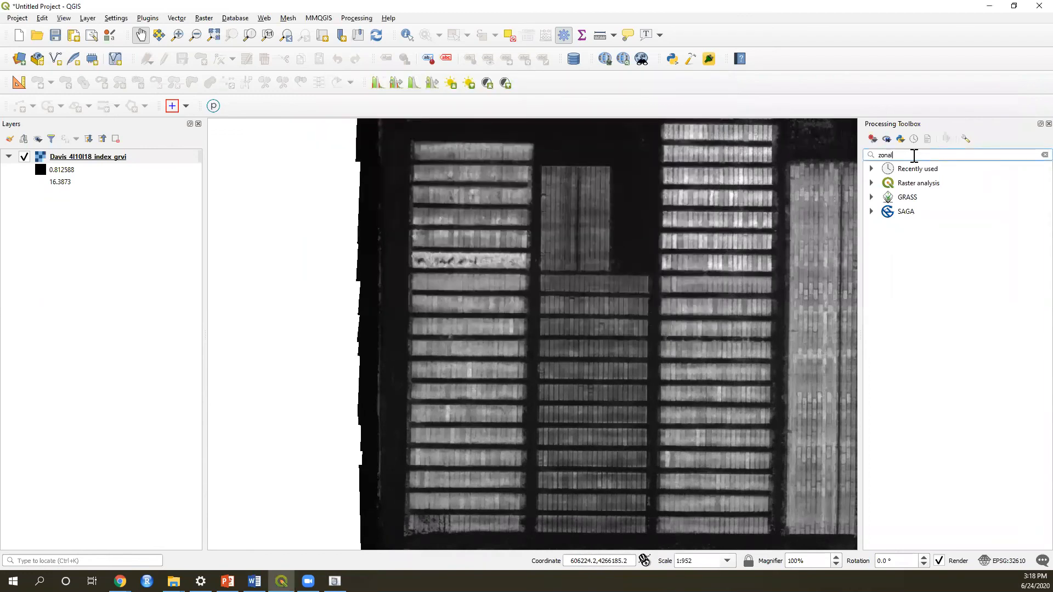
# - Clear the toolbox search, and review the parameters of the R script small_plot_trial_extraction_0.0.3 without running it
pyautogui.press('BackSpace')
pyautogui.press('BackSpace')
pyautogui.press('BackSpace')
pyautogui.press('BackSpace')
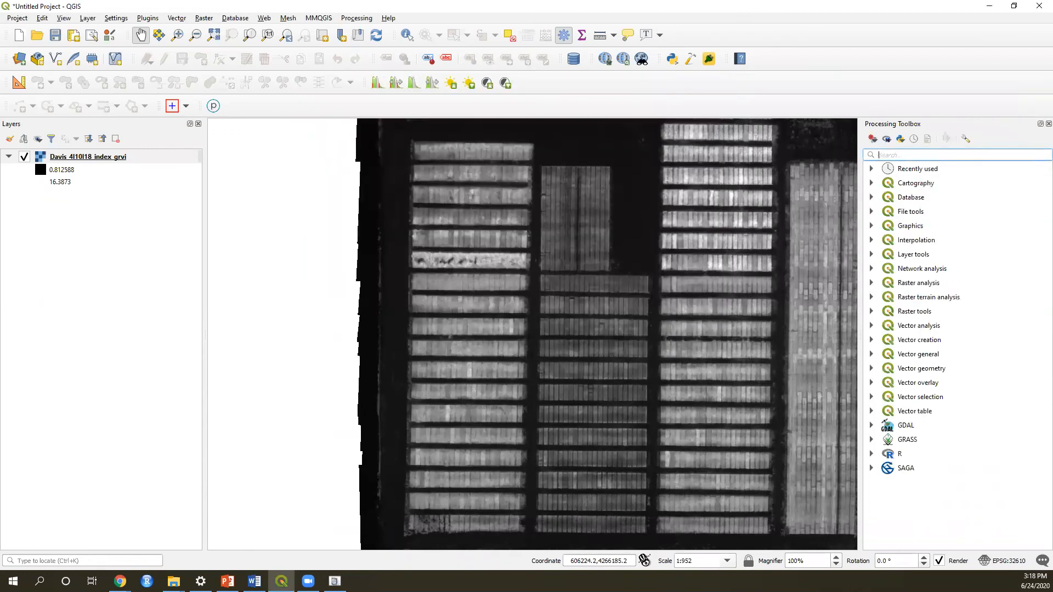
pyautogui.click(871, 454)
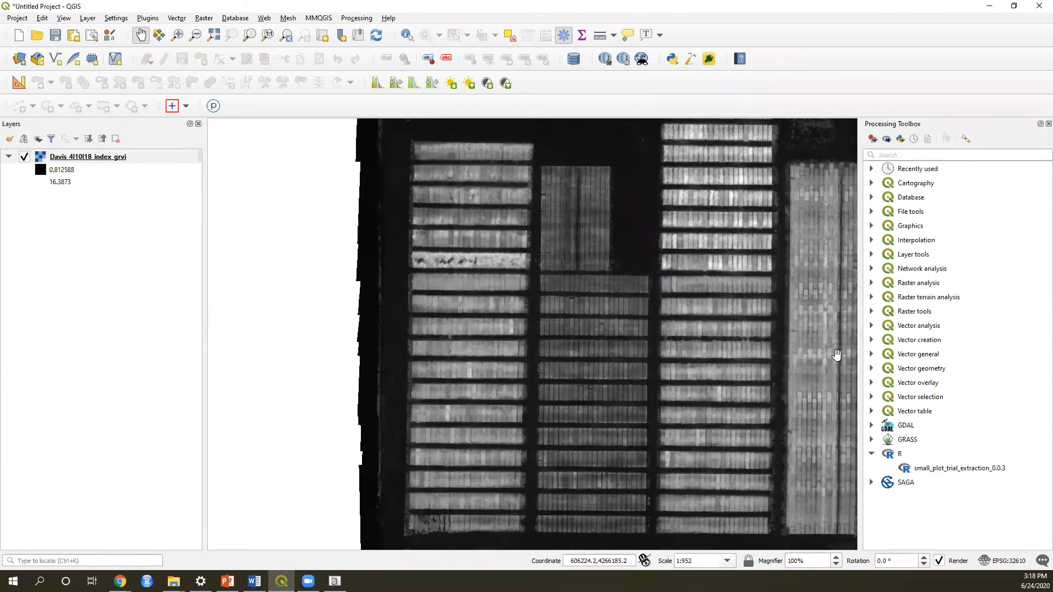
pyautogui.click(958, 469)
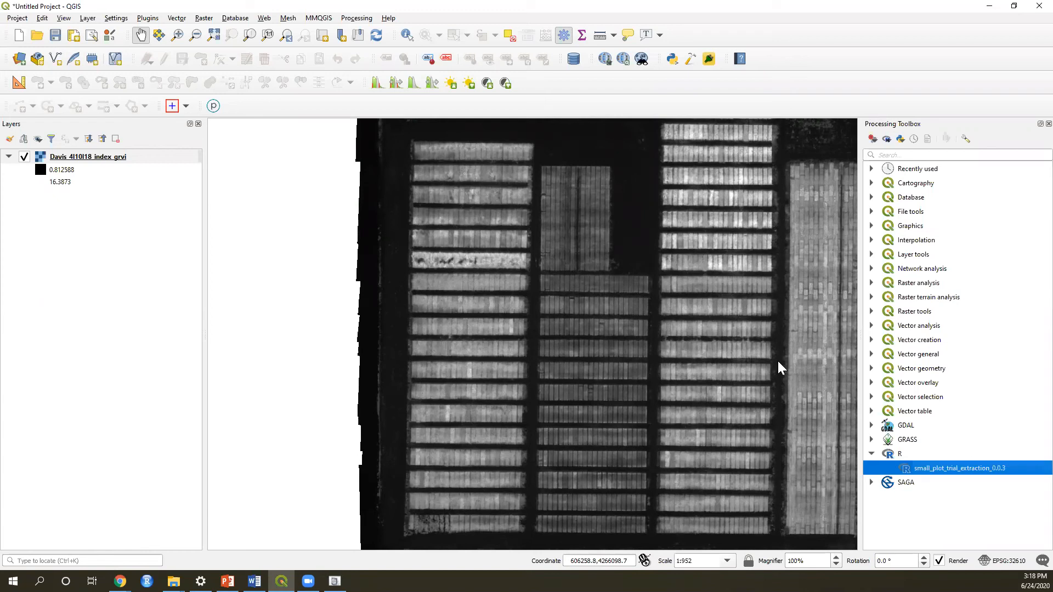
pyautogui.doubleClick(946, 471)
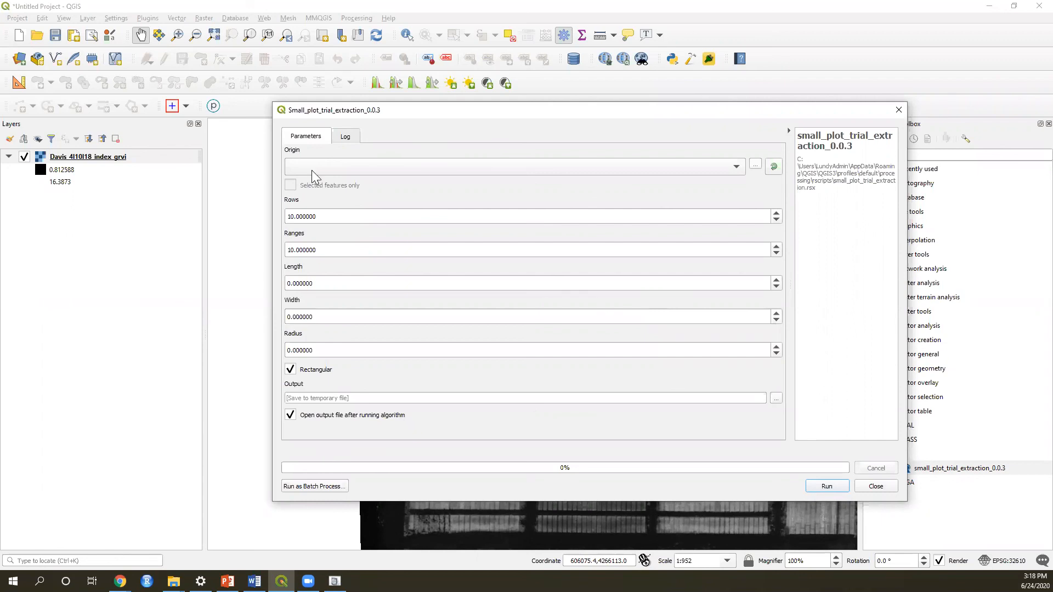
pyautogui.click(903, 109)
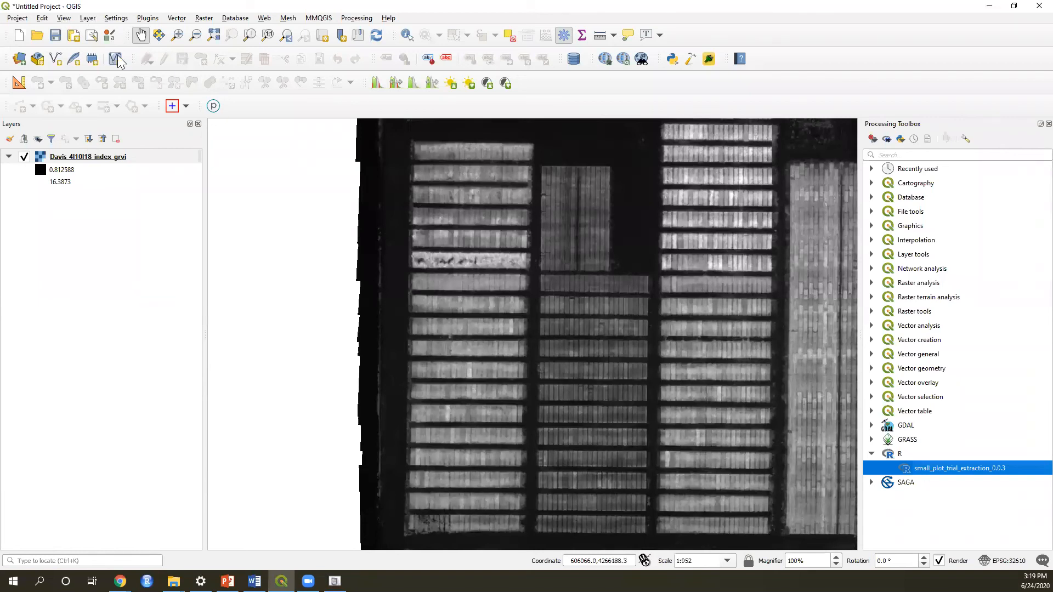
# - Start a new point shapefile layer with the file name origin in the example_data folder
pyautogui.click(85, 19)
pyautogui.moveTo(252, 50)
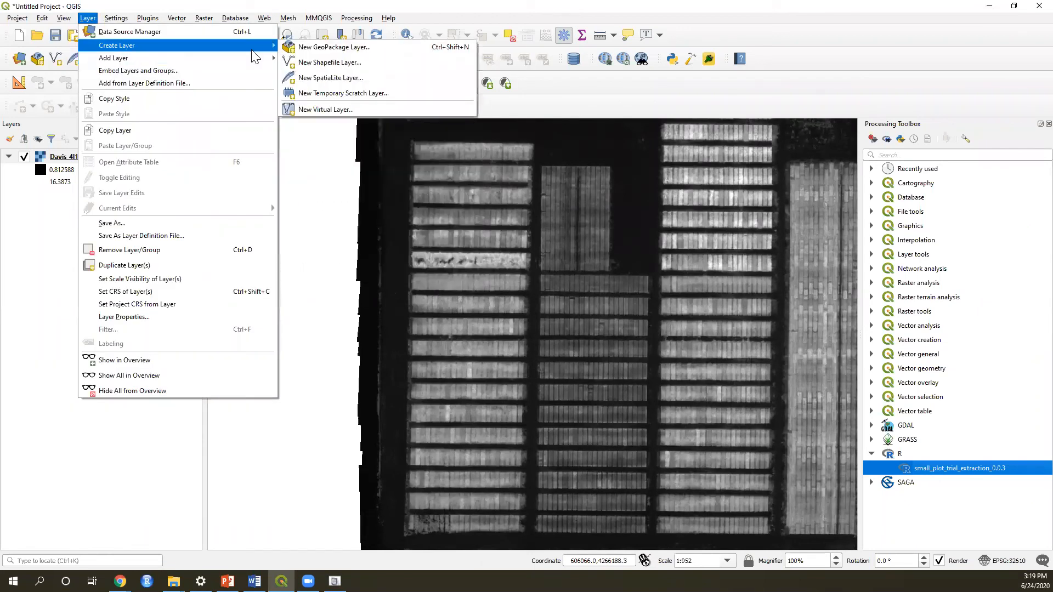
pyautogui.click(382, 96)
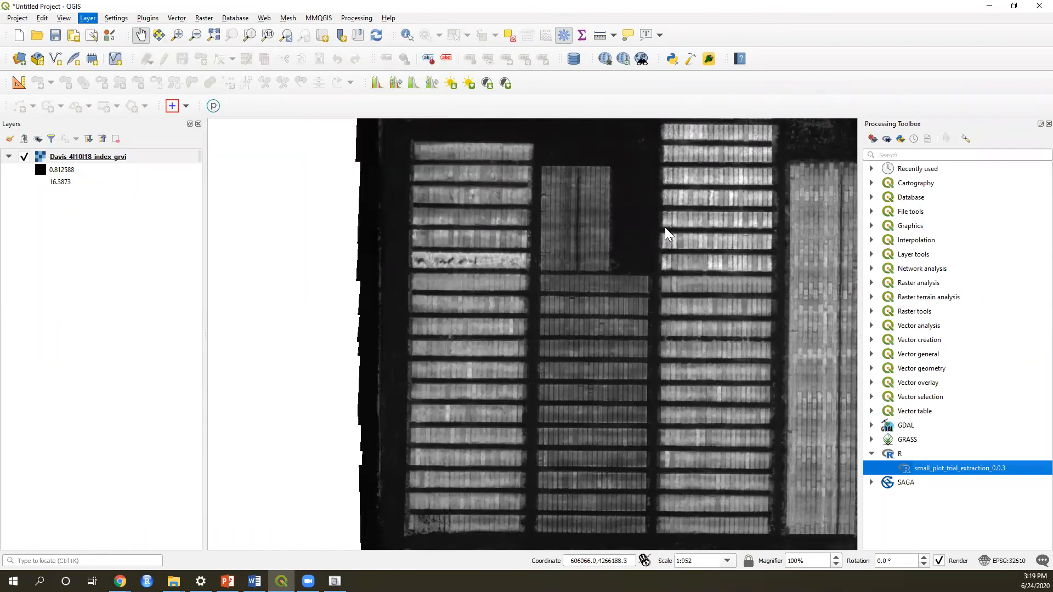
pyautogui.click(668, 151)
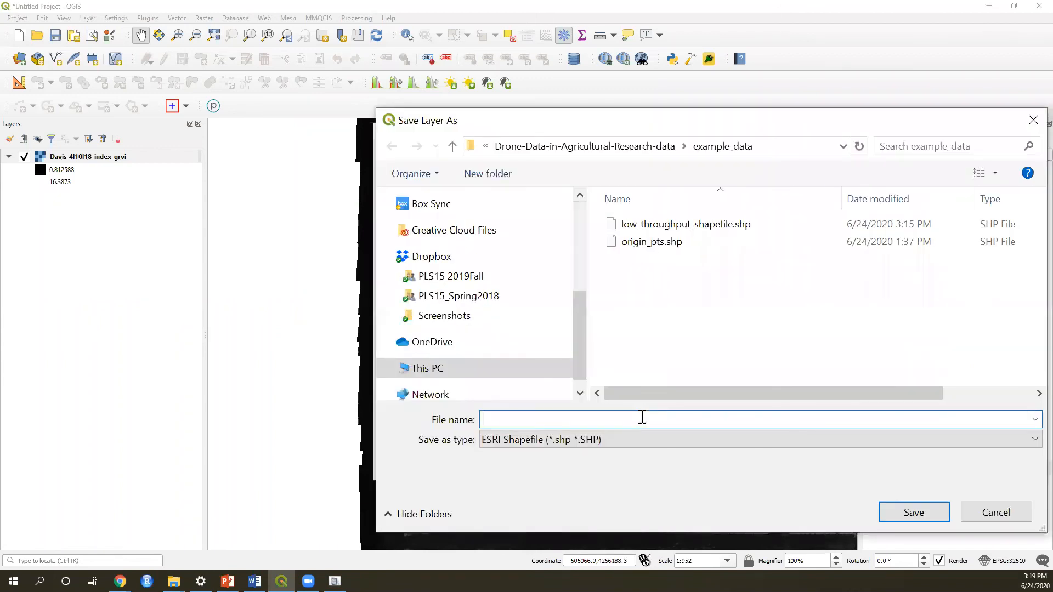
pyautogui.write('origin')
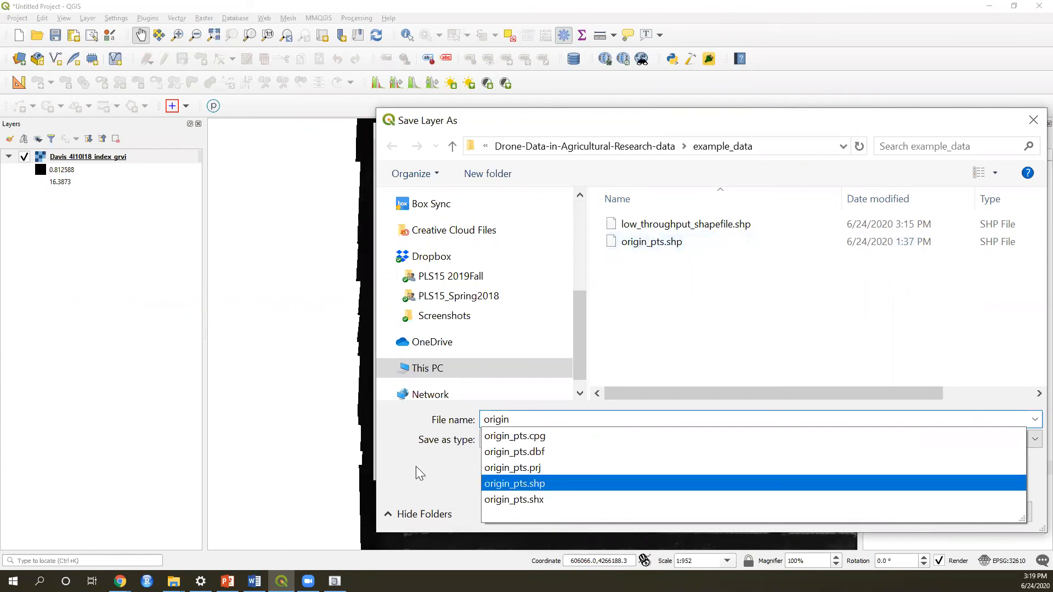
pyautogui.press('Return')
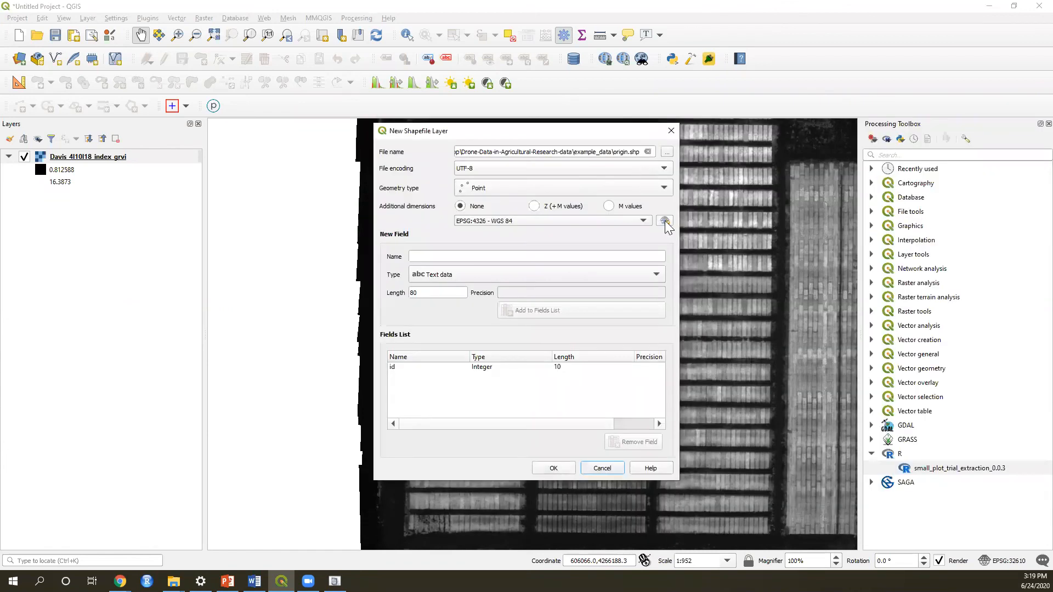
# - Set the new shapefile's CRS to the project CRS EPSG:32610 - WGS 84 / UTM zone 10N and create the layer
pyautogui.click(664, 221)
pyautogui.click(761, 122)
pyautogui.click(642, 221)
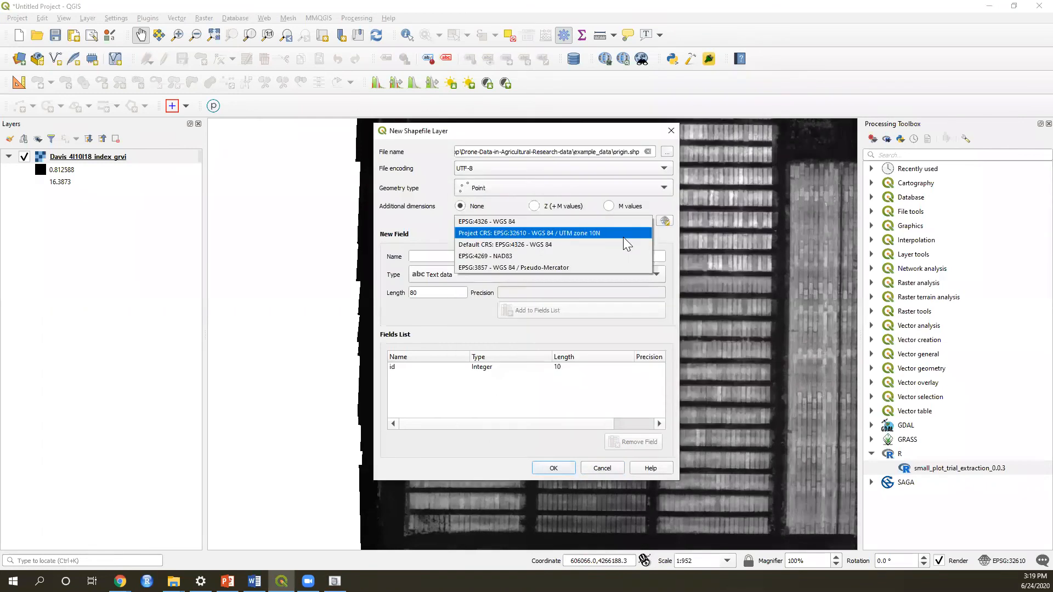
pyautogui.click(530, 233)
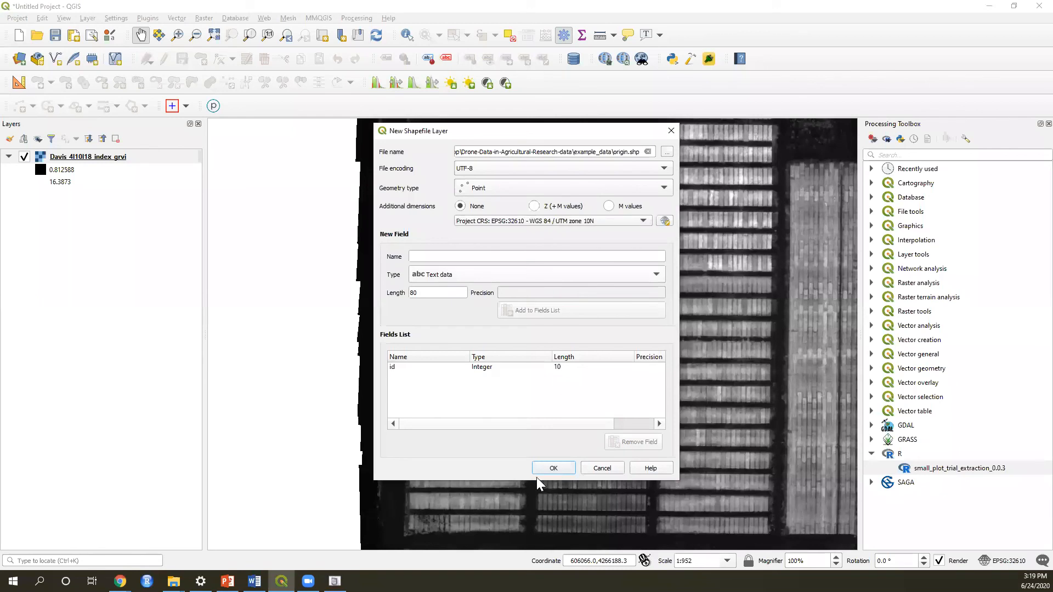
pyautogui.click(538, 472)
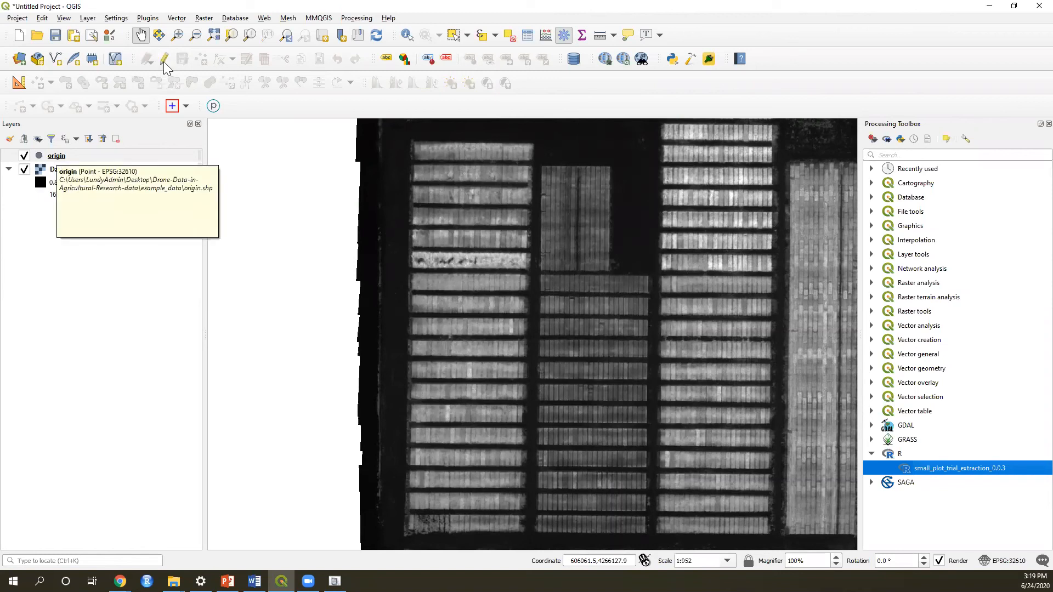
# - Make the origin layer editable and add a point near the west end of the western block's second row from the south
pyautogui.click(199, 61)
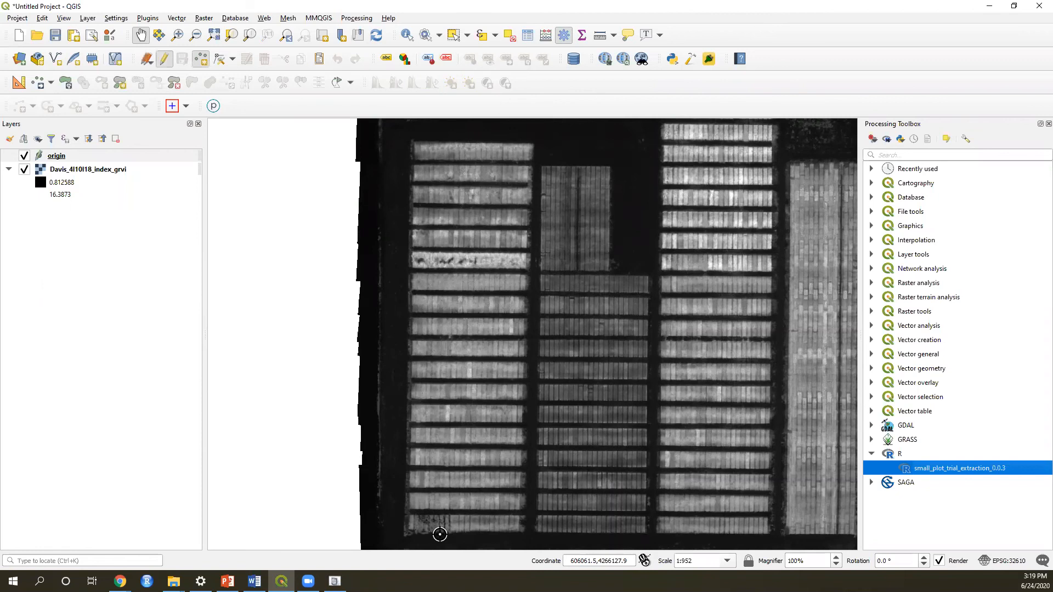
pyautogui.scroll(1, 664, 532)
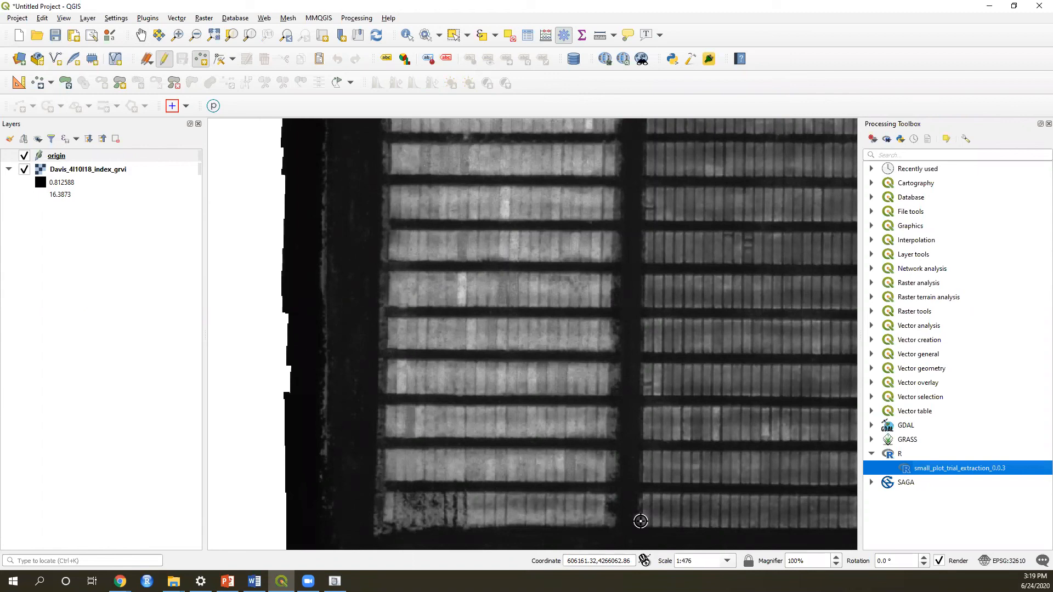
pyautogui.scroll(-1, 465, 373)
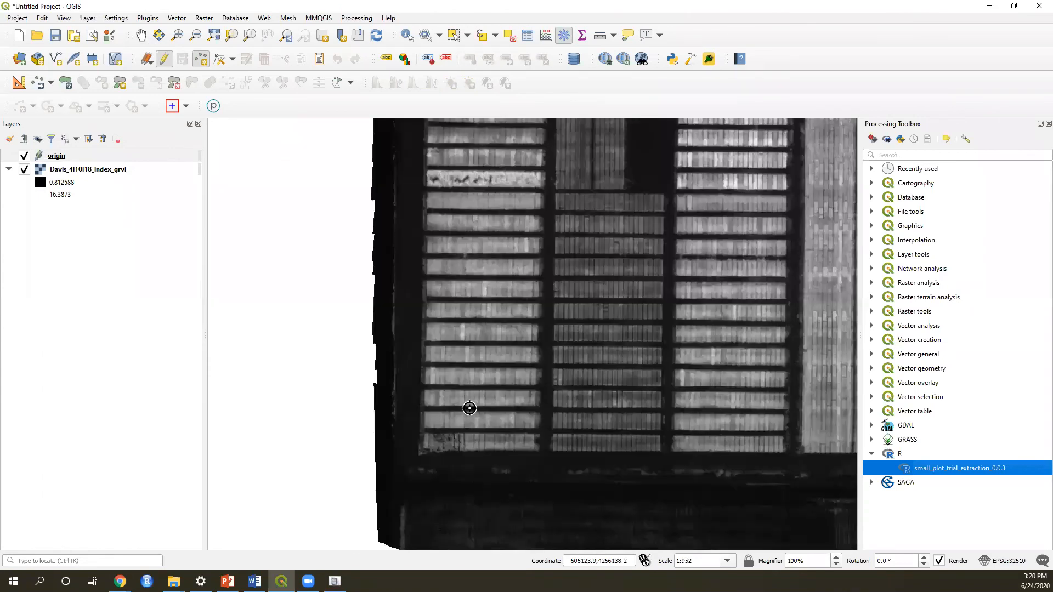
pyautogui.scroll(2, 470, 439)
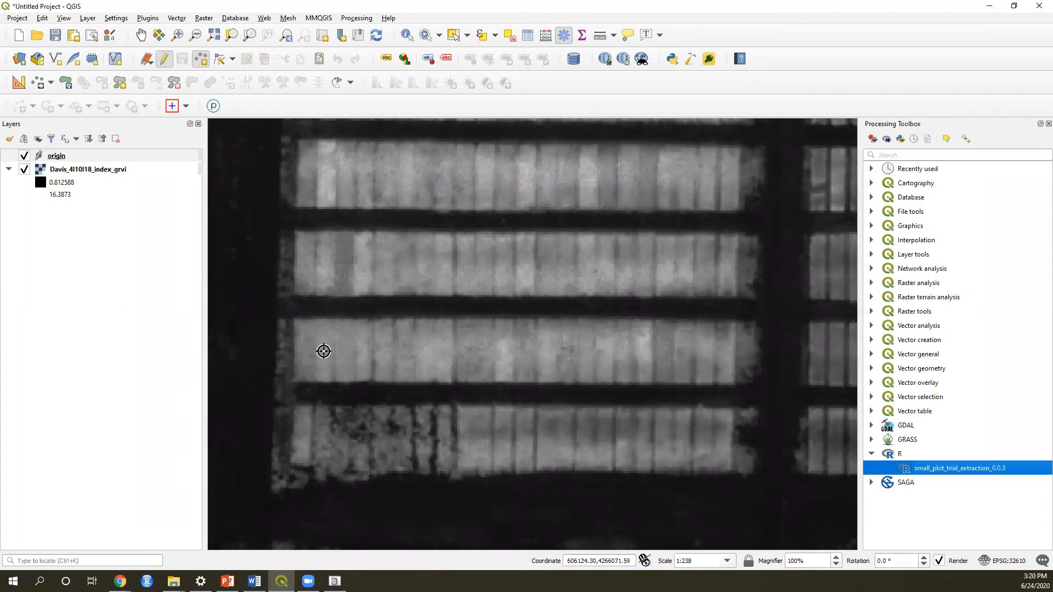
pyautogui.click(323, 351)
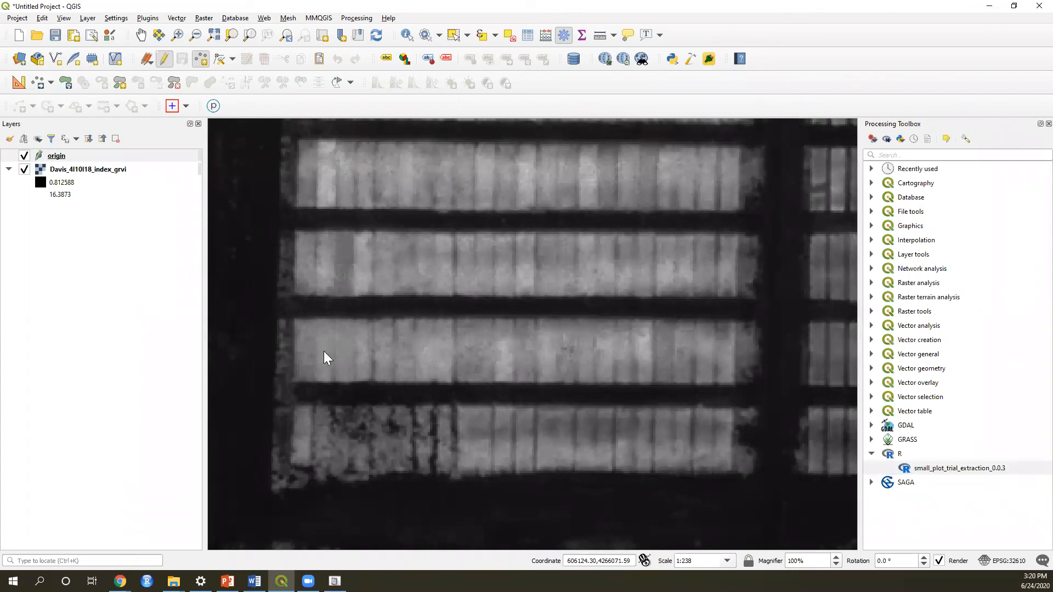
pyautogui.press('Return')
# - Add a point with id 2 near the east end of the same plot row
pyautogui.click(713, 346)
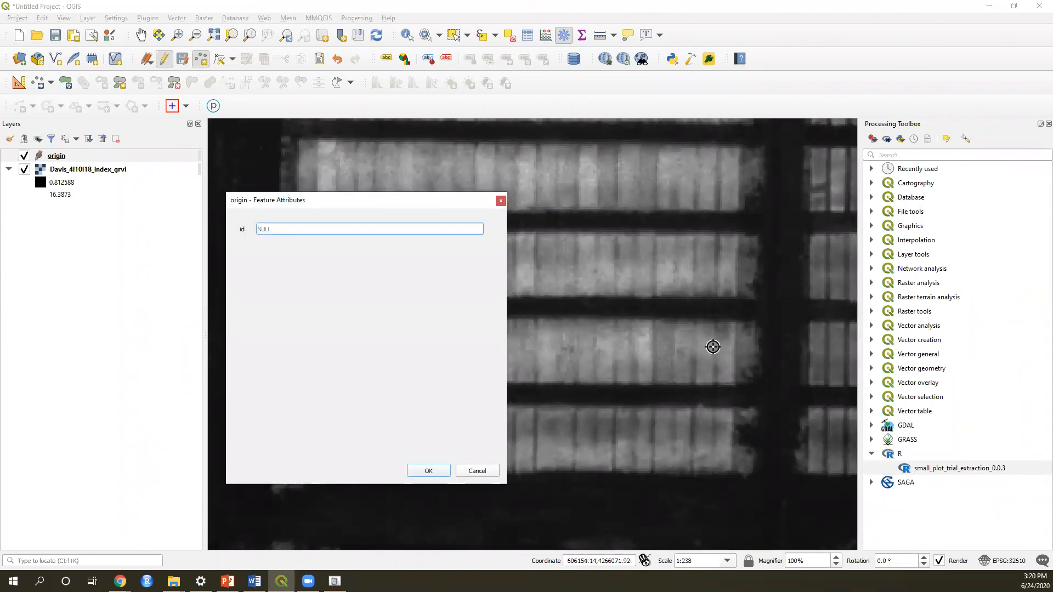
pyautogui.write('2')
pyautogui.press('Return')
# - Add a third origin point near the west end of the western block's eighth row from the north
pyautogui.scroll(-2, 489, 402)
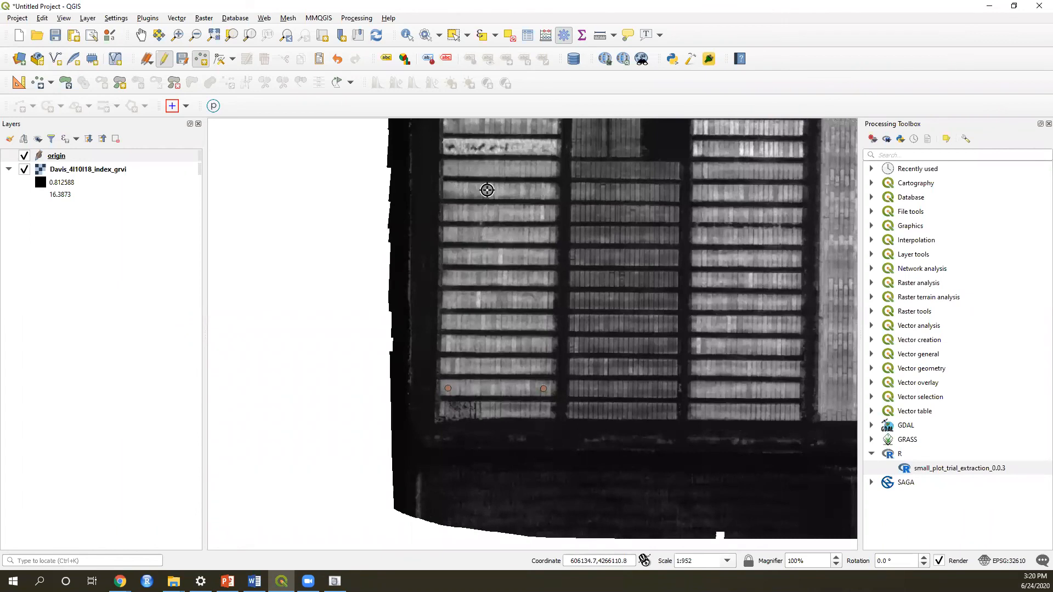
pyautogui.scroll(3, 461, 187)
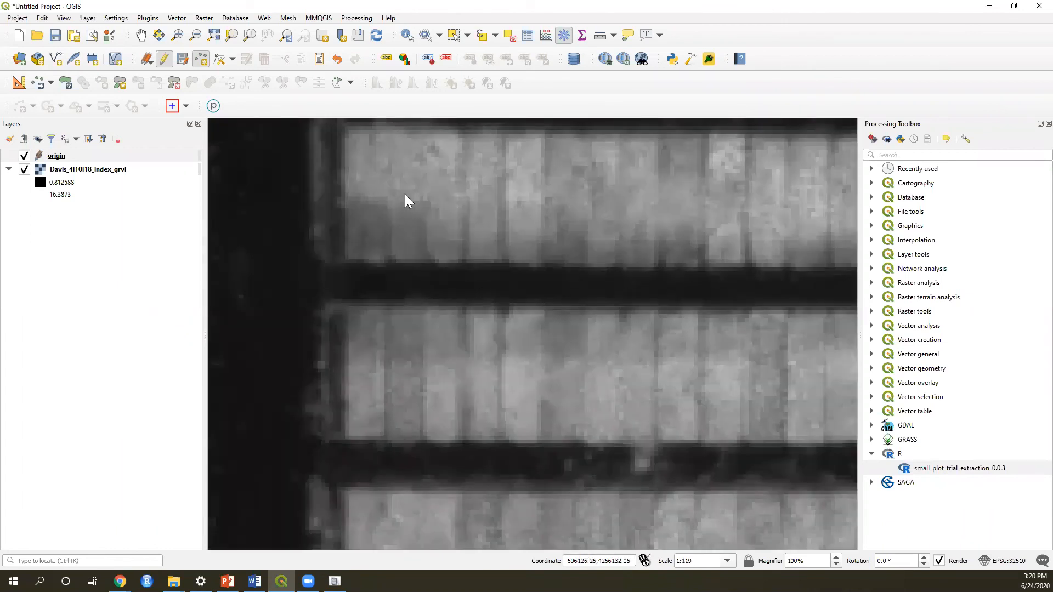
pyautogui.click(407, 201)
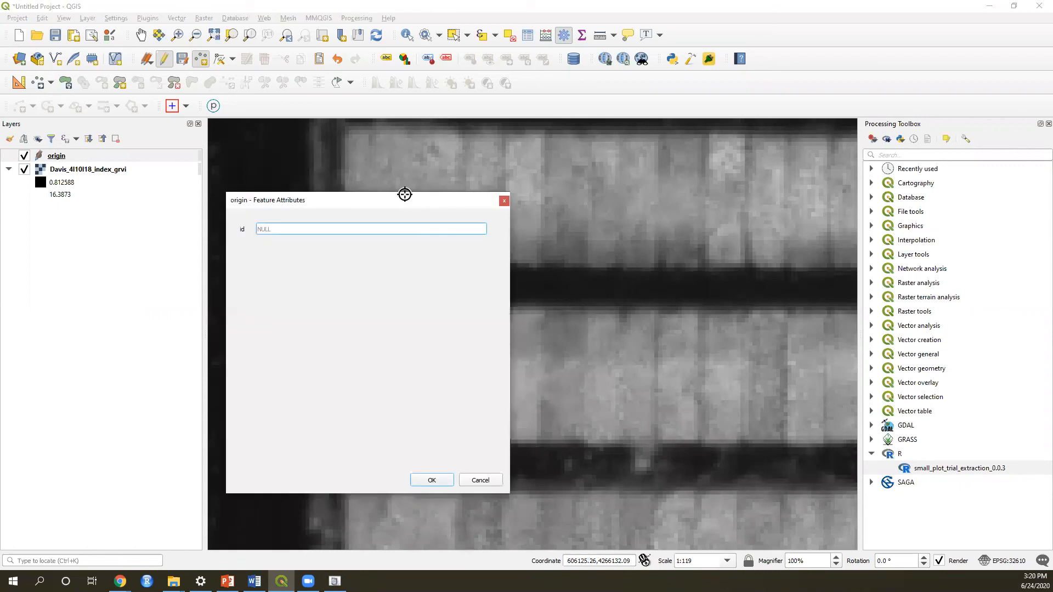
pyautogui.press('Return')
# - Stop editing the origin layer and save its new points
pyautogui.scroll(-2, 775, 352)
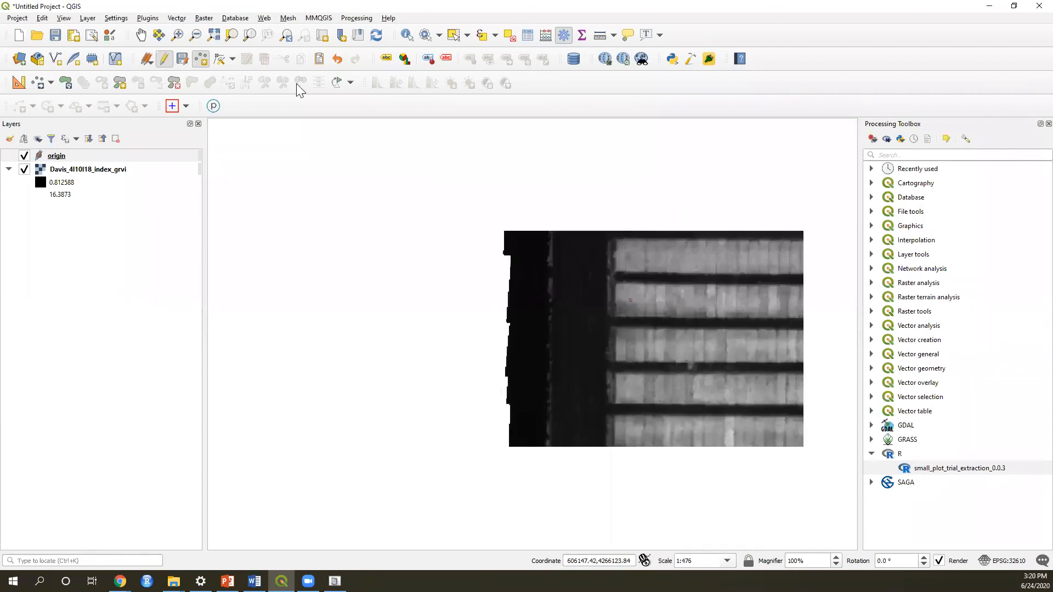
pyautogui.scroll(-1, 811, 385)
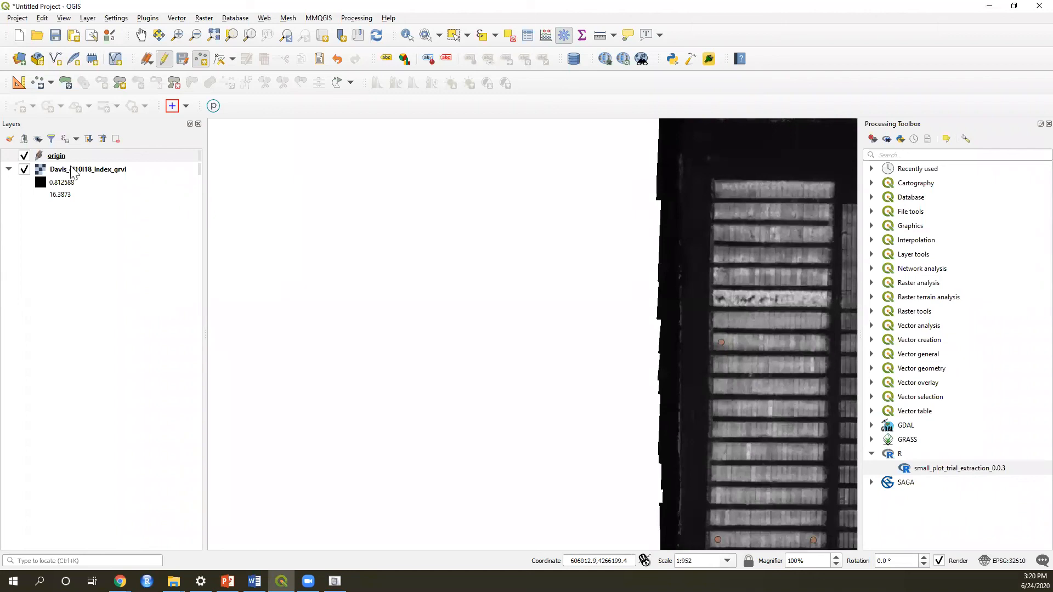
pyautogui.rightClick(62, 157)
pyautogui.click(72, 167)
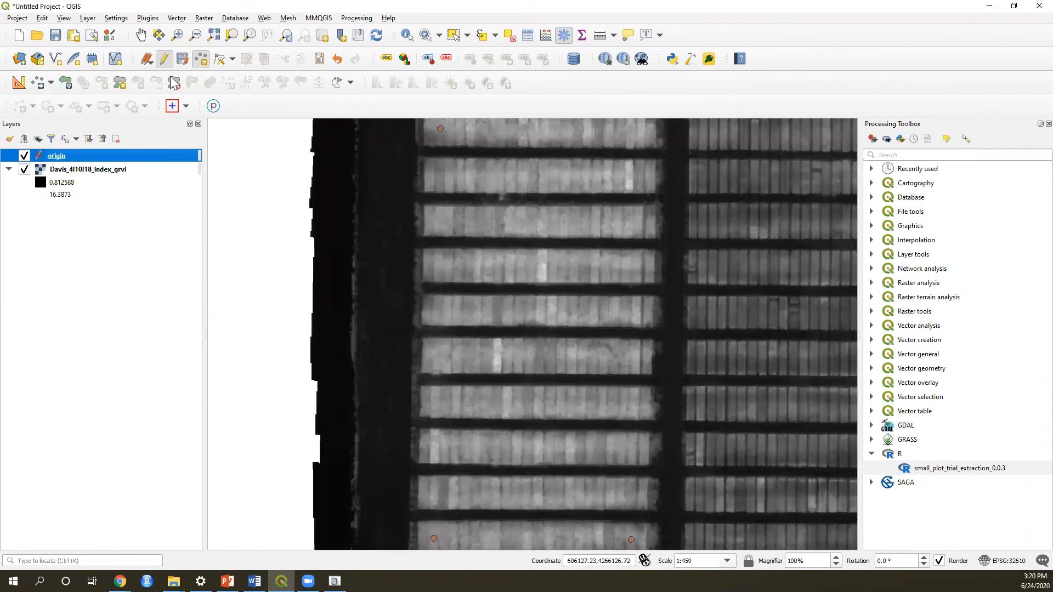
pyautogui.click(163, 59)
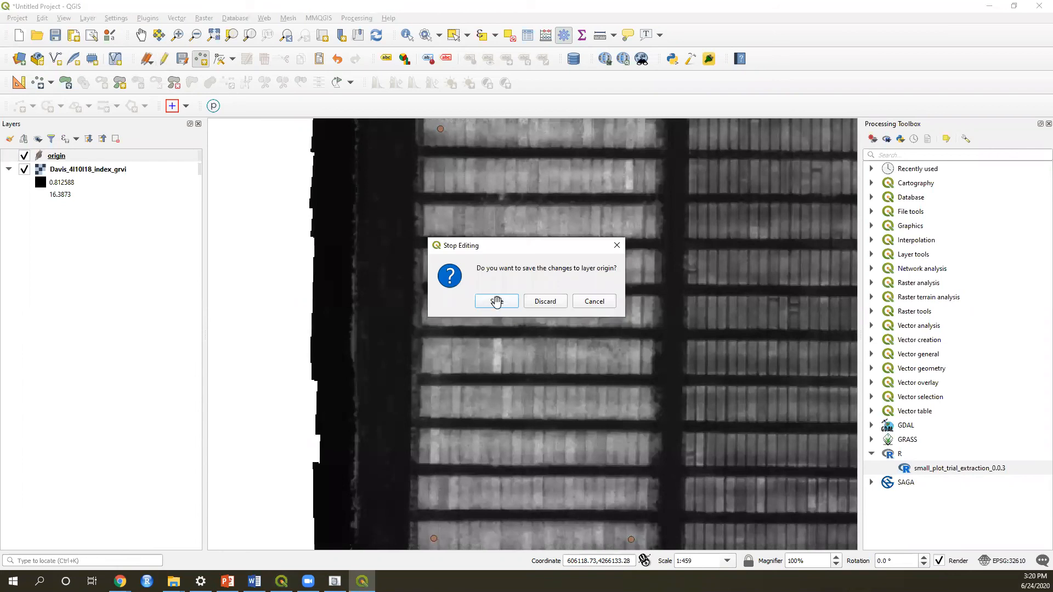
pyautogui.click(496, 301)
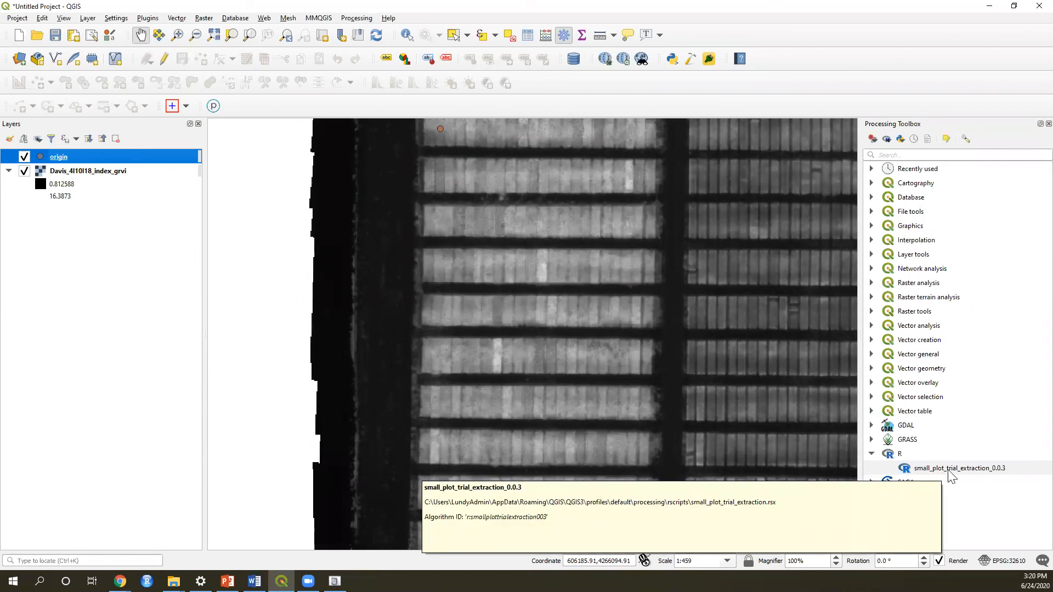
# - Open the small_plot_trial_extraction_0.0.3 script for editing and examine its input parameters and plot-grid code
pyautogui.rightClick(940, 475)
pyautogui.click(943, 517)
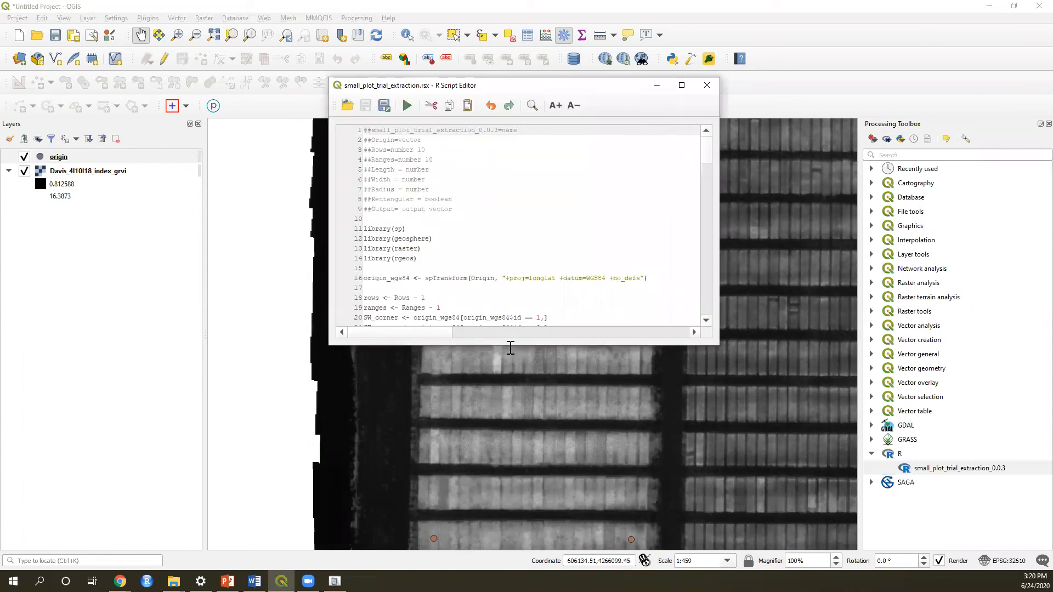
pyautogui.moveTo(508, 346); pyautogui.dragTo(527, 520)
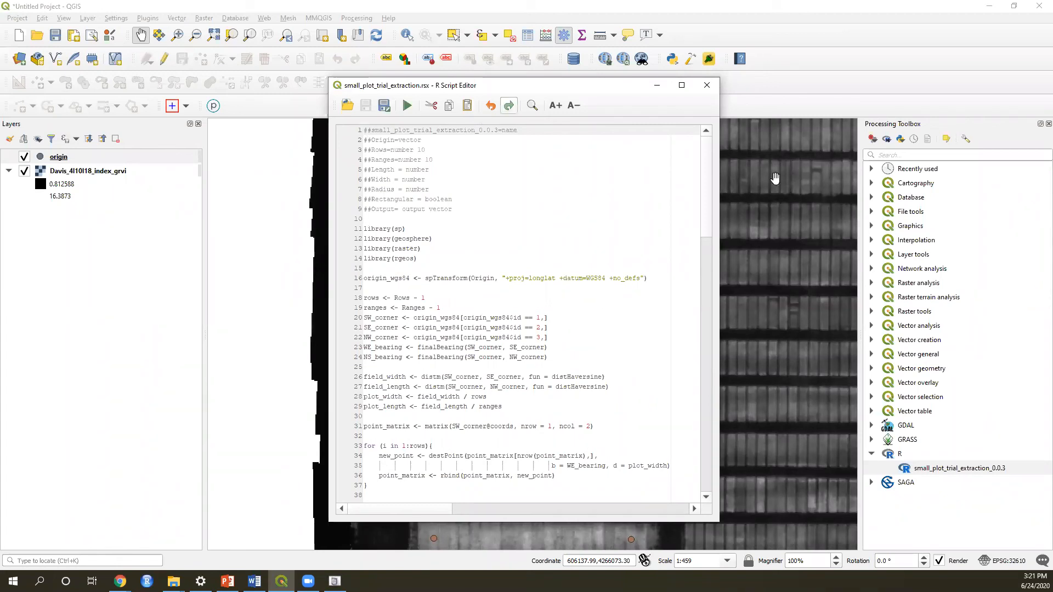
# - Execute small_plot_trial_extraction_0.0.3 on the origin layer with 20 rows, 10 ranges and rectangular plots, and close its dialog
pyautogui.click(943, 470)
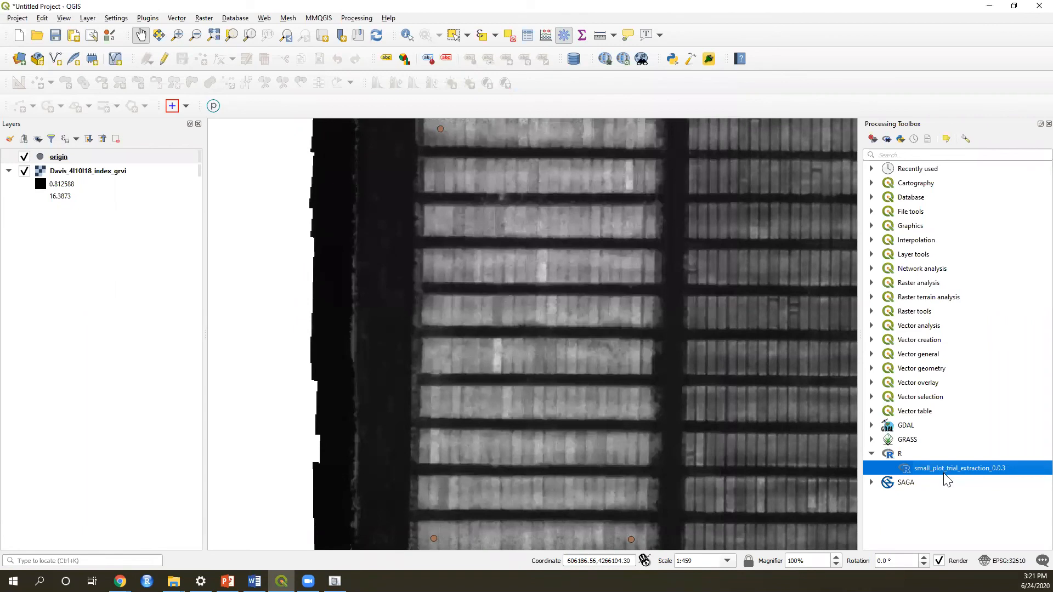
pyautogui.rightClick(943, 471)
pyautogui.click(939, 477)
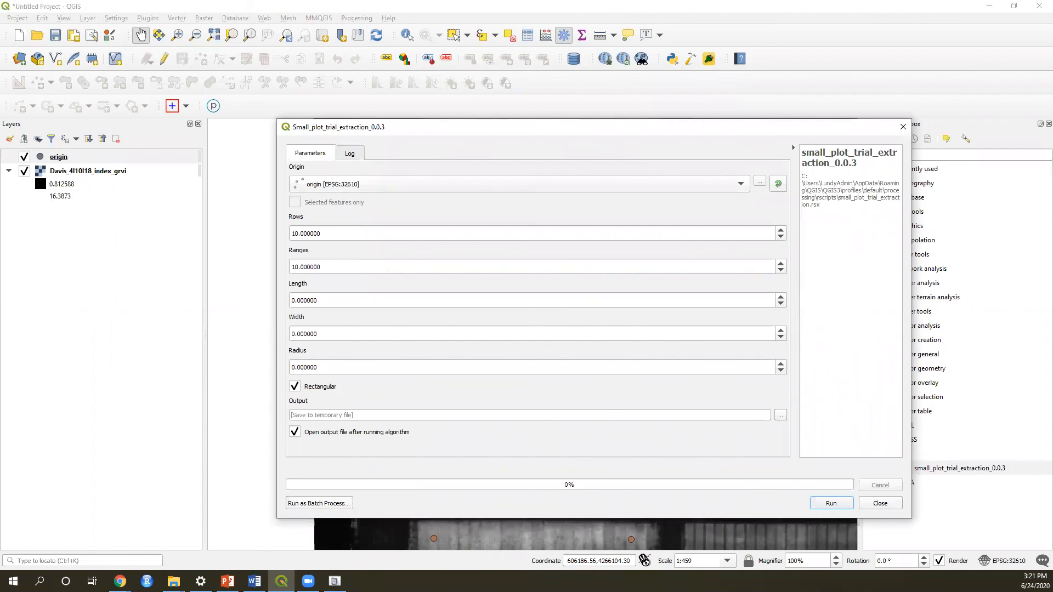
pyautogui.press('Tab')
pyautogui.write('20')
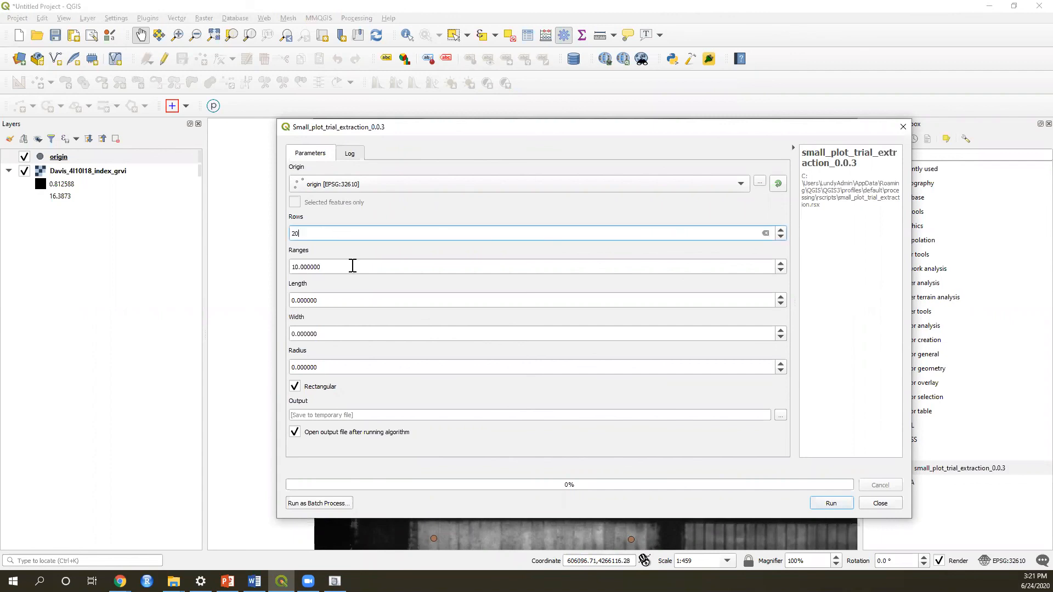
pyautogui.press('Tab')
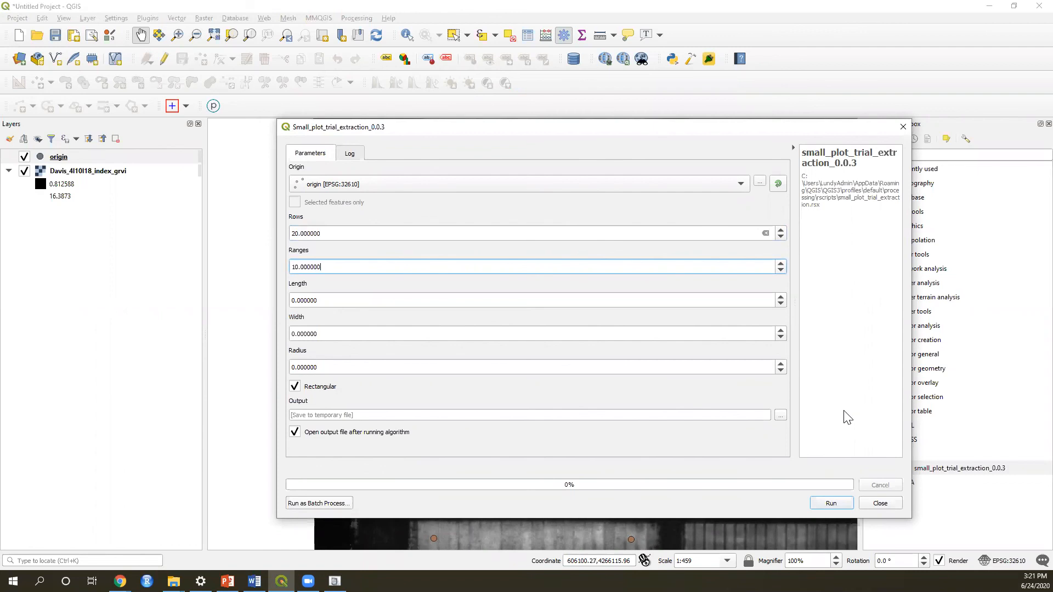
pyautogui.click(296, 390)
pyautogui.click(296, 387)
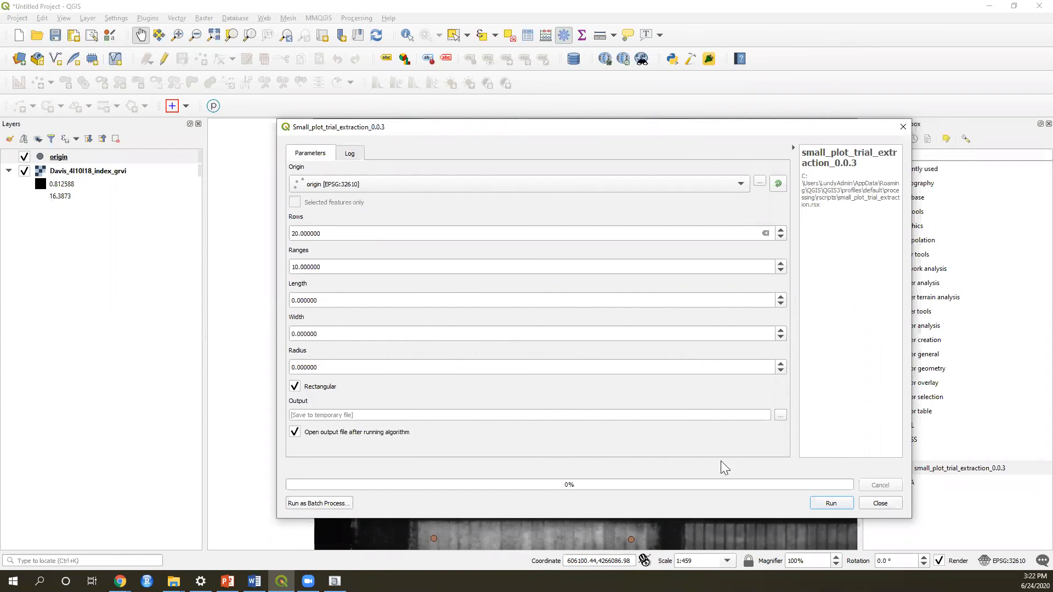
pyautogui.click(831, 503)
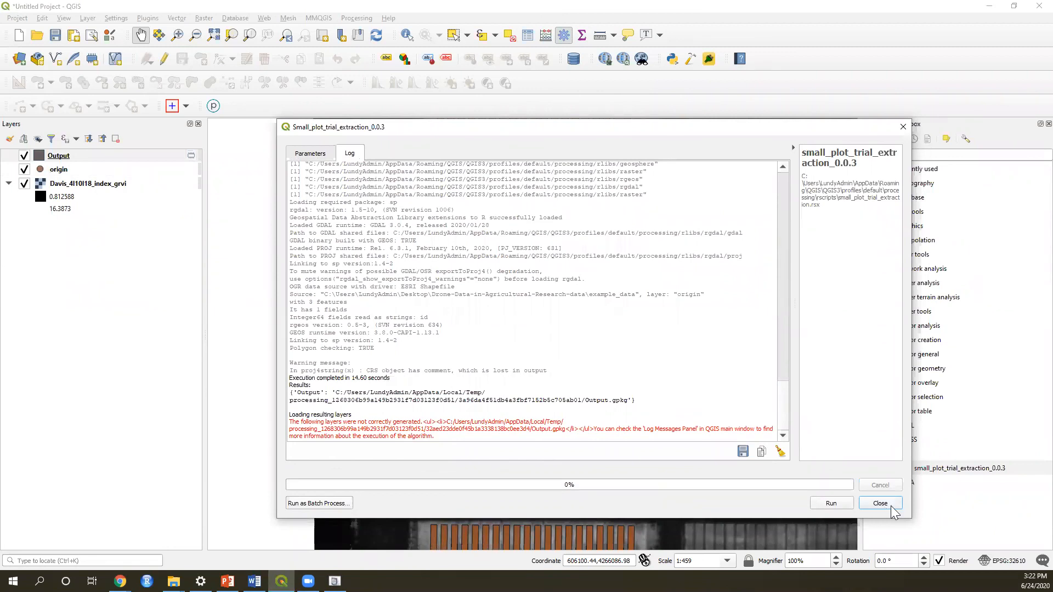
pyautogui.click(880, 502)
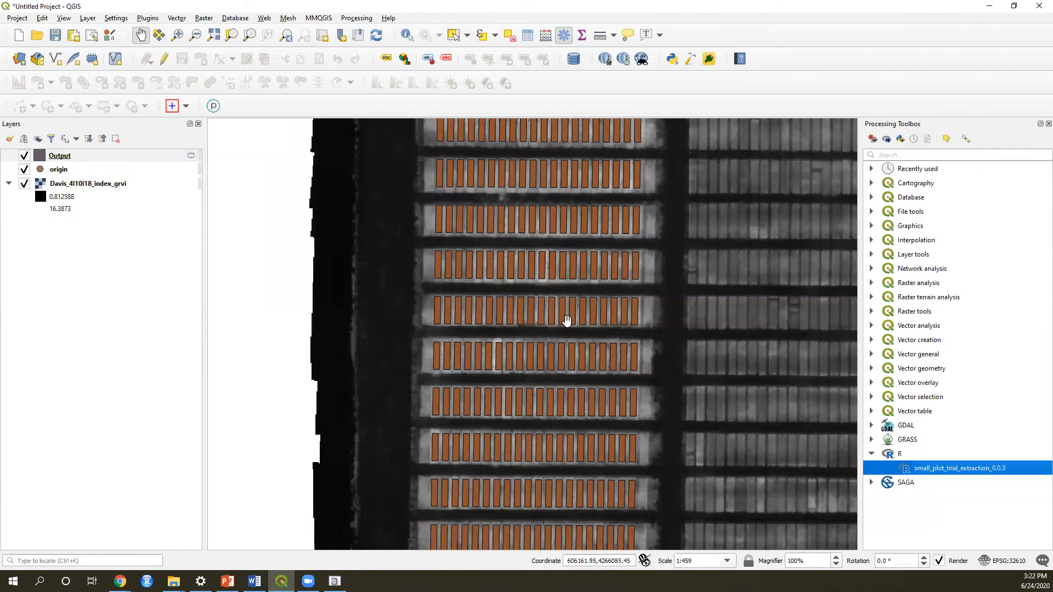
# - Check the Output plot polygons against the raster and examine their plot_number values in the attribute table
pyautogui.scroll(-1, 594, 387)
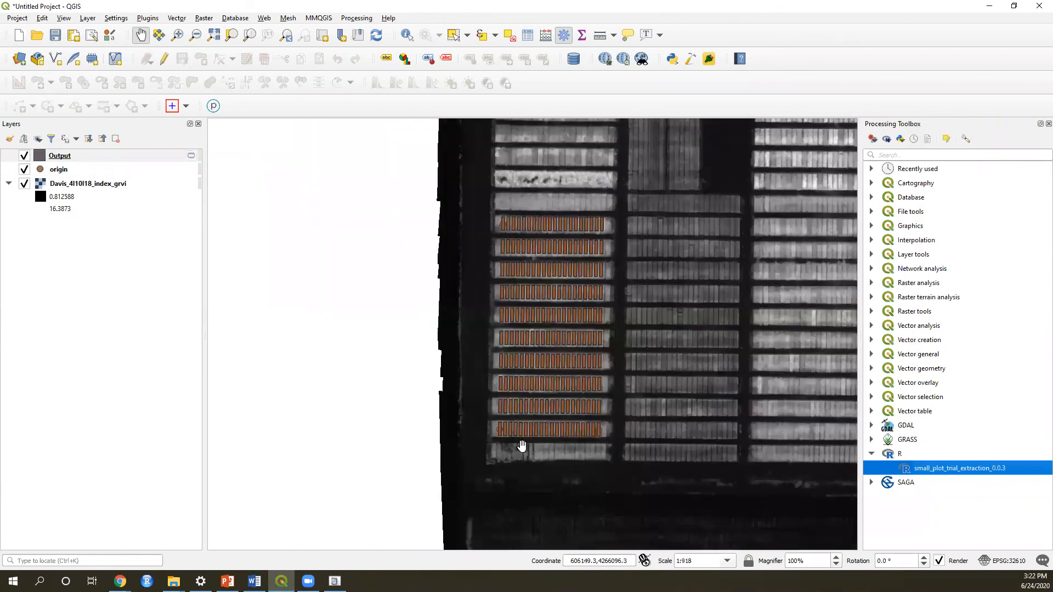
pyautogui.scroll(1, 521, 446)
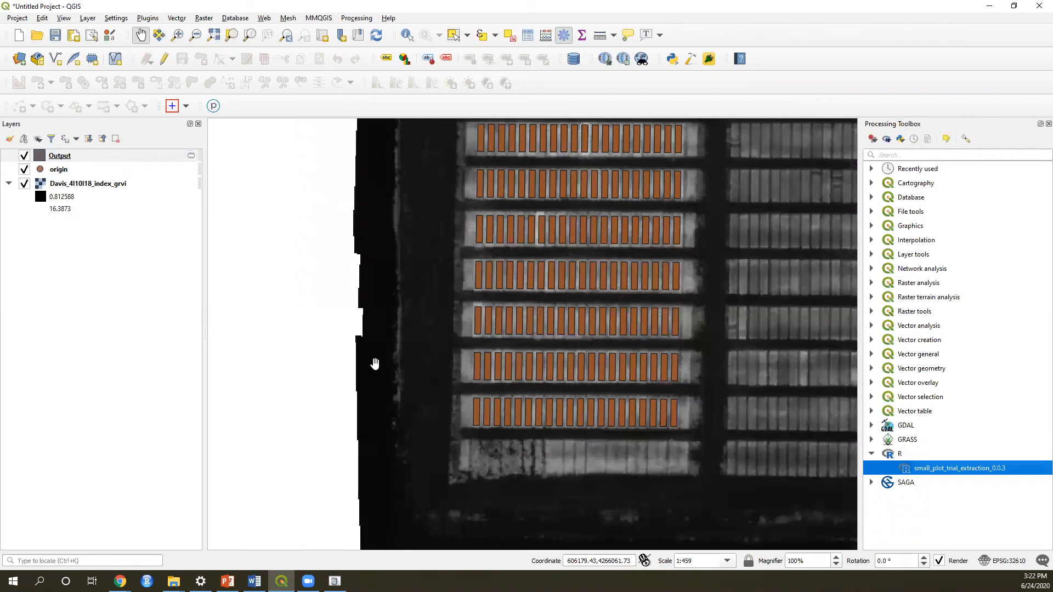
pyautogui.rightClick(59, 156)
pyautogui.click(135, 278)
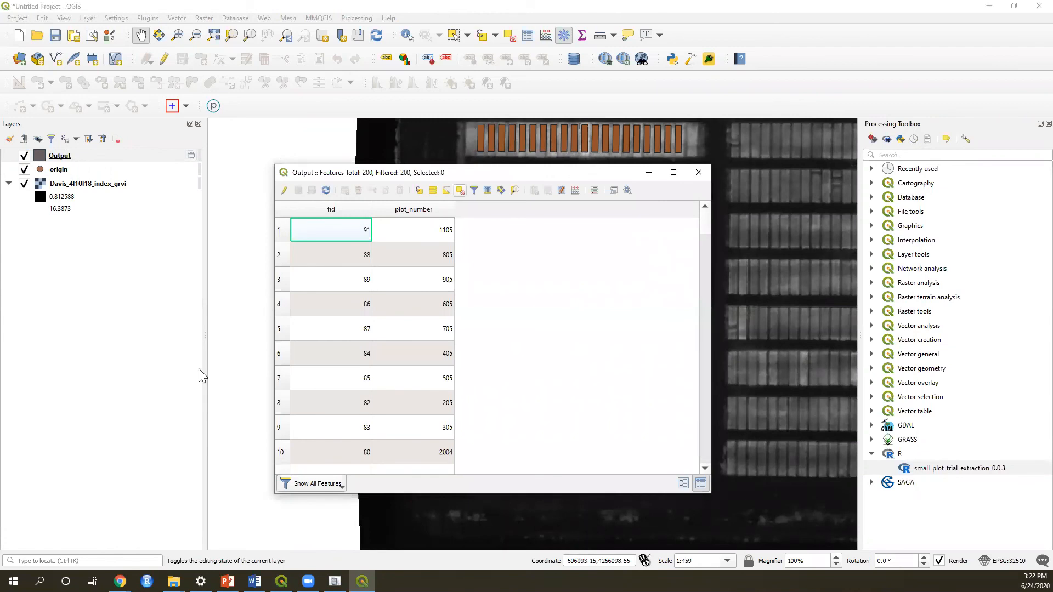
pyautogui.moveTo(473, 173); pyautogui.dragTo(178, 168)
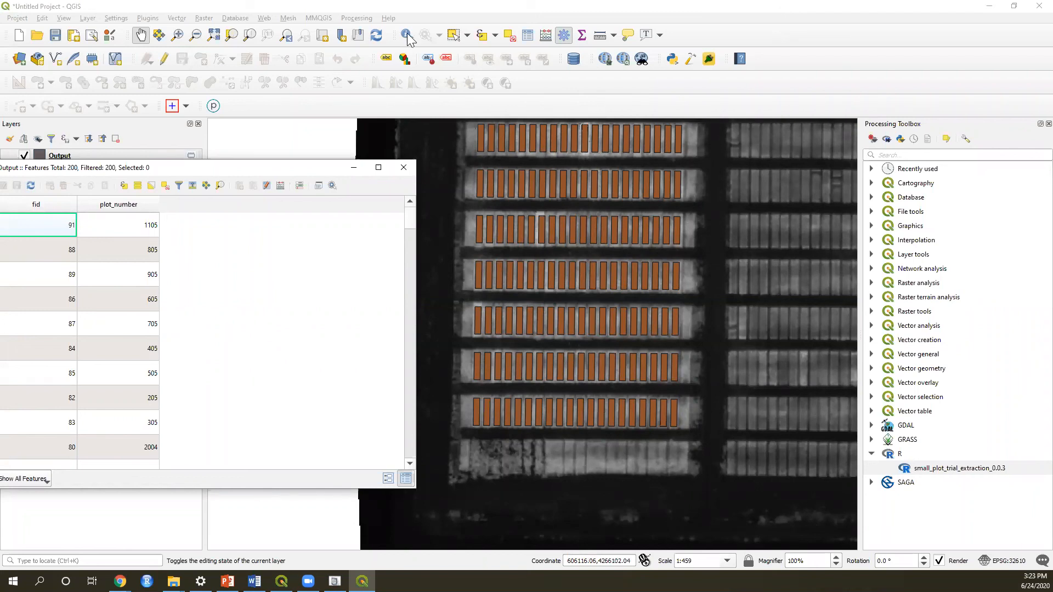
pyautogui.click(404, 167)
# - Identify the Output layer's southwesternmost plot polygon to check its fid and plot_number attributes
pyautogui.click(408, 37)
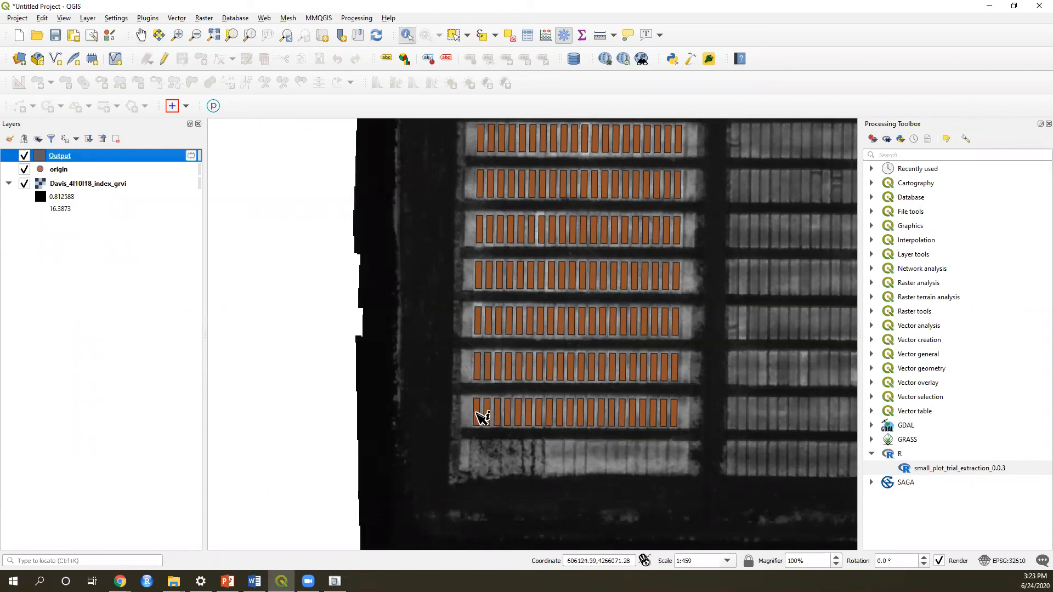
pyautogui.click(476, 412)
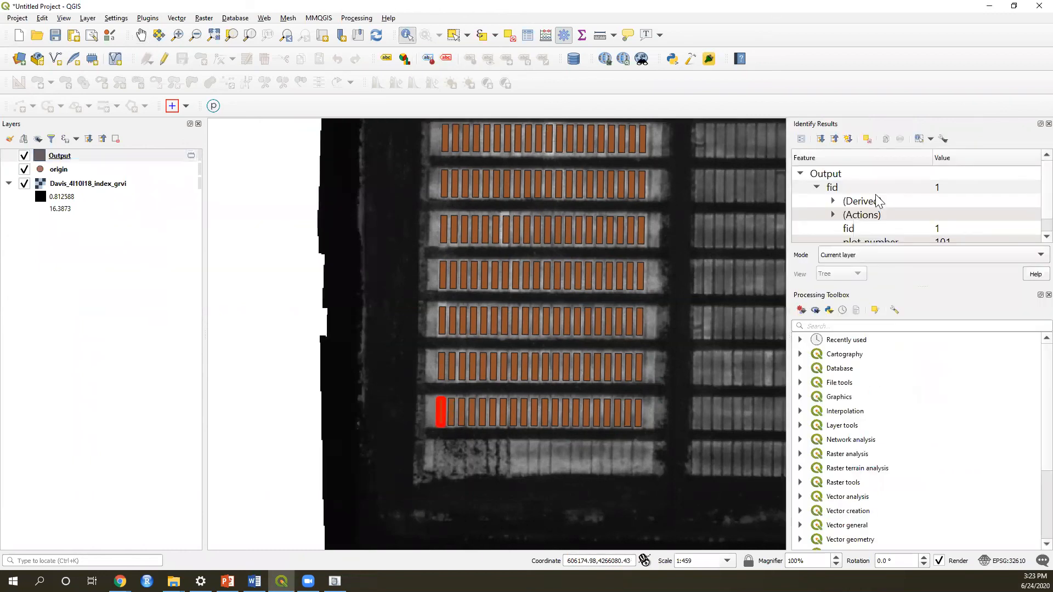
pyautogui.scroll(-1, 872, 234)
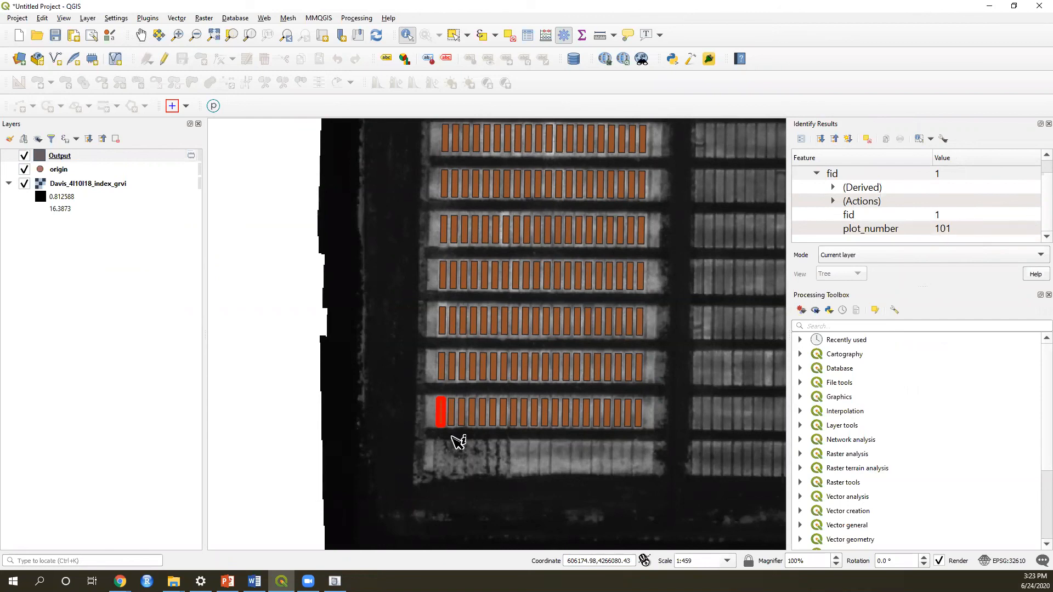
pyautogui.click(437, 434)
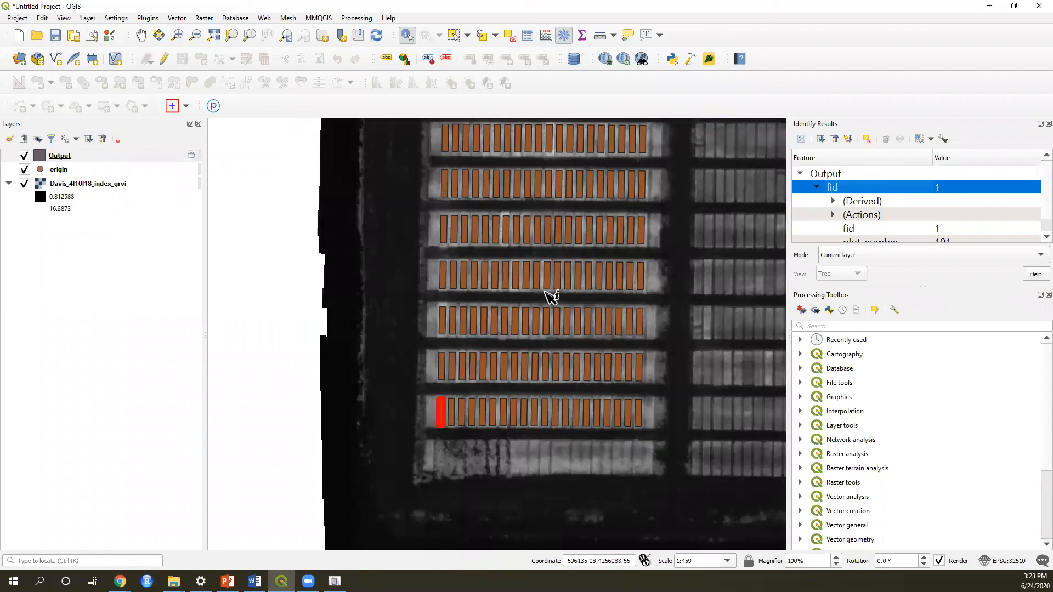
pyautogui.scroll(1, 544, 321)
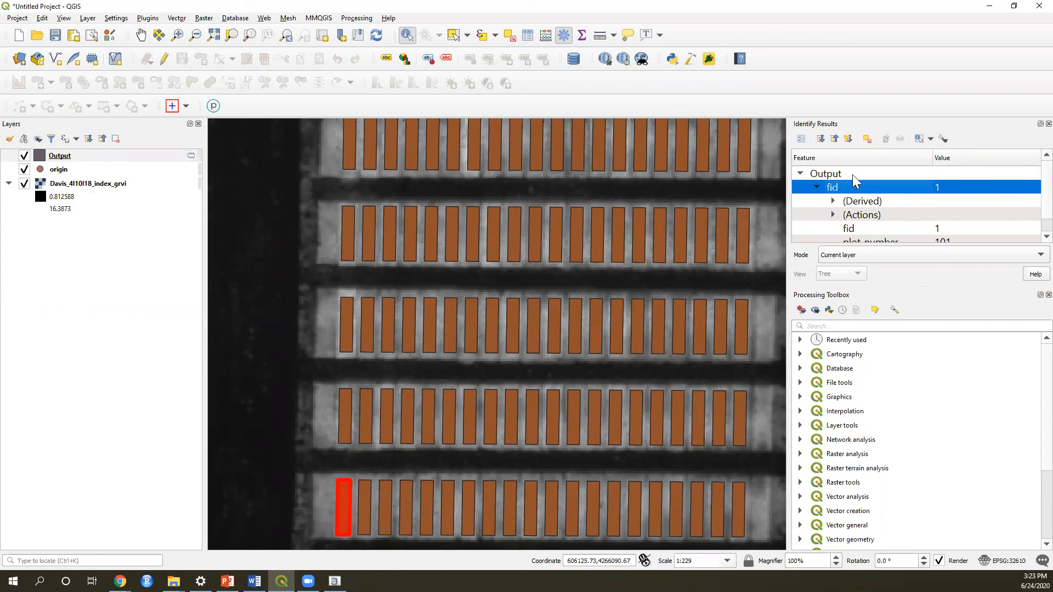
# - Make the Output layer editable, shift the eighth polygon from the west in the fourth row from the south slightly west, and clear the selection
pyautogui.click(59, 159)
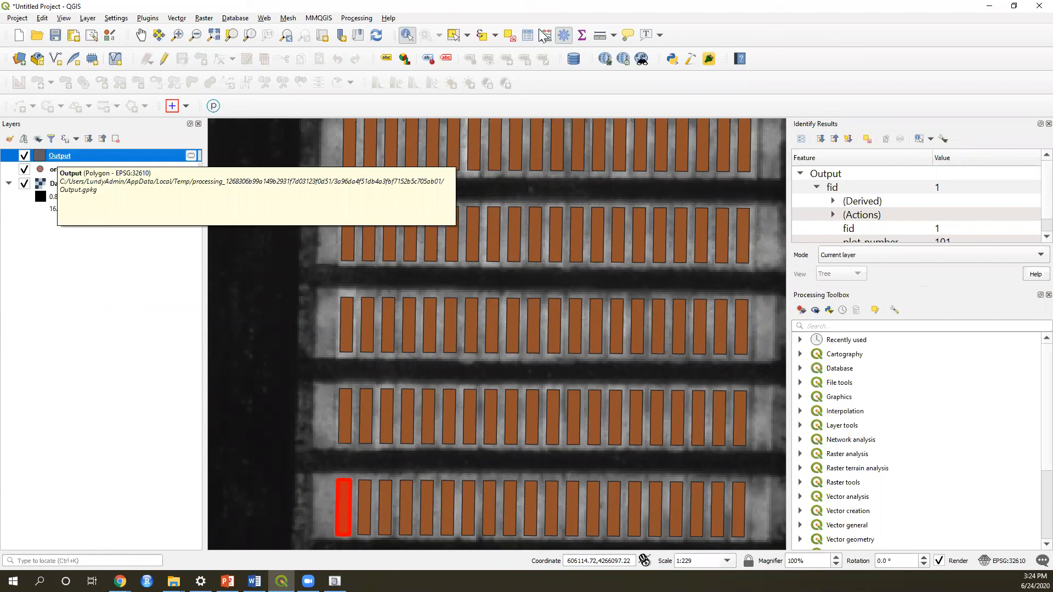
pyautogui.click(453, 35)
pyautogui.click(501, 246)
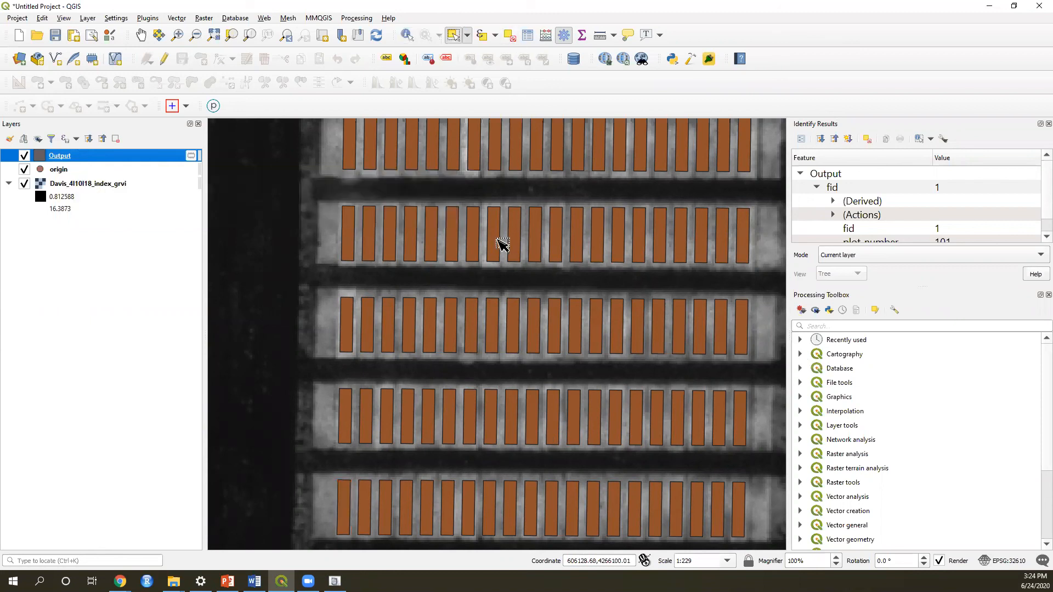
pyautogui.click(166, 60)
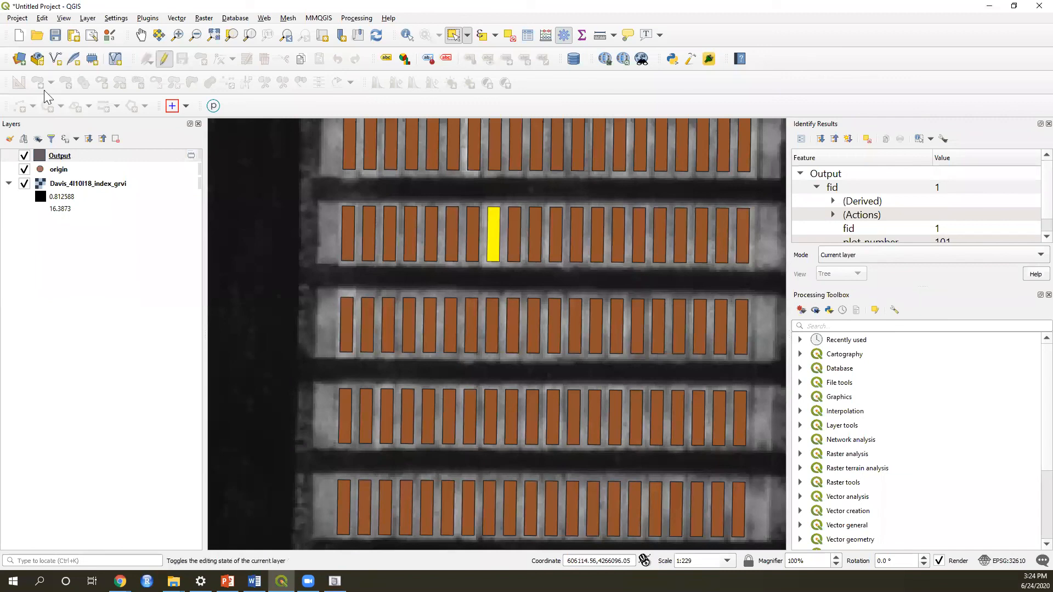
pyautogui.click(39, 83)
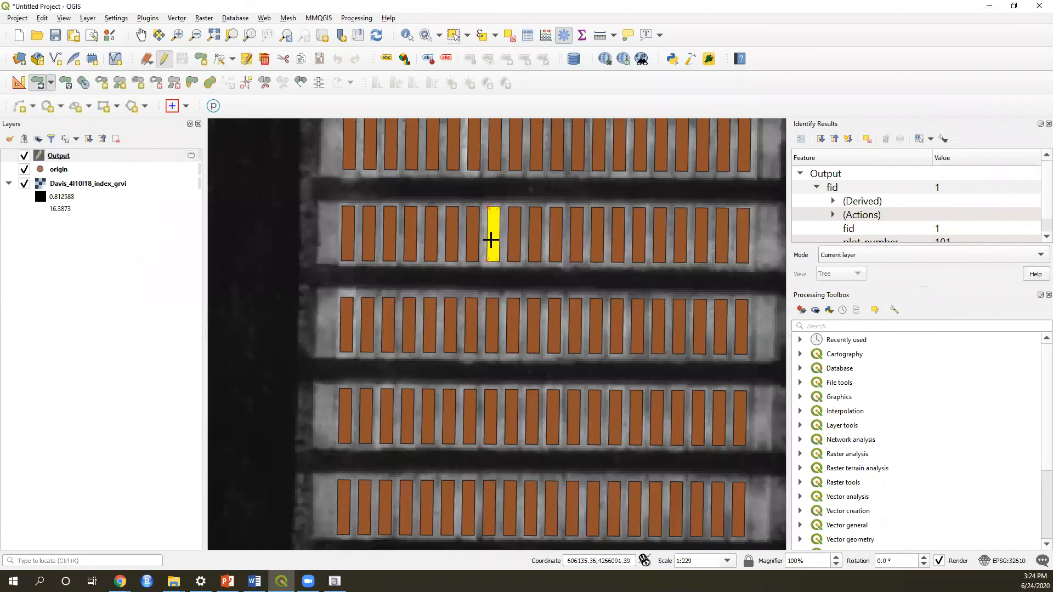
pyautogui.moveTo(491, 240); pyautogui.dragTo(482, 242)
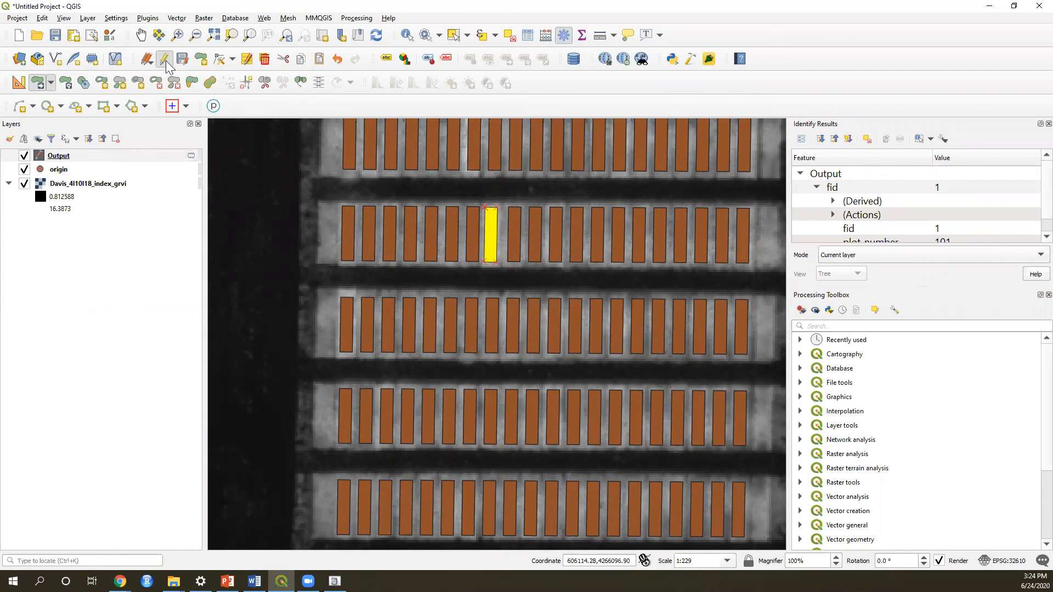
pyautogui.click(498, 299)
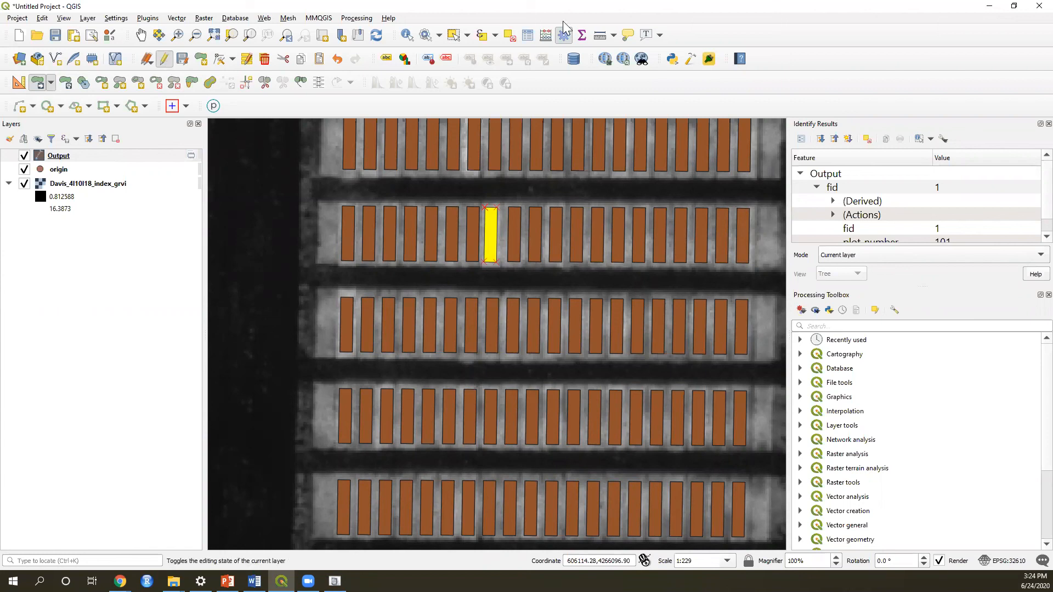
pyautogui.click(511, 36)
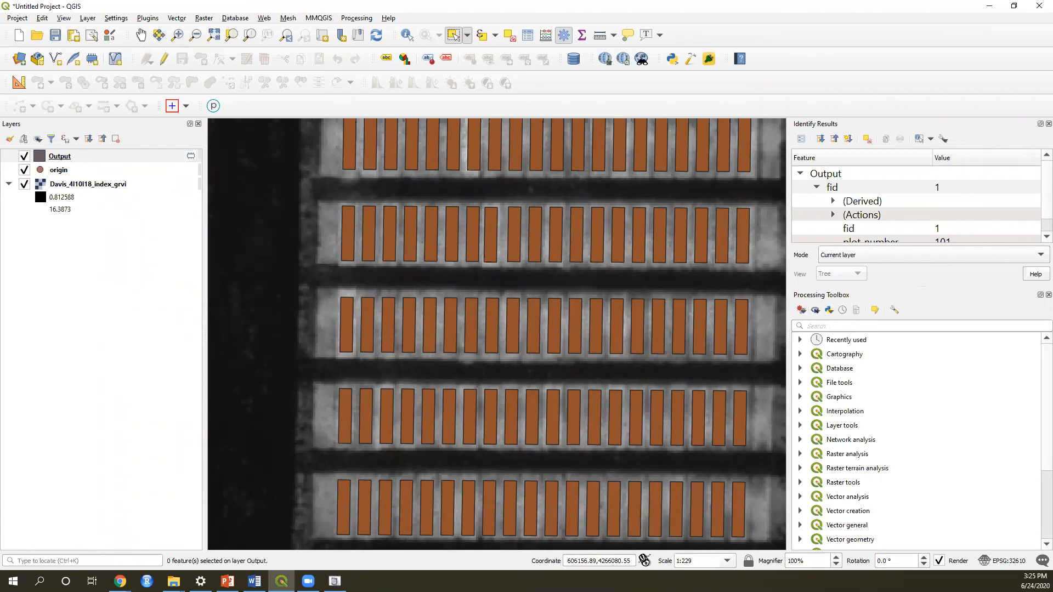
# - Reopen the small_plot_trial_extraction_0.0.3 script for editing and examine its header lines down to the Rectangular parameter
pyautogui.scroll(-3, 909, 532)
pyautogui.rightClick(907, 525)
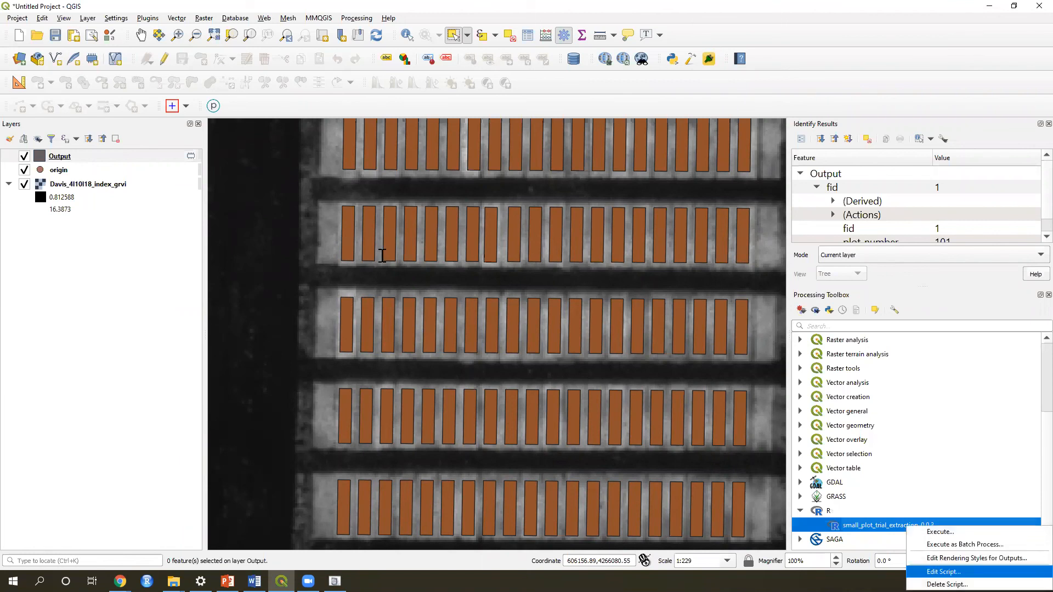
pyautogui.press('Return')
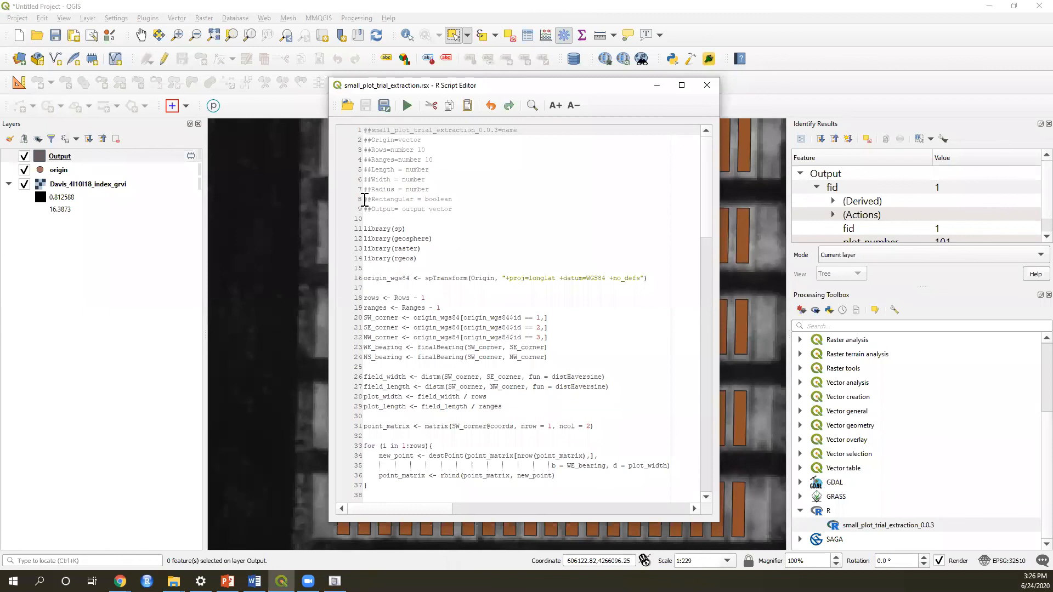
pyautogui.click(454, 199)
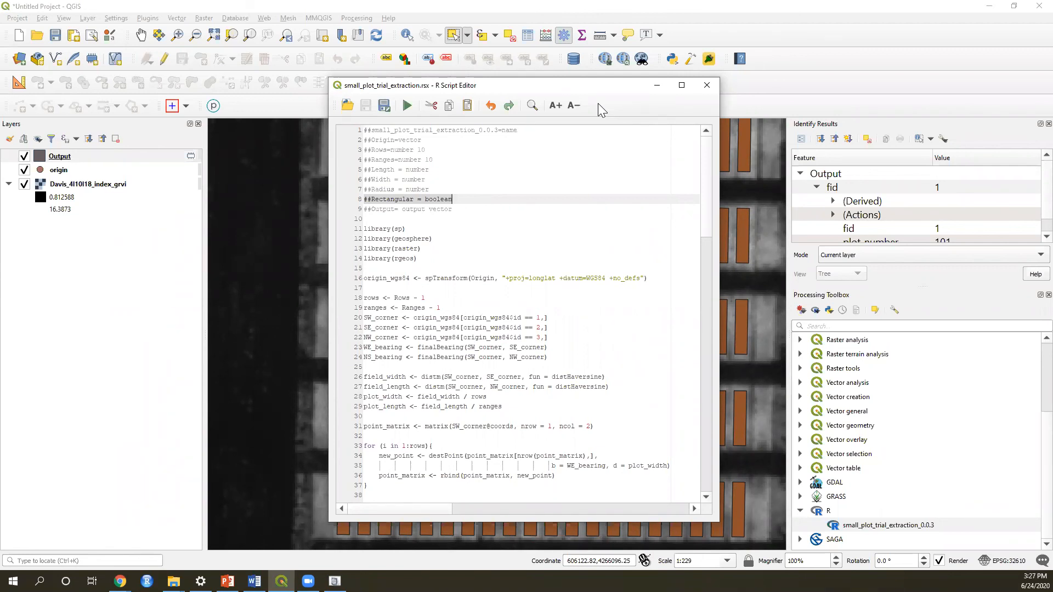
# - Check the rscripts folder where R scripts are saved, leave without saving, and close the script editor
pyautogui.click(386, 113)
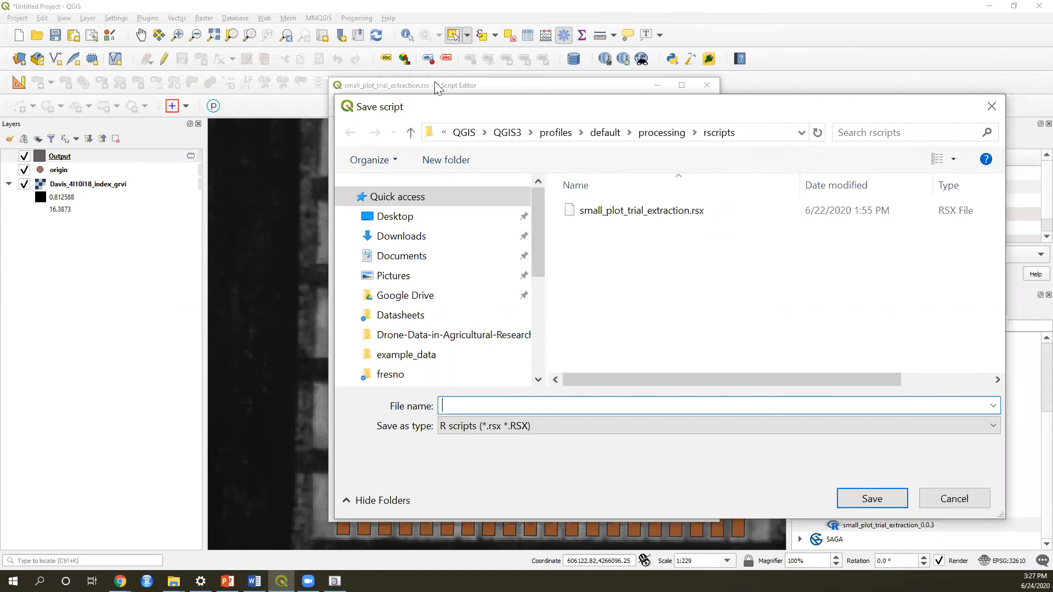
pyautogui.moveTo(443, 96); pyautogui.dragTo(444, 37)
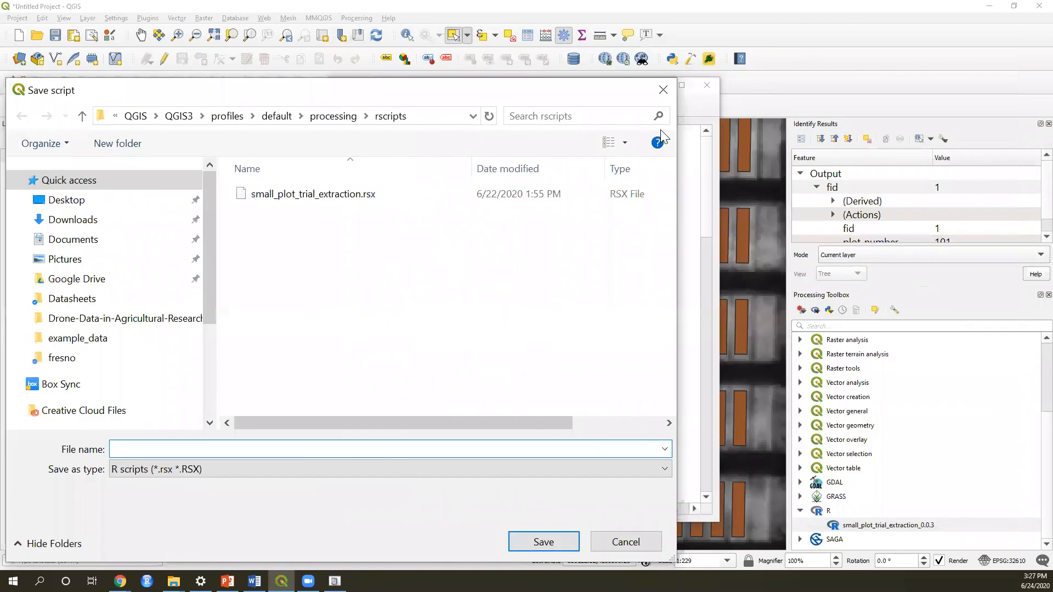
pyautogui.click(622, 542)
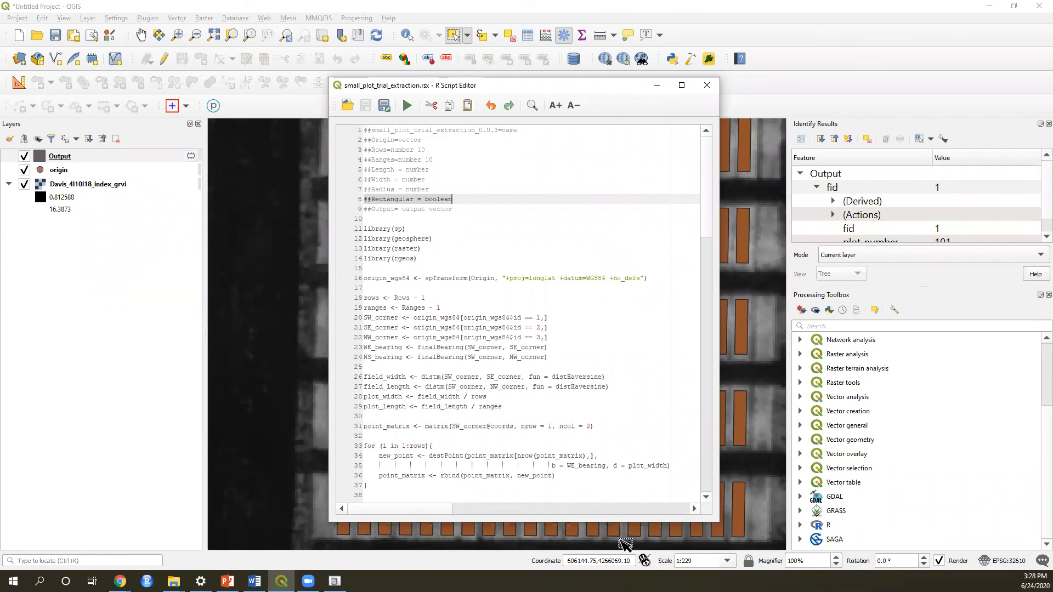
pyautogui.click(706, 85)
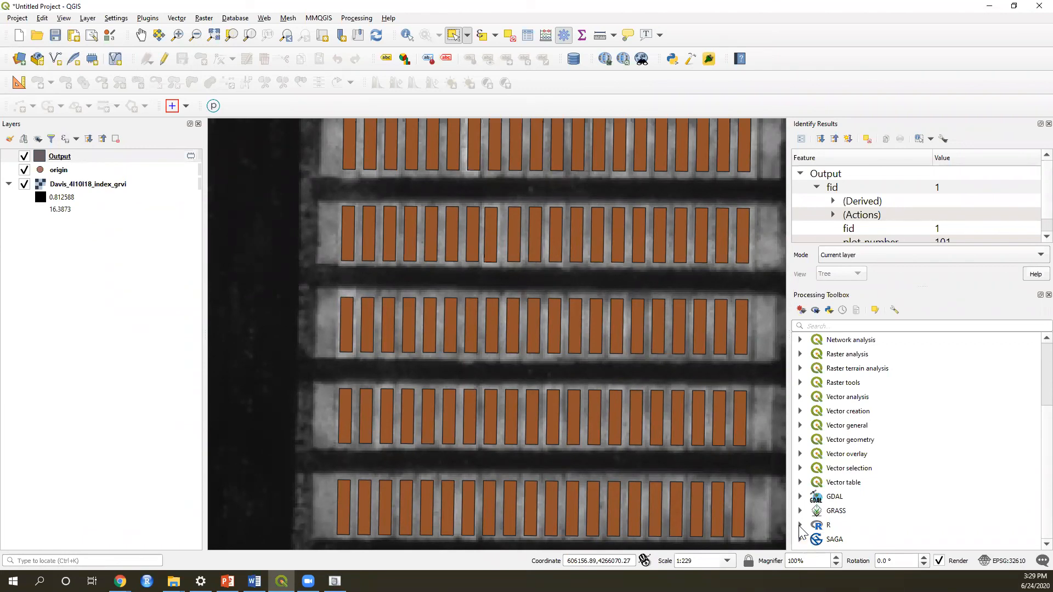
pyautogui.rightClick(65, 157)
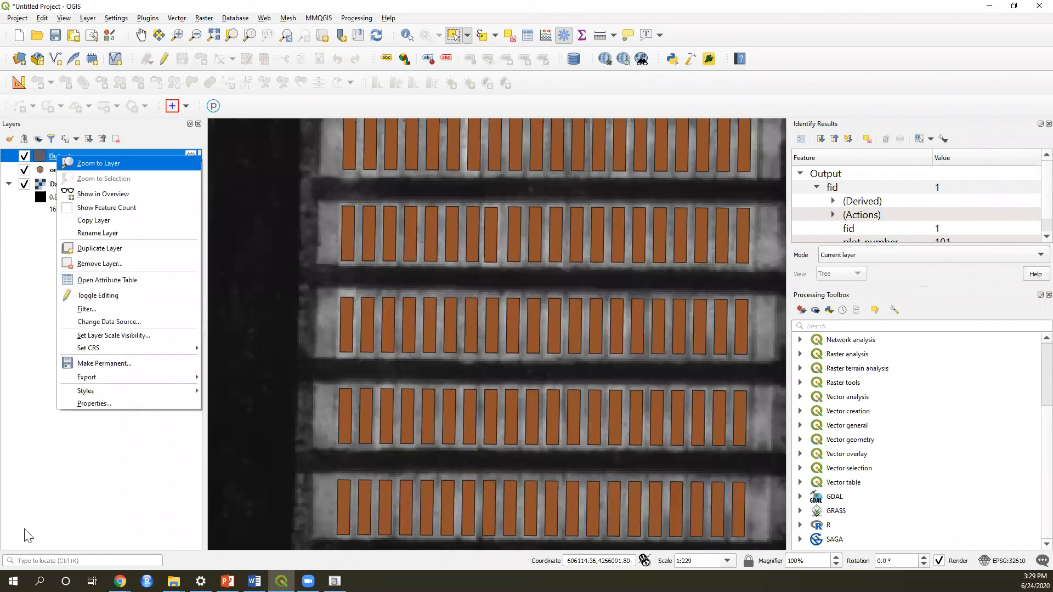
pyautogui.click(499, 488)
pyautogui.scroll(-1, 645, 389)
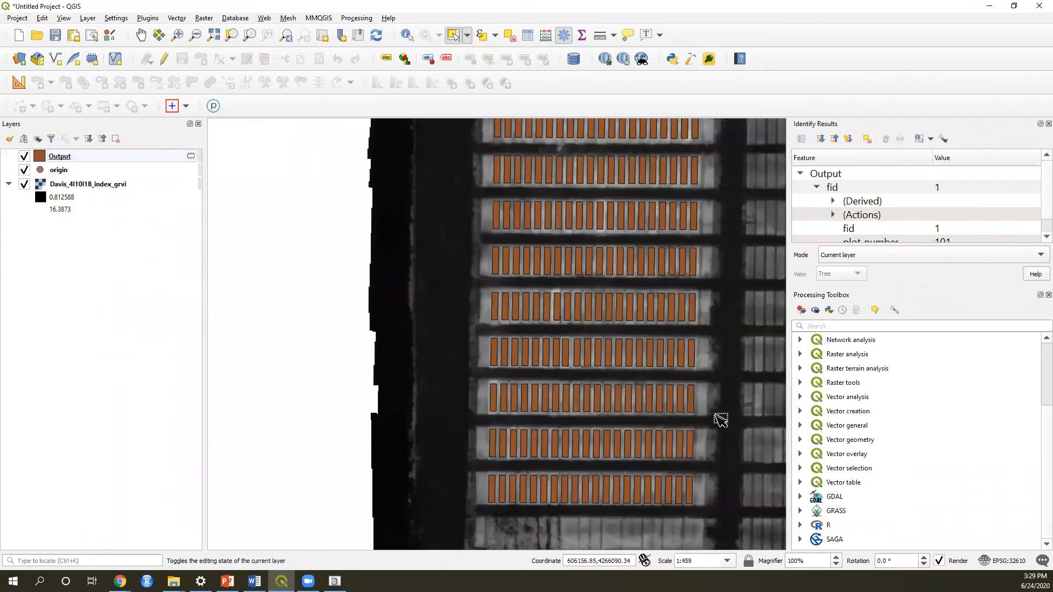
pyautogui.moveTo(621, 332); pyautogui.dragTo(724, 421)
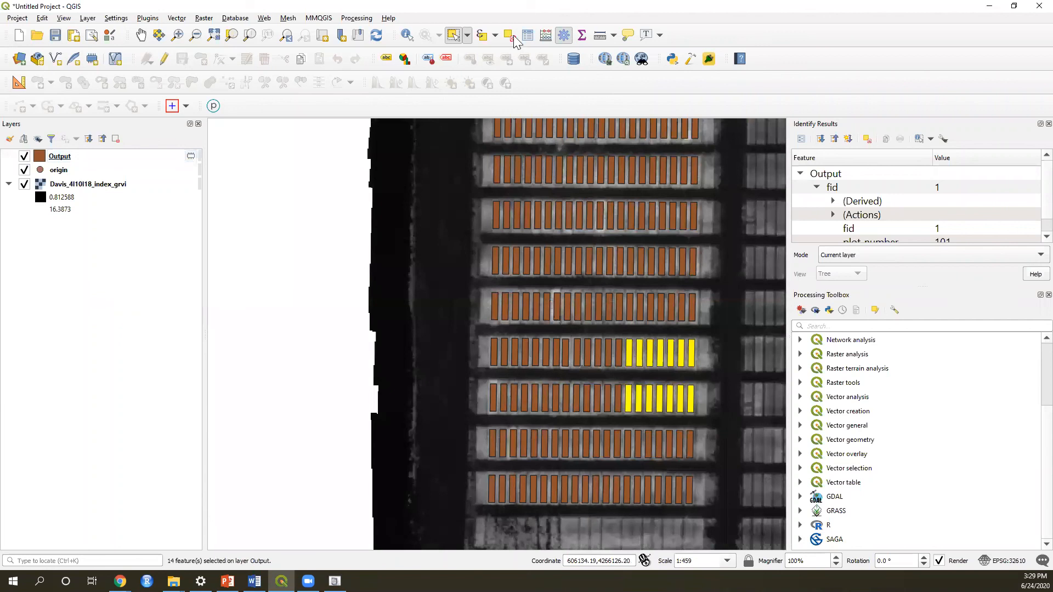
pyautogui.click(733, 275)
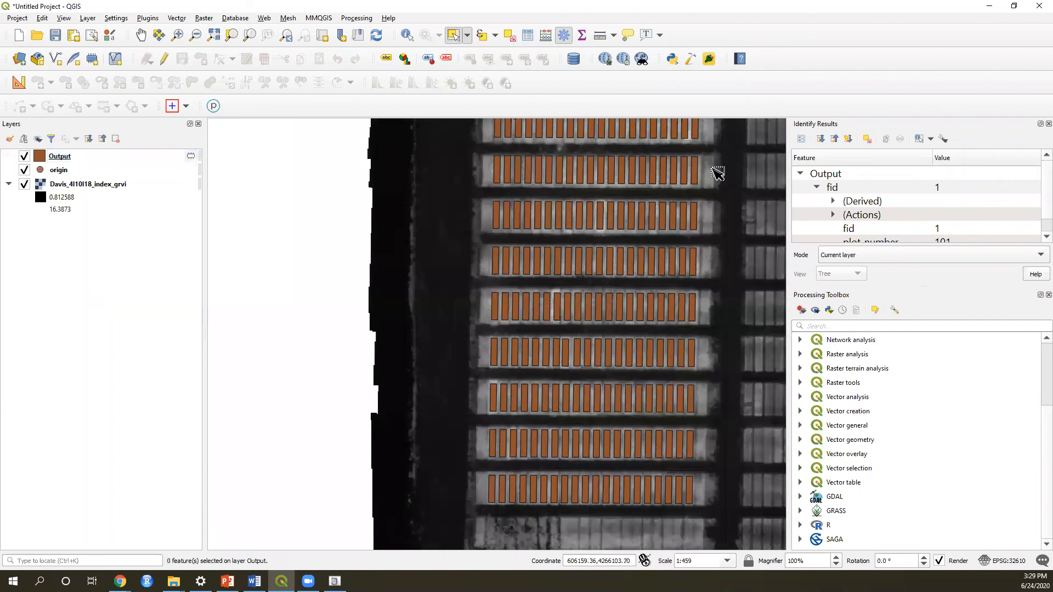
# - Open the layer options for the Output layer of plot polygons
pyautogui.scroll(-1, 717, 173)
pyautogui.scroll(1, 772, 159)
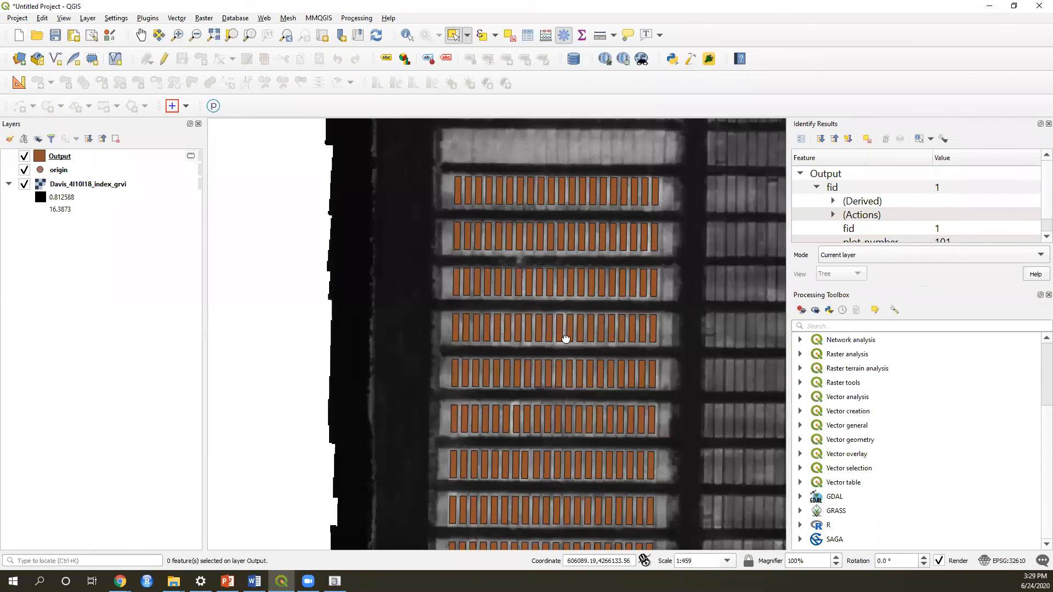
pyautogui.scroll(-1, 505, 353)
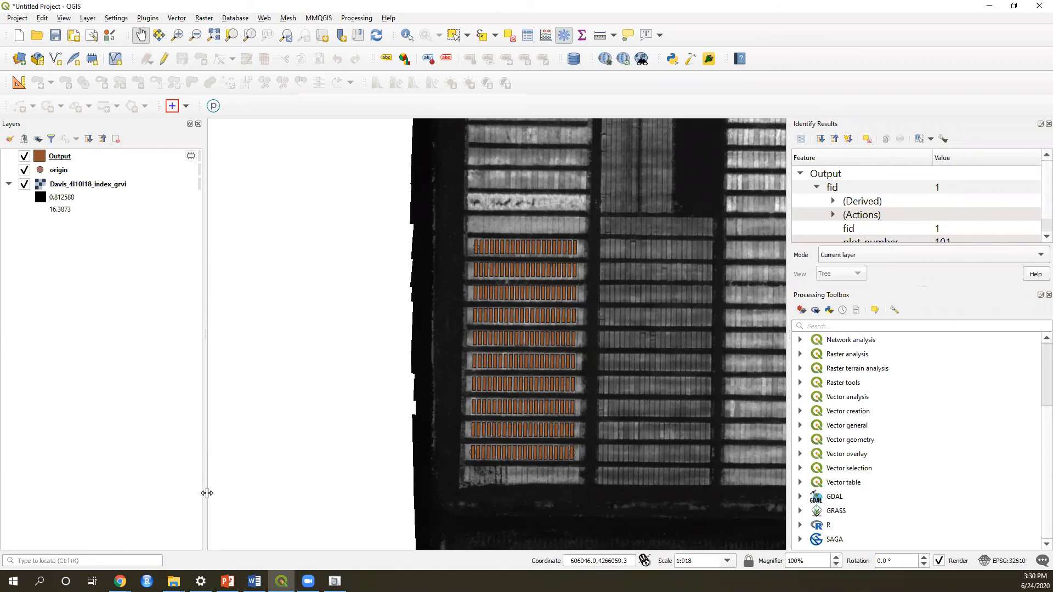
pyautogui.rightClick(66, 157)
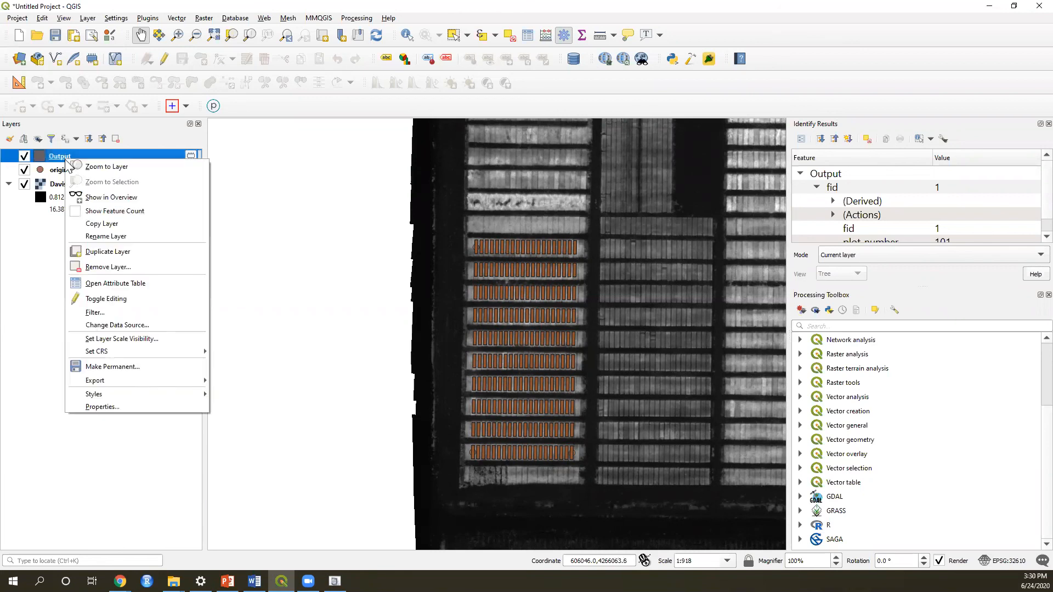